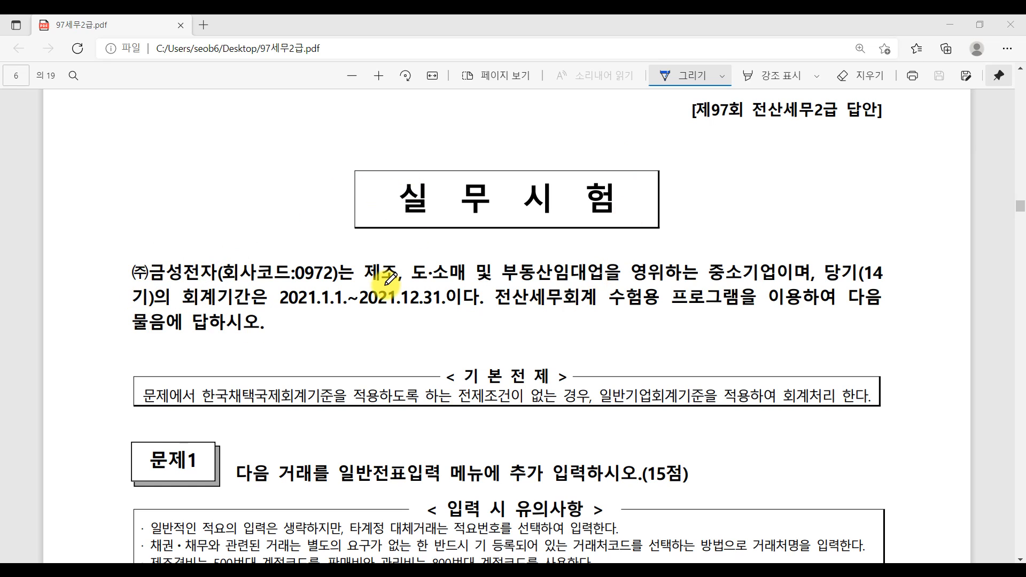
Underline "제조, 도·소매" and "부동산임대업을" in the exam introduction and circle "중소기업".
left_click_drag(377, 281, 629, 280)
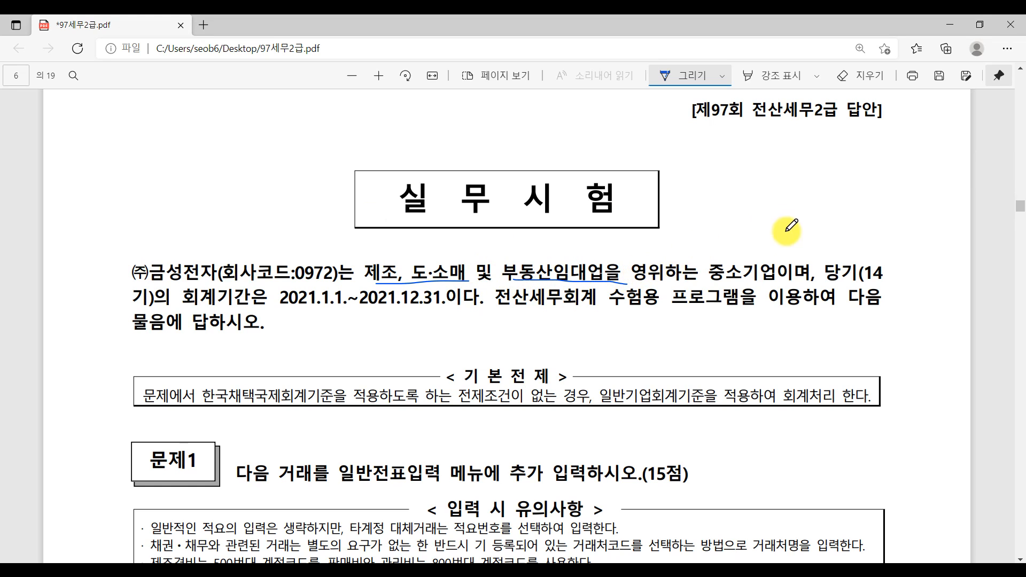
mouse_move(697, 268)
left_mouse_down()
mouse_move(773, 277)
mouse_move(775, 286)
left_mouse_up()
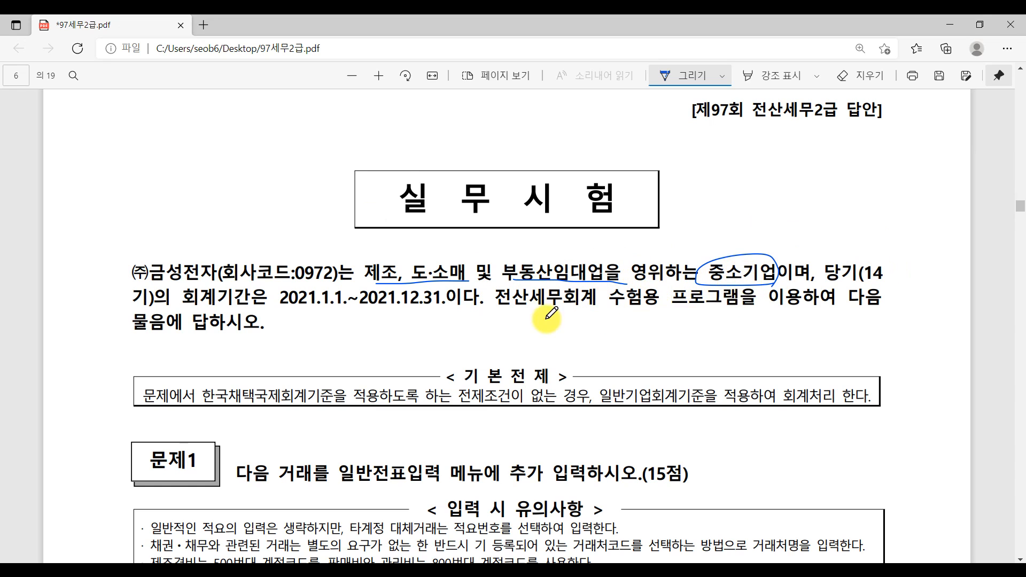
In question [1], underline "단기투자목적으로", "시장성이 있는 주식을" and "매입수수료 200,000원을", and circle "매입".
scroll(606, 320, "down", 4)
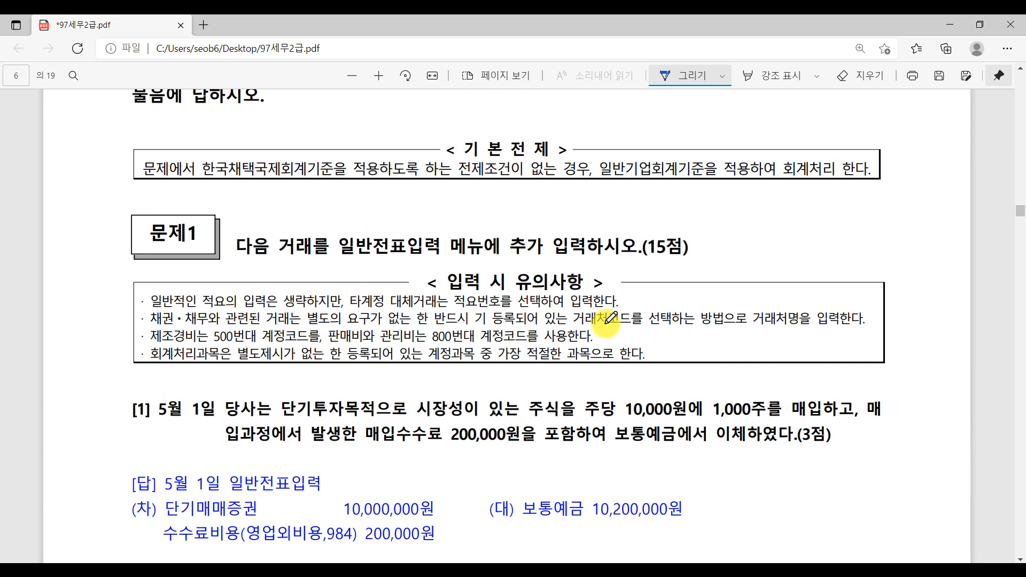
scroll(611, 319, "down", 1)
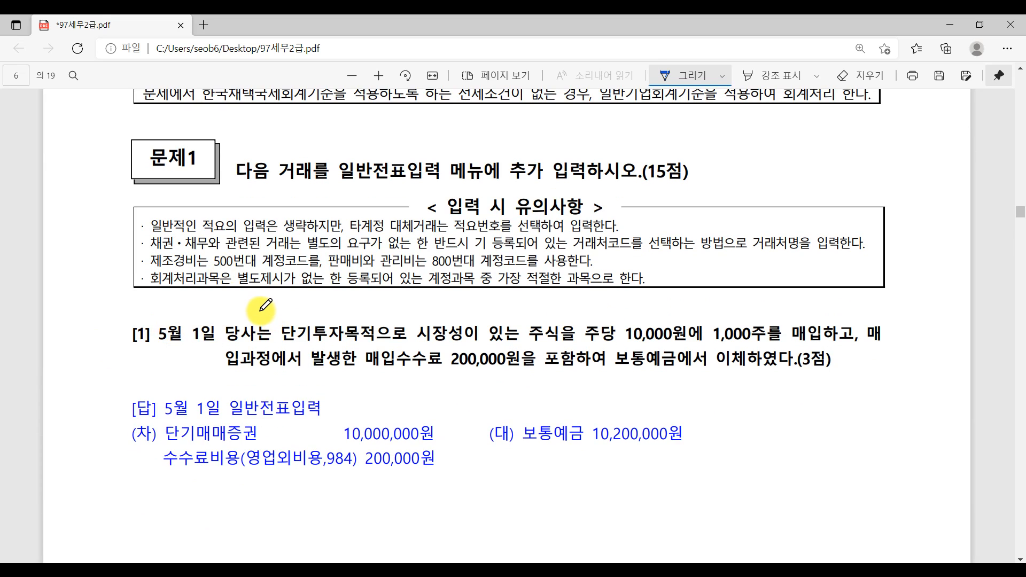
left_click_drag(284, 343, 573, 340)
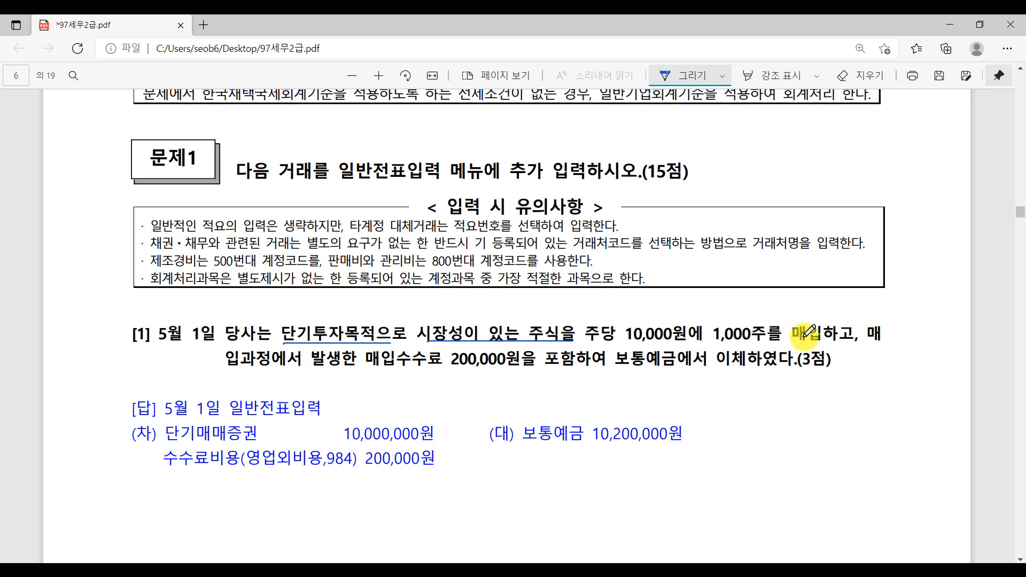
left_click_drag(813, 343, 830, 340)
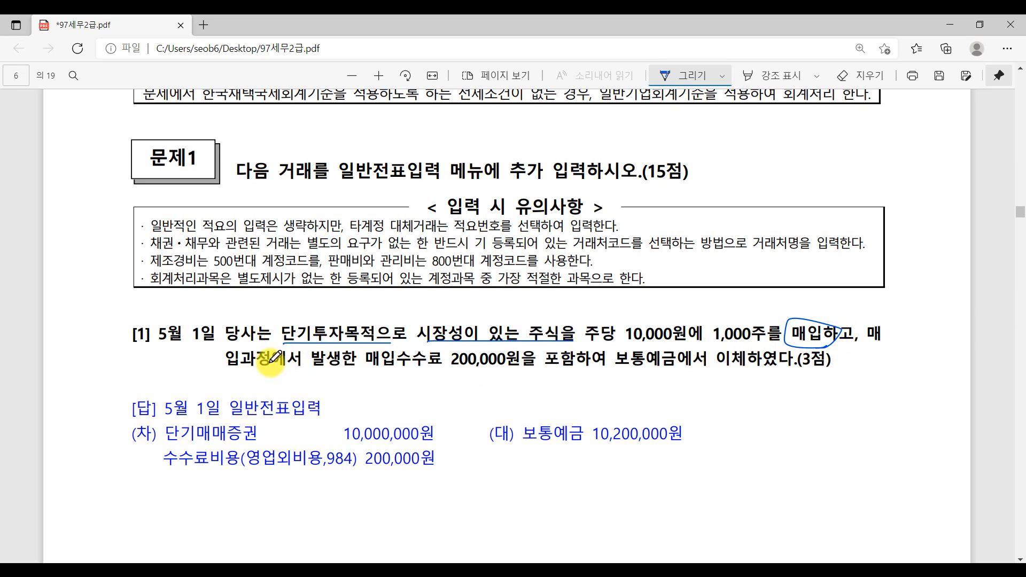
left_click_drag(359, 366, 540, 367)
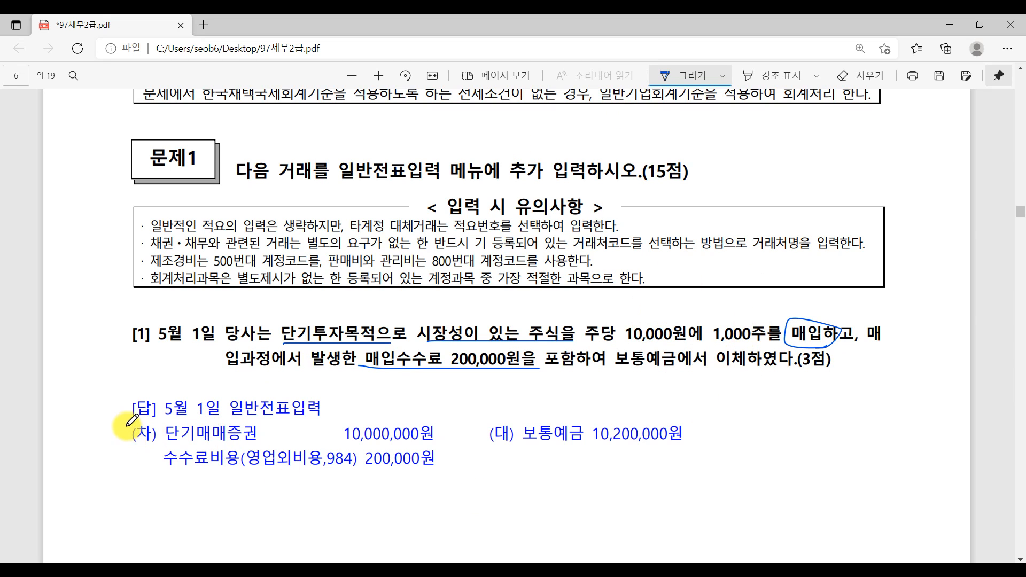
Number question [1]'s answer entries 1, 2 and 3 by hand, underlining "수수료비용" and circling code 984.
mouse_move(126, 441)
left_mouse_down()
mouse_move(122, 416)
mouse_move(134, 435)
left_mouse_up()
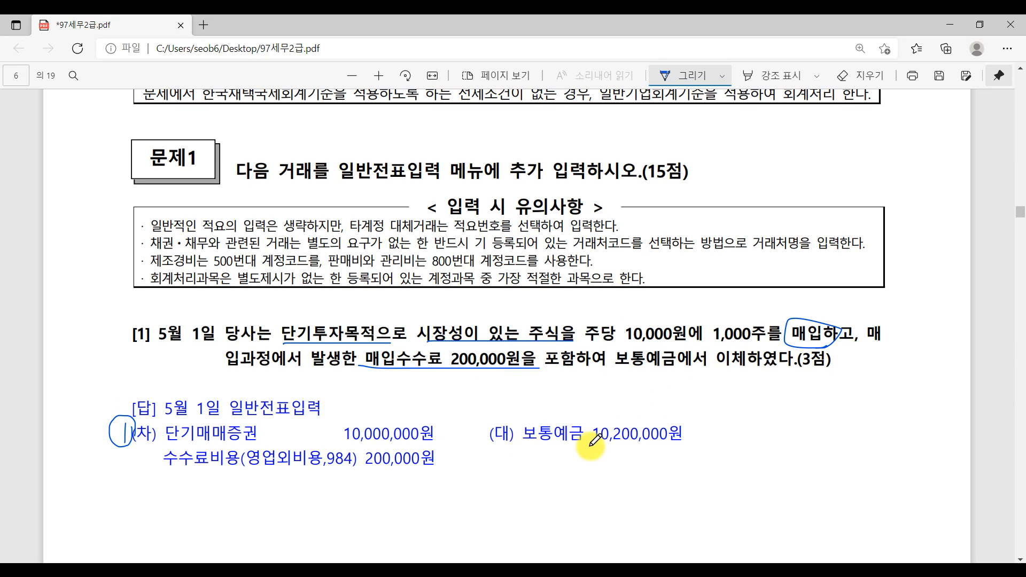
left_click_drag(704, 423, 737, 437)
left_click_drag(738, 428, 738, 445)
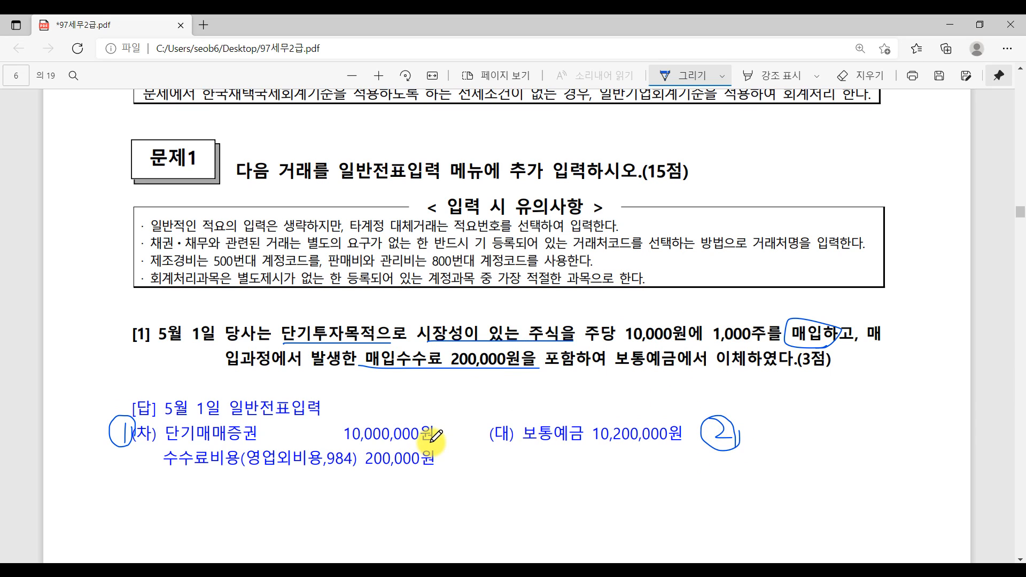
left_click_drag(161, 467, 247, 466)
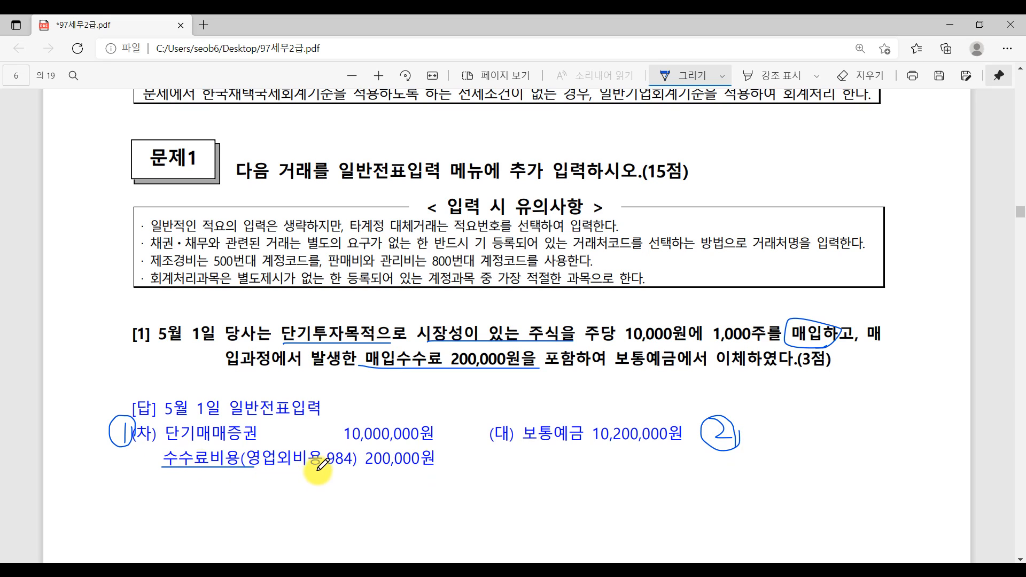
mouse_move(351, 470)
left_mouse_down()
mouse_move(364, 474)
mouse_move(346, 472)
left_mouse_up()
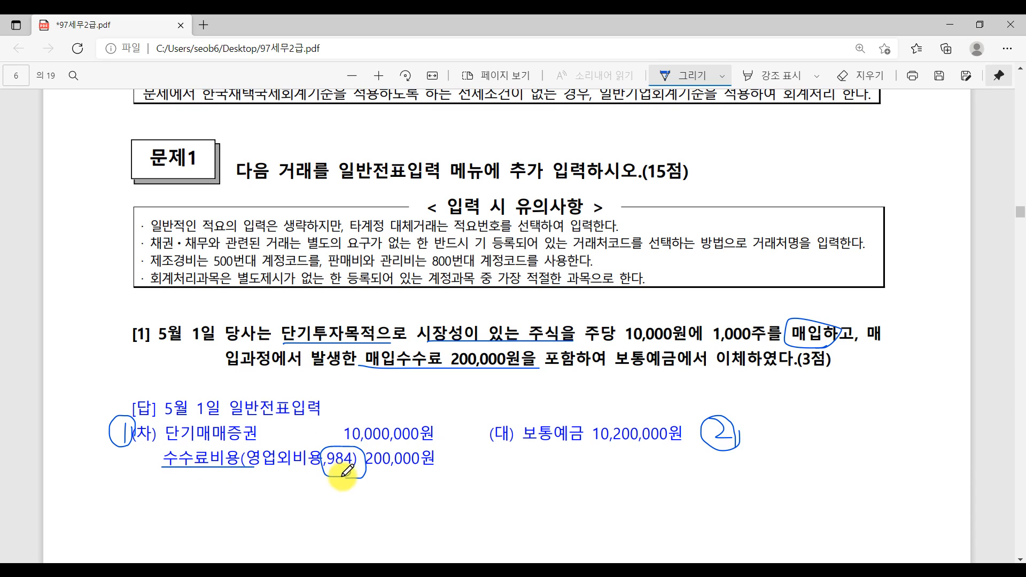
mouse_move(120, 469)
left_mouse_down()
mouse_move(149, 482)
mouse_move(140, 497)
mouse_move(99, 481)
mouse_move(161, 512)
left_mouse_up()
Switch to KcLep, open 일반전표입력 in a wider, shorter window, and set the voucher date to May 1.
key("alt+Tab")
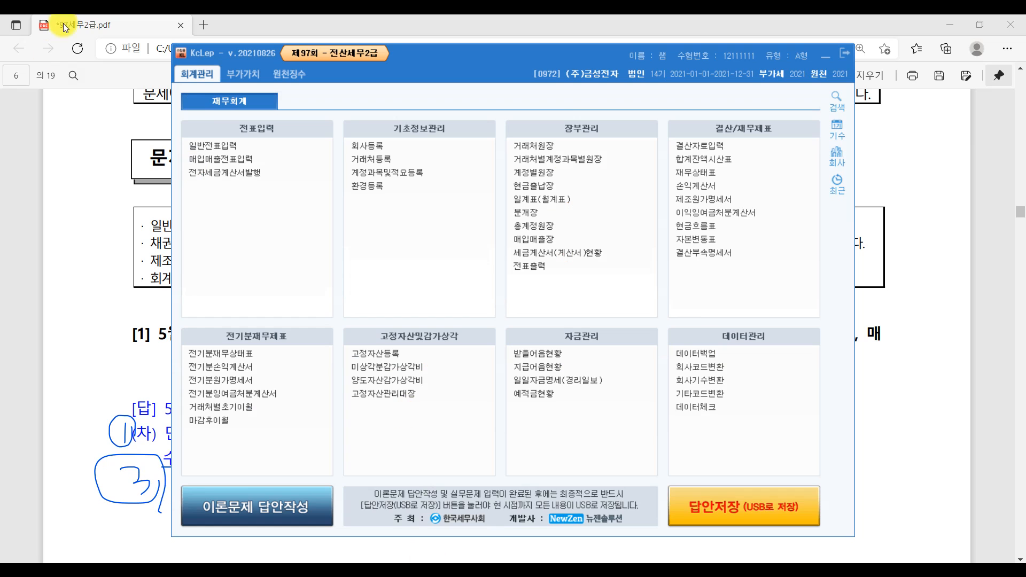
left_click(203, 146)
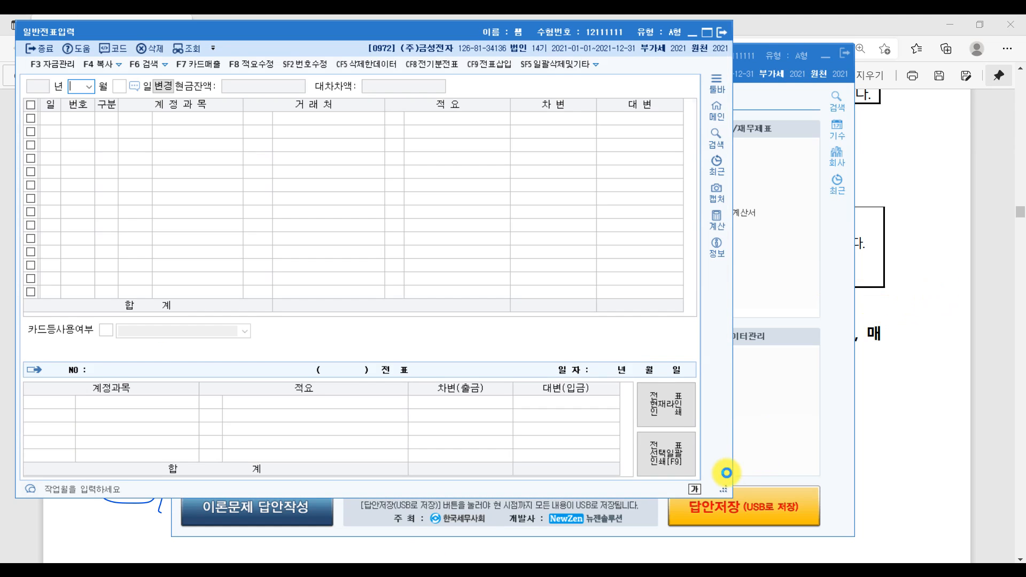
left_click_drag(724, 488, 997, 310)
key("Return")
type("1")
key("Return")
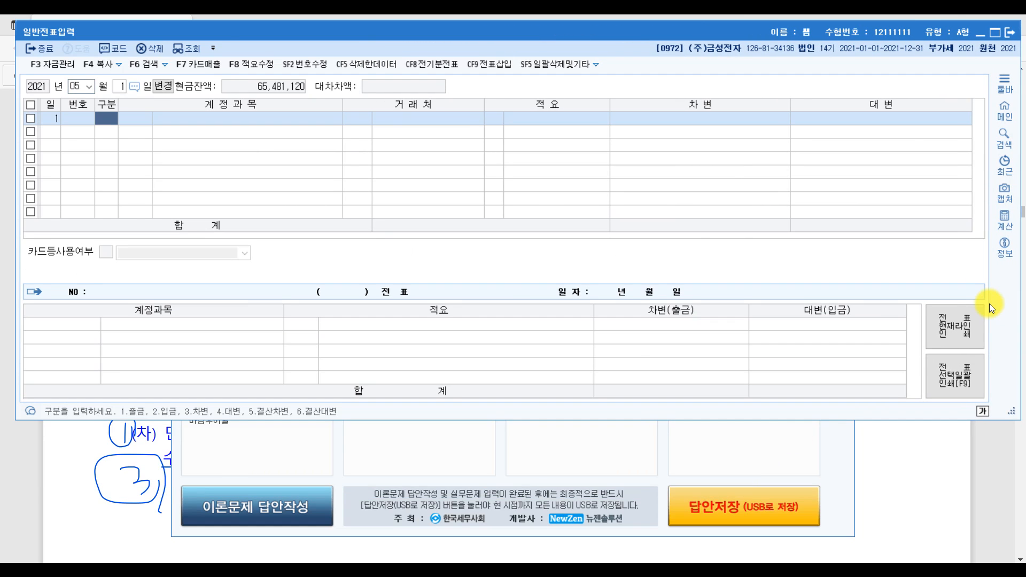
Enter a debit (차변) line for 단기매매증권 (0107) with an amount of 10,000,000.
type("3")
key("Return")
type("단기")
key("Return")
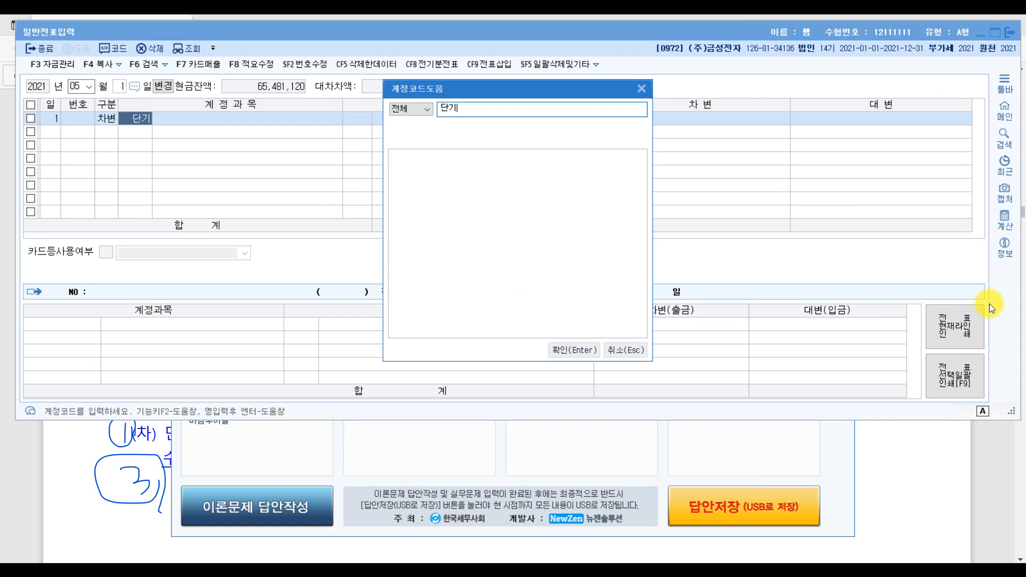
key("Return")
key("Return")
key("Return")
type("10000000")
key("Return")
Add a credit (대변) line for 보통예금 (0103) with an amount of 10,200,000.
type("4")
key("Return")
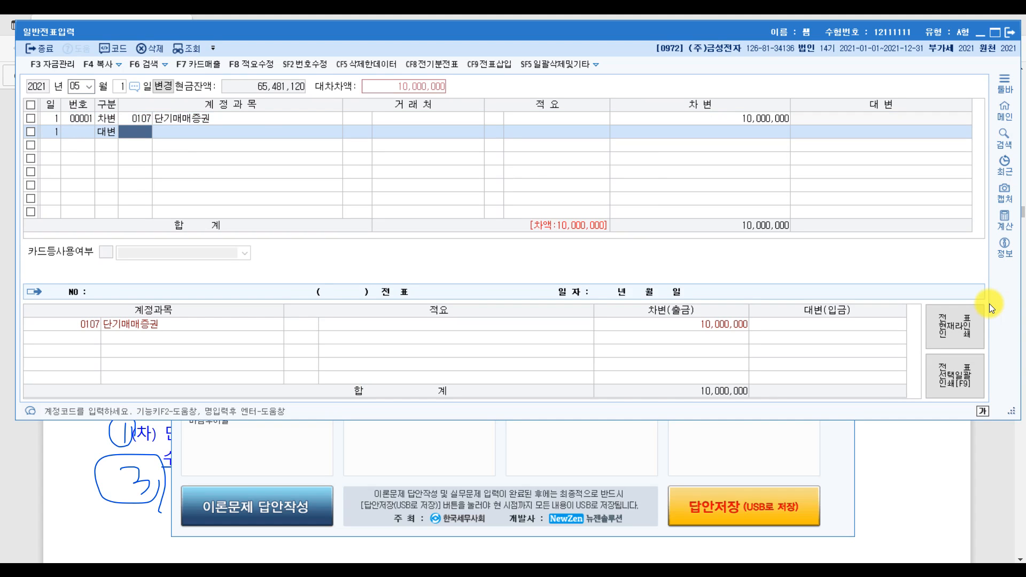
type("보통")
key("Return")
key("Return")
key("Return")
key("Return")
key("Return")
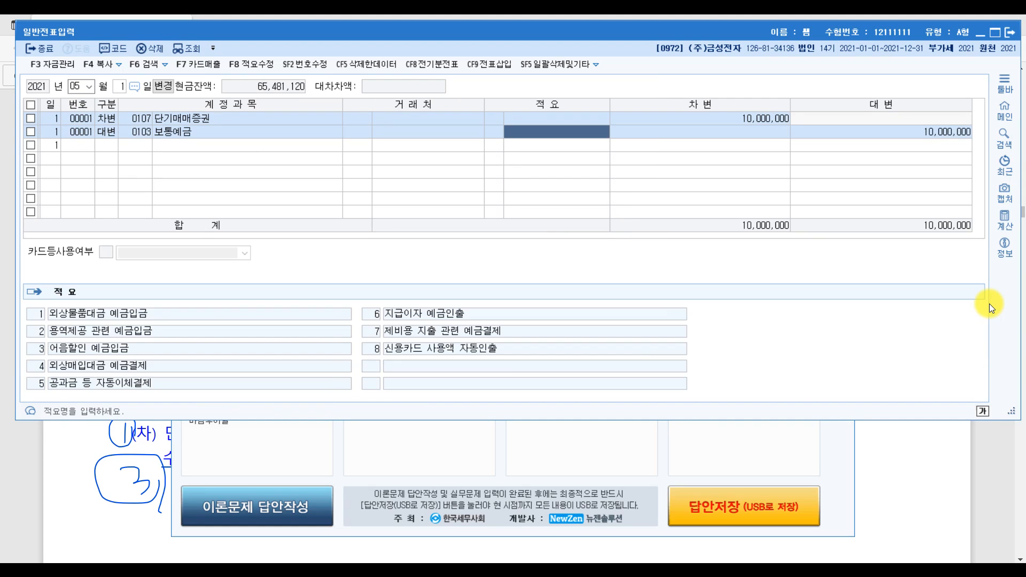
key("Return")
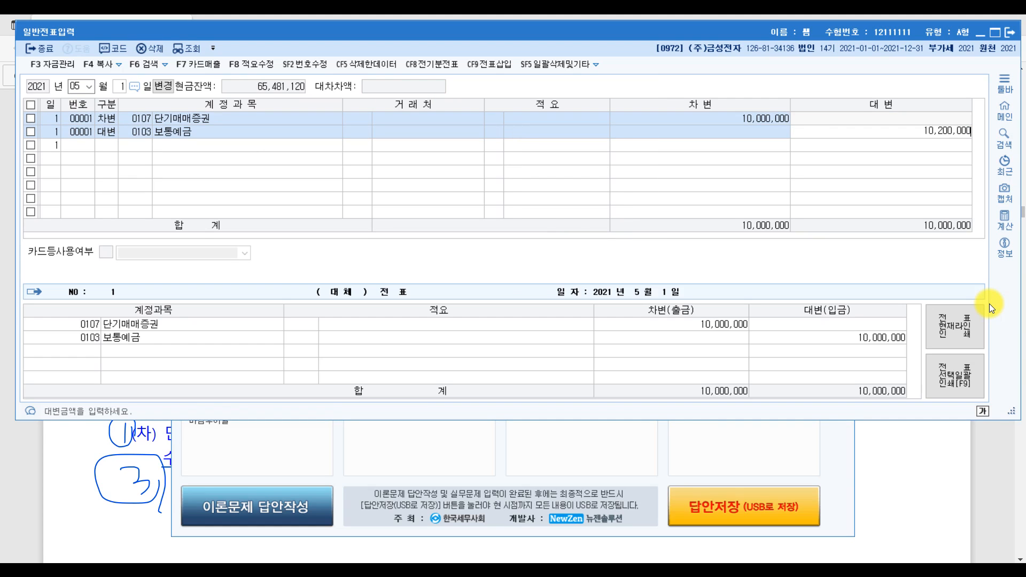
key("Return")
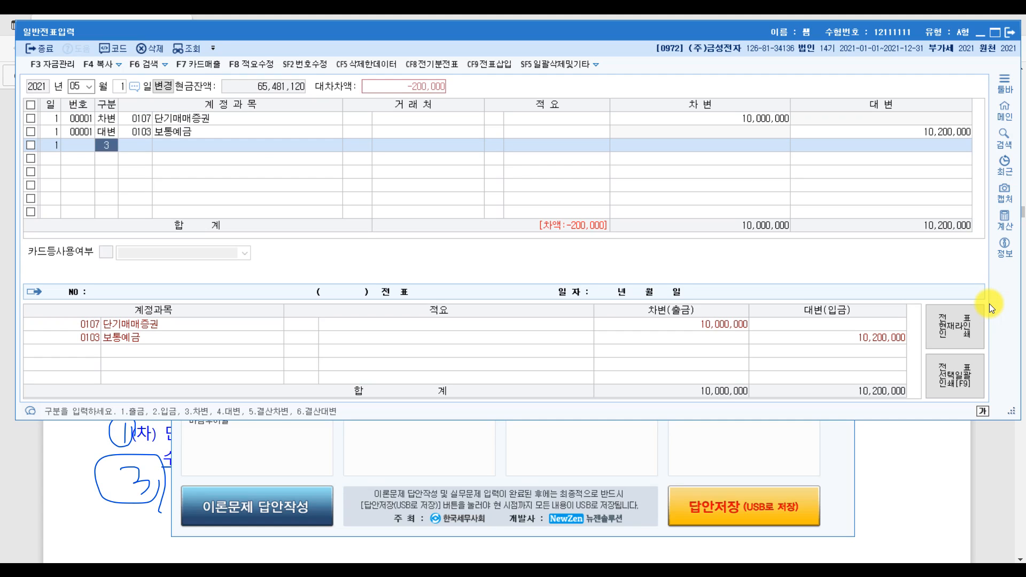
Add a debit (차변) line for the non-operating 수수료비용 account (0984) with an amount of 200,000.
key("Return")
key("Hangul")
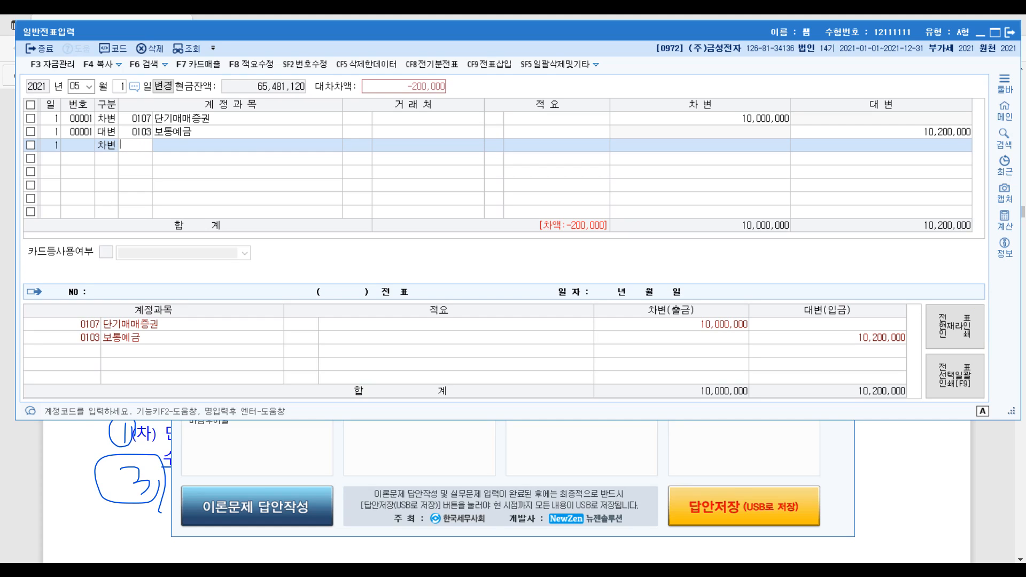
type("수수")
key("Return")
key("Down")
key("Down")
key("Down")
key("Down")
key("Down")
key("Down")
key("Down")
key("Down")
key("Down")
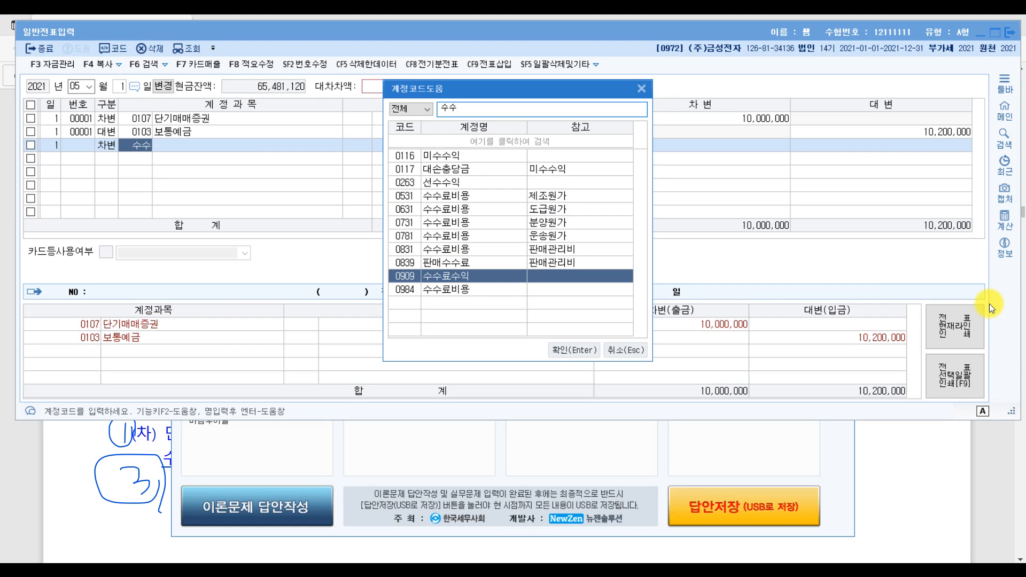
key("Down")
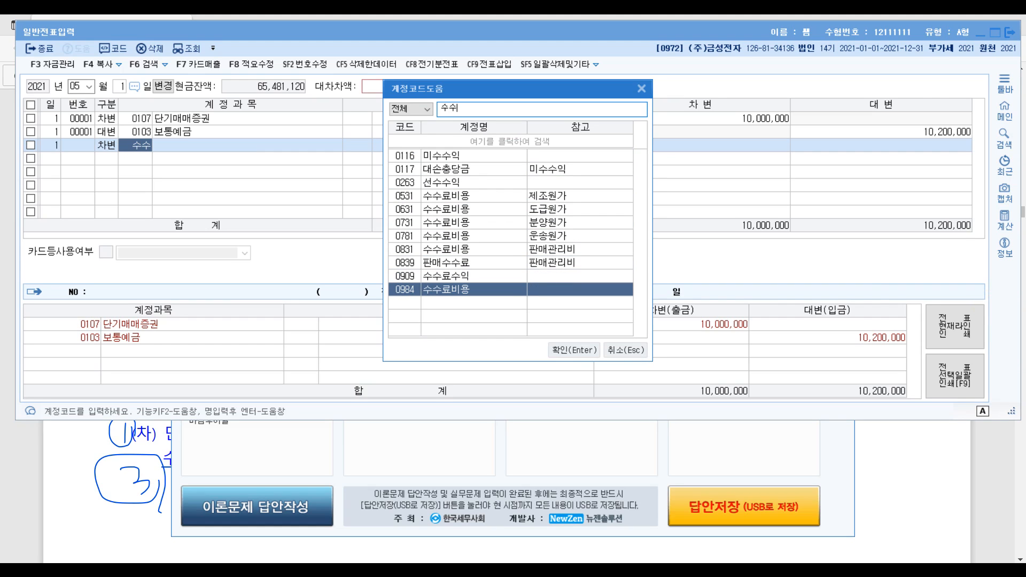
key("Return")
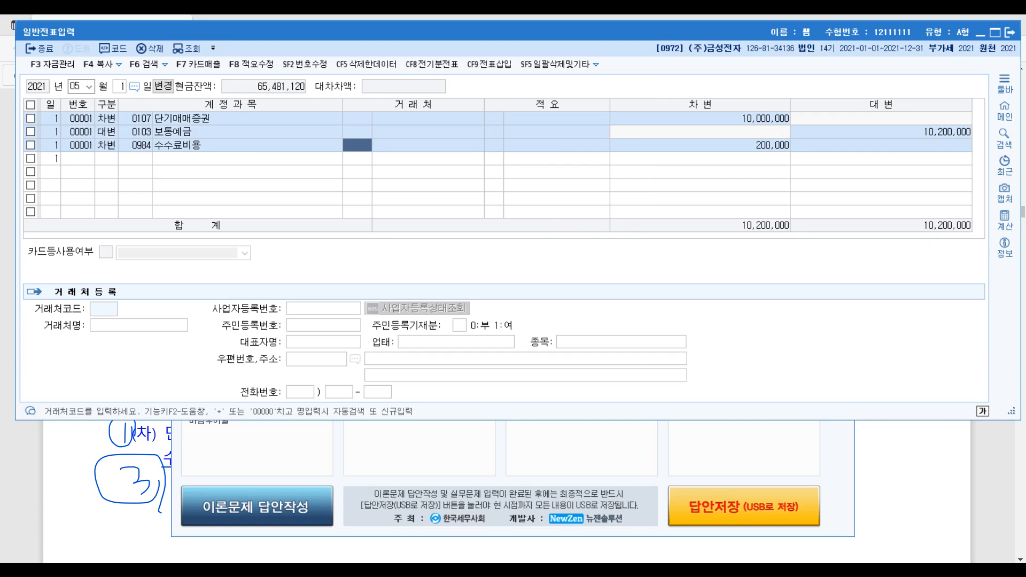
In the exam PDF's question [2], cross out the 35,000,000 market value, circle "원가", and underline and star "8.타계정대체".
left_click(997, 472)
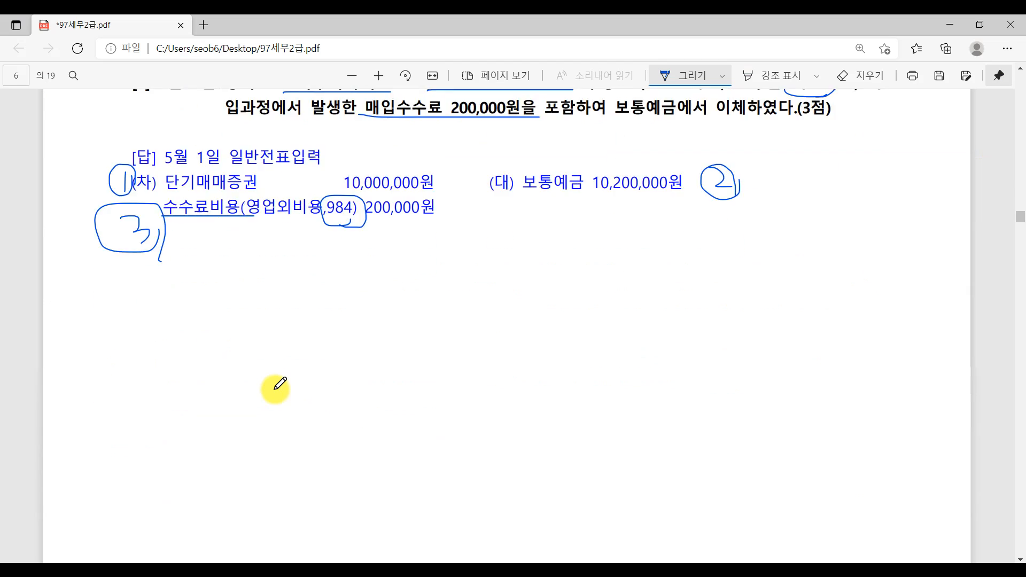
scroll(278, 384, "down", 10)
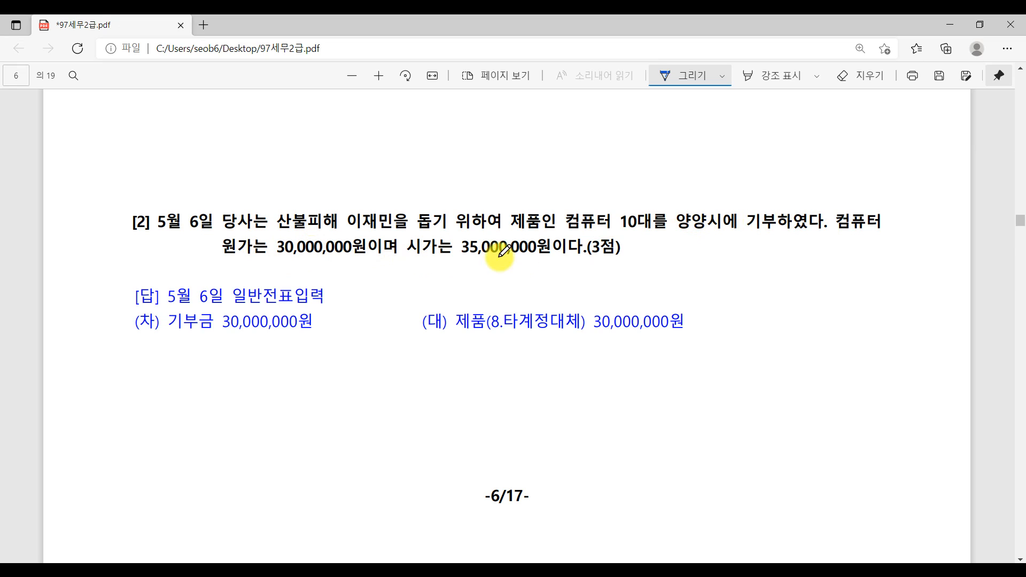
left_click_drag(502, 218, 453, 277)
left_click_drag(445, 208, 503, 283)
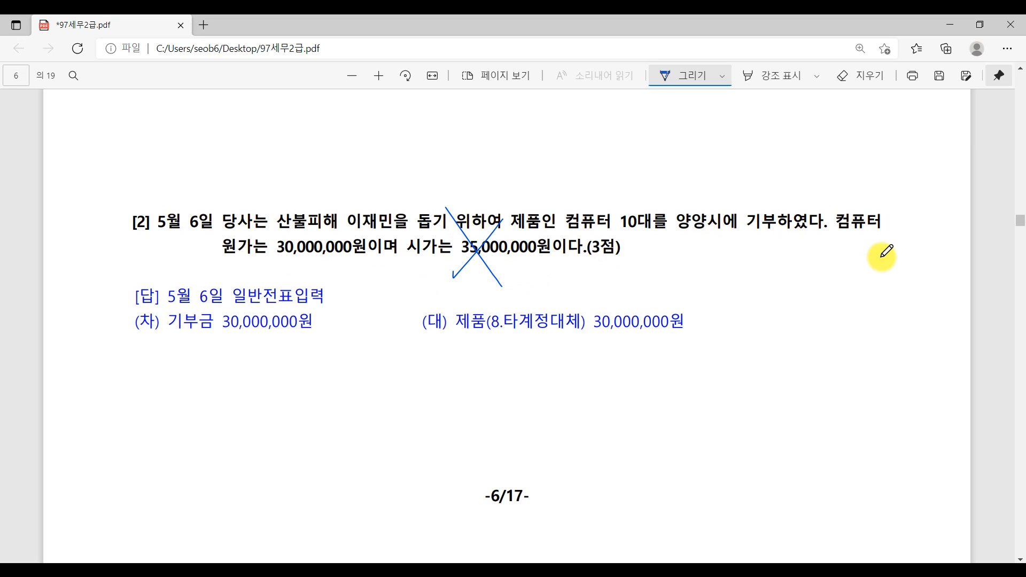
mouse_move(263, 257)
left_mouse_down()
mouse_move(227, 261)
mouse_move(239, 263)
left_mouse_up()
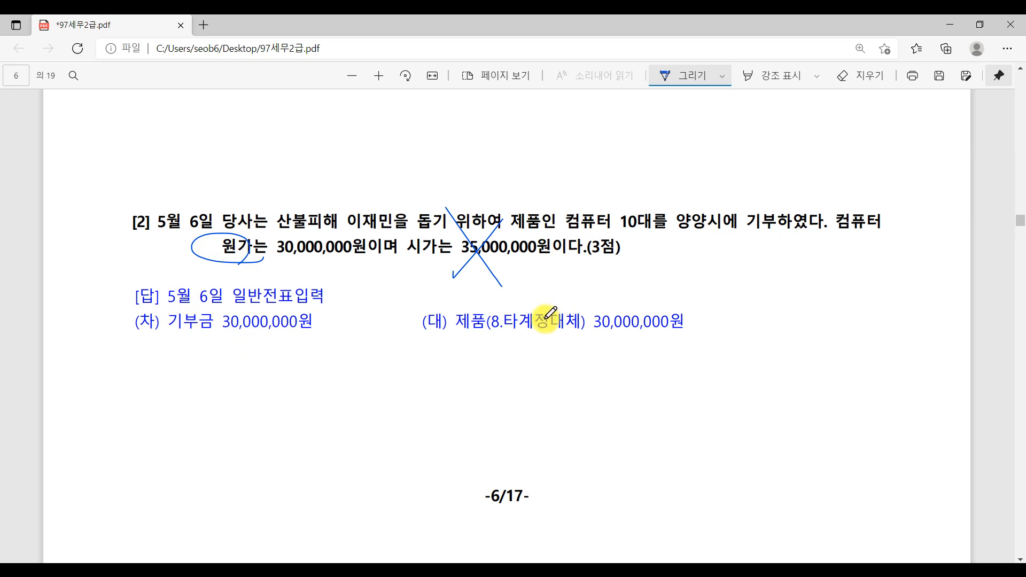
left_click_drag(483, 338, 604, 339)
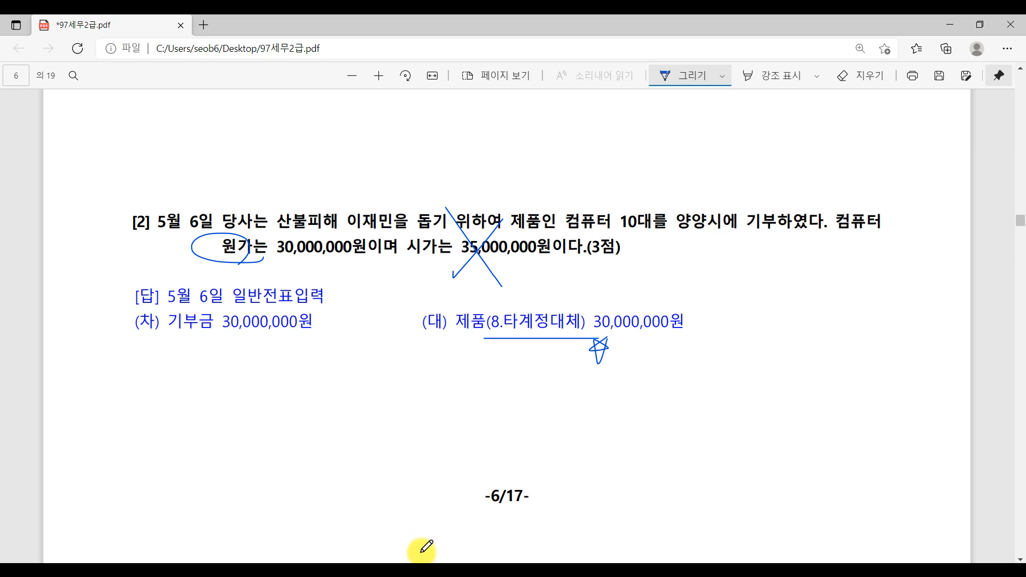
Return to the 일반전표입력 window in KcLep and set the voucher date to May 6.
left_click(518, 570)
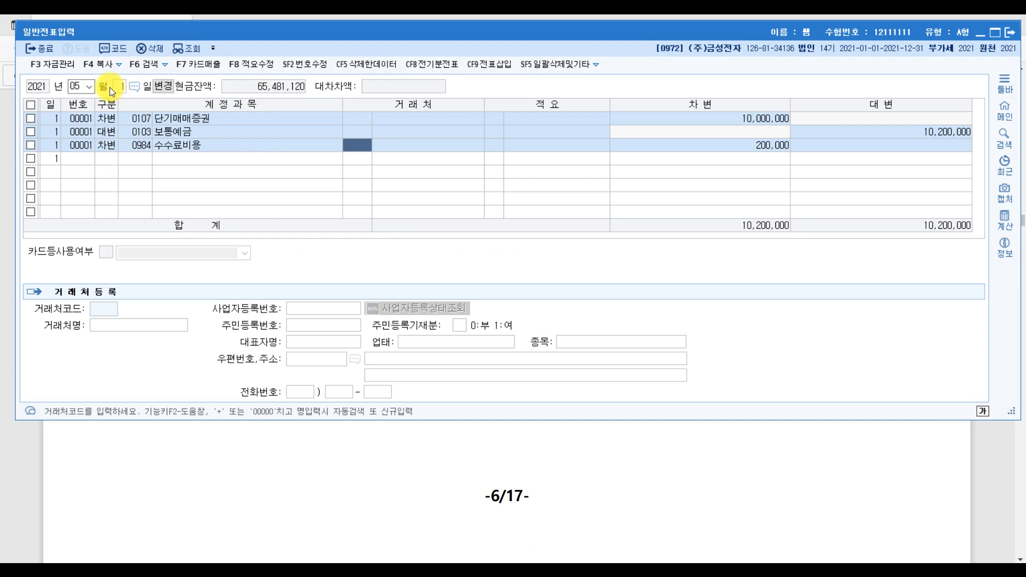
left_click(75, 86)
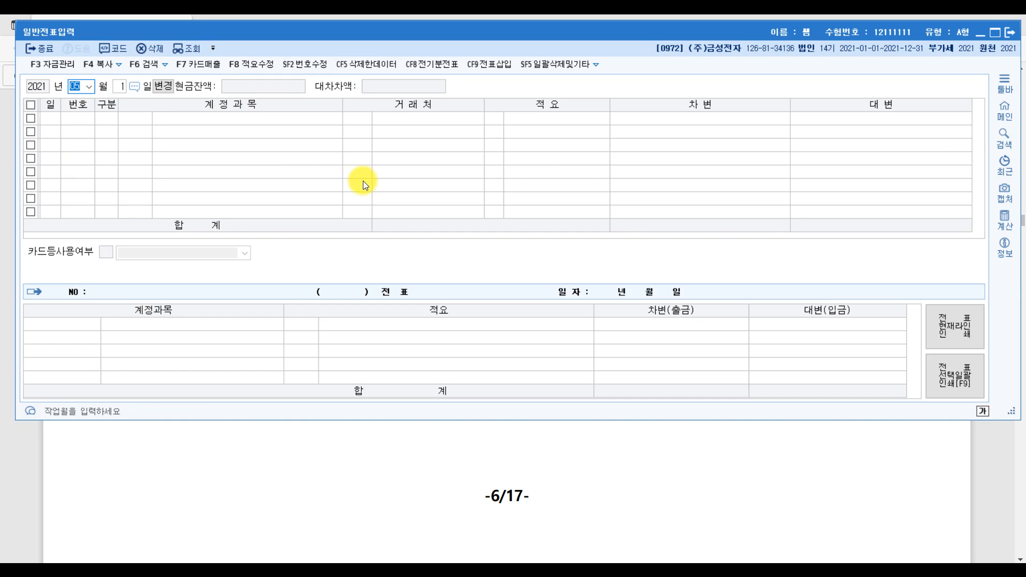
type("6")
key("Return")
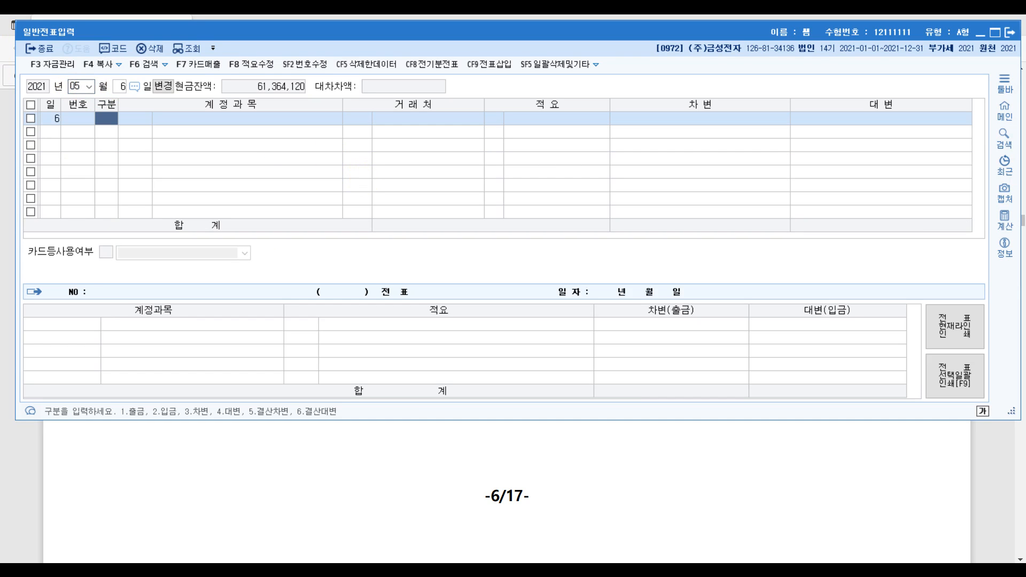
Enter a debit (차변) line for 기부금 (0953) with an amount of 30,000,000.
type("3")
key("Return")
type("기부")
key("Return")
key("Down")
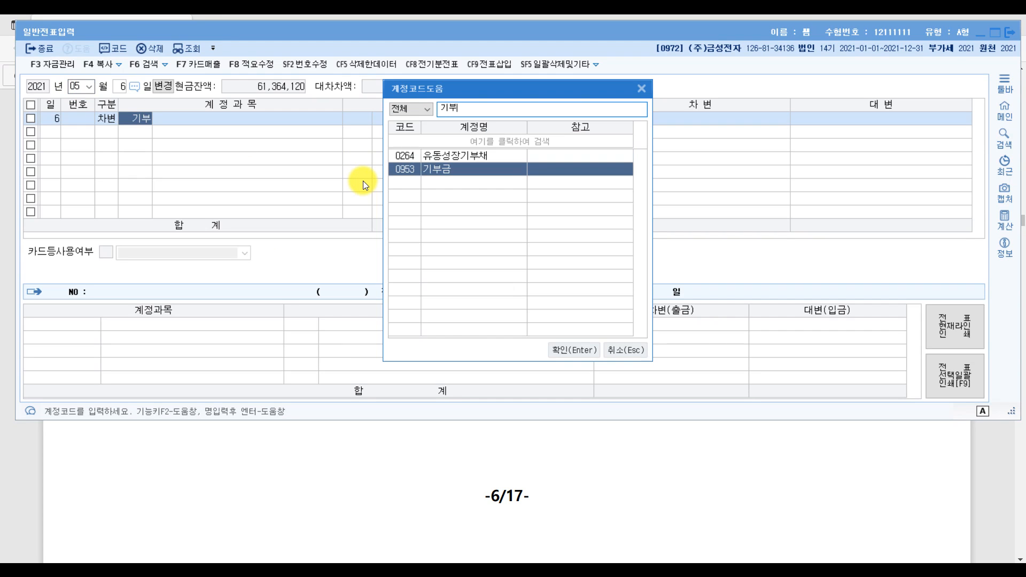
key("Return")
key("Return")
key("Return")
type("30")
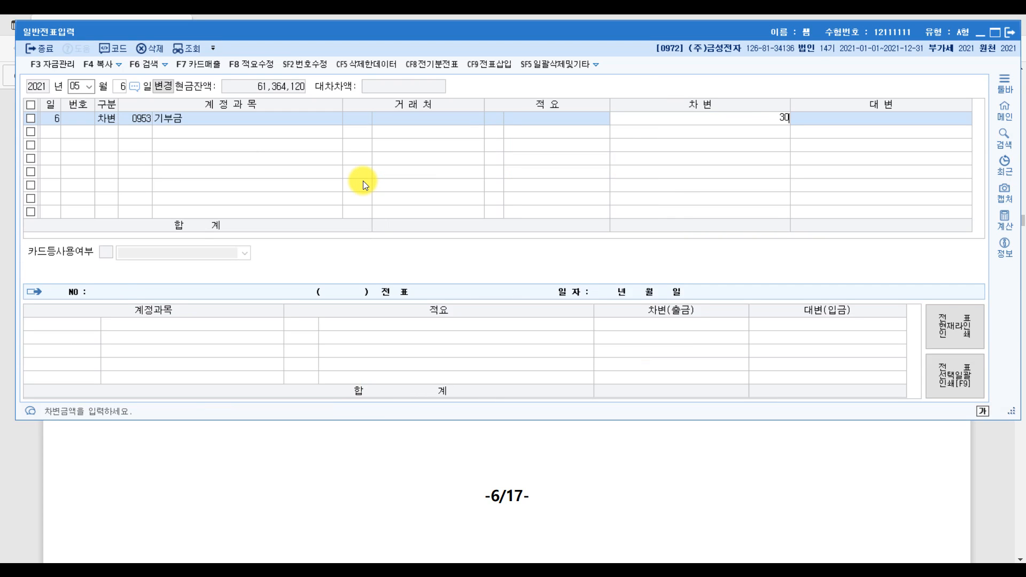
type(",000,000")
key("Return")
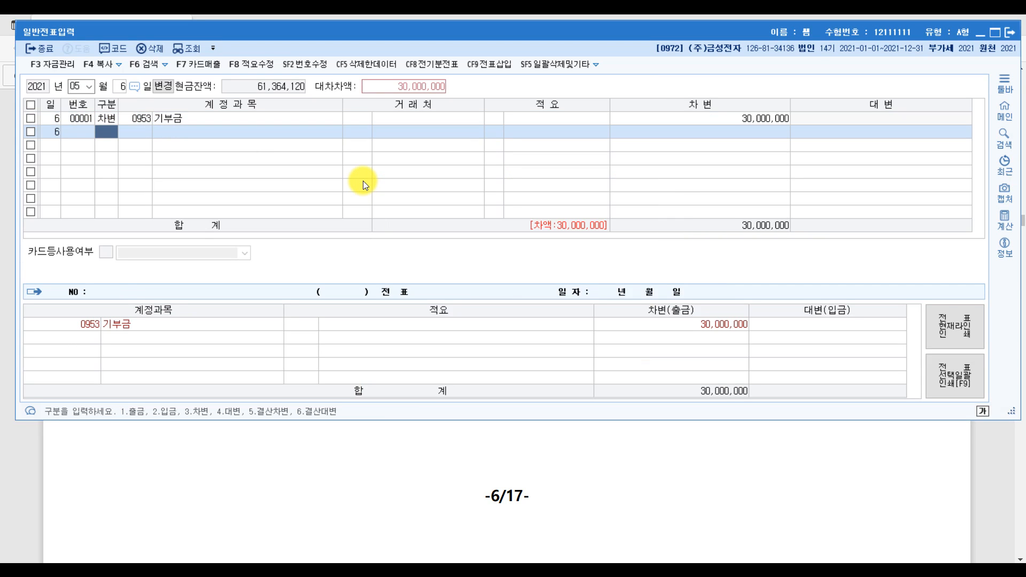
Add a credit (대변) line for 제품 (0150) with 적요 8 타계정으로 대체액 and an amount of 30,000,000.
type("40150")
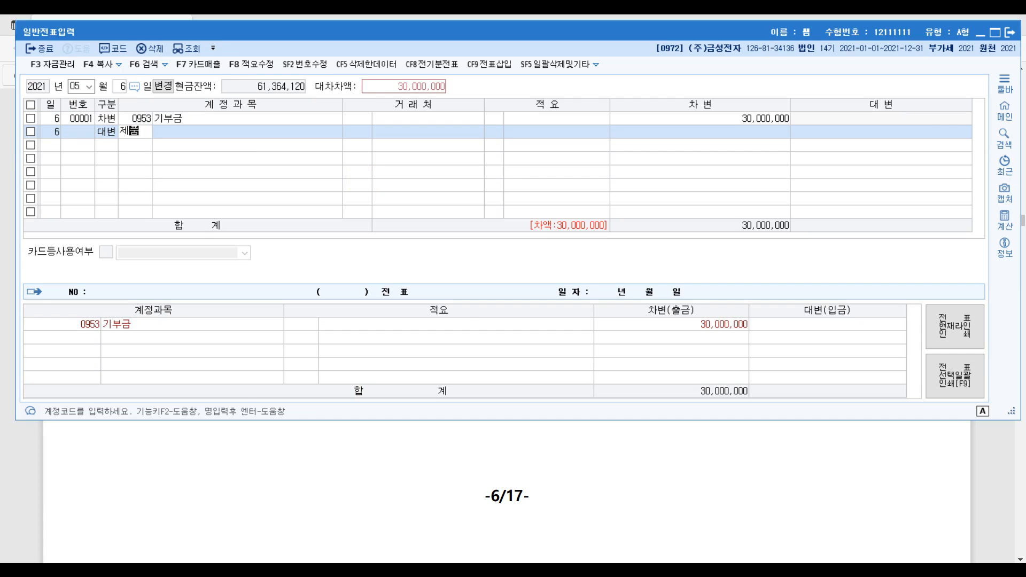
key("Return")
key("Return")
type("8")
key("Return")
key("Return")
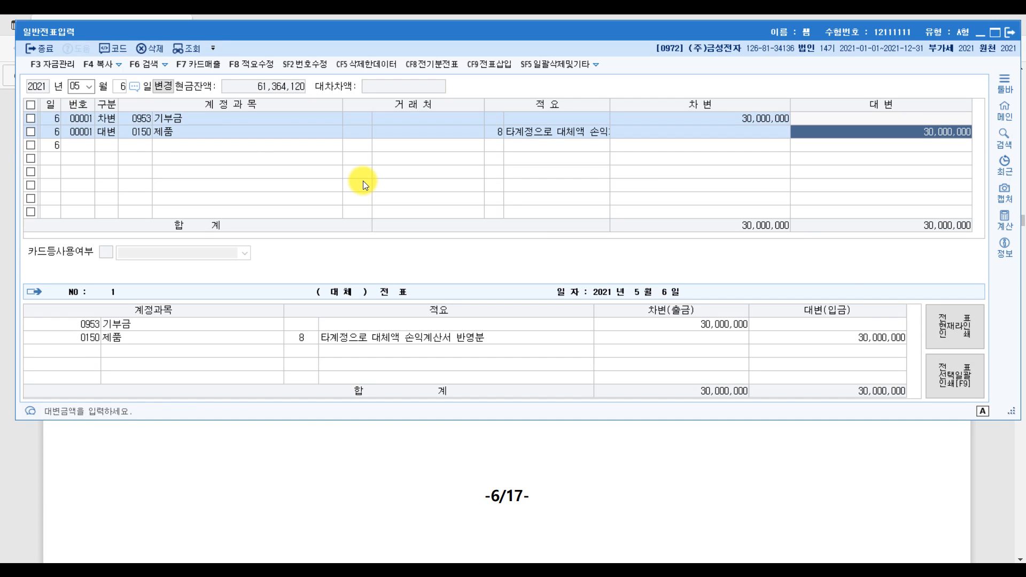
Switch to the exam PDF's question [3], star it, link 1,000주 to 10,000원, and underline the 30,000원 자기주식처분손실 balance.
left_click(983, 497)
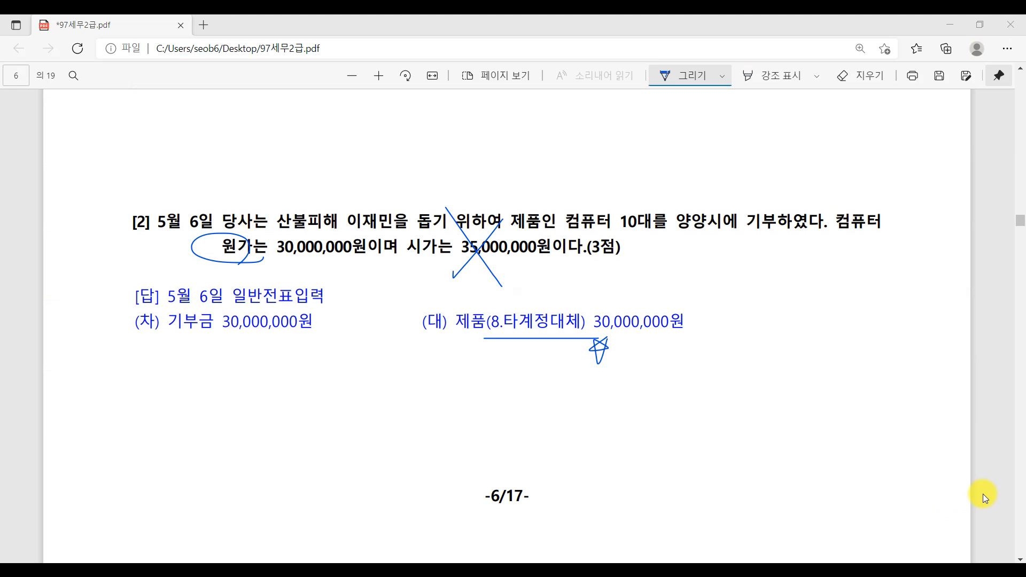
scroll(138, 463, "down", 3)
scroll(137, 463, "down", 6)
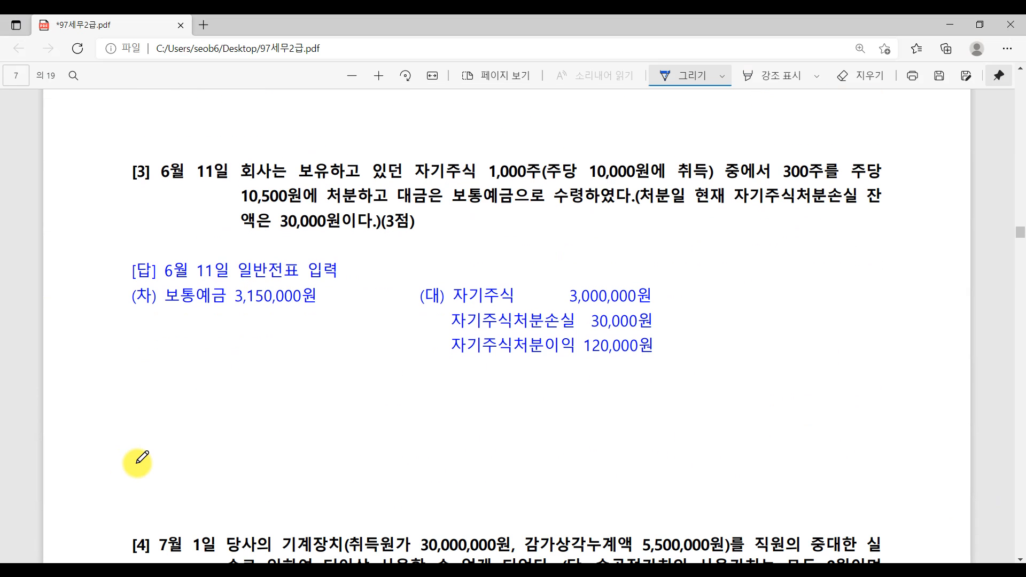
mouse_move(159, 152)
left_mouse_down()
mouse_move(142, 187)
mouse_move(154, 135)
left_mouse_up()
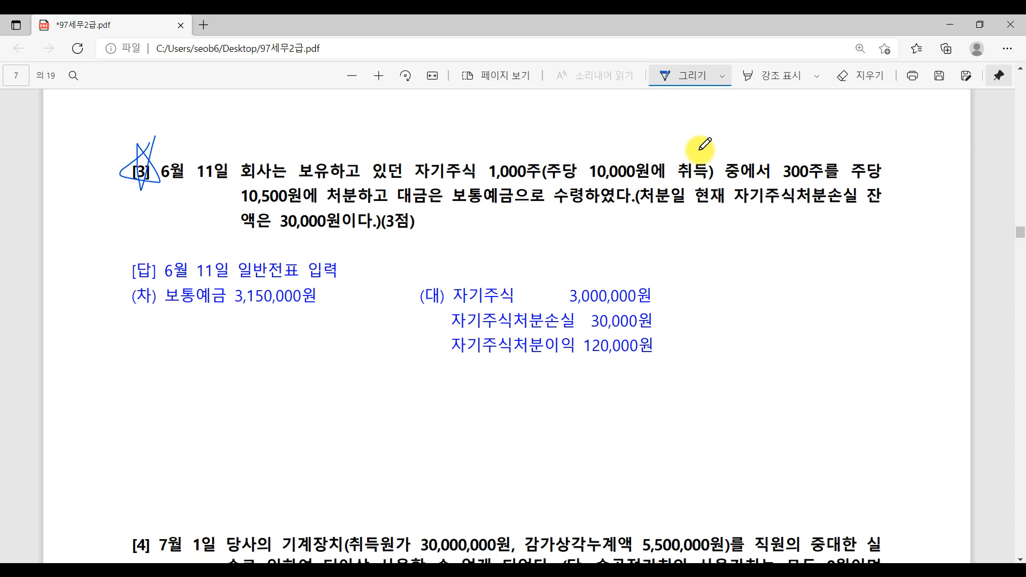
key("ctrl")
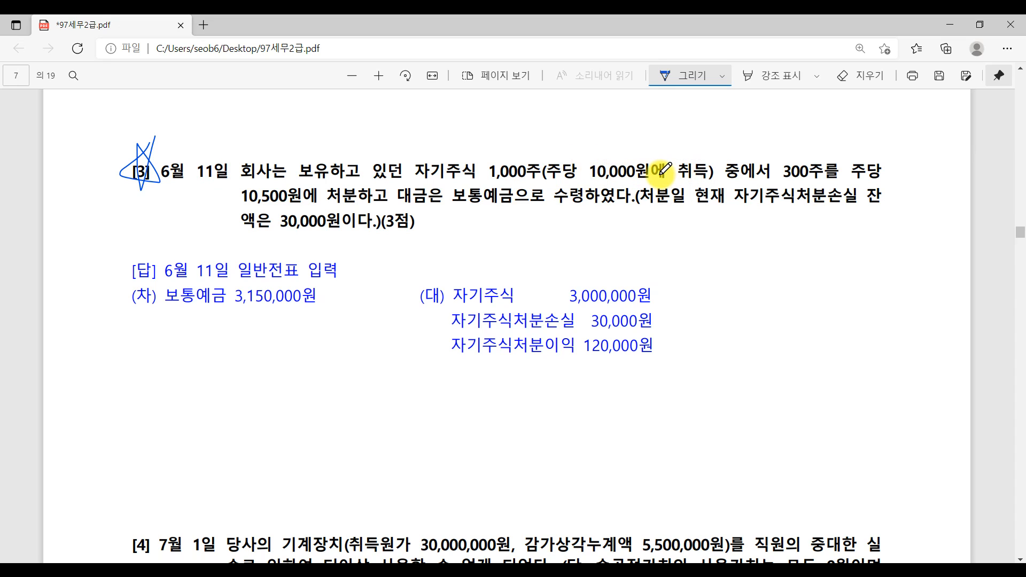
key("ctrl")
key("ctrl")
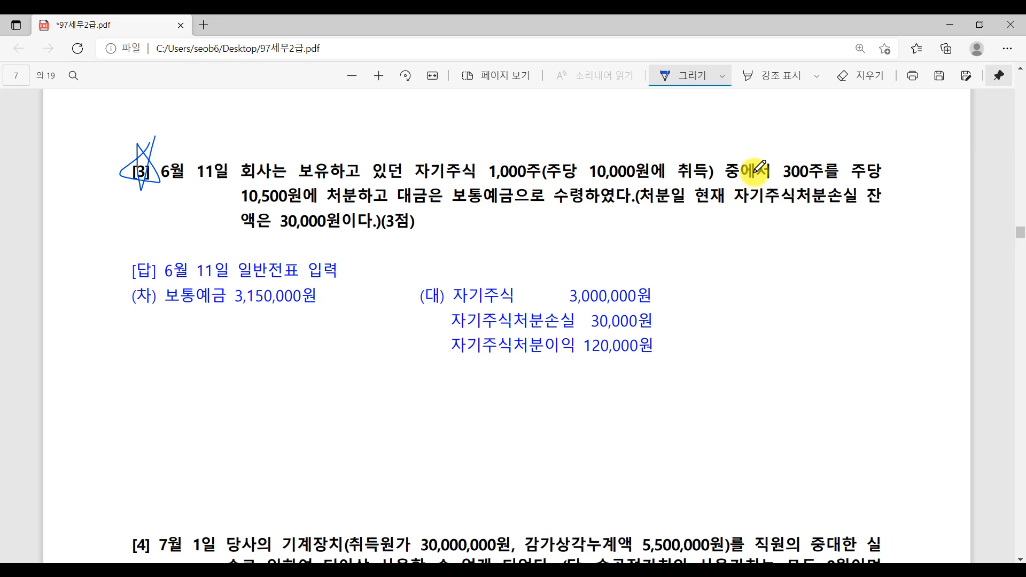
left_click_drag(529, 163, 617, 177)
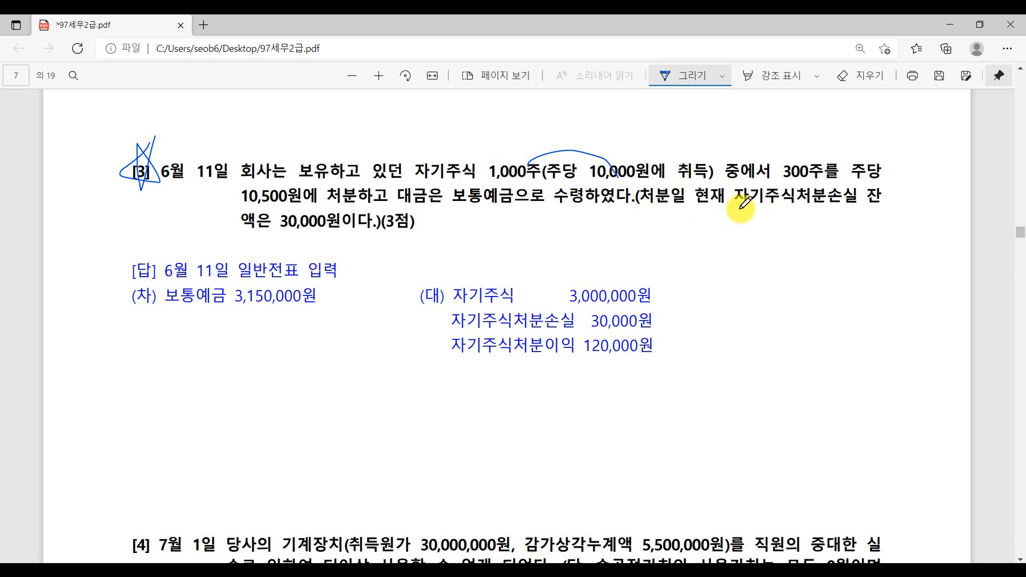
left_click_drag(740, 209, 889, 208)
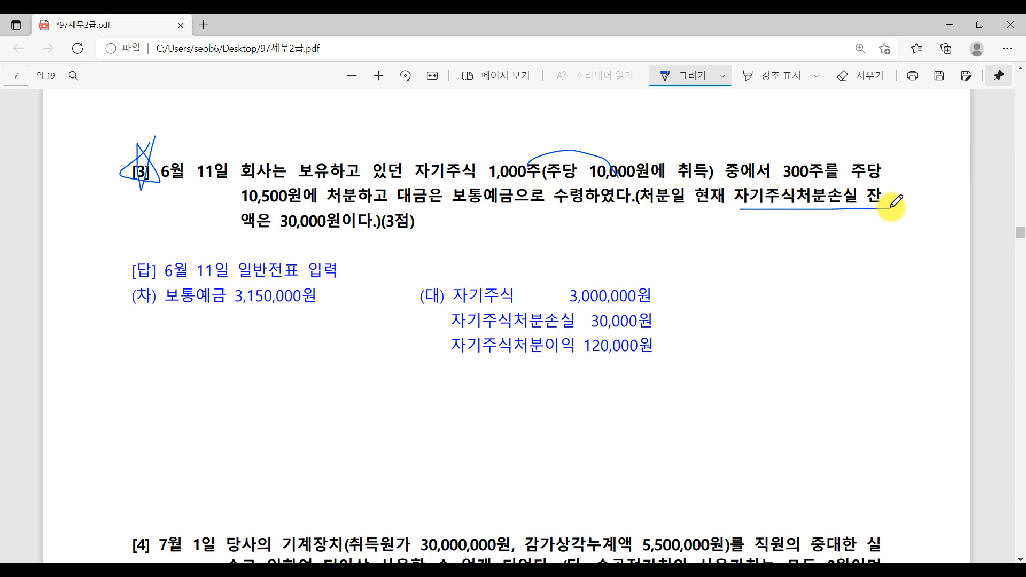
left_click_drag(242, 232, 396, 231)
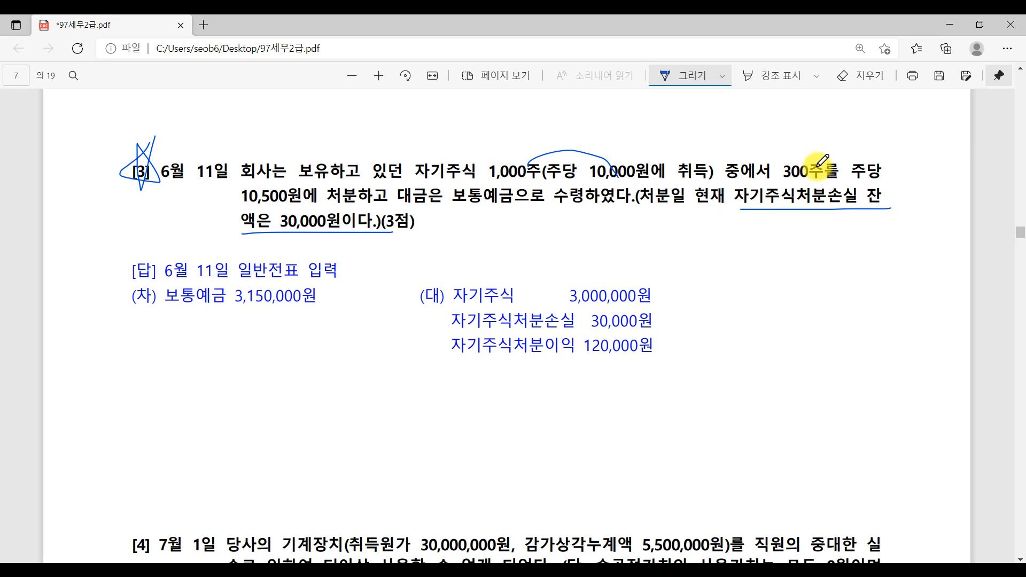
Draw an arc from the 10,000원 acquisition price to 300주 and underline both figures.
mouse_move(622, 170)
left_mouse_down()
mouse_move(690, 126)
mouse_move(783, 165)
left_mouse_up()
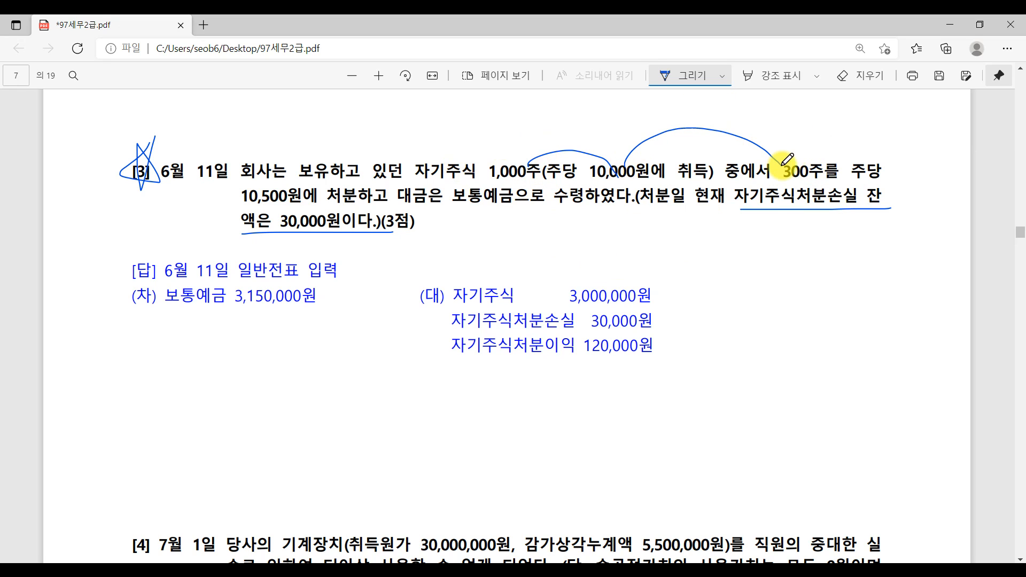
left_click_drag(597, 183, 657, 182)
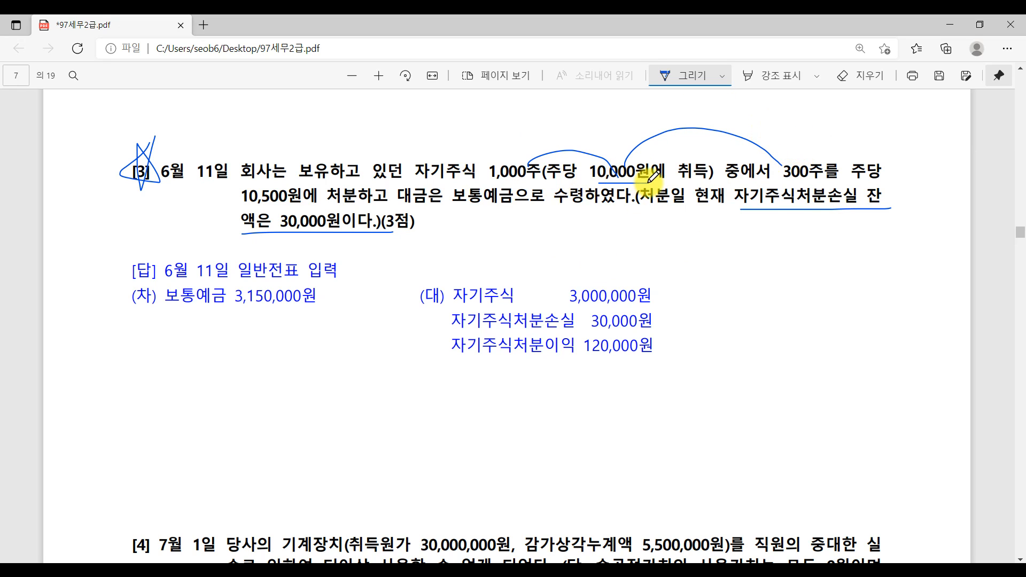
left_click_drag(771, 176, 832, 182)
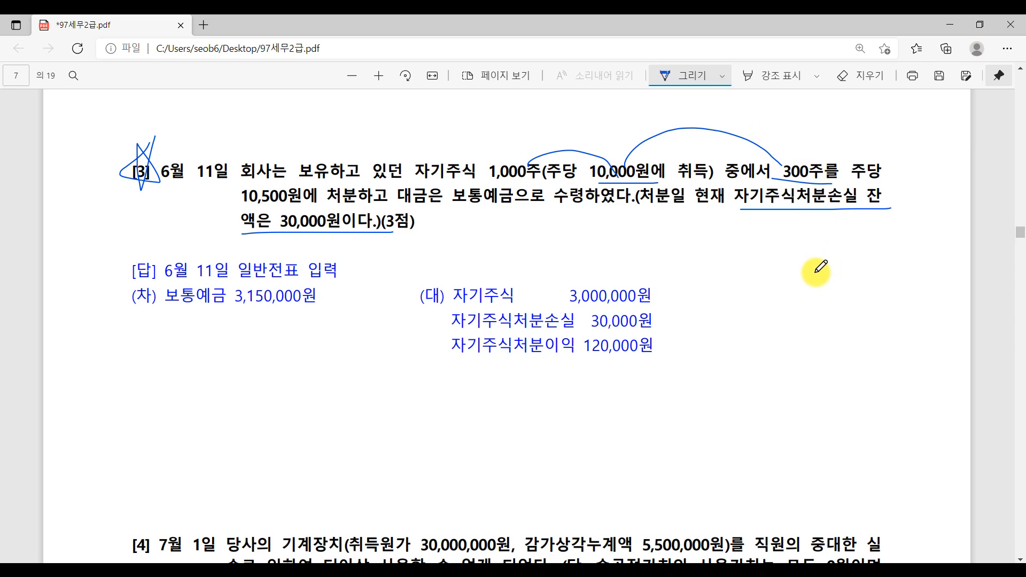
Write a circled 1 beside the 자기주식 credit entry and a circled 2 beside the 보통예금 debit entry.
left_click_drag(683, 278, 683, 300)
mouse_move(693, 290)
left_mouse_down()
mouse_move(691, 299)
mouse_move(691, 266)
mouse_move(686, 301)
left_mouse_up()
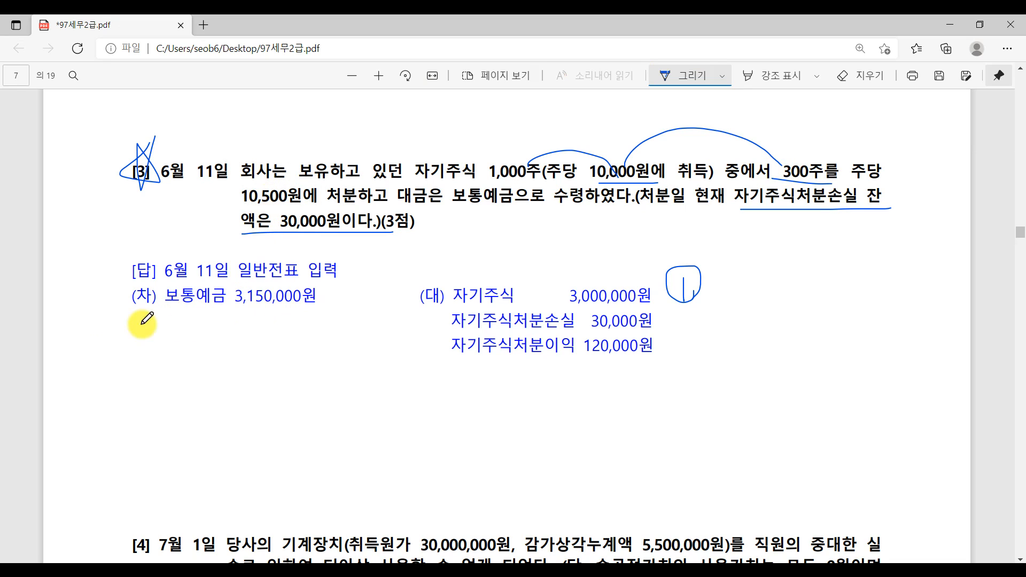
mouse_move(96, 285)
left_mouse_down()
mouse_move(109, 297)
mouse_move(122, 291)
mouse_move(115, 315)
mouse_move(83, 292)
mouse_move(122, 273)
left_mouse_up()
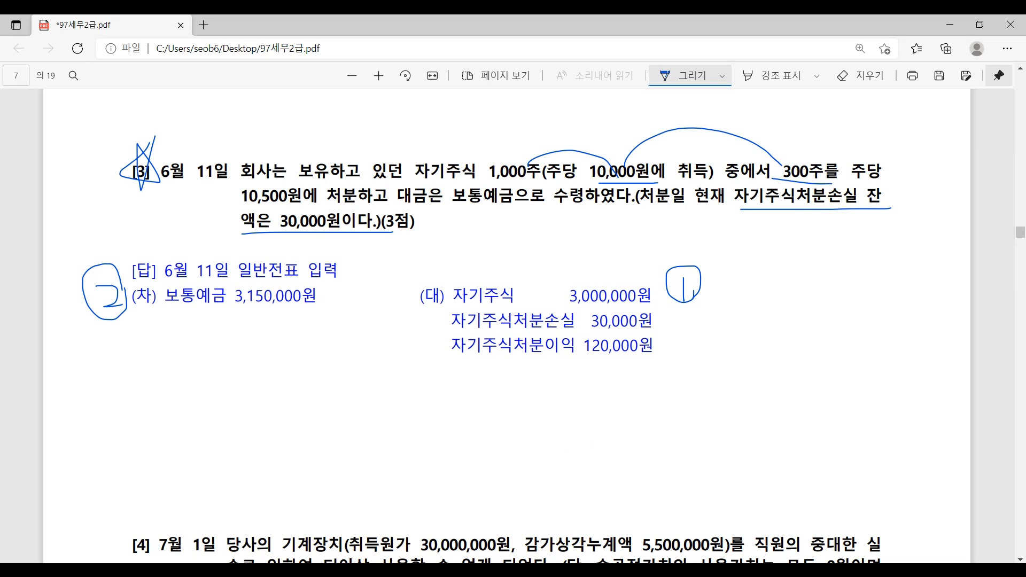
Switch to the 자본거래 notes in Paint, underline the paired gain and loss accounts in all three items, and circle number 3.
left_click(346, 571)
left_click(440, 535)
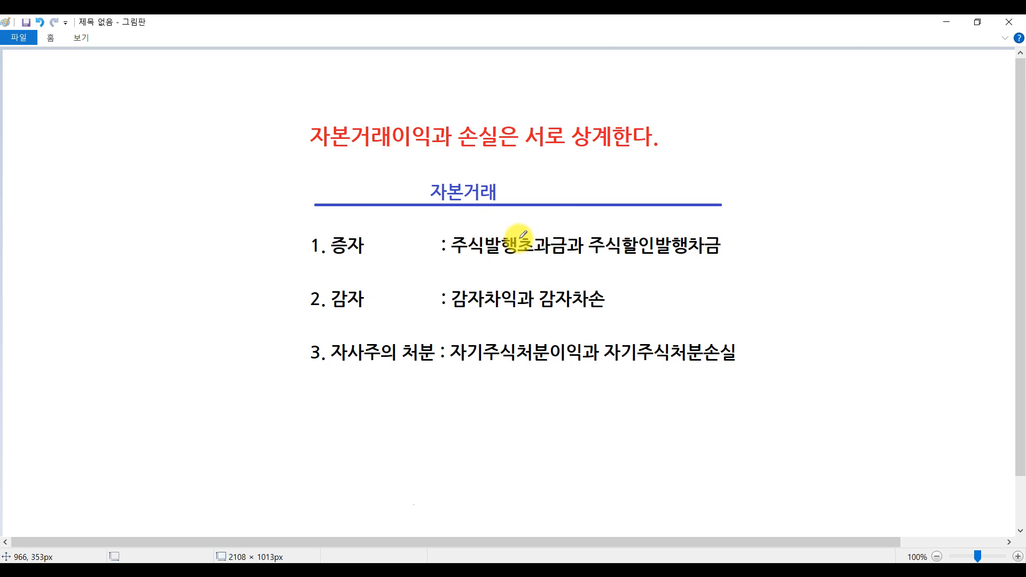
left_click_drag(467, 257, 753, 263)
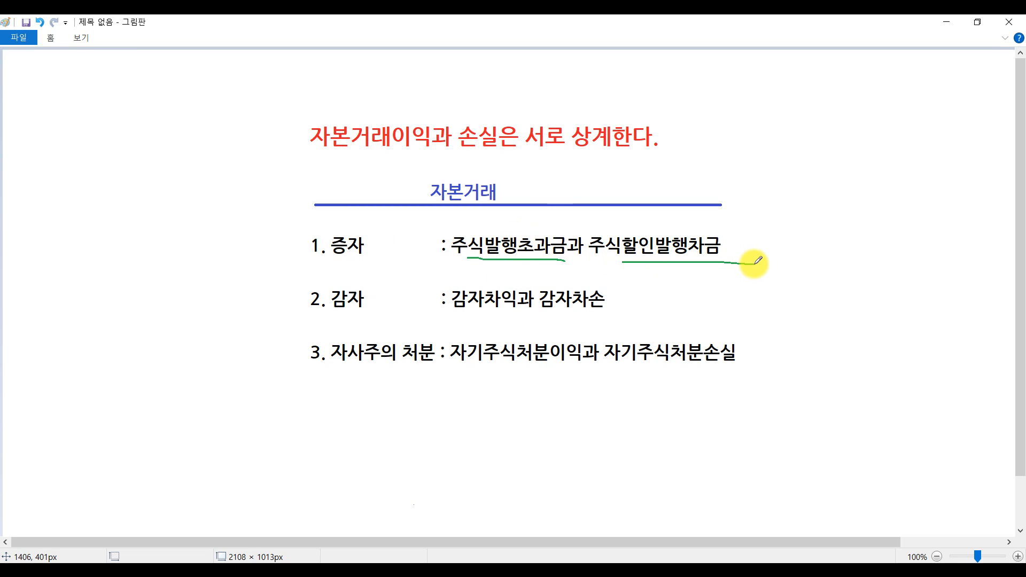
left_click_drag(458, 313, 633, 313)
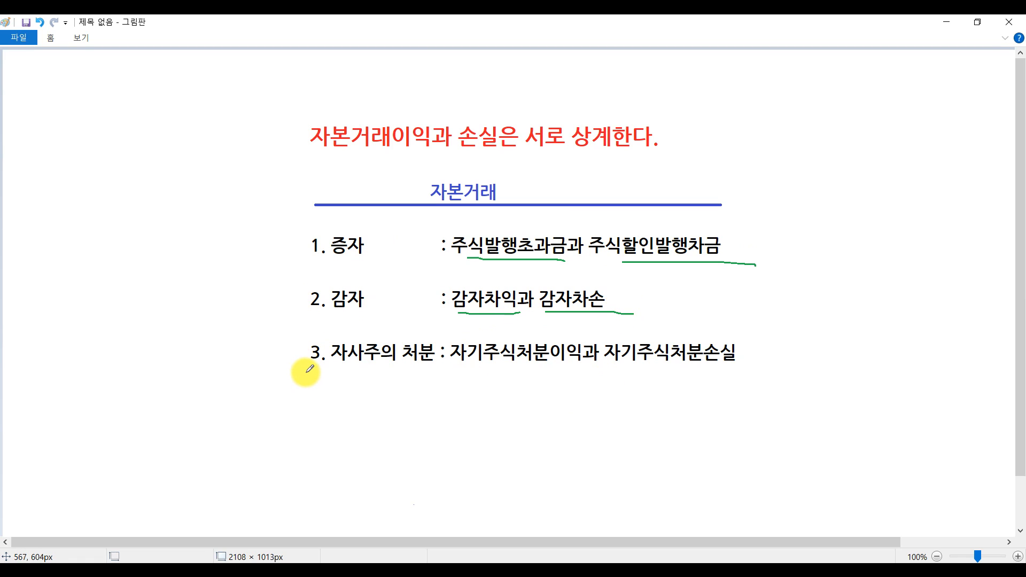
mouse_move(456, 372)
left_mouse_down()
mouse_move(563, 365)
mouse_move(742, 375)
left_mouse_up()
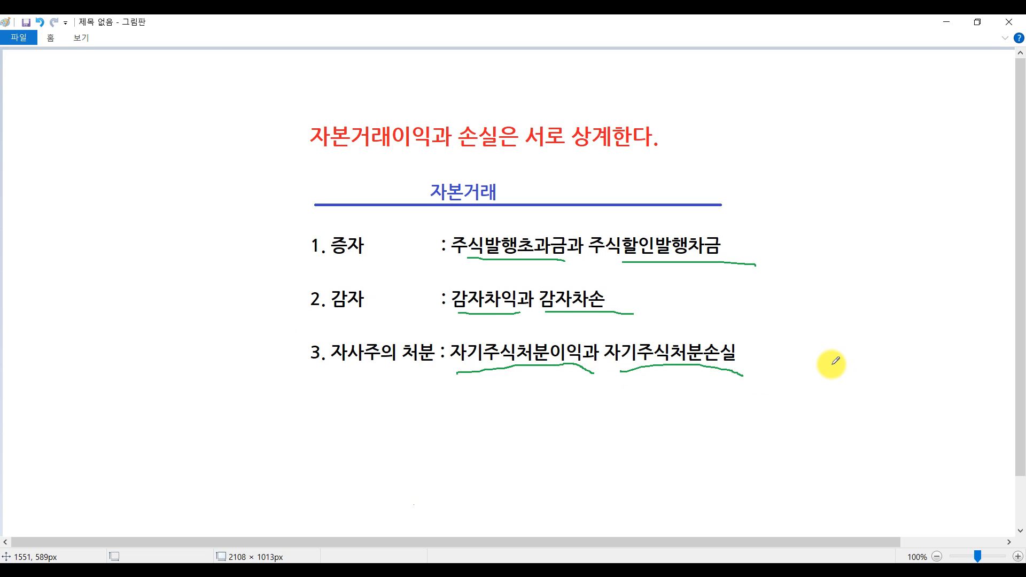
left_click_drag(335, 362, 329, 369)
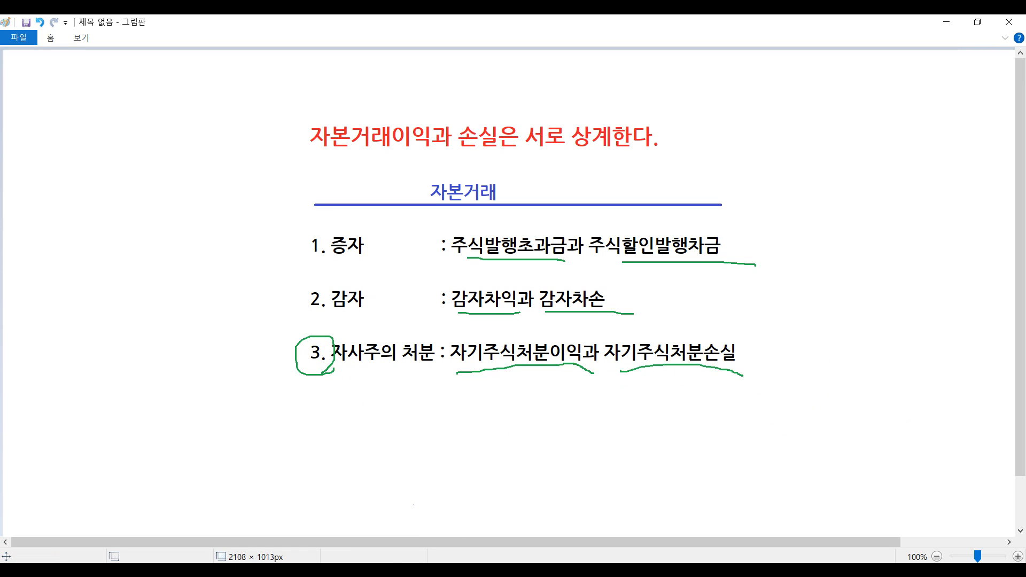
Return to the exam PDF and write a circled 3 beside 자기주식처분손실 and a circled 4 beside 자기주식처분이익.
key("alt+Tab")
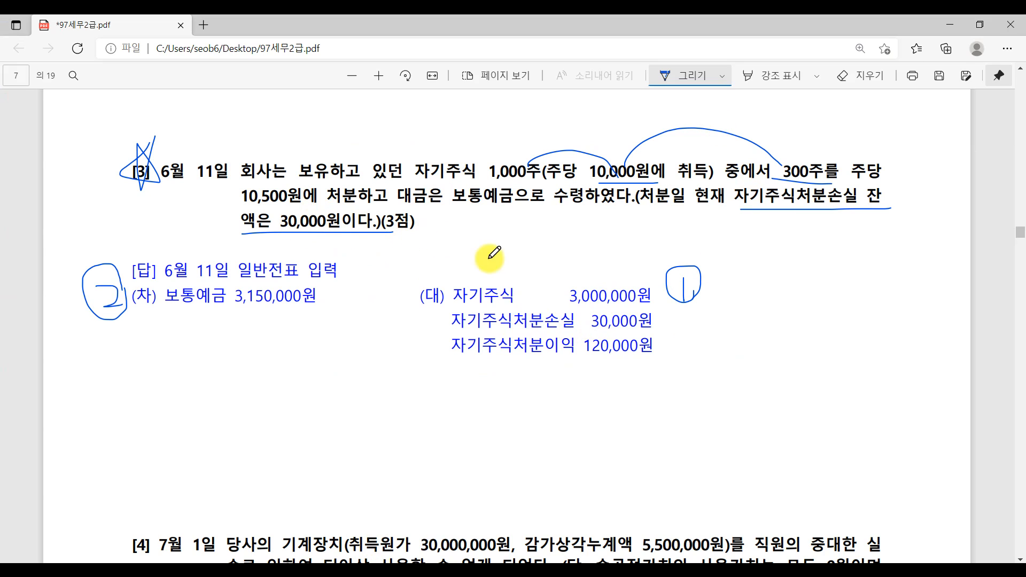
mouse_move(675, 310)
left_mouse_down()
mouse_move(694, 327)
mouse_move(668, 316)
mouse_move(703, 304)
mouse_move(694, 368)
left_mouse_up()
left_click_drag(689, 362, 687, 387)
mouse_move(695, 348)
left_mouse_down()
mouse_move(668, 370)
mouse_move(710, 376)
left_mouse_up()
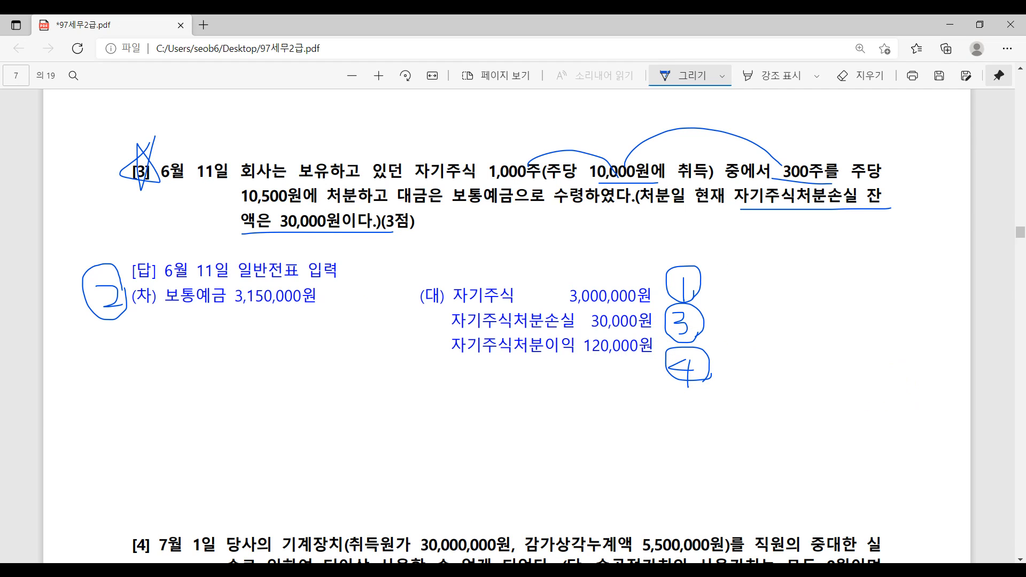
Switch to KcLep's 일반전표입력 window and set the voucher date to June 11.
key("alt+Tab")
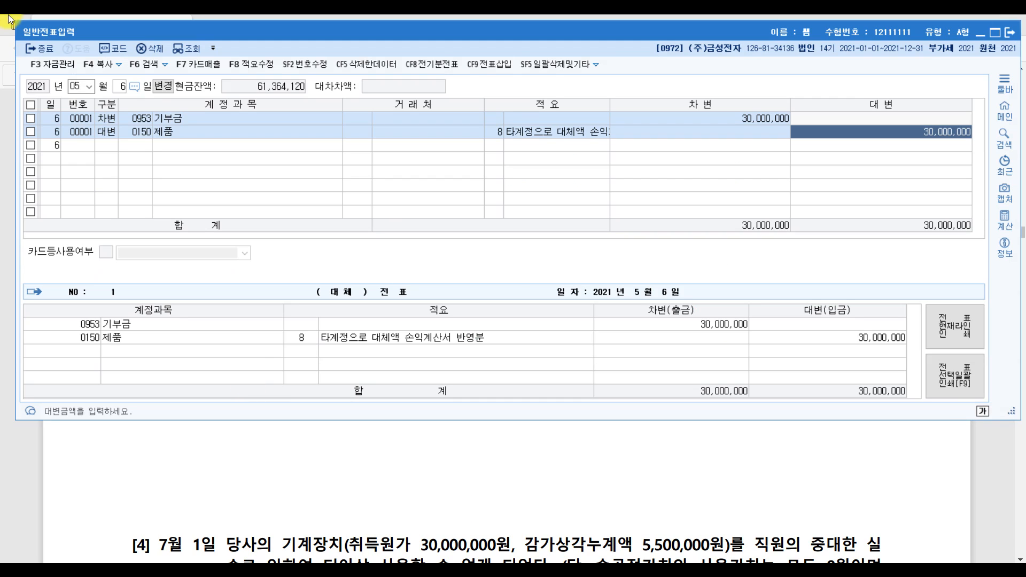
left_click(77, 84)
type("06")
key("Return")
type("11")
key("Return")
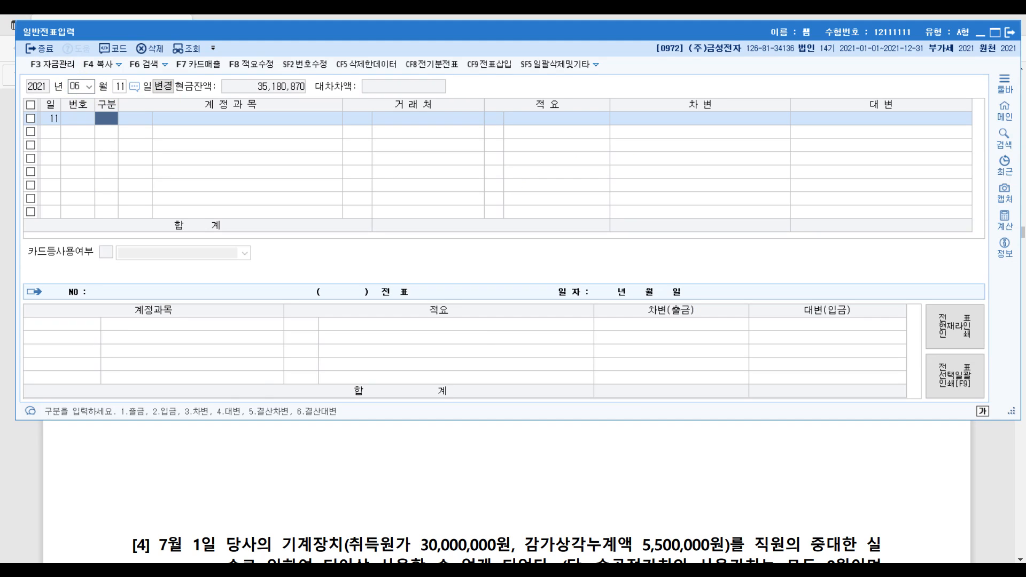
Enter a credit (대변) line for 자기주식 (0383) with an amount of 3,000,000.
key("Return")
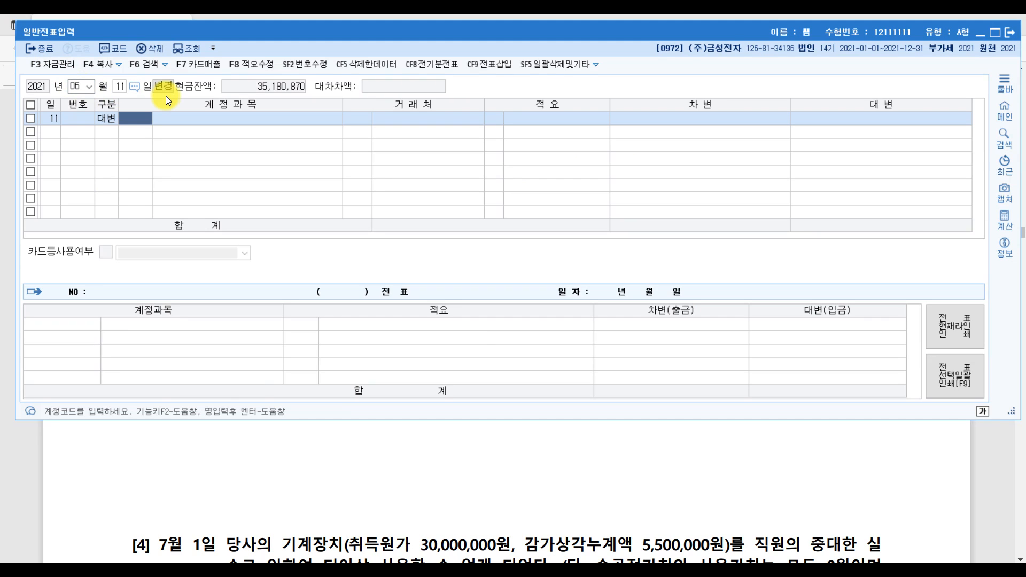
type("자기")
key("Return")
key("Down")
key("Down")
key("Return")
key("Return")
key("Return")
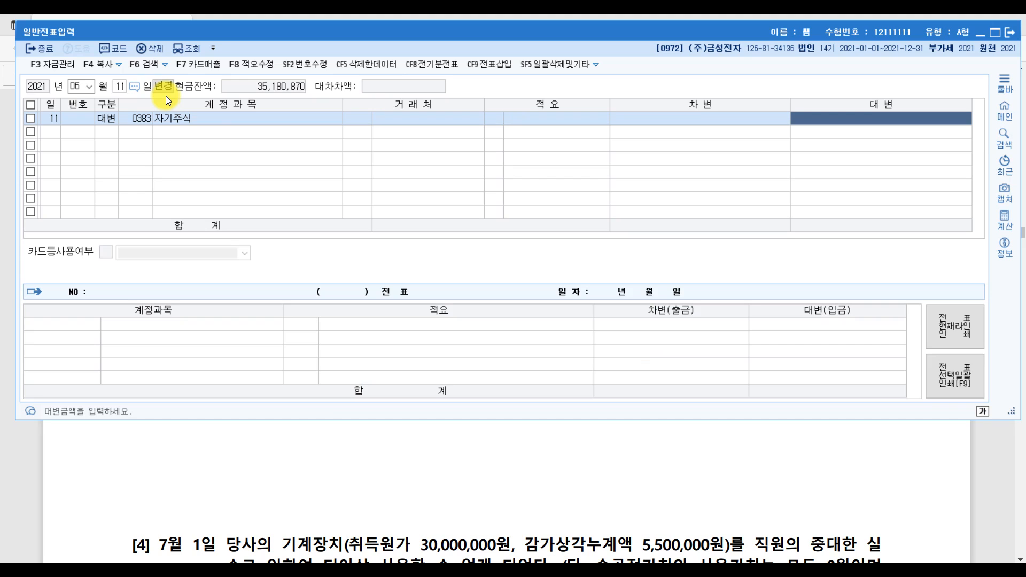
type("3,000,000")
key("Return")
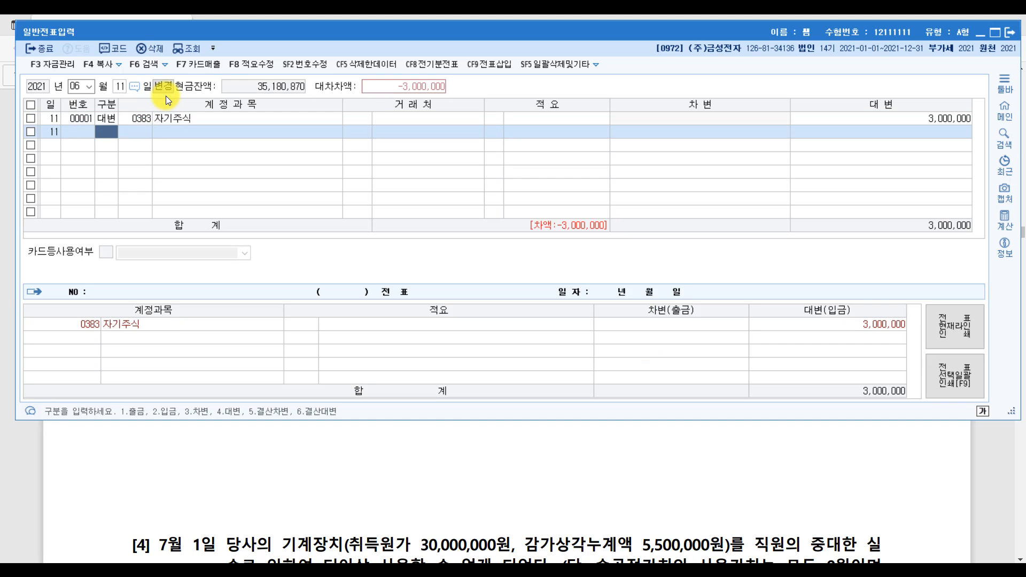
Add a debit (차변) line for 보통예금 (0103) with an amount of 3,150,000.
type("3보통")
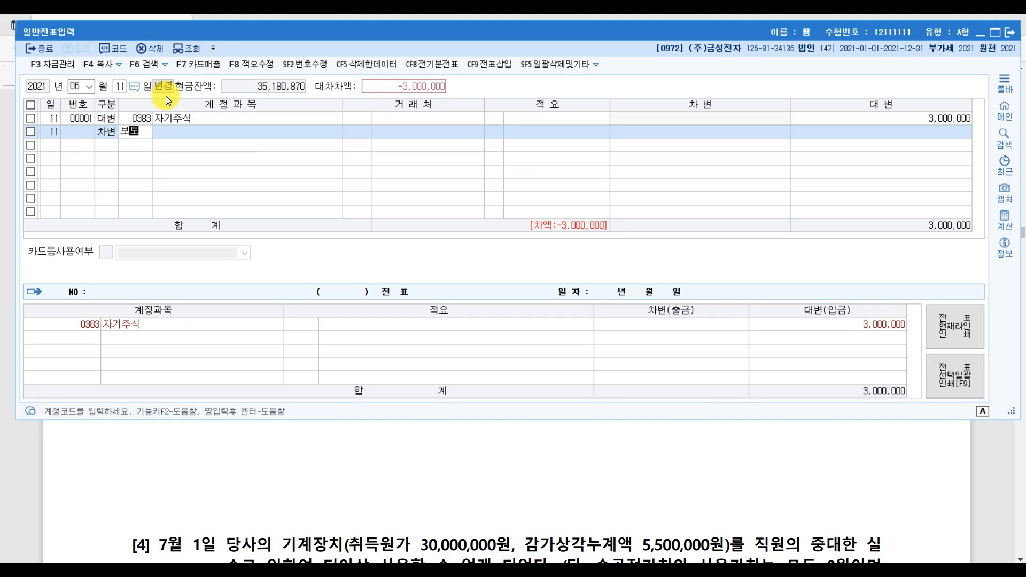
key("Return")
key("Return")
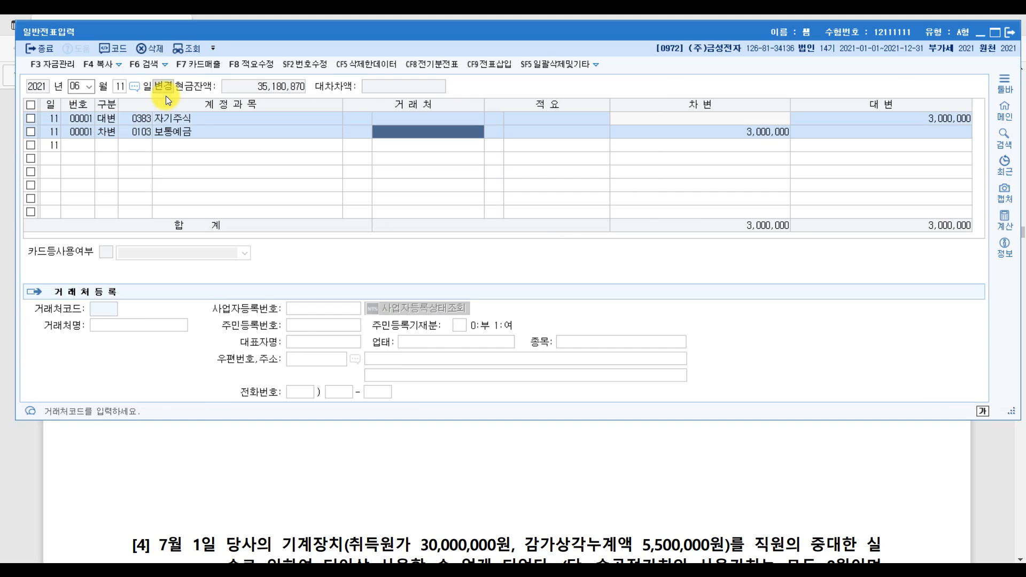
key("Return")
key("Return")
key("Return")
type("315")
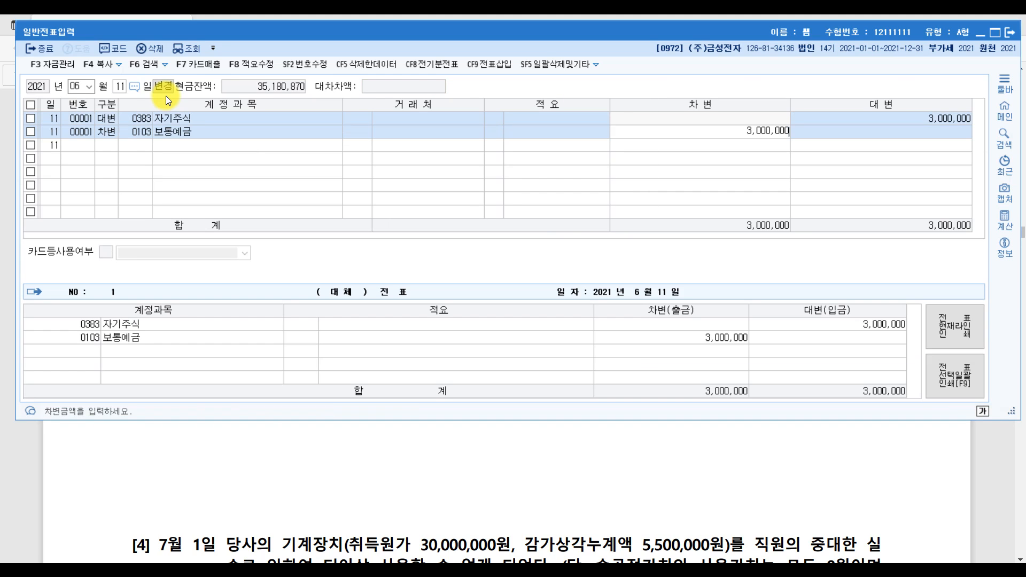
key("Return")
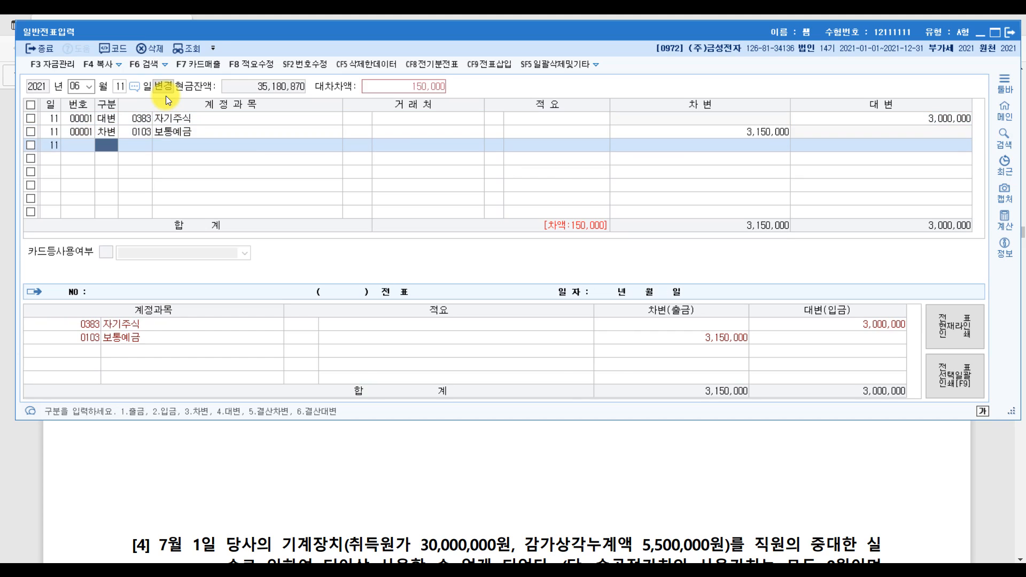
Add a credit (대변) line for 자기주식처분손실 (0390) with an amount of 30,000.
type("4")
key("Return")
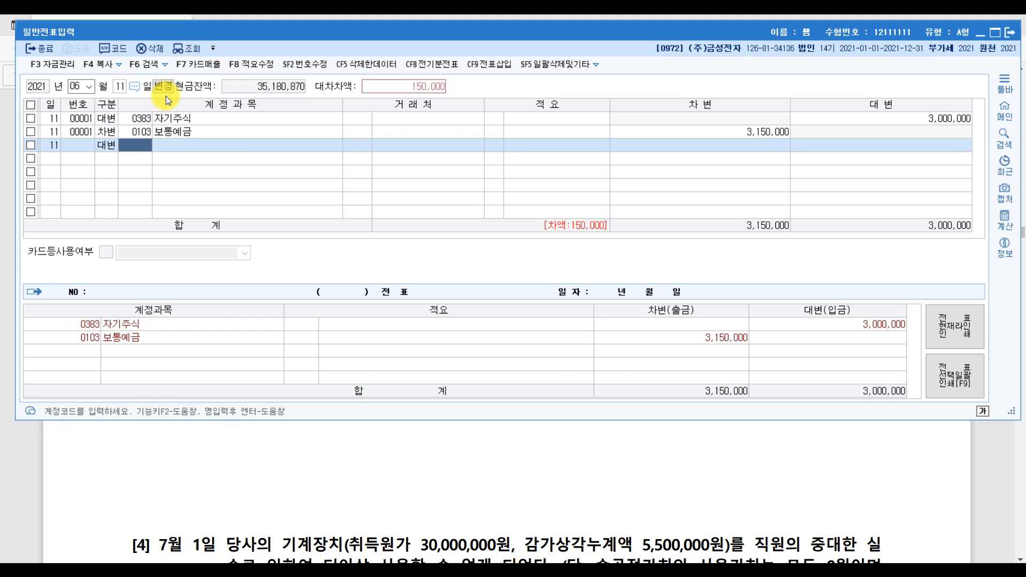
type("자기주")
key("Return")
key("Down")
key("Down")
key("Down")
key("Escape")
key("Return")
key("Return")
key("Return")
key("Return")
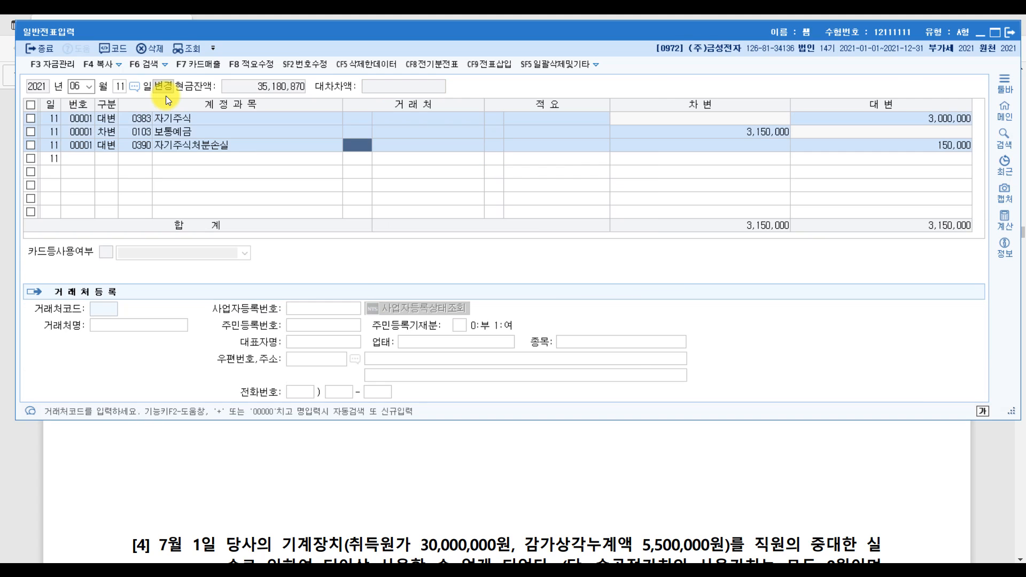
type("30000")
key("Return")
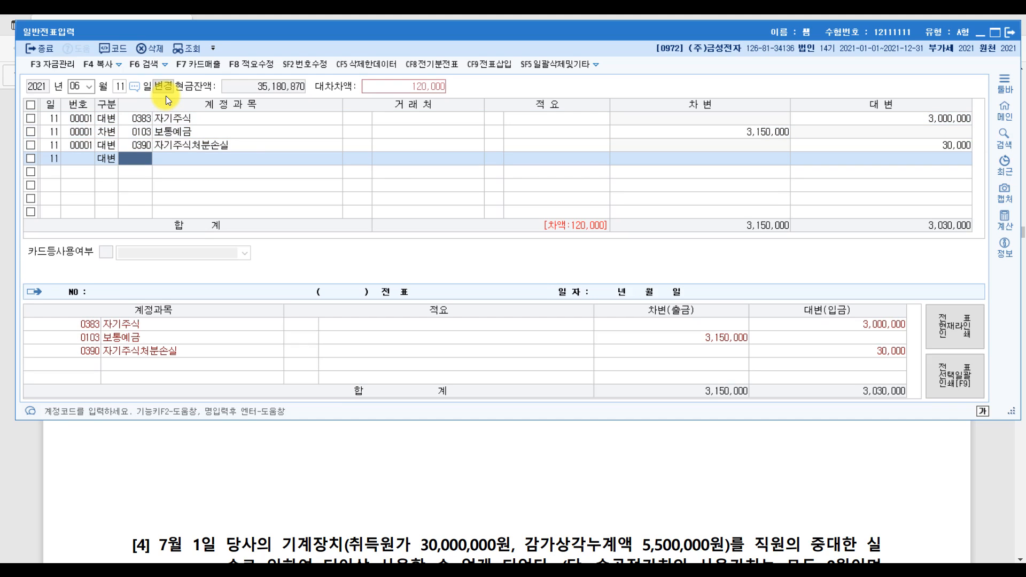
Add a credit (대변) line for 자기주식처분이익 (0343) with an amount of 120,000.
type("자기")
key("Return")
key("Down")
key("Up")
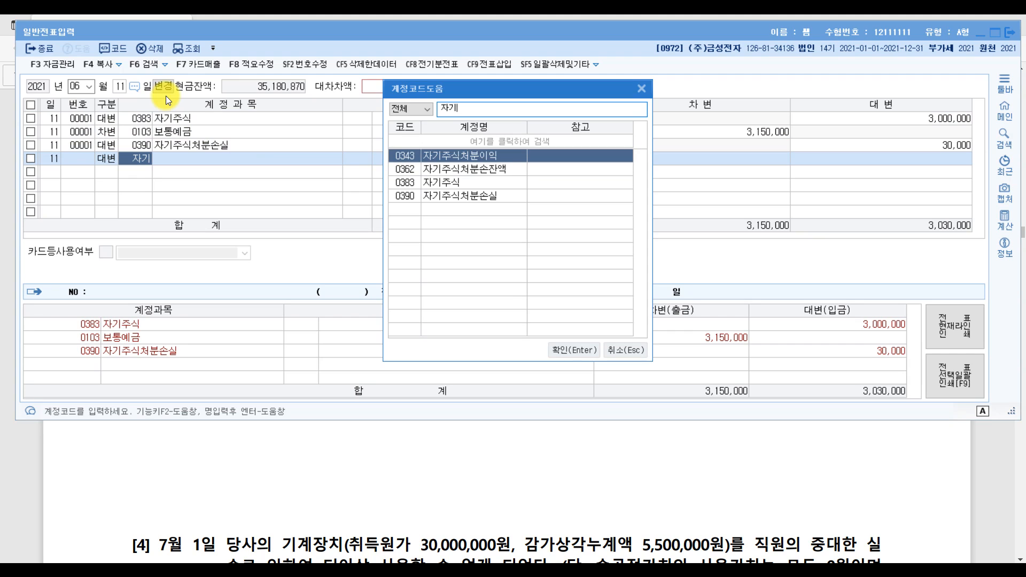
key("Return")
key("Return")
key("Return")
key("Return")
key("Return")
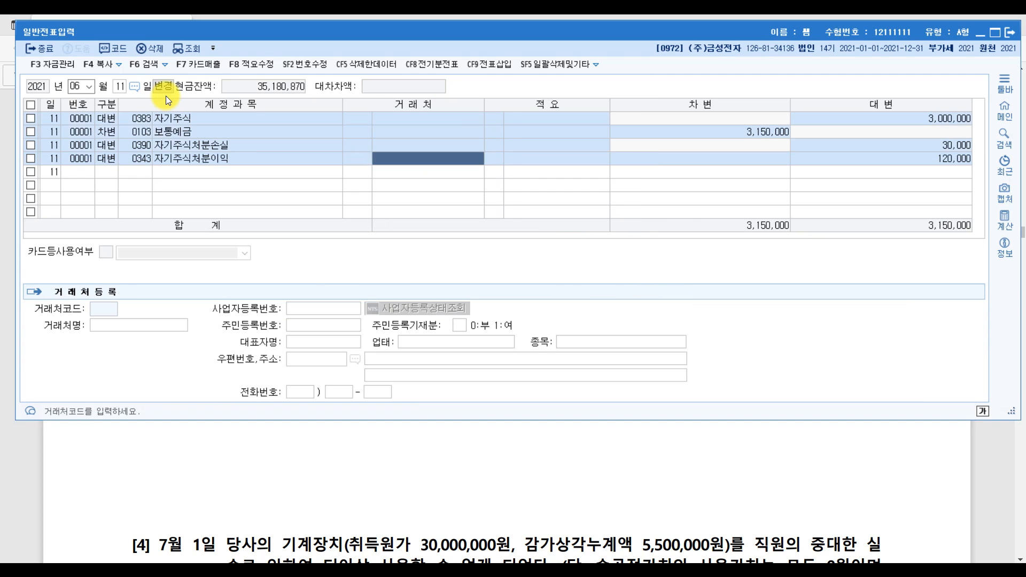
key("Return")
key("Up")
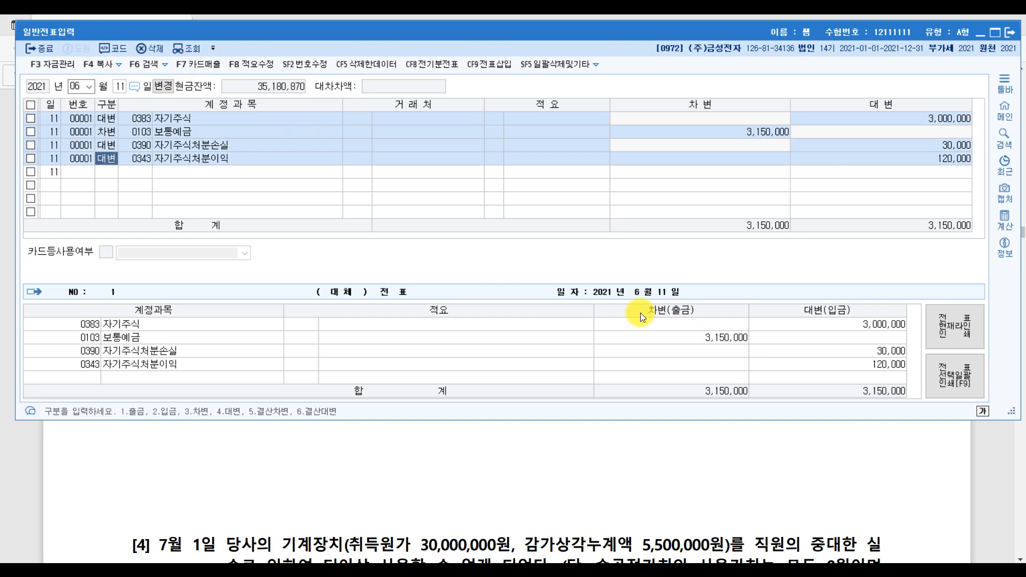
Switch back to the exam PDF and draw a wavy line beneath the [3] 6월 11일 heading.
left_click(1010, 458)
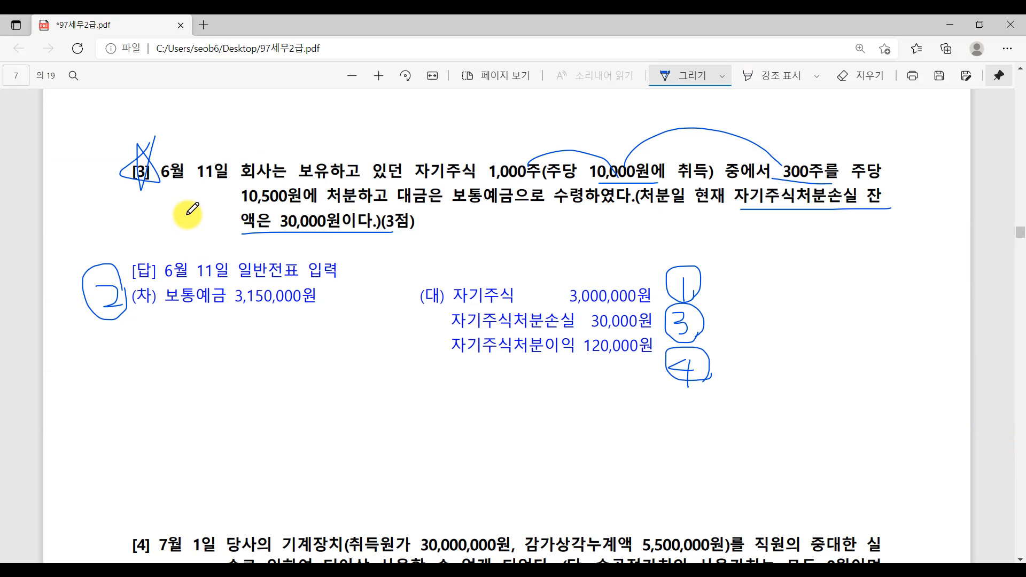
mouse_move(94, 182)
left_mouse_down()
mouse_move(180, 206)
mouse_move(231, 202)
left_mouse_up()
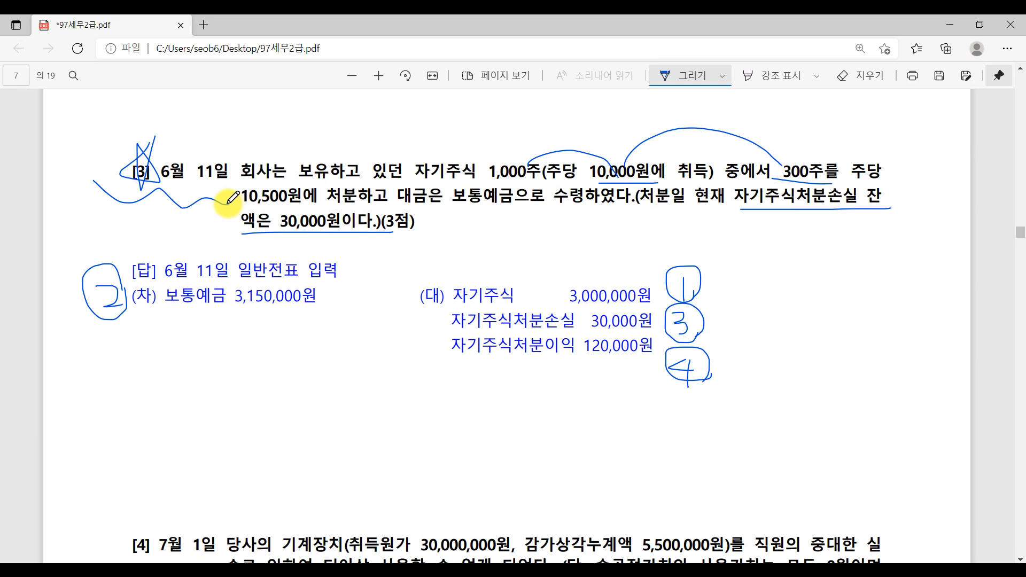
On question [4], draw an arc linking 30,000,000원 to 감가상각누계액, write "24.5" above it, and write "손상" beside the question.
scroll(277, 309, "down", 3)
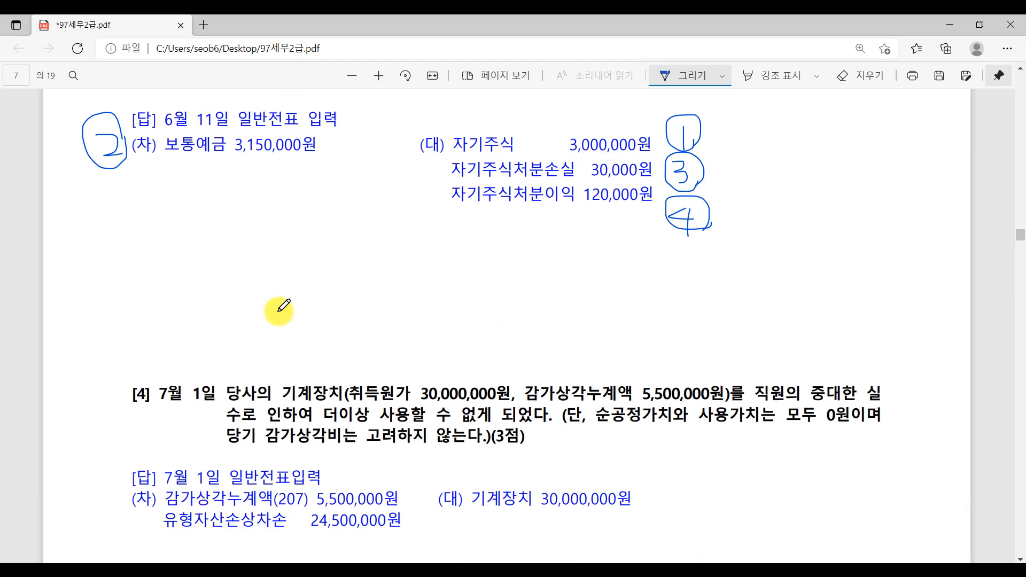
scroll(279, 310, "down", 4)
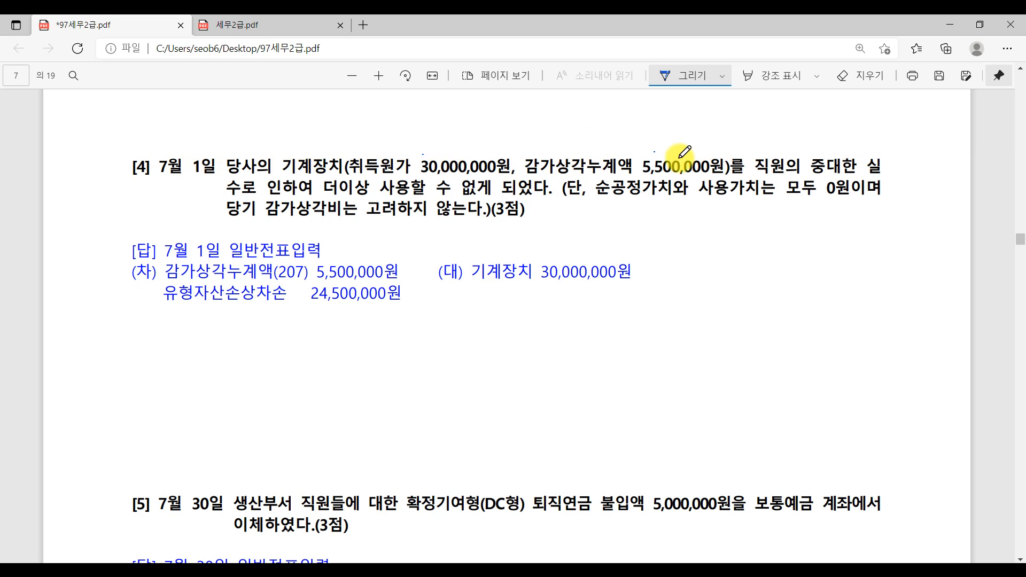
left_click_drag(476, 153, 603, 154)
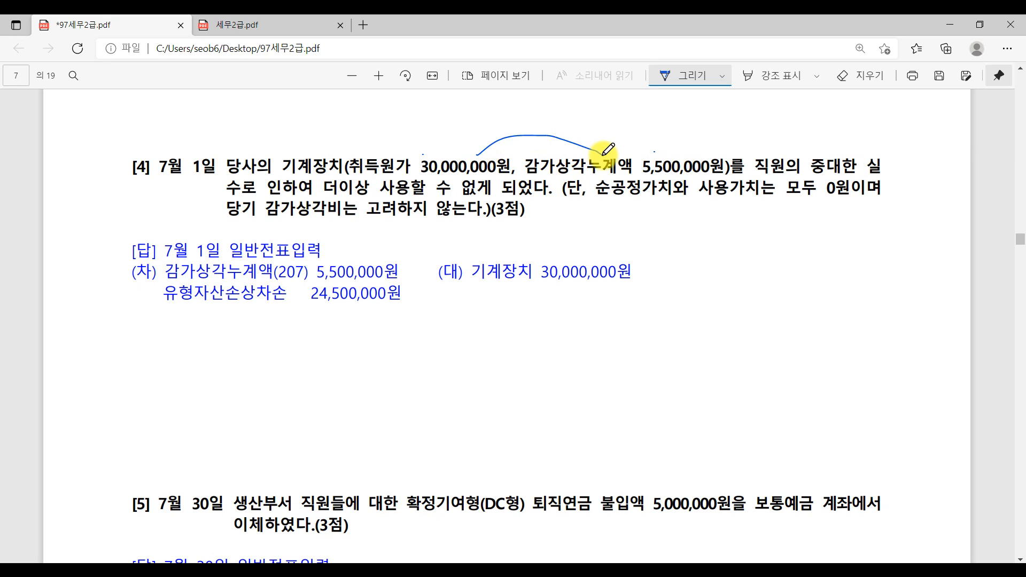
mouse_move(559, 125)
left_mouse_down()
mouse_move(597, 130)
mouse_move(599, 143)
mouse_move(626, 124)
mouse_move(638, 140)
left_mouse_up()
left_click_drag(633, 115, 646, 114)
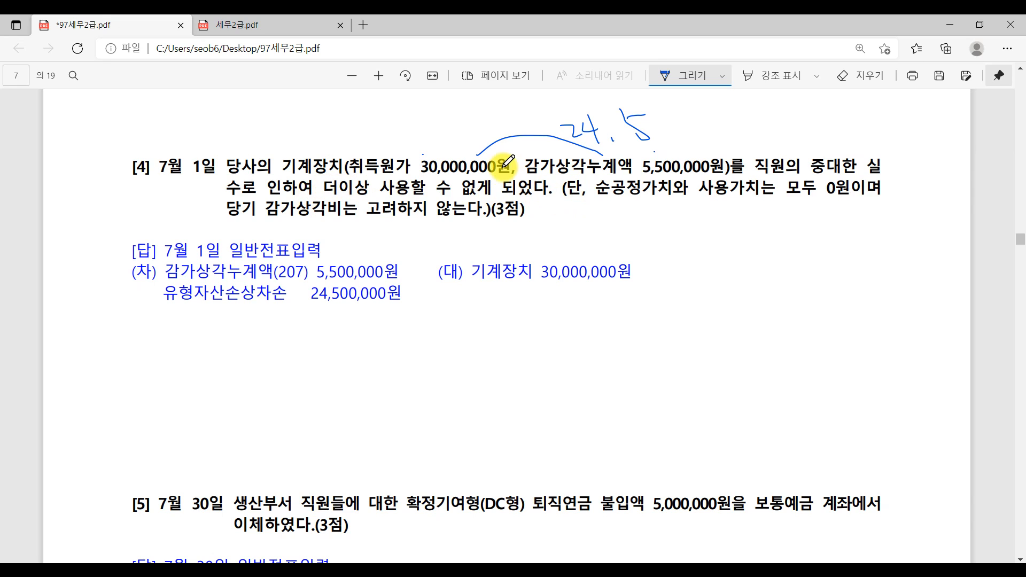
mouse_move(901, 150)
left_mouse_down()
mouse_move(908, 170)
mouse_move(936, 172)
left_mouse_up()
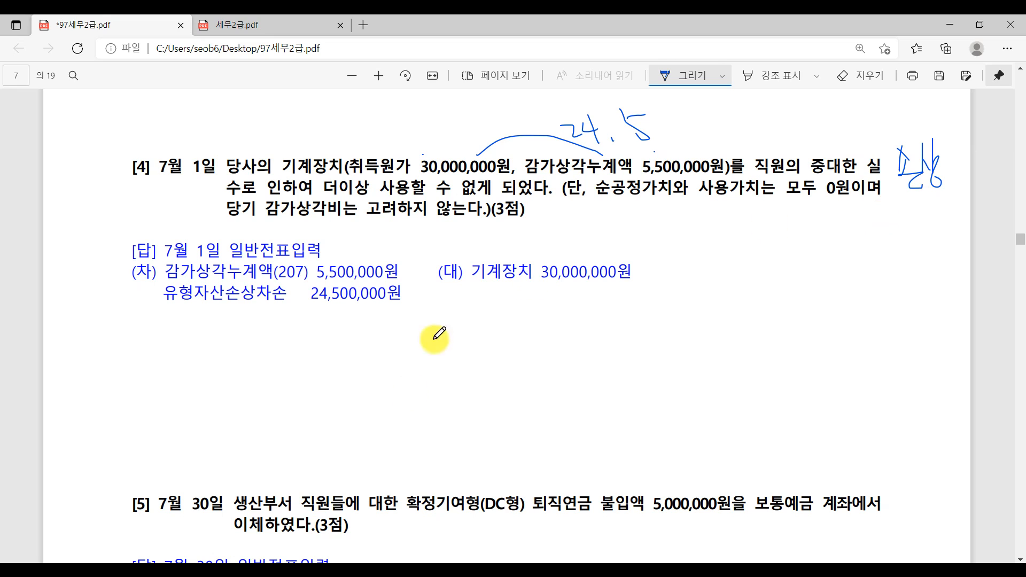
Switch to the Paint (그림판) window to review the 손상차손 formula and return to the PDF.
left_click(323, 570)
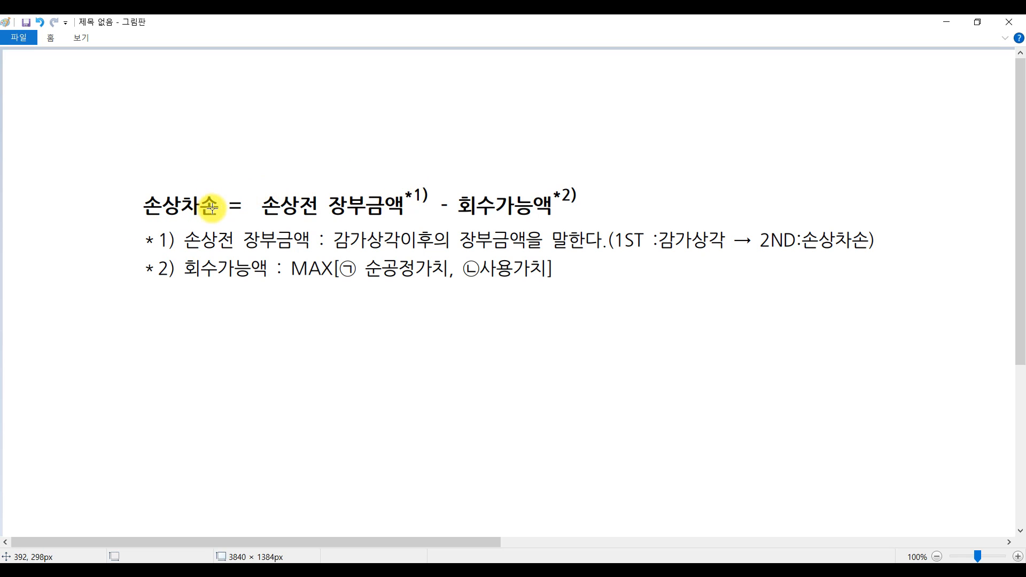
key("ctrl")
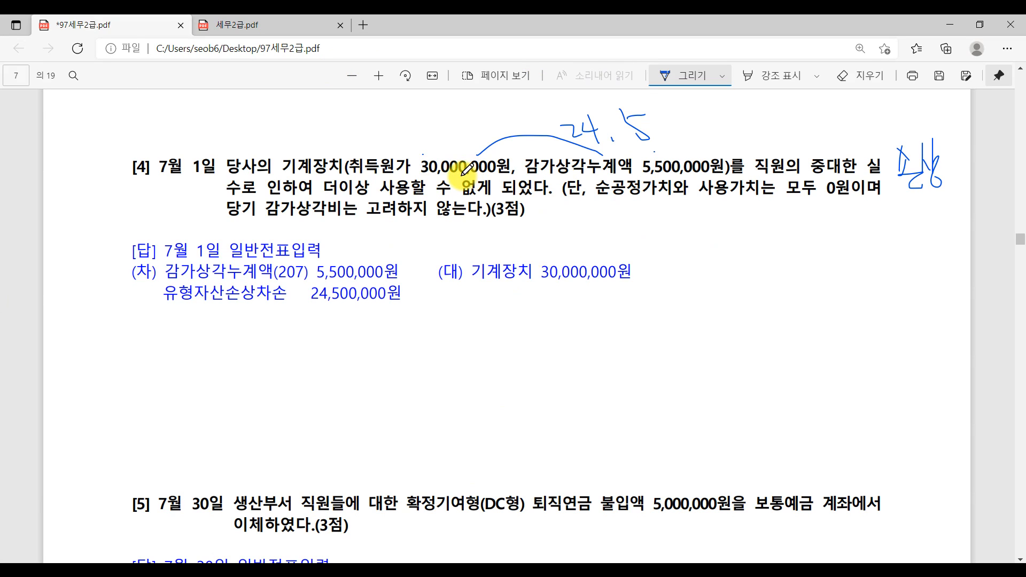
key("ctrl")
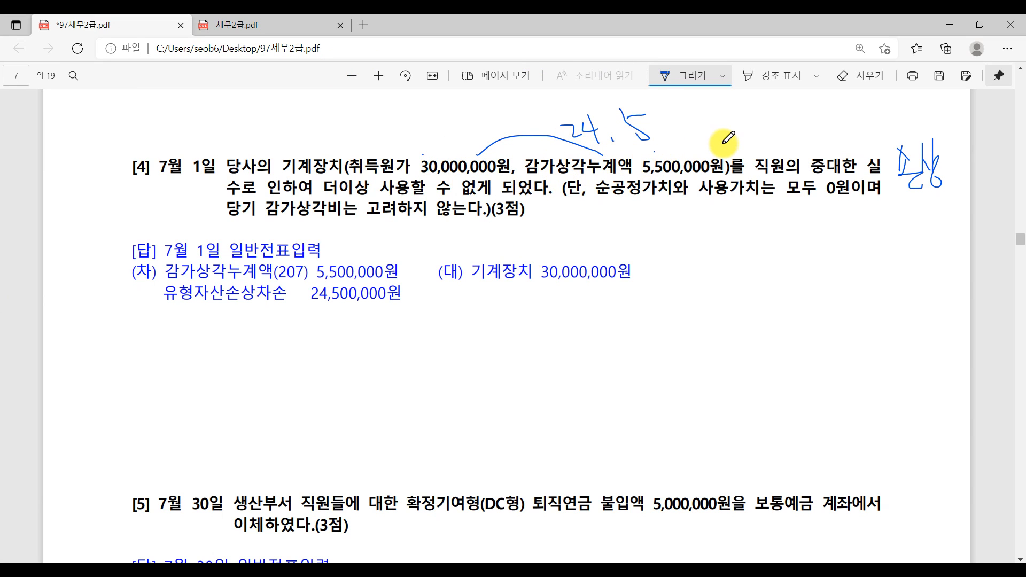
Underline 순공정가치 and 사용가치 in question [4], and mark its answer lines with circled 1 (기계장치), 2 (감가상각누계액) and 3 (유형자산손상차손).
left_click_drag(612, 200, 794, 204)
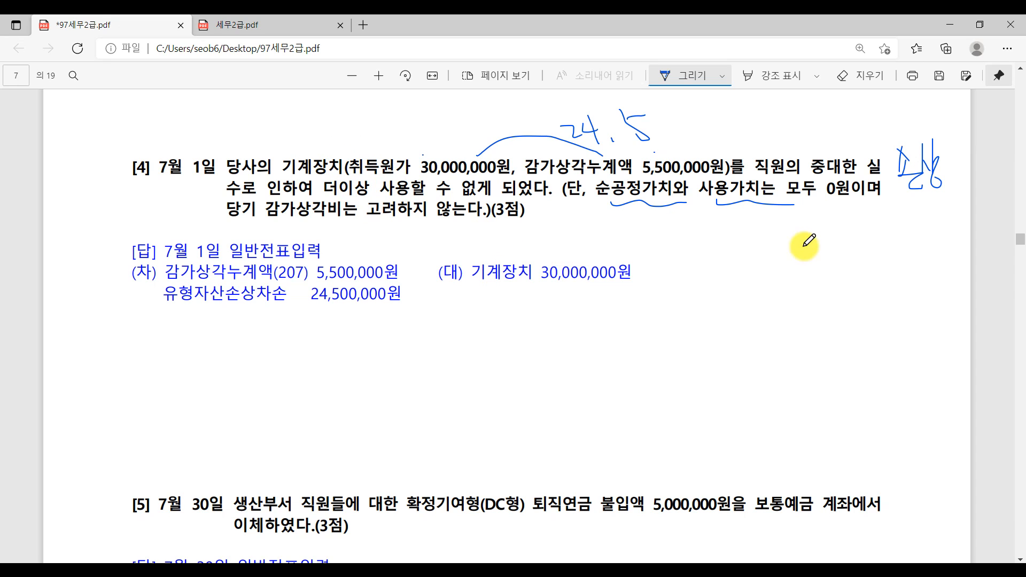
mouse_move(672, 257)
left_mouse_down()
mouse_move(671, 279)
mouse_move(658, 283)
mouse_move(704, 263)
mouse_move(678, 286)
left_mouse_up()
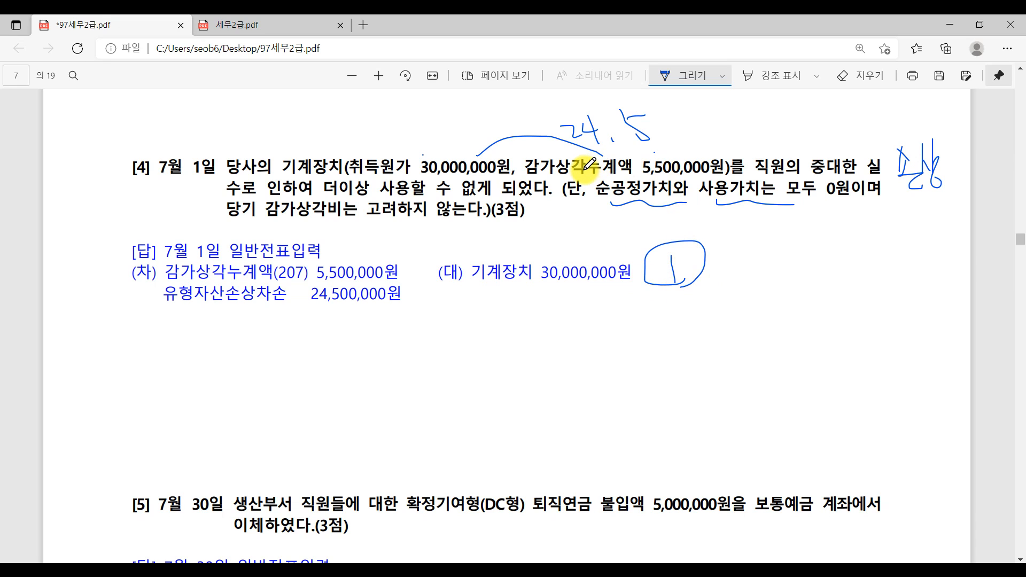
mouse_move(87, 266)
left_mouse_down()
mouse_move(76, 282)
mouse_move(107, 275)
left_mouse_up()
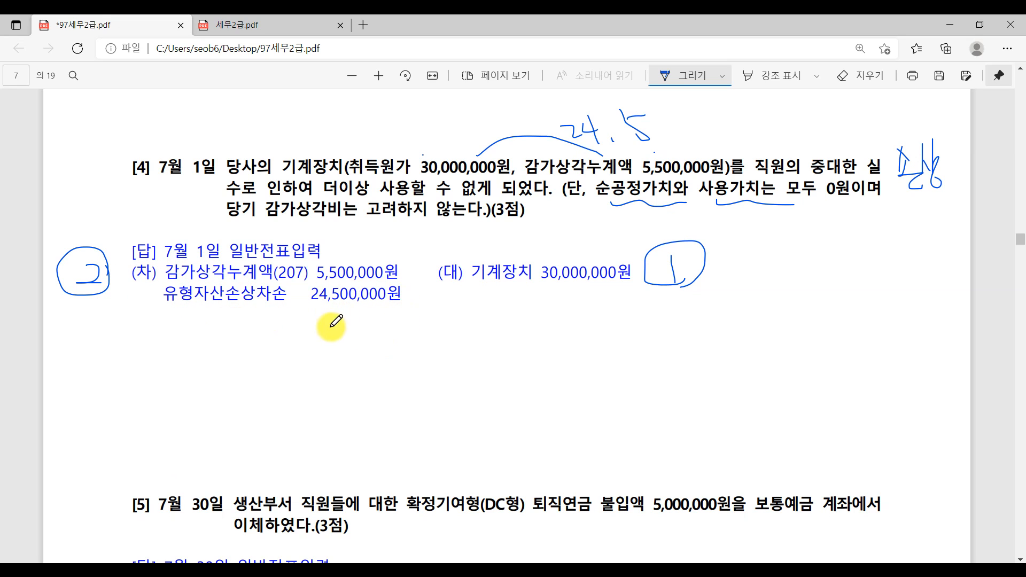
mouse_move(116, 302)
left_mouse_down()
mouse_move(126, 309)
mouse_move(108, 321)
mouse_move(129, 302)
left_mouse_up()
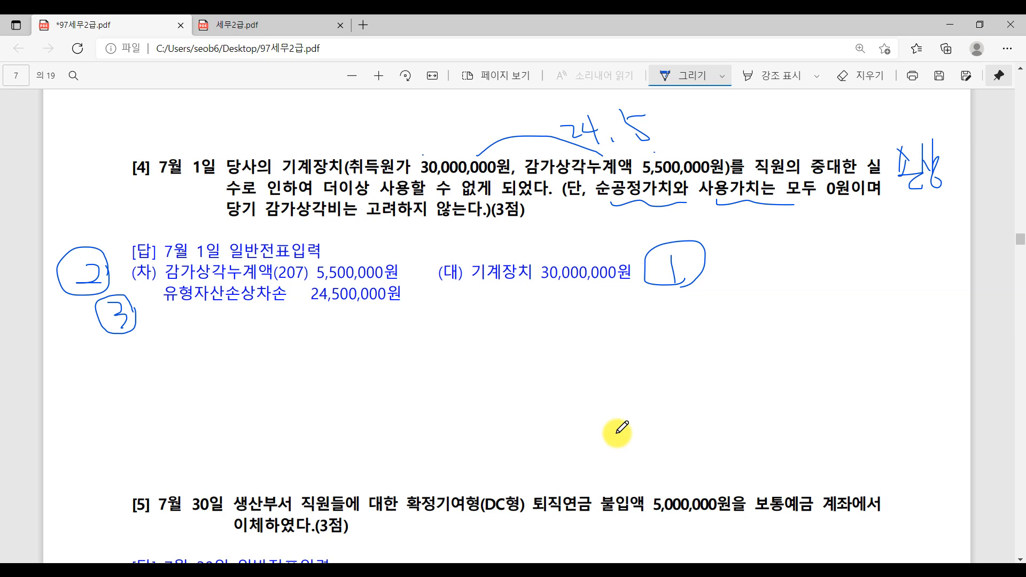
Handwrite the entry "손 xxx | 손.누 xxx" below question [4]'s answer, and underline and tick the 유형자산손상차손 line.
mouse_move(314, 338)
left_mouse_down()
mouse_move(296, 378)
mouse_move(320, 365)
left_mouse_up()
mouse_move(311, 365)
left_mouse_down()
mouse_move(293, 402)
mouse_move(337, 396)
left_mouse_up()
left_click_drag(318, 412, 348, 421)
left_click_drag(393, 370, 381, 391)
left_click_drag(389, 378, 401, 383)
left_click_drag(417, 370, 407, 386)
left_click_drag(417, 378, 426, 383)
left_click_drag(429, 370, 439, 379)
left_click_drag(438, 367, 431, 382)
left_click_drag(534, 335, 533, 429)
left_click_drag(600, 338, 597, 376)
left_click_drag(603, 357, 623, 384)
left_click_drag(622, 397, 649, 404)
left_click(663, 385)
left_click_drag(683, 357, 702, 373)
left_click_drag(684, 378, 727, 379)
mouse_move(717, 379)
left_mouse_down()
mouse_move(716, 412)
mouse_move(733, 419)
left_mouse_up()
left_click_drag(825, 343, 789, 384)
left_click_drag(793, 359, 826, 381)
left_click_drag(831, 368, 850, 382)
left_click_drag(844, 364, 858, 381)
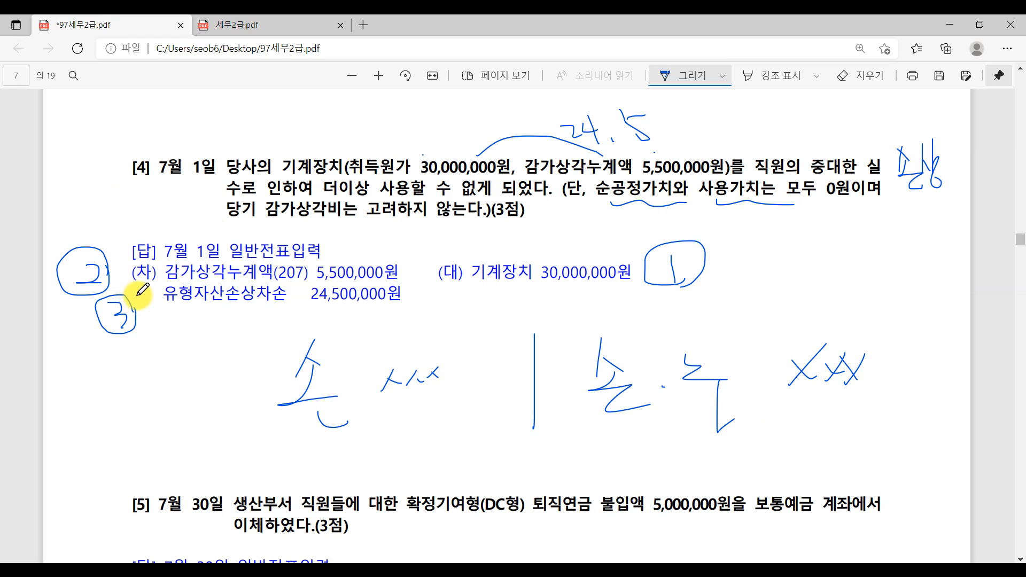
mouse_move(157, 312)
left_mouse_down()
mouse_move(409, 315)
mouse_move(439, 291)
left_mouse_up()
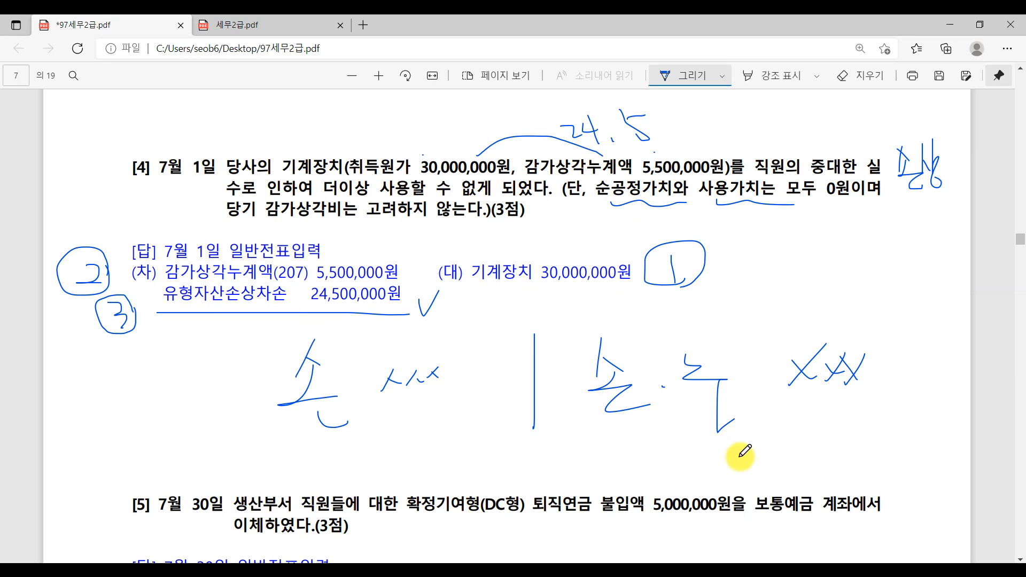
Switch to KcLep's 일반전표입력 window and set the voucher date to July 1.
mouse_move(454, 565)
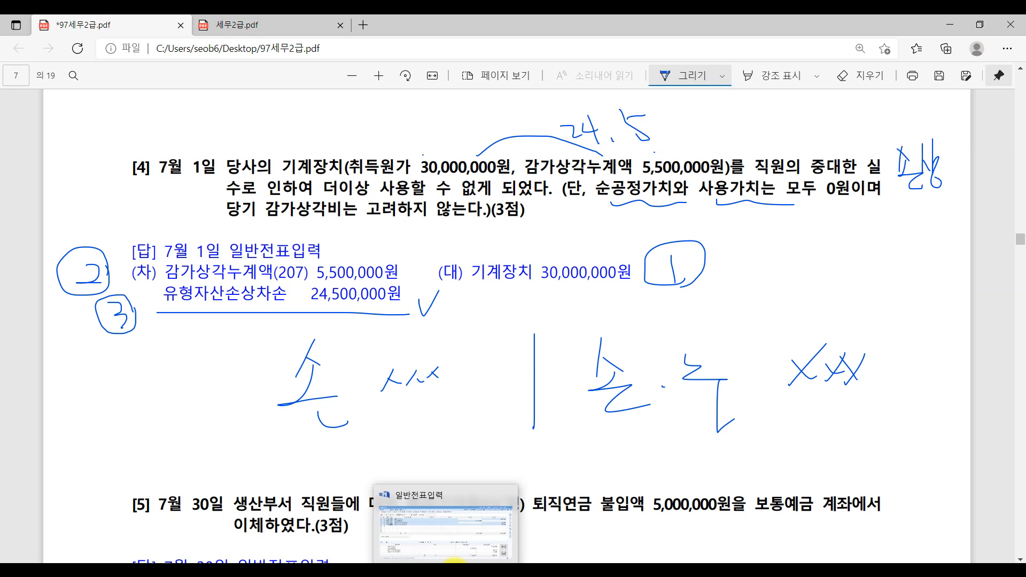
left_click(453, 531)
left_click(75, 86)
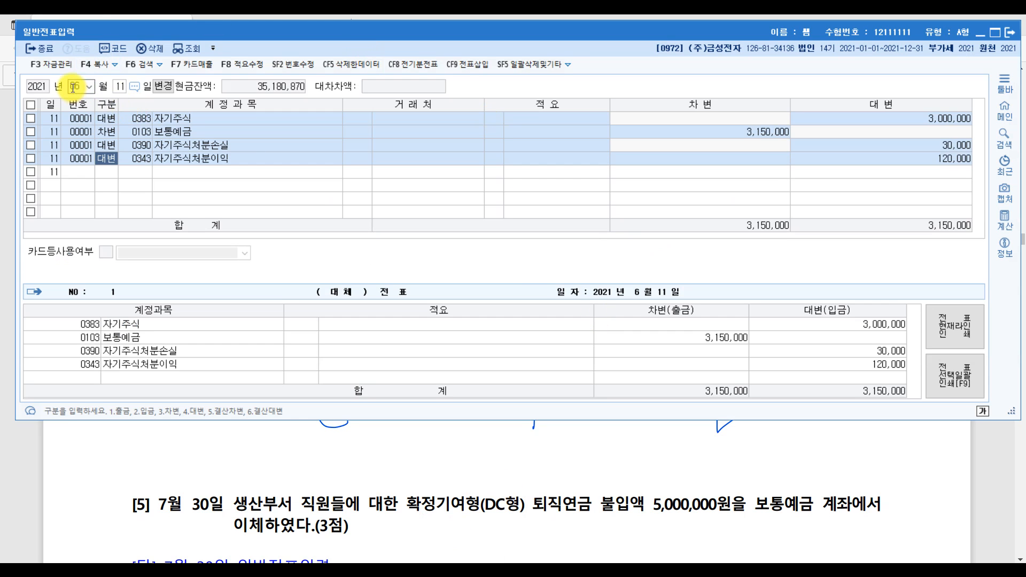
type("07")
key("Return")
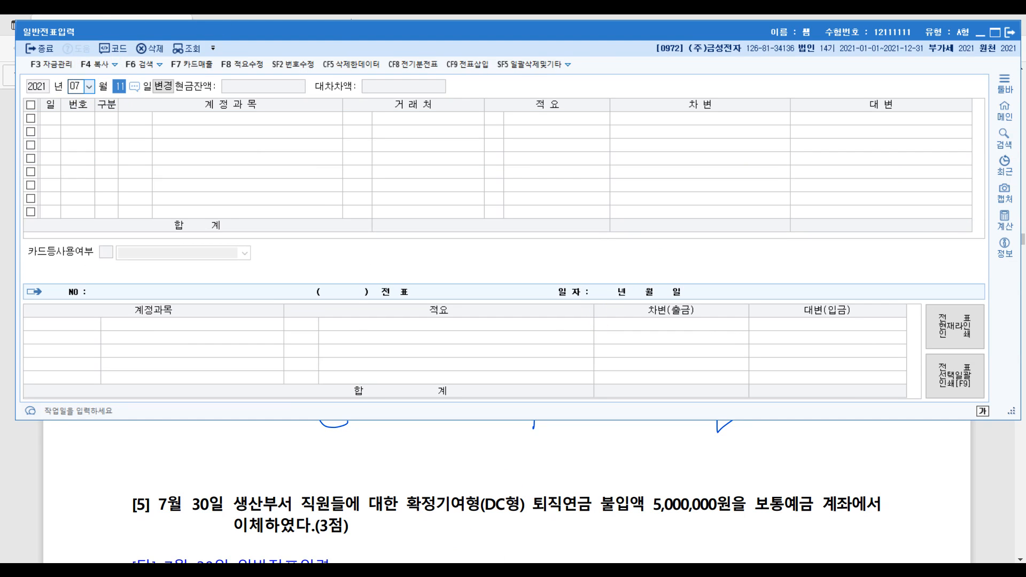
type("1")
key("Return")
Enter a credit (대변) line for 기계장치 (0206) with an amount of 30,000,000.
type("4")
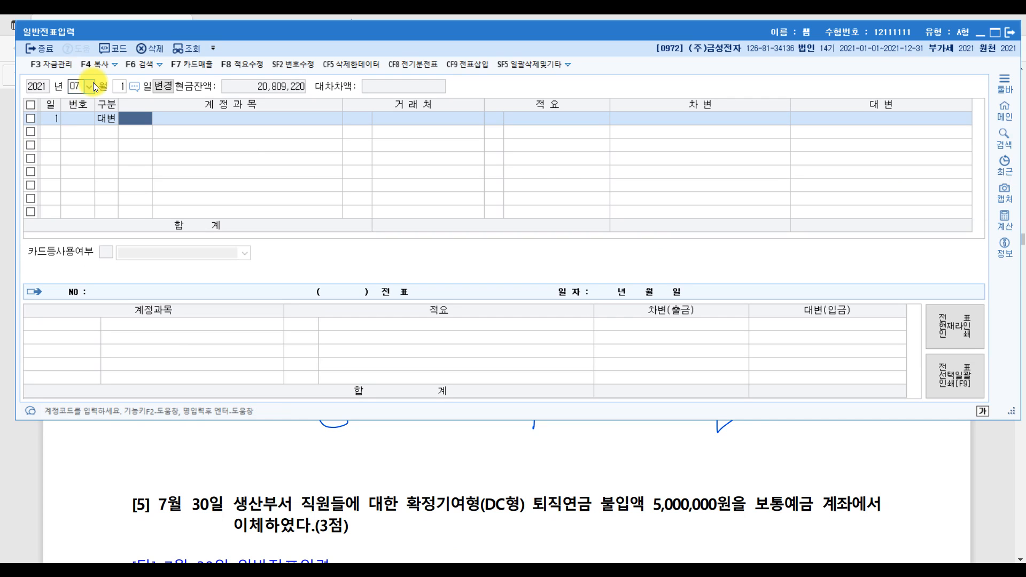
type("기계")
key("Return")
key("Return")
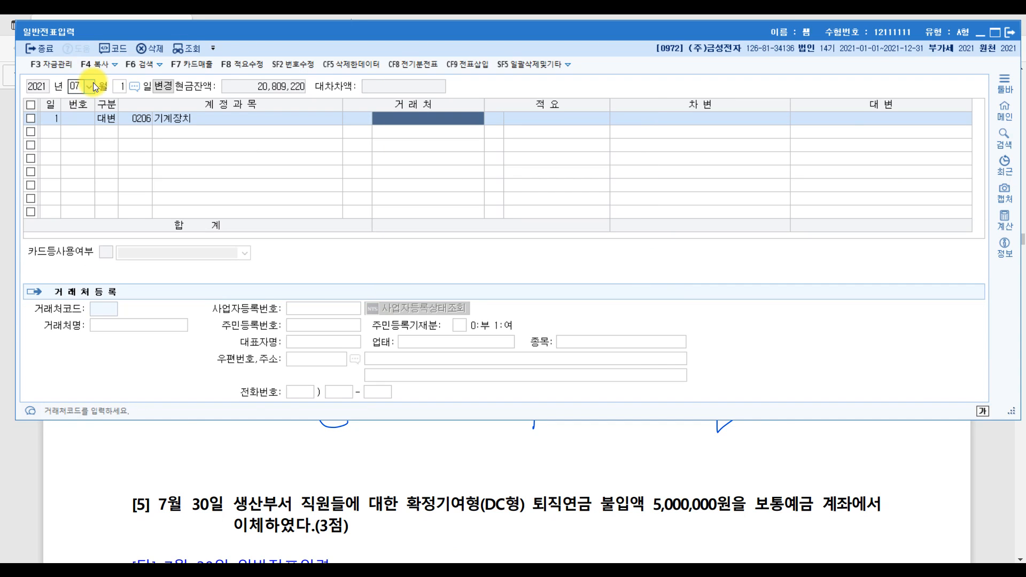
key("Return")
key("Return")
type("30000000")
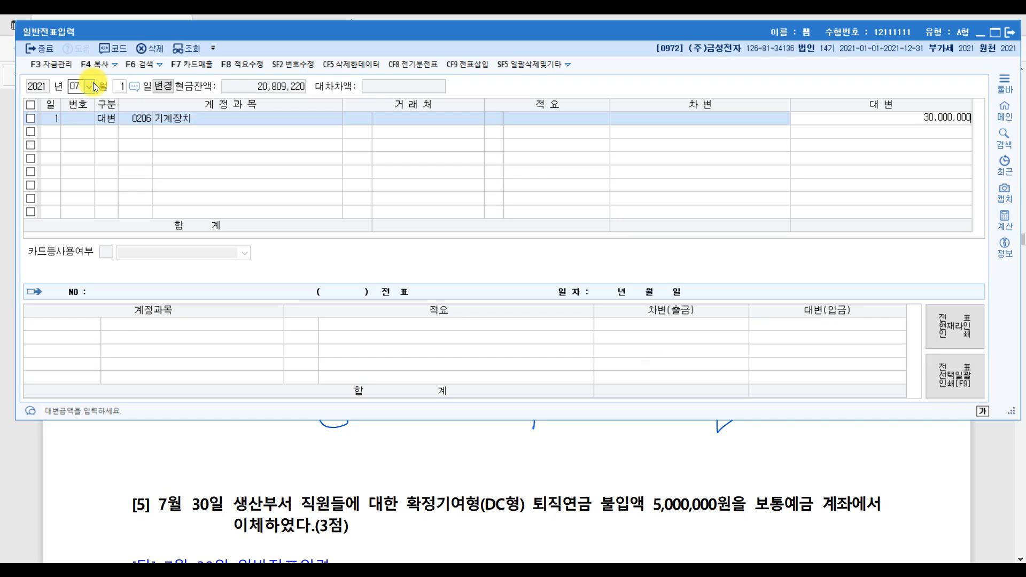
key("Return")
Add a debit (차변) line for the 기계장치 감가상각누계액 (0207) with an amount of 5,500,000.
type("3")
key("Return")
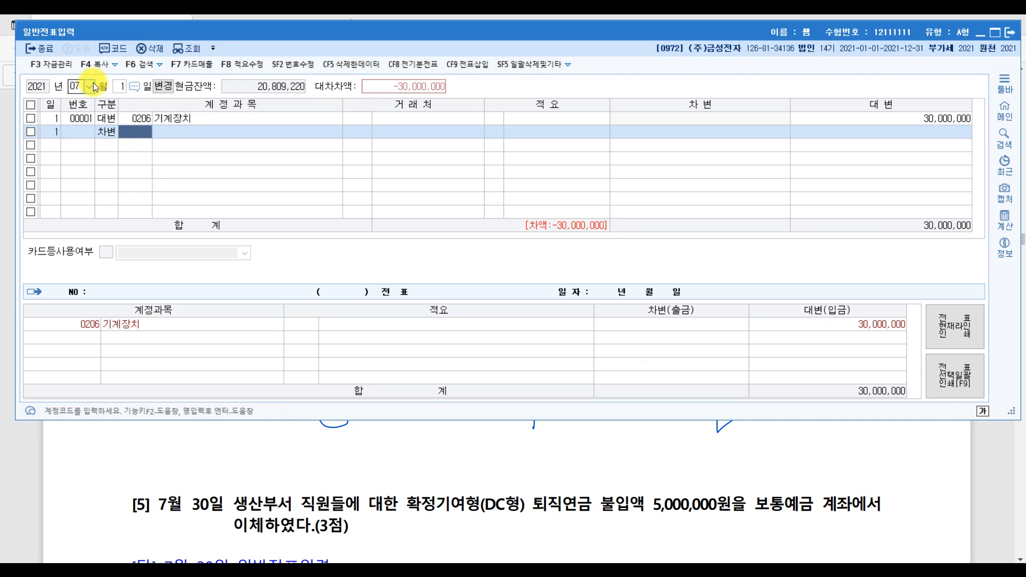
type("감가")
key("Return")
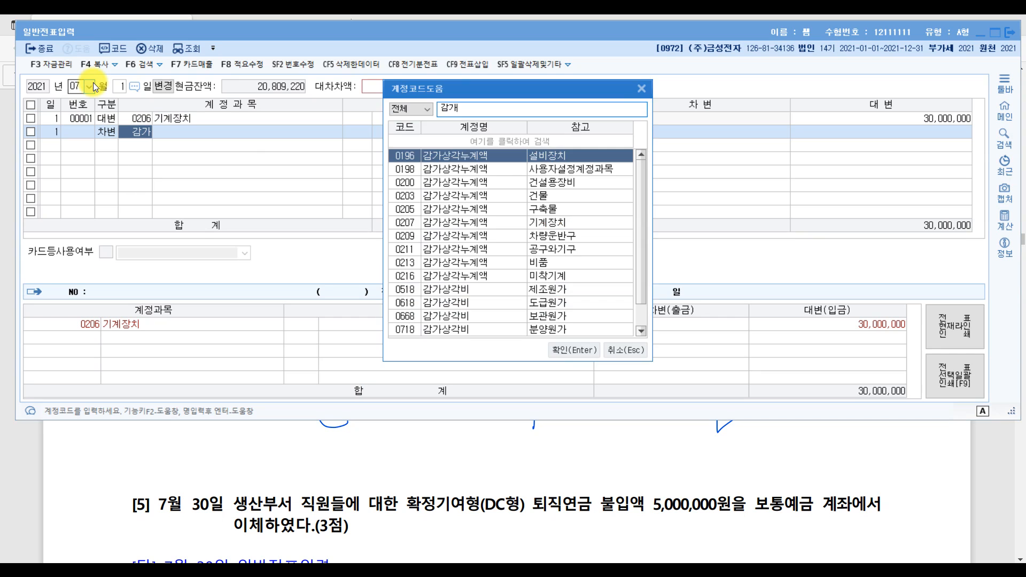
key("Down")
key("Down")
key("Down")
key("Down")
key("Down")
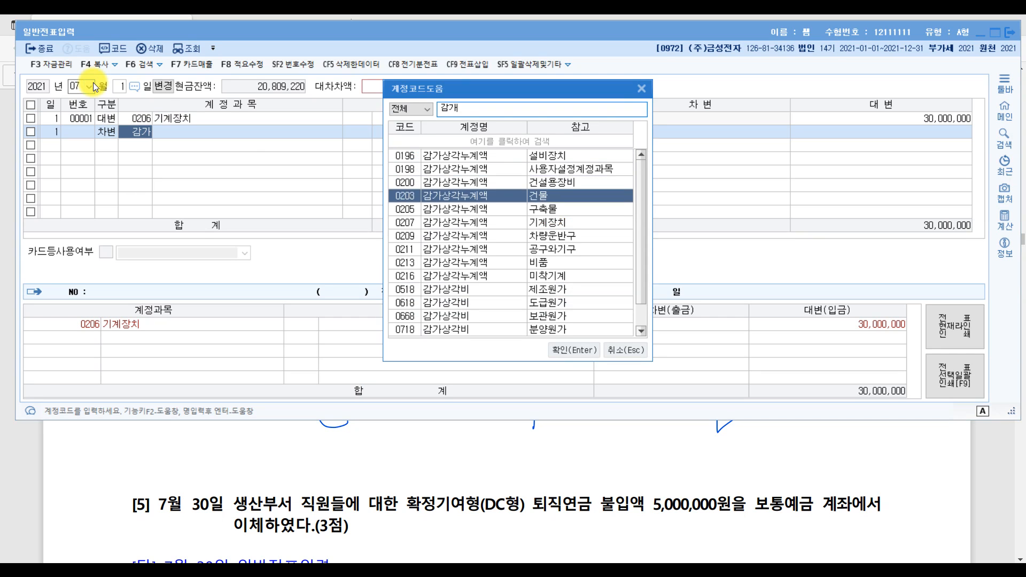
key("Return")
key("Return")
key("Return")
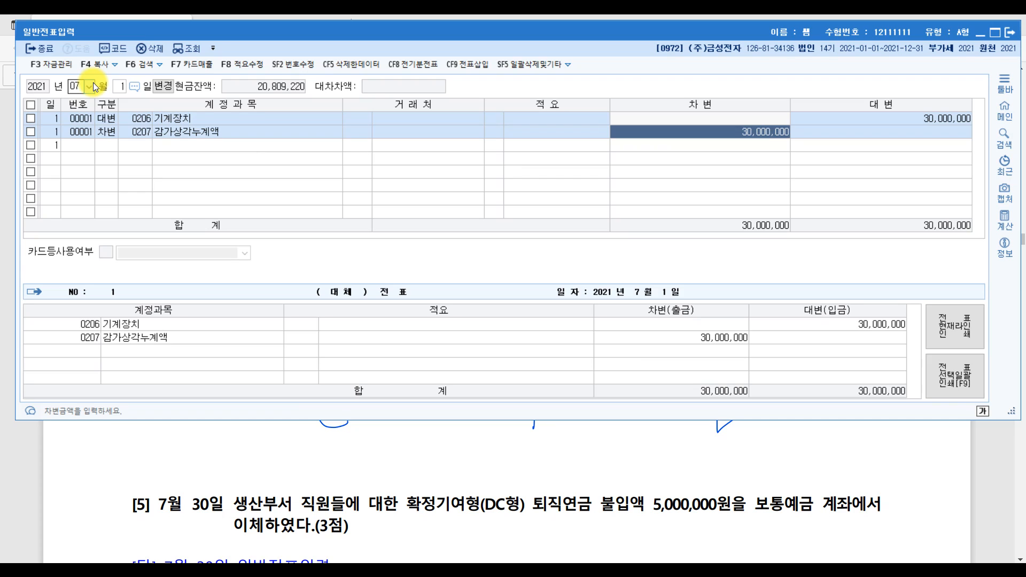
type("5500000")
key("Return")
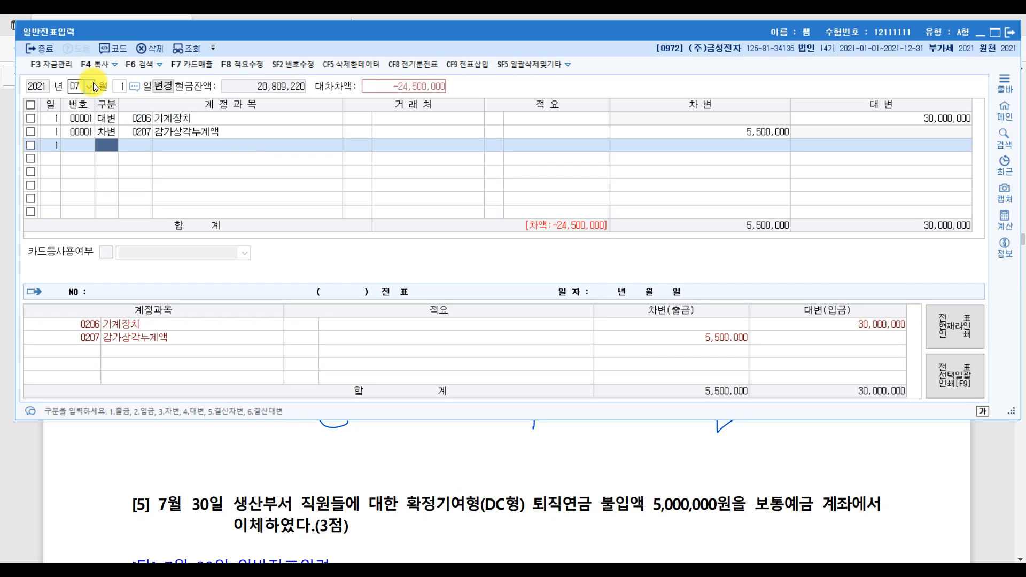
Add a debit (차변) line for 유형자산손상차손 (0979) with an amount of 24,500,000.
type("3")
key("Return")
type("유형")
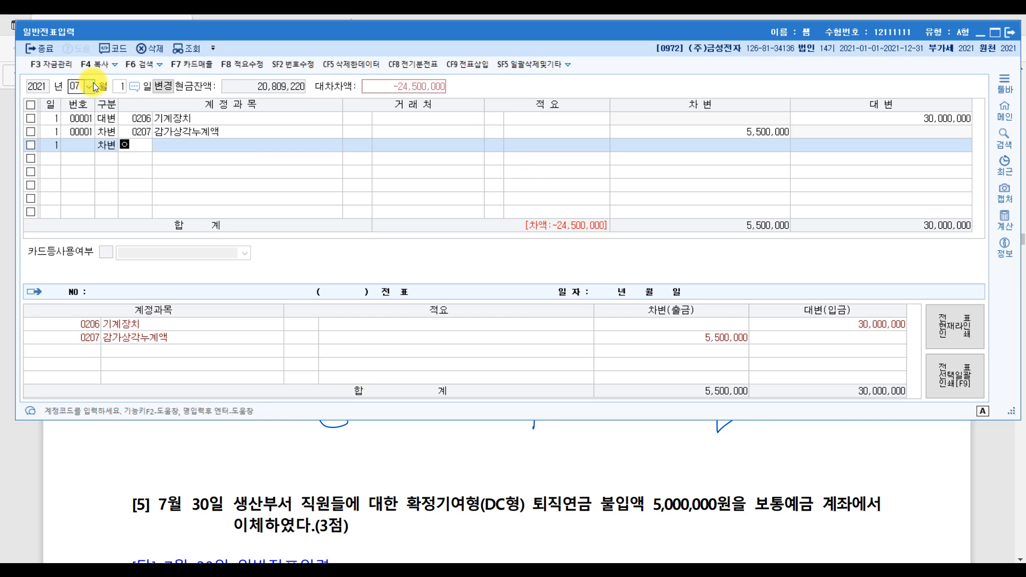
key("Return")
key("Down")
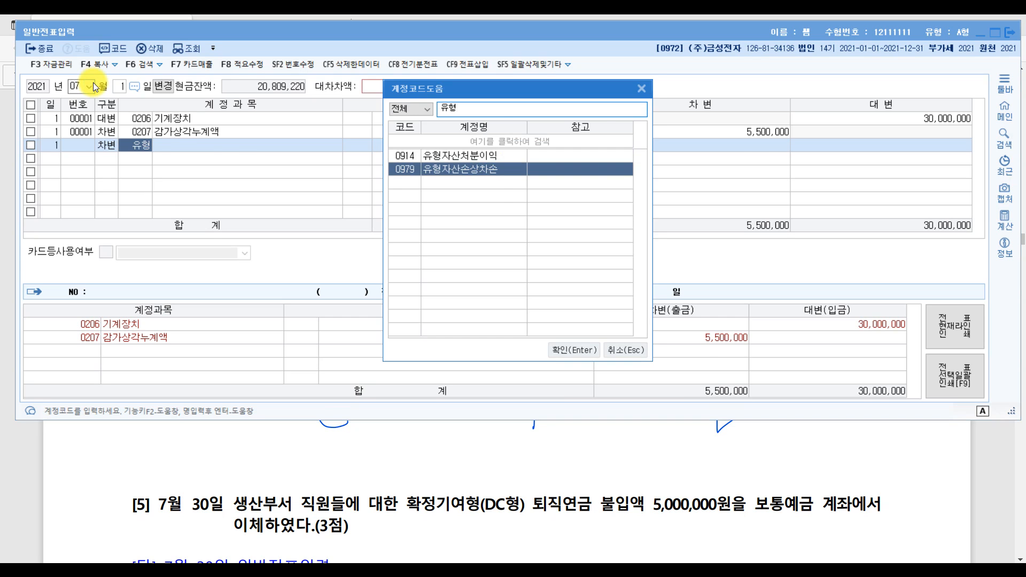
key("Return")
key("Return")
key("Return")
key("Return")
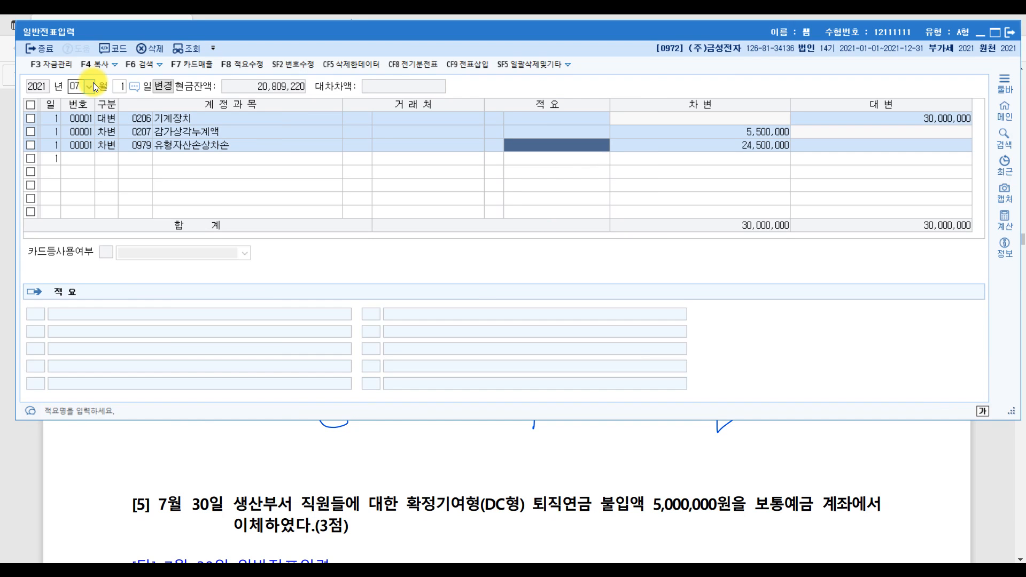
Switch back to the exam PDF and circle the number of question [5], dated 7월 30일.
left_click(991, 463)
scroll(966, 451, "down", 2)
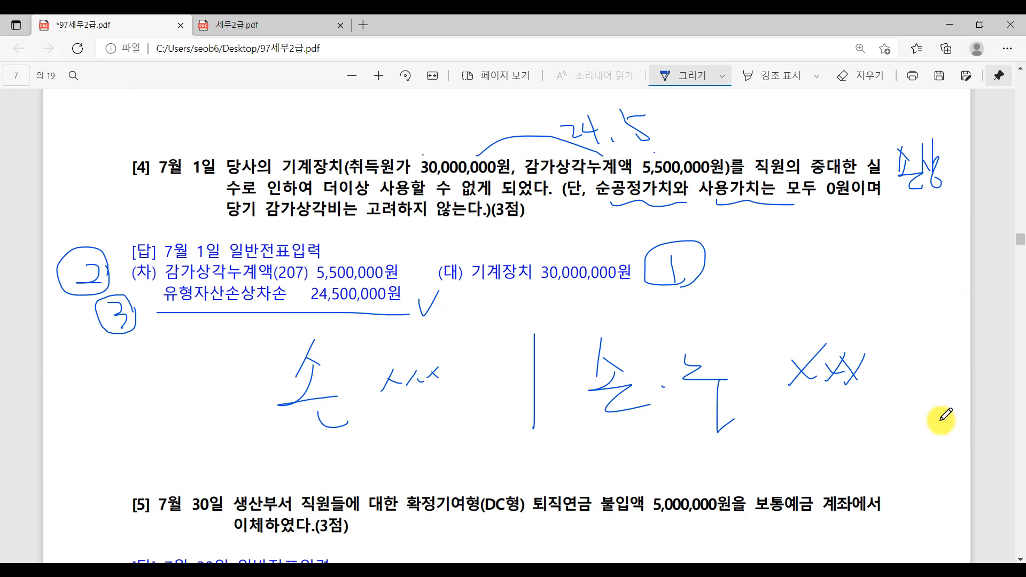
scroll(455, 460, "down", 3)
mouse_move(140, 309)
left_mouse_down()
mouse_move(152, 246)
mouse_move(124, 309)
left_mouse_up()
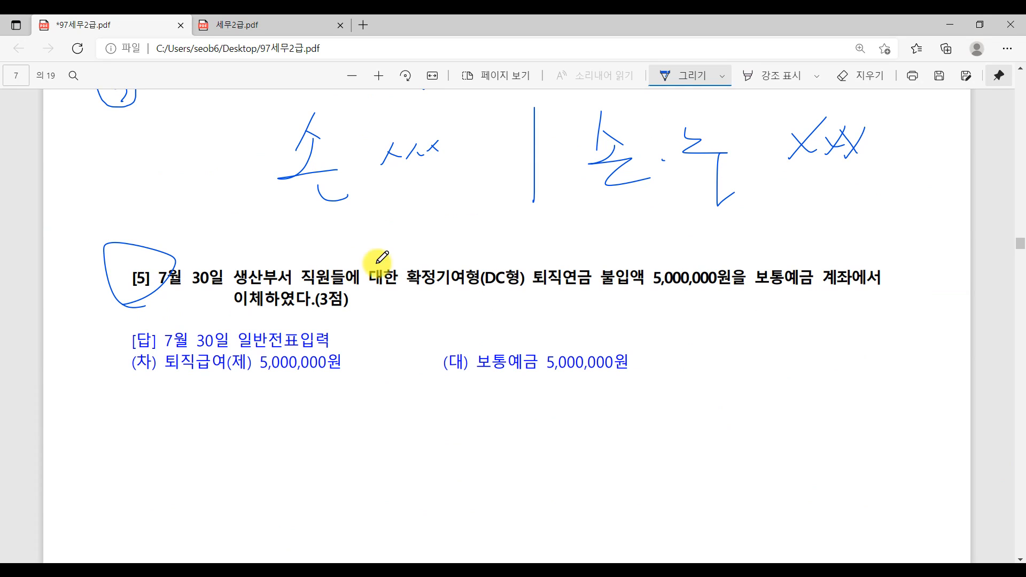
Underline 확정기여형(DC형) in question [5] and 퇴직급여(제) in its answer in the exam PDF.
left_click_drag(407, 289, 507, 277)
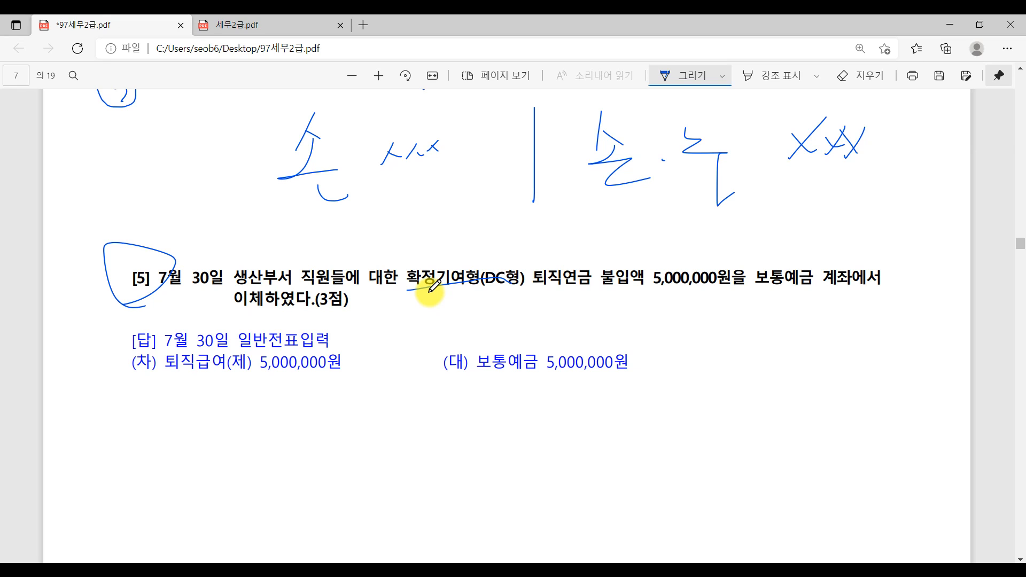
left_click_drag(164, 384, 253, 386)
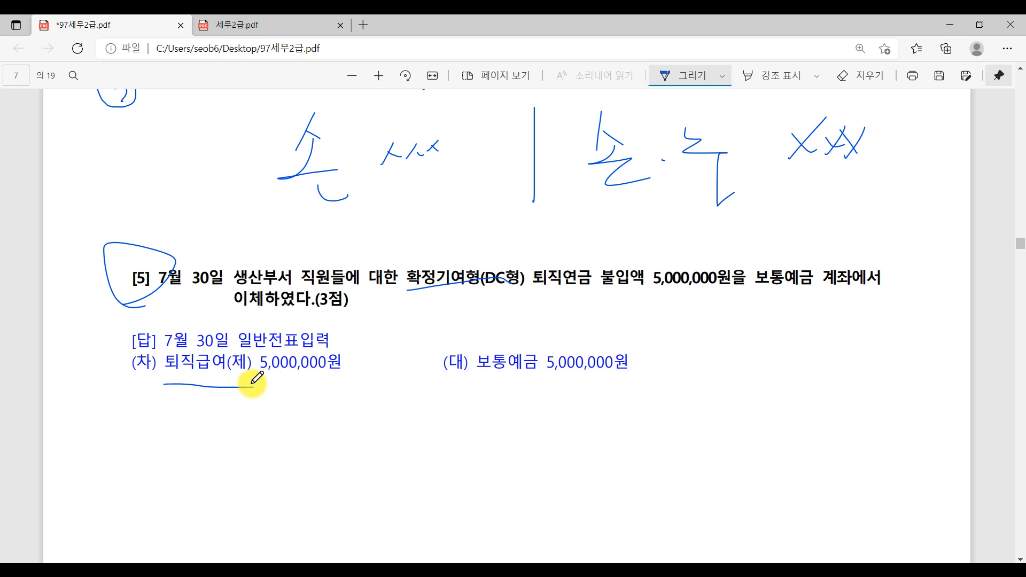
Switch to KcLep's 일반전표입력 window and set the voucher date to July 30 (7월 30일).
left_click(448, 561)
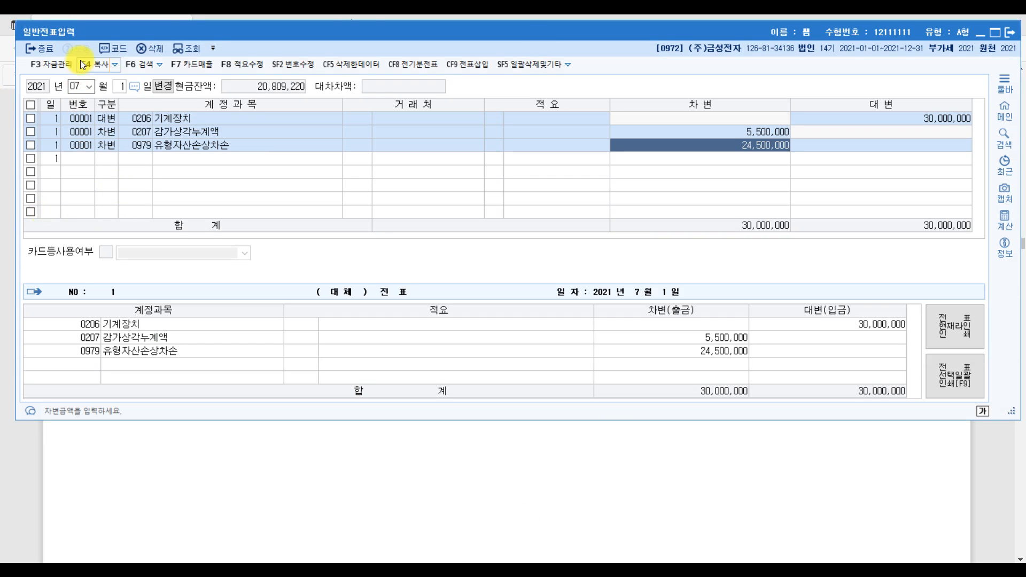
left_click(122, 84)
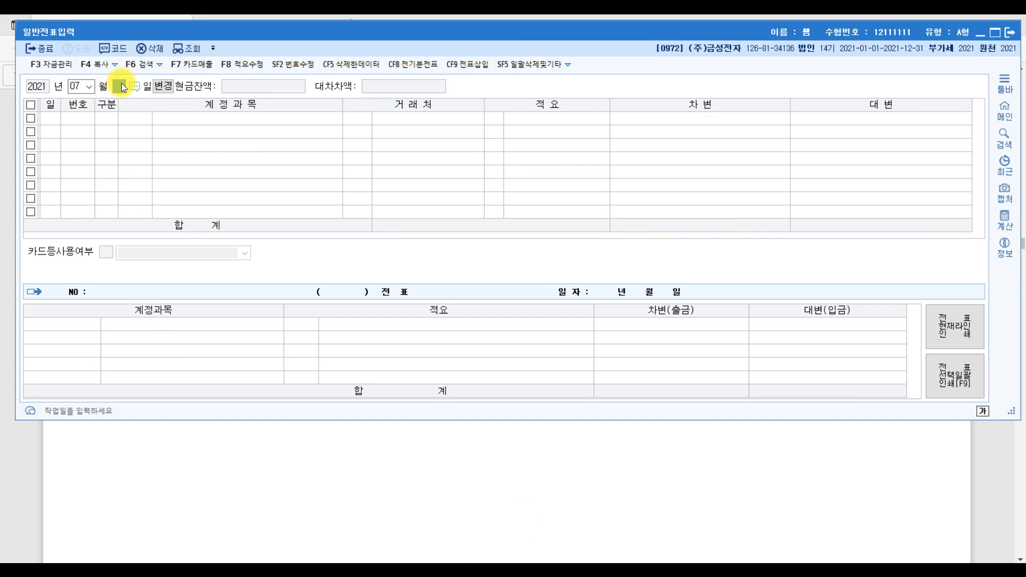
type("30")
key("Return")
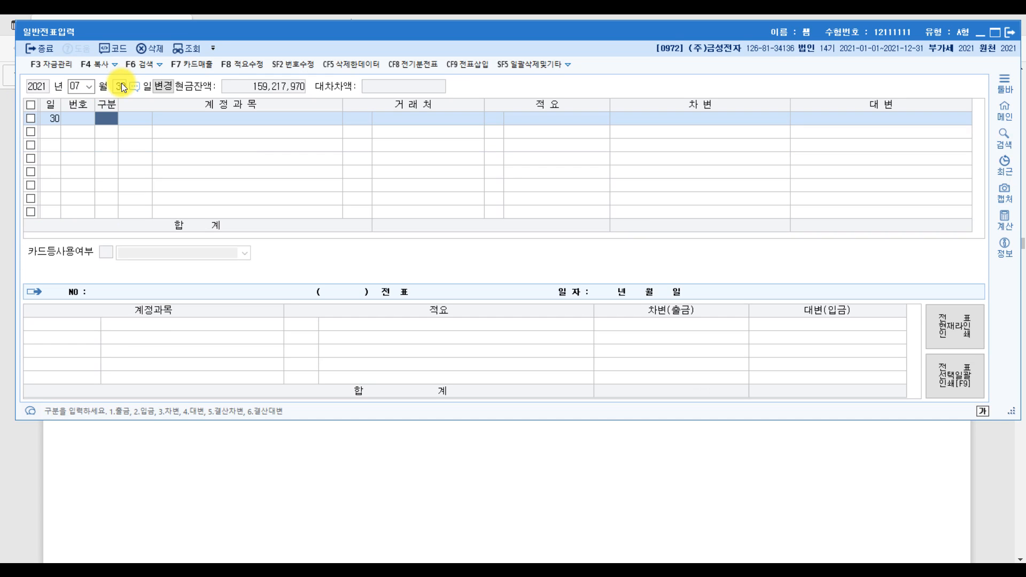
Enter a credit (대변) line for 보통예금 (0103) with an amount of 5,000,000.
type("4")
key("Return")
type("보통")
key("Return")
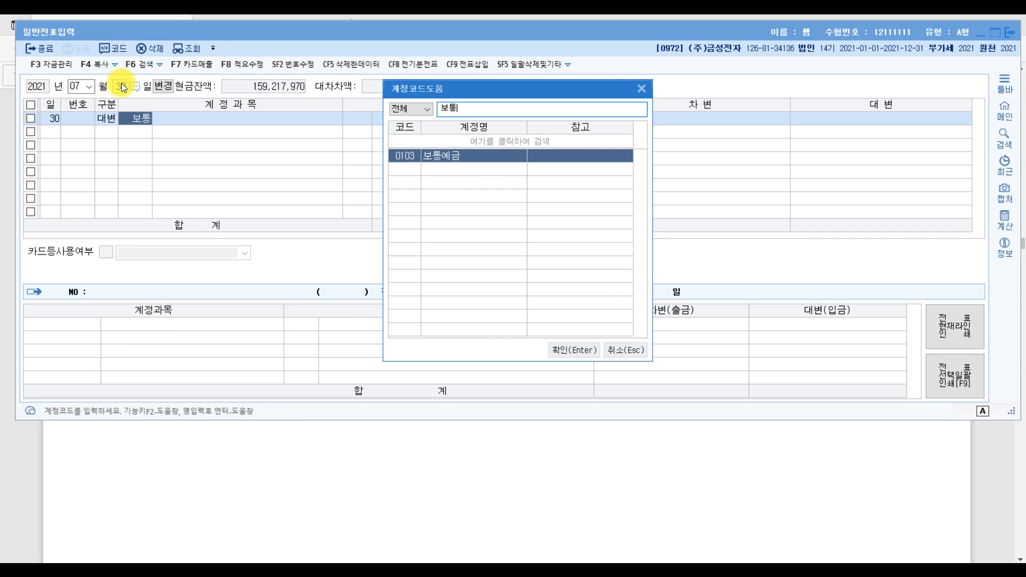
key("Return")
key("Return")
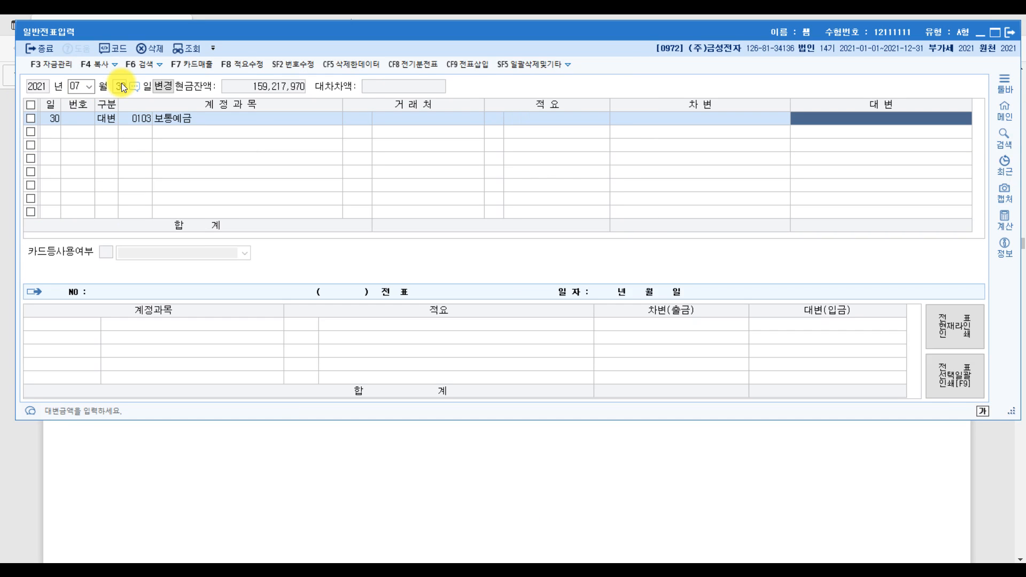
type("5000000")
key("Return")
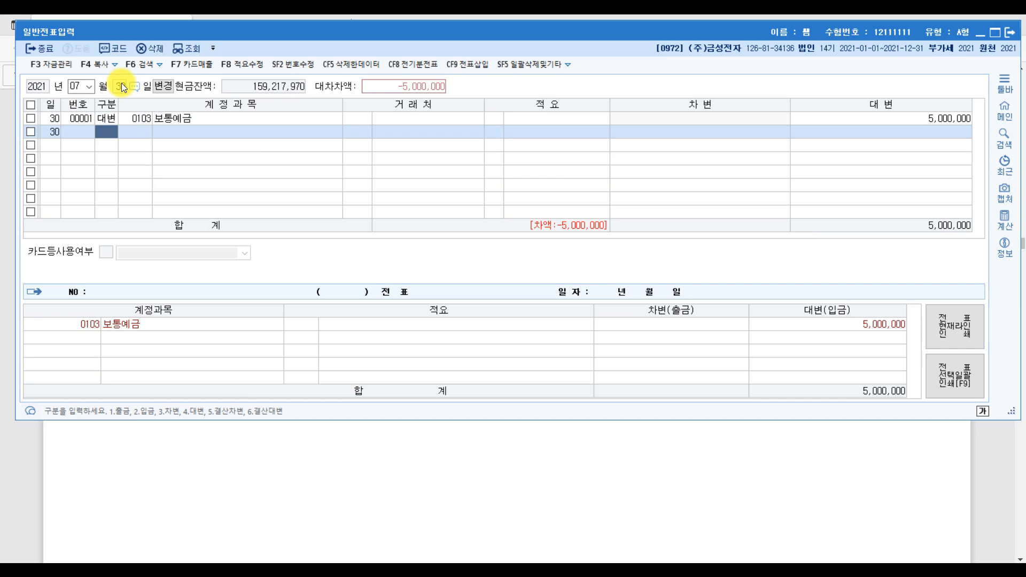
Add a debit (차변) line for the manufacturing-cost (제조원가) account 퇴직급여 (0508) with an amount of 5,000,000.
type("3")
key("Return")
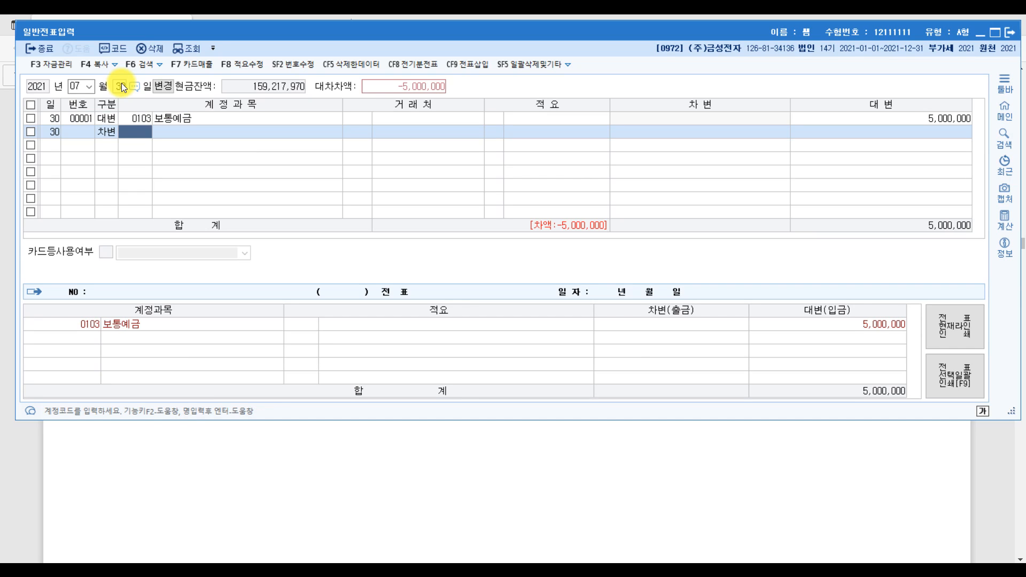
type("퇴직")
key("Return")
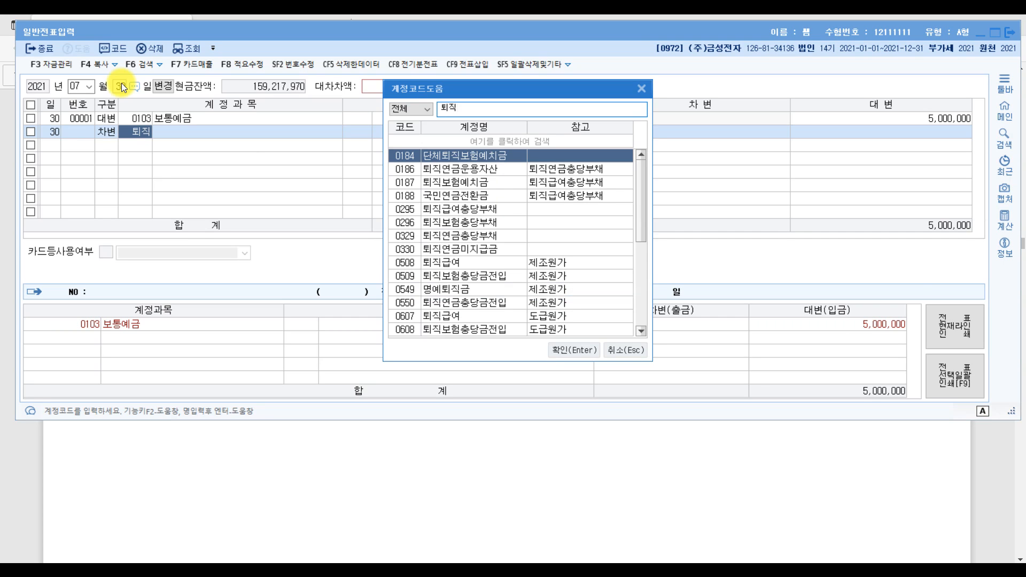
key("Down")
key("Down")
key("Down")
key("Down")
key("Down")
key("Down")
key("Down")
key("Down")
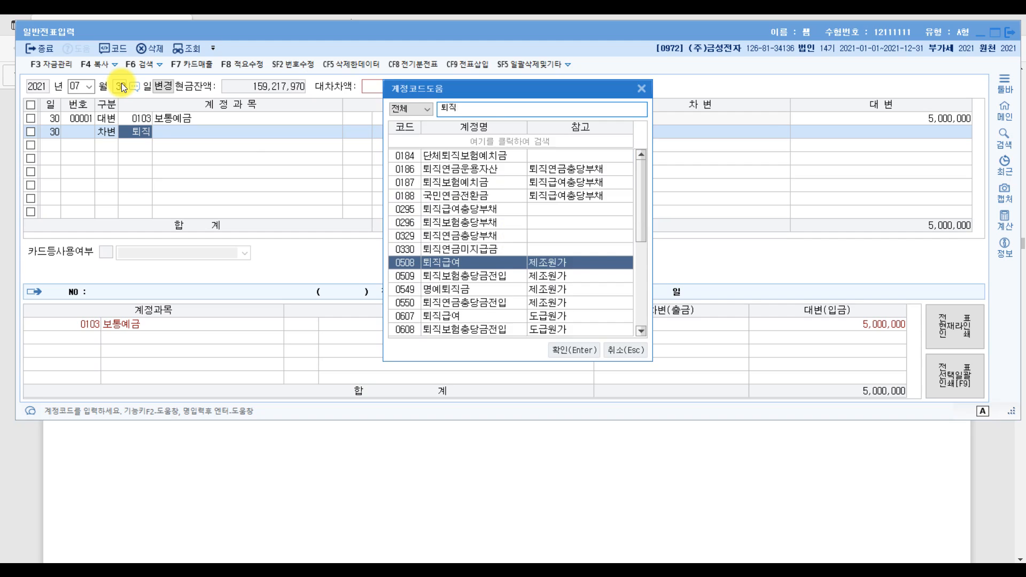
key("Return")
key("Return")
key("Return")
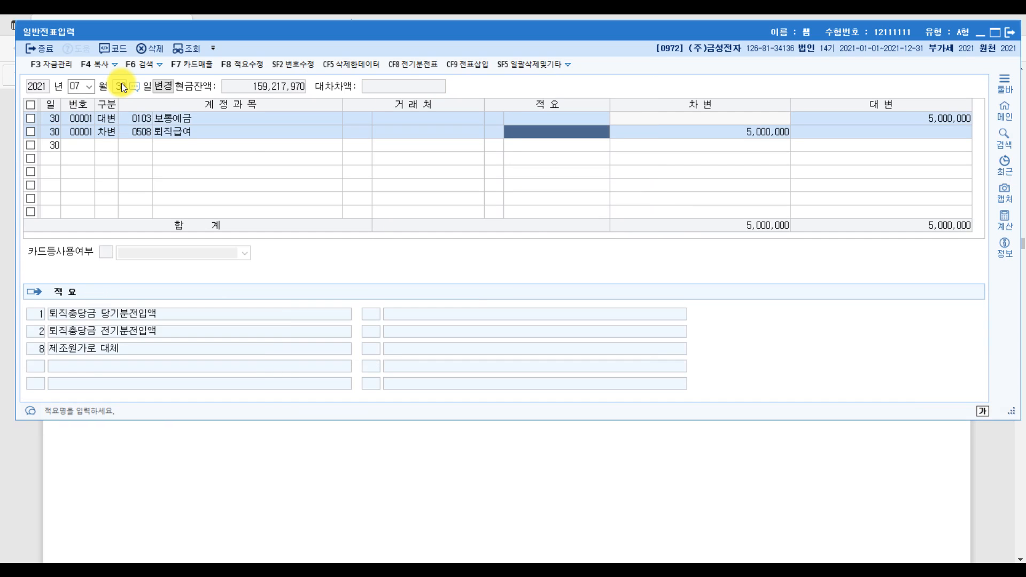
key("Return")
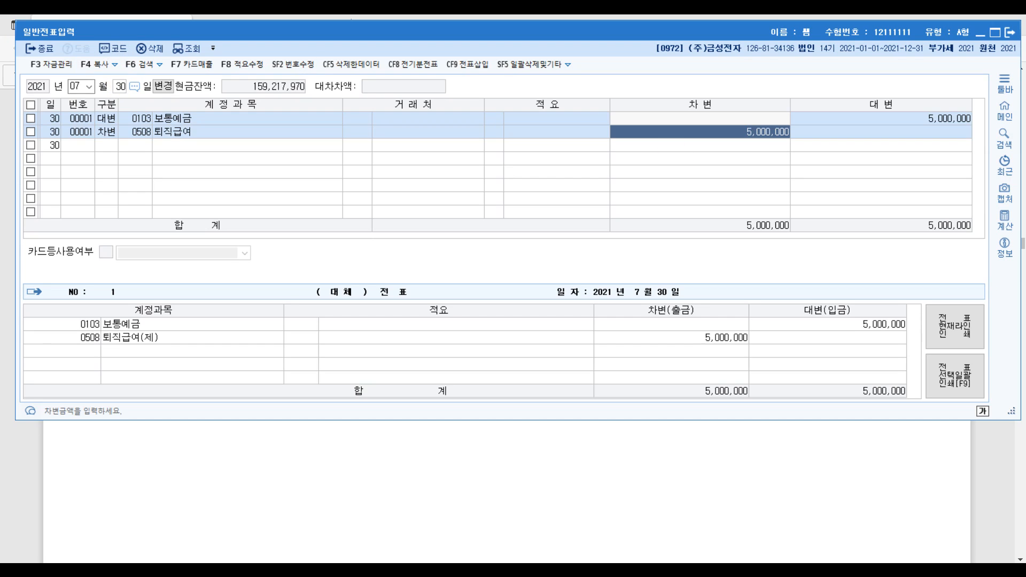
Return to the exam PDF and mark 구매확인서, 공급 and the 영세율전자세금계산서 발급 phrase in 문제2 question [1].
left_click(992, 458)
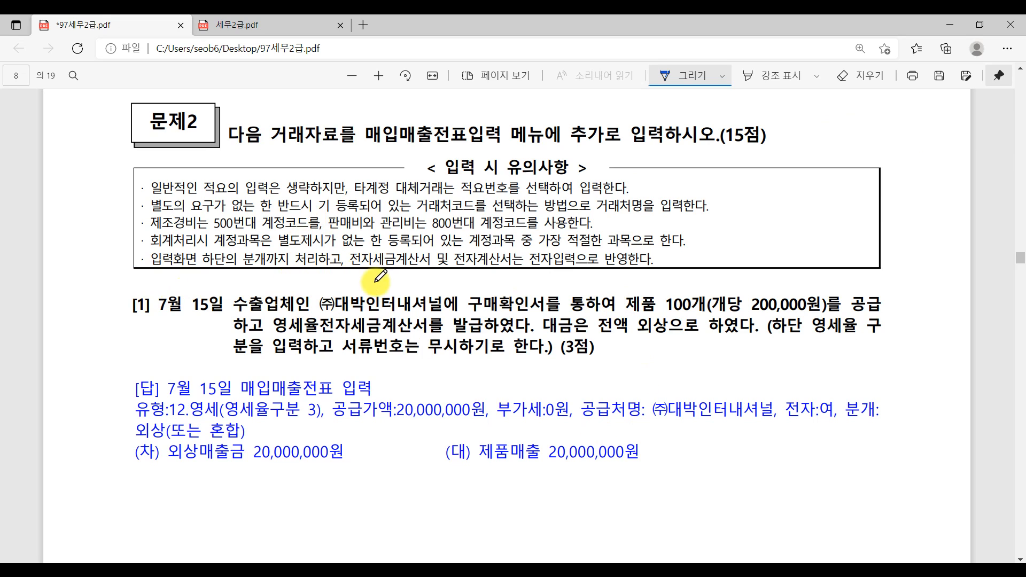
left_click_drag(468, 311, 552, 311)
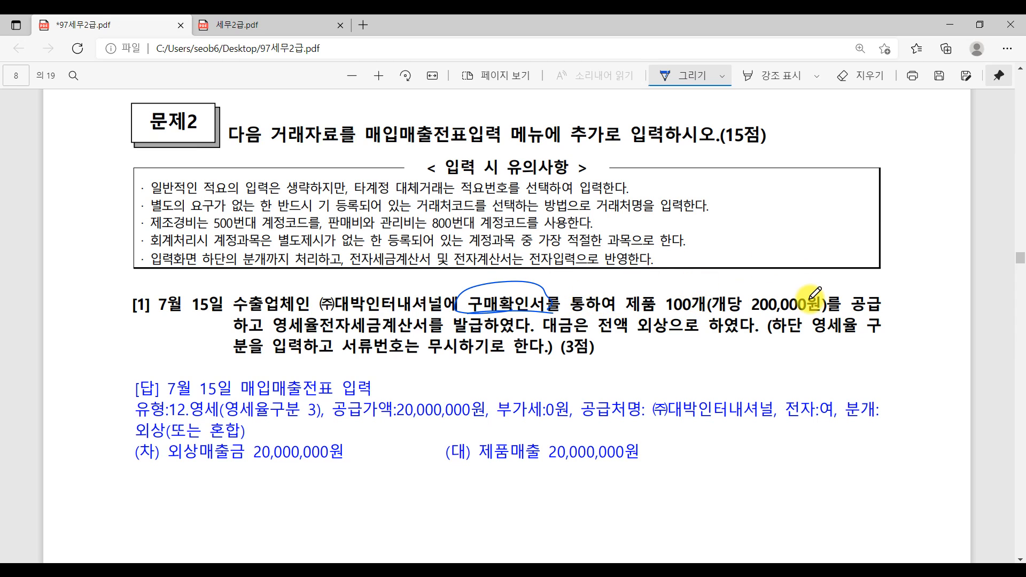
left_click_drag(889, 305, 889, 316)
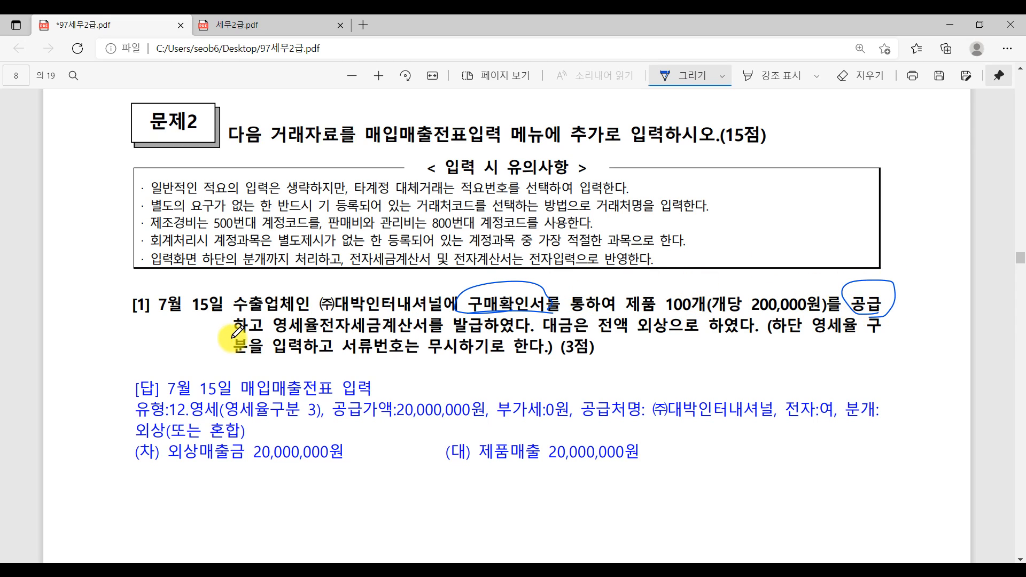
left_click_drag(234, 336, 484, 332)
mouse_move(347, 302)
left_mouse_down()
mouse_move(361, 328)
mouse_move(389, 292)
left_mouse_up()
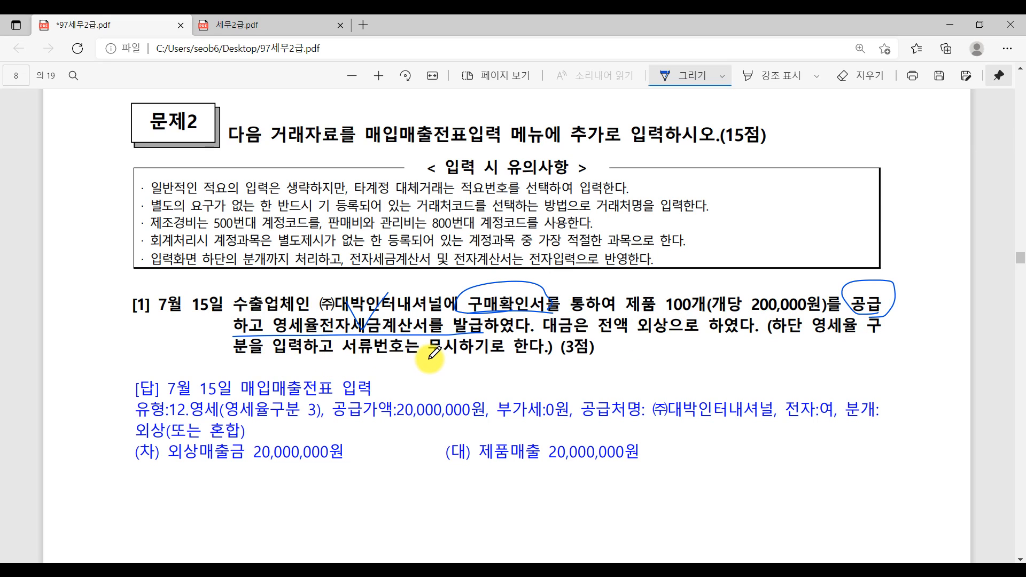
Open 매입매출전표입력 in KcLep, resize its window, and set the voucher date to July 15 (7월 15일).
left_click(418, 573)
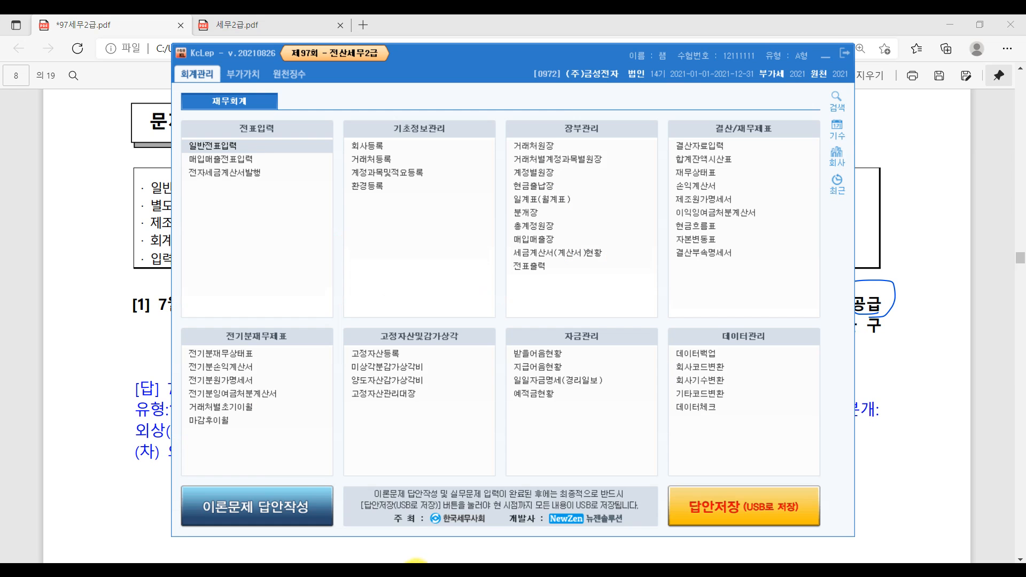
left_click(232, 158)
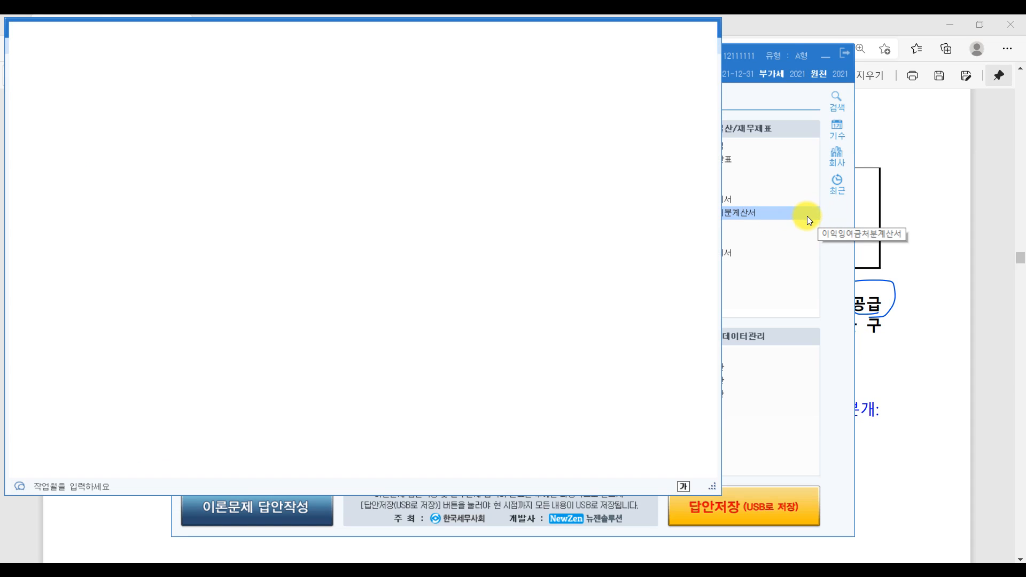
left_click_drag(714, 487, 1008, 336)
left_click(63, 104)
type("07")
key("Return")
type("15")
key("Return")
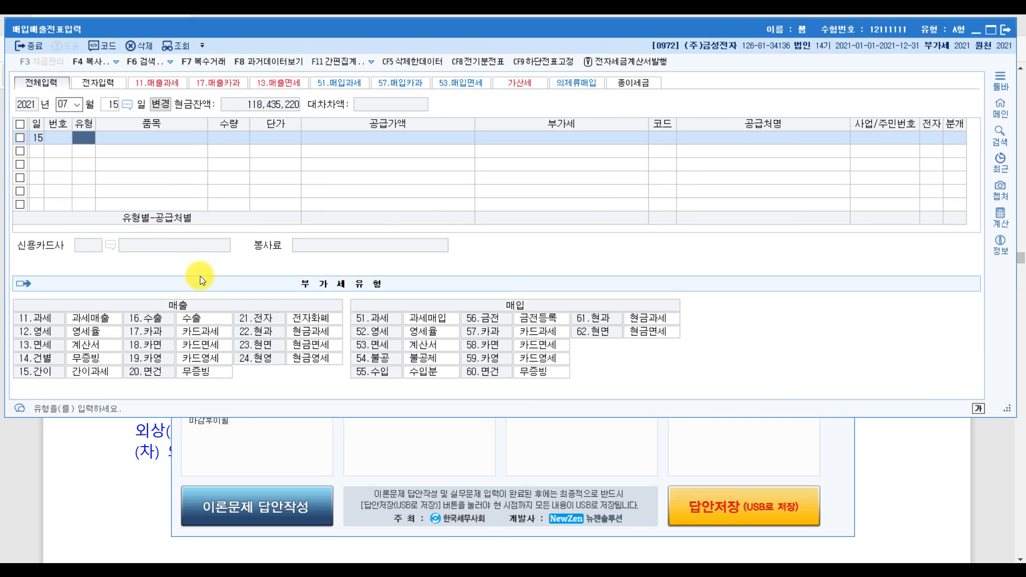
Enter a 12.영세 sales line for item 제품 with quantity 100 and unit price 200,000.
left_click(88, 335)
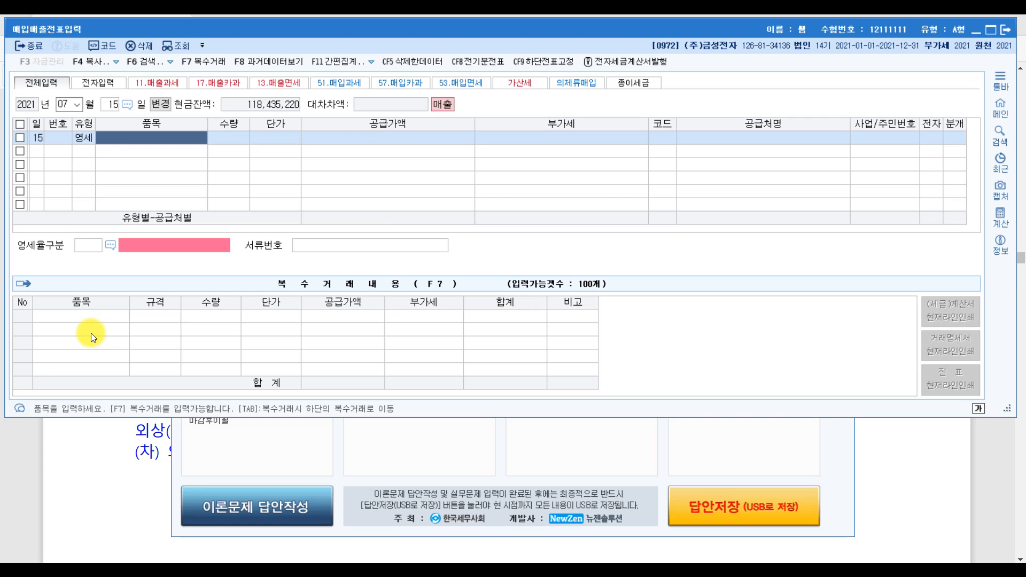
type("제품")
key("Return")
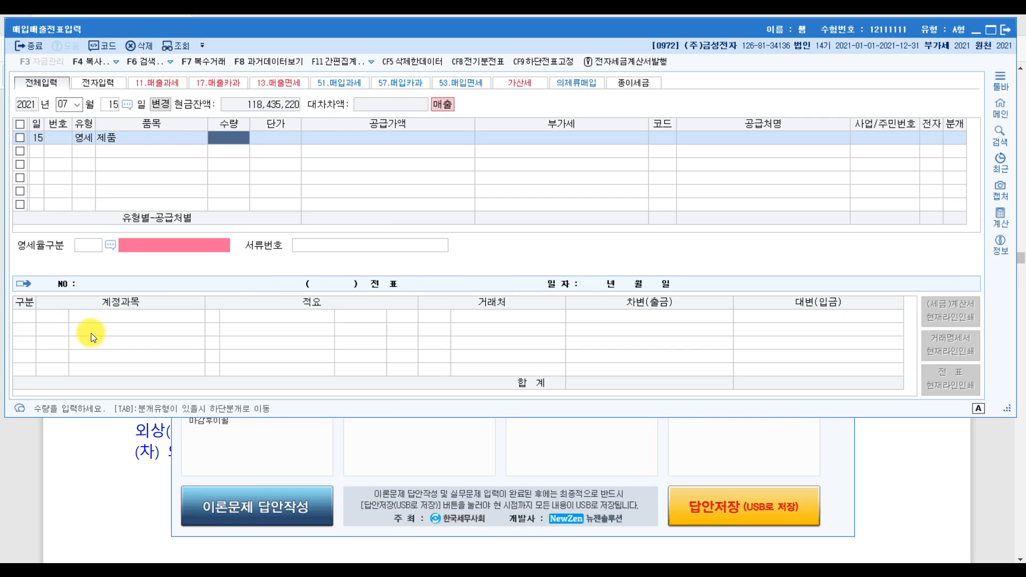
type("100")
key("Return")
type("200,000")
key("Return")
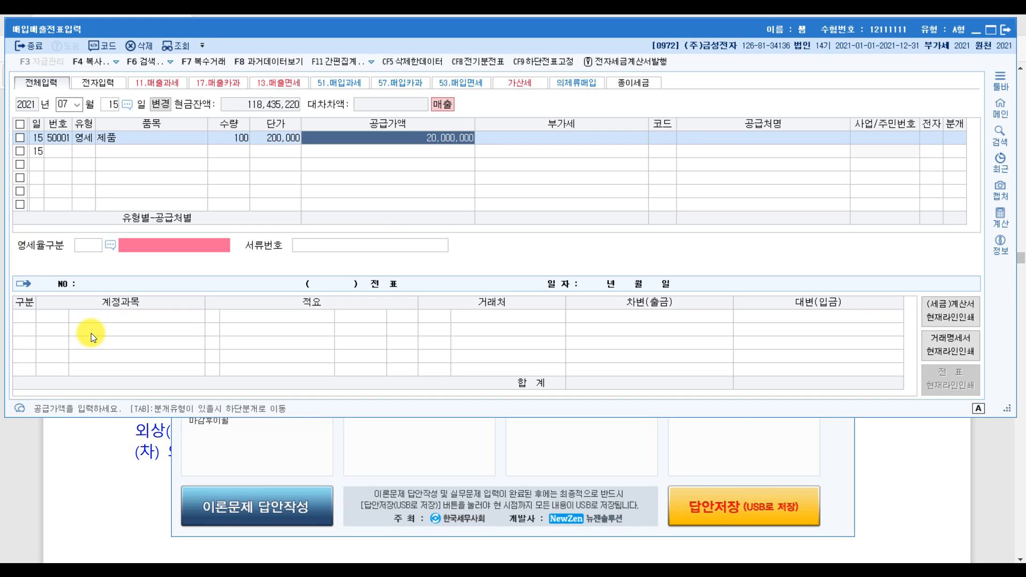
key("Return")
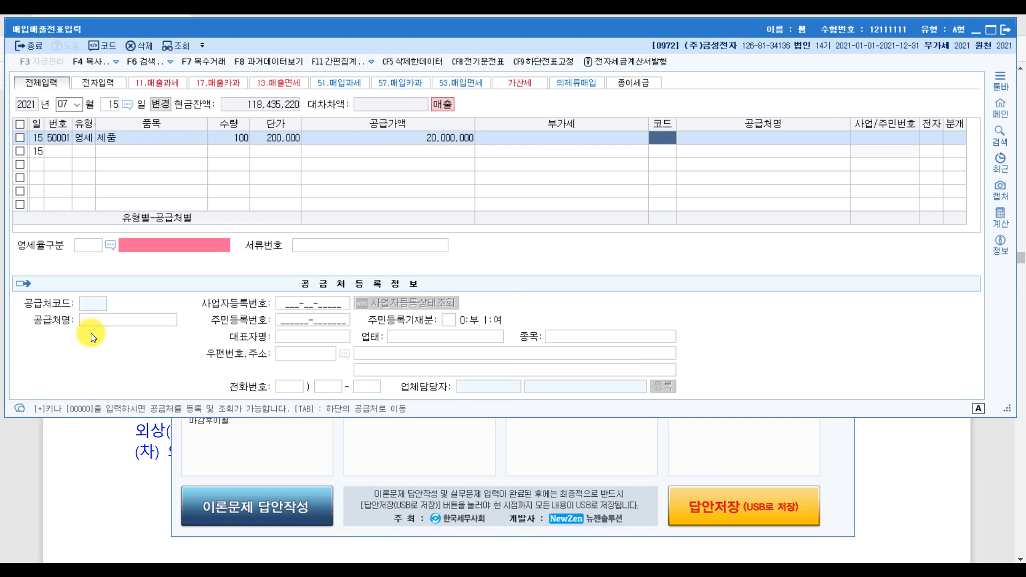
Assign (주)대박인터내셔널 as the line's 공급처 and set the electronic invoice field (전자) to 여.
type("대박")
key("Return")
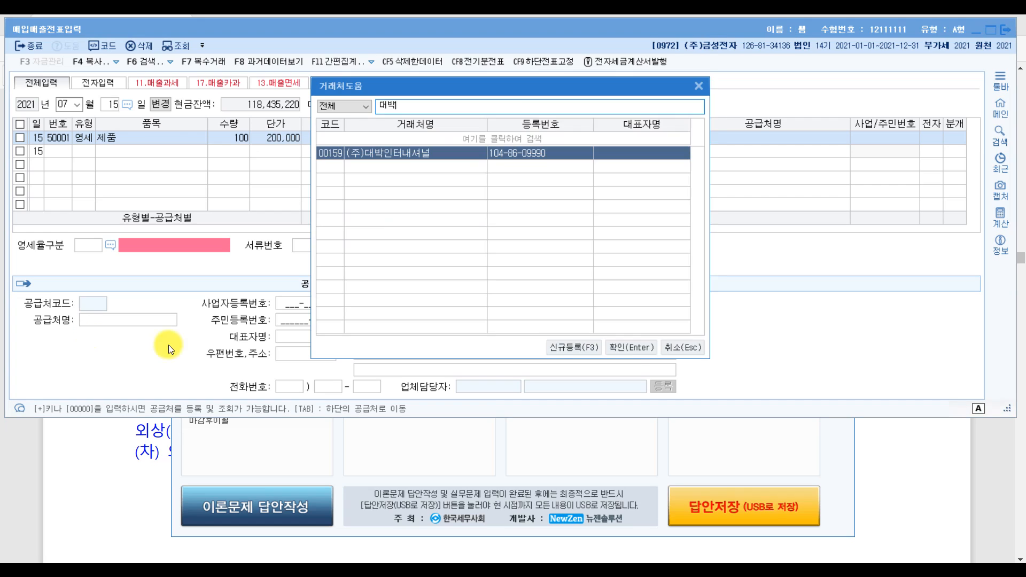
key("Return")
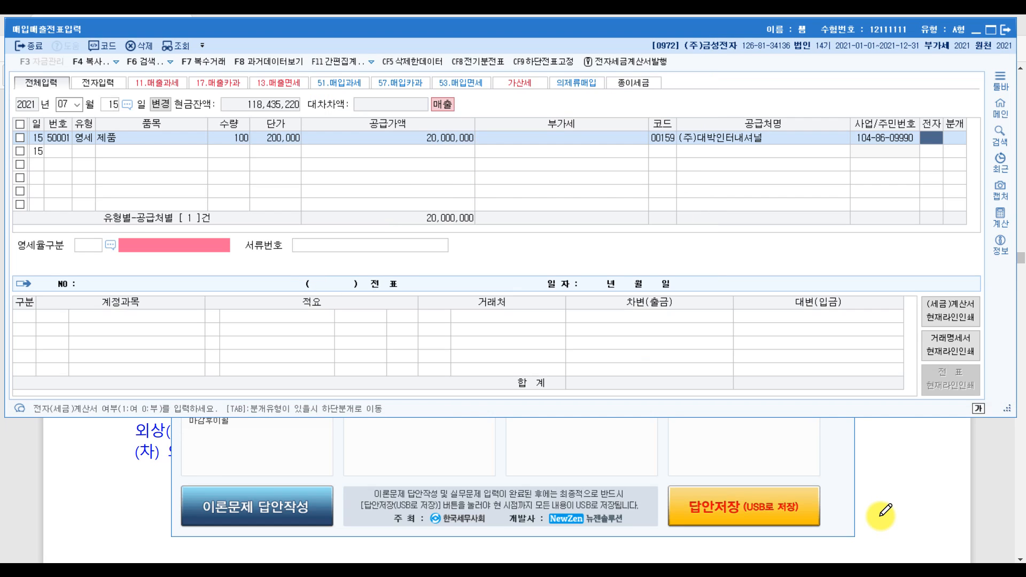
type("1")
key("Return")
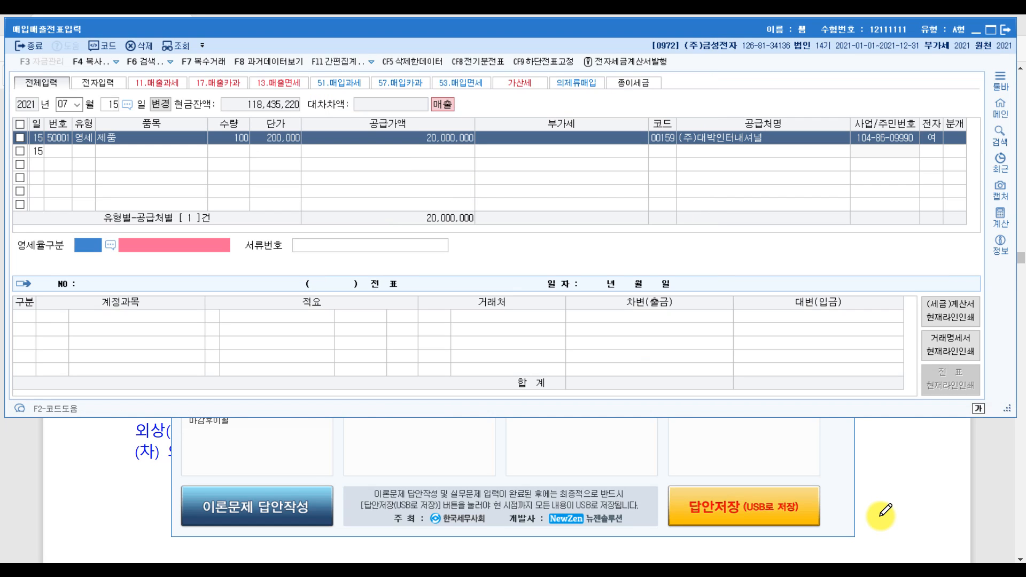
Set the 영세율구분 to 3, 내국신용장·구매확인서에 의하여 공급하는 재화, leaving the 서류번호 blank.
left_click(78, 252)
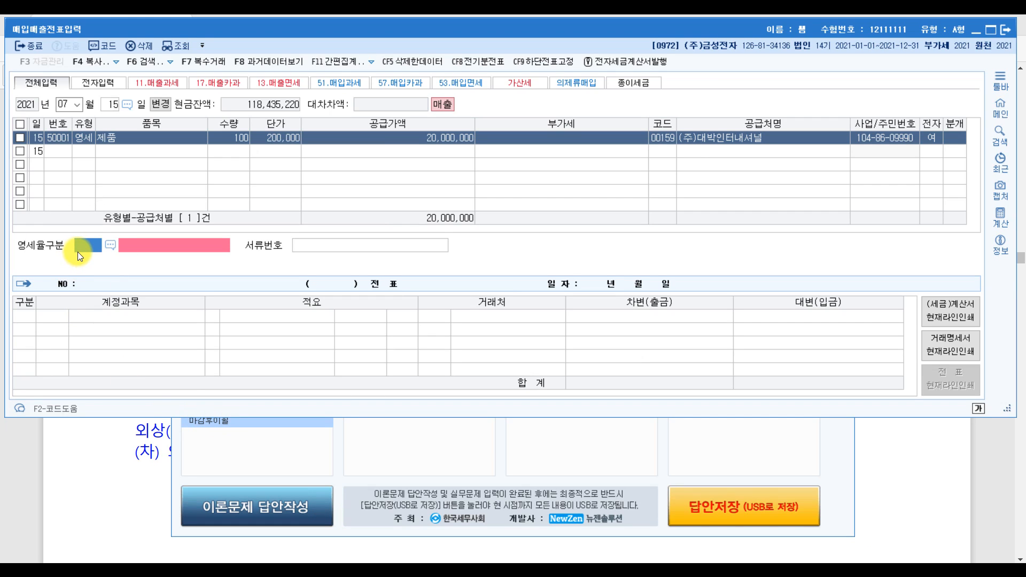
key("F2")
left_click(299, 179)
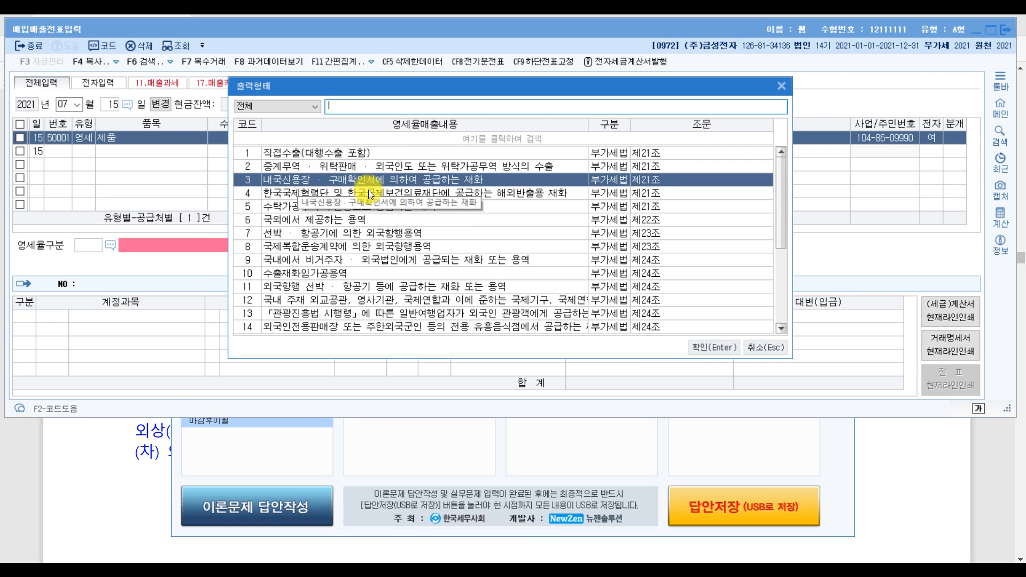
key("Return")
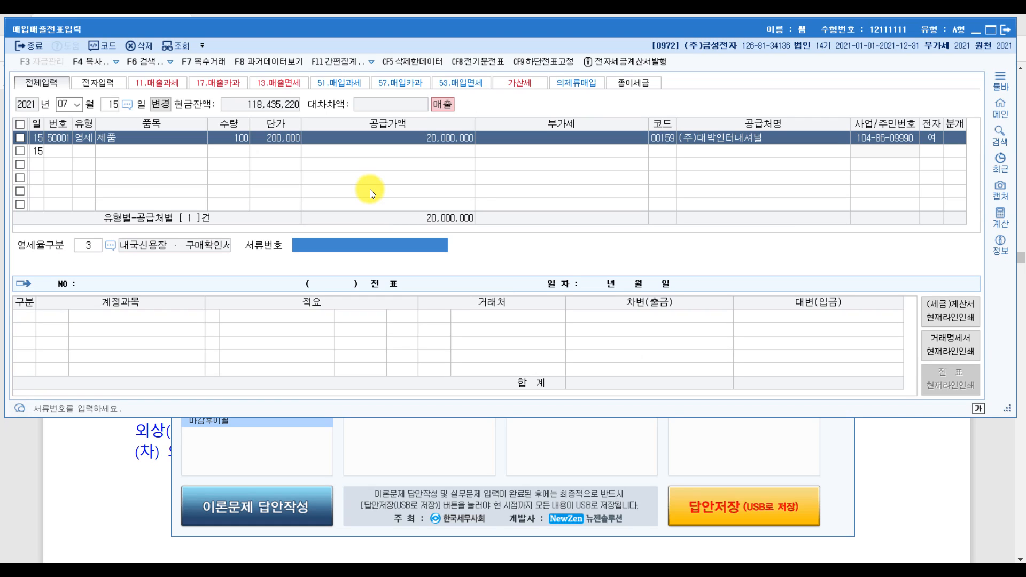
key("Return")
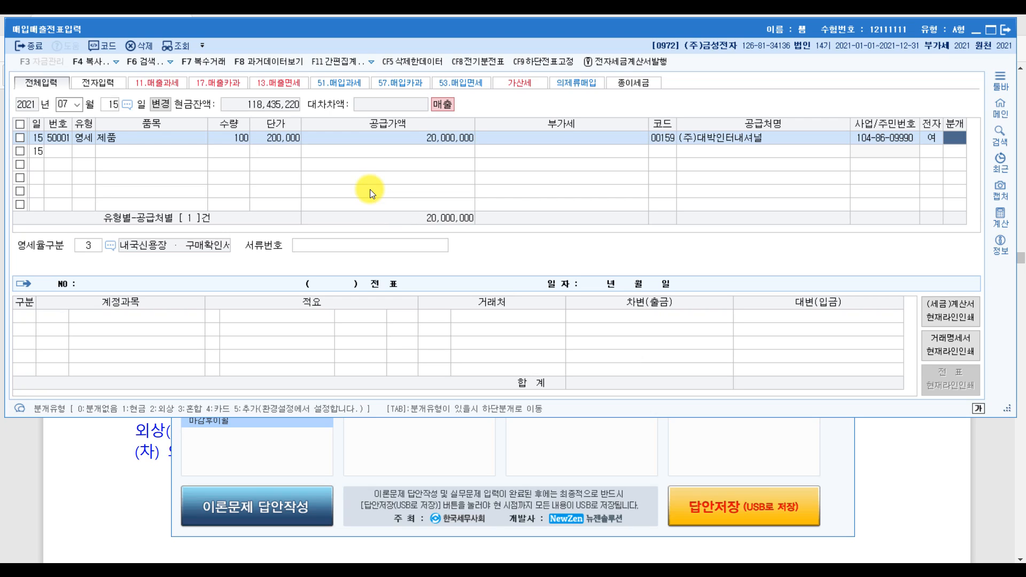
Set the sales line's 분개 type to 외상 (2) and return to the exam PDF.
type("2")
key("Return")
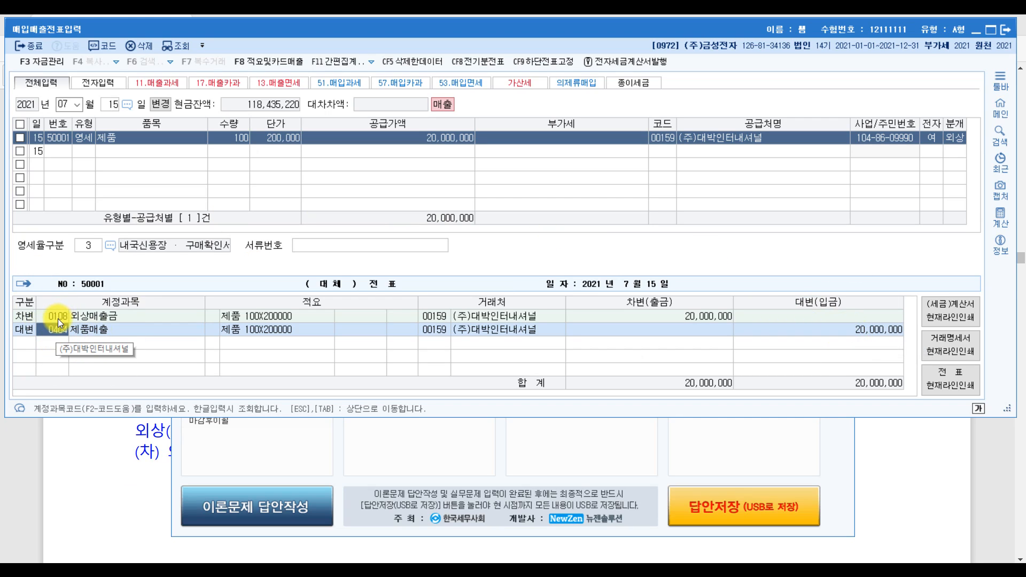
left_click(708, 316)
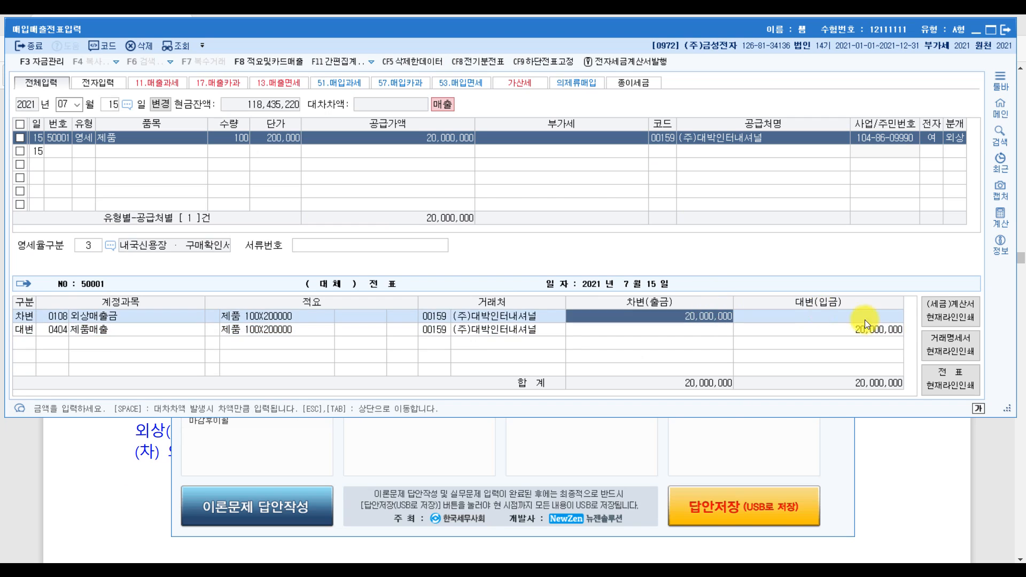
left_click(877, 328)
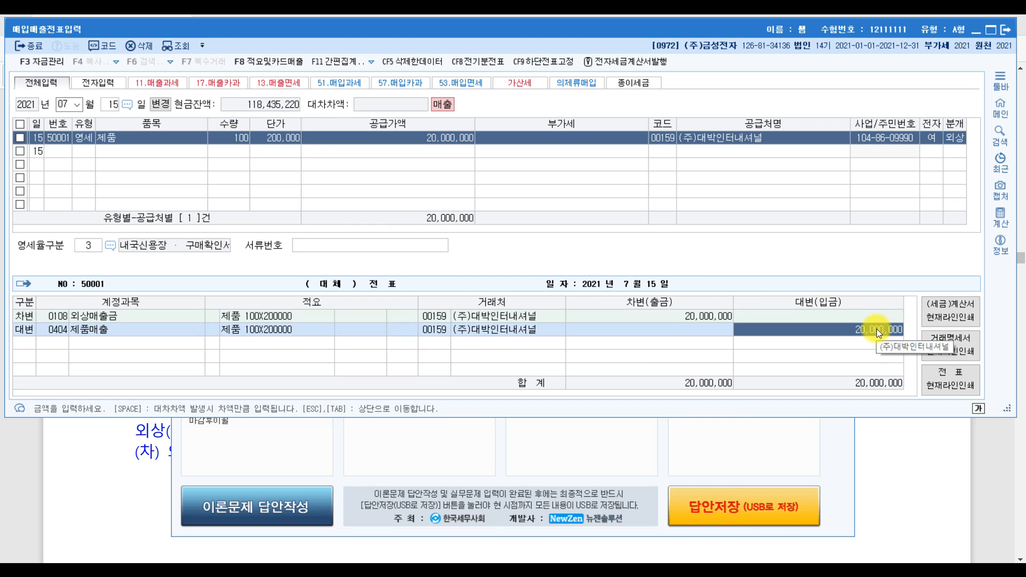
left_click(988, 489)
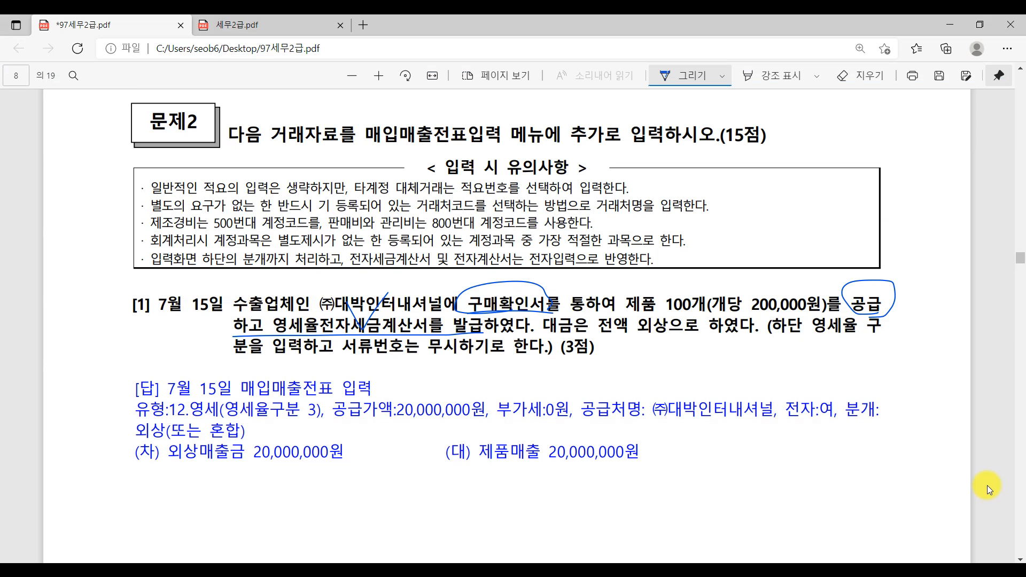
Underline, tick and circle 전자계산서 in question [2] of 문제2 in the exam PDF.
scroll(855, 463, "down", 5)
scroll(855, 464, "down", 3)
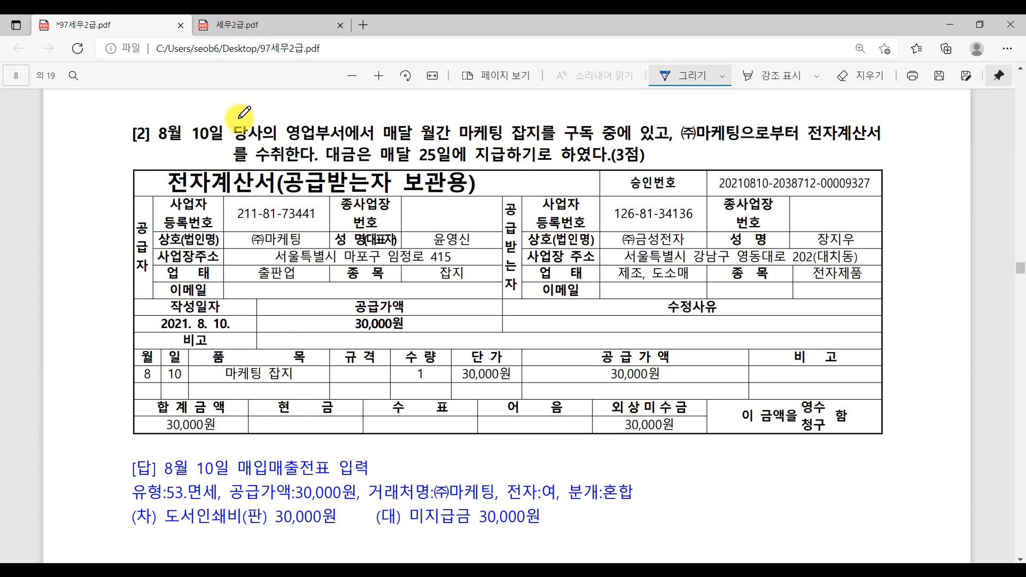
left_click(275, 120)
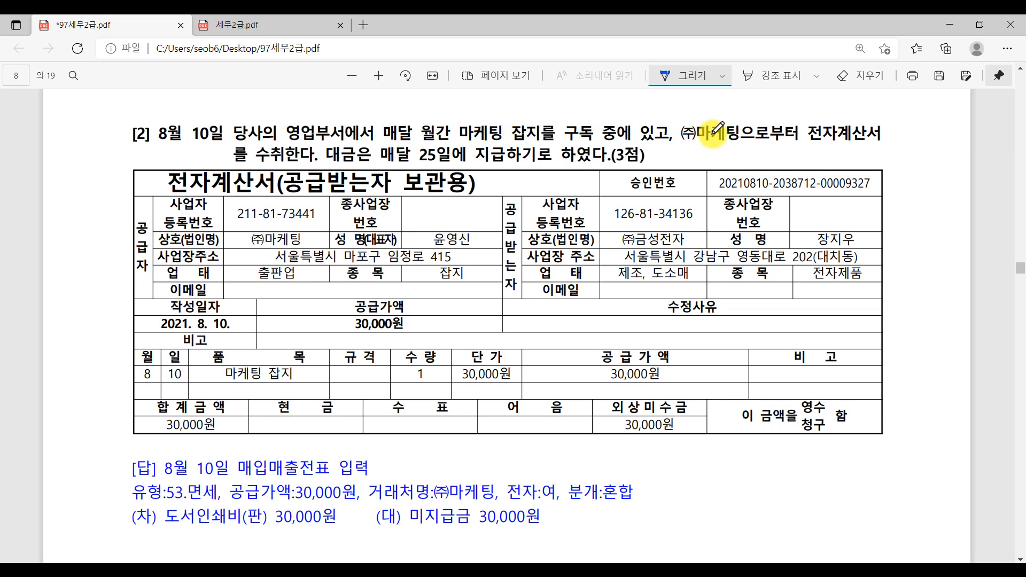
mouse_move(798, 141)
left_mouse_down()
mouse_move(894, 143)
mouse_move(910, 128)
left_mouse_up()
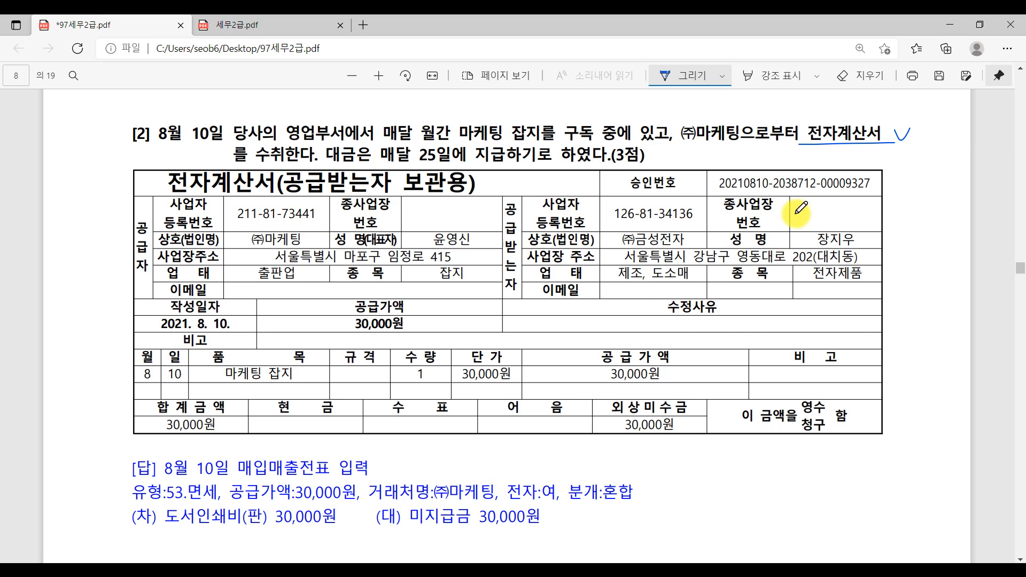
left_click_drag(872, 142, 871, 147)
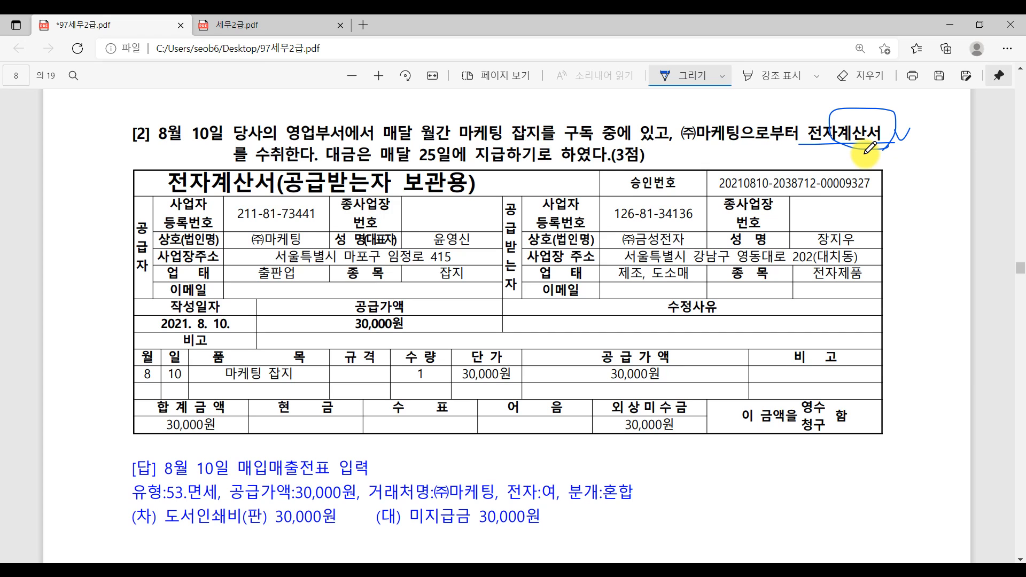
Switch to KcLep and set the 매입매출전표입력 voucher date to 8월 10일.
left_click(481, 572)
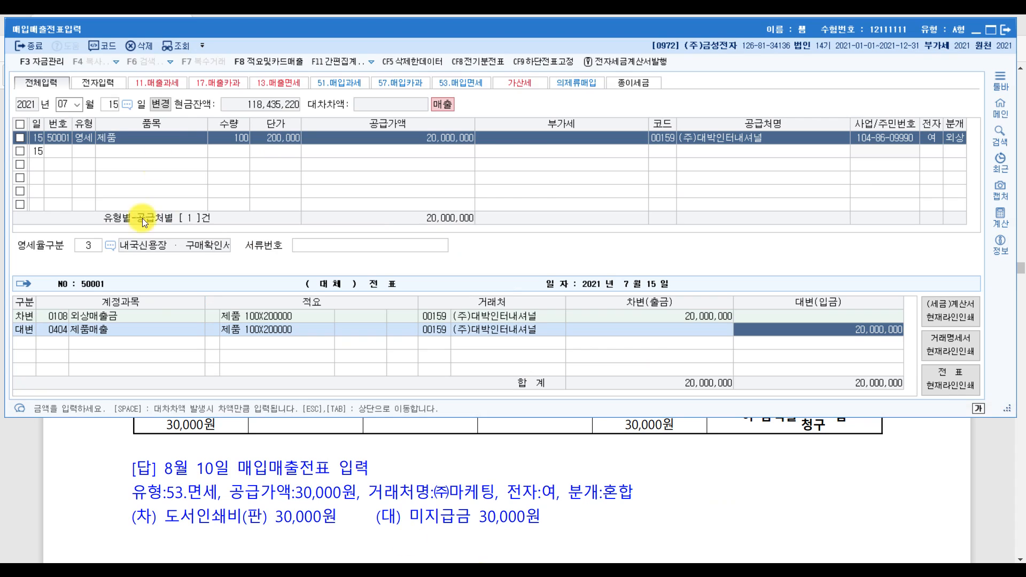
left_click(72, 106)
type("8")
key("Return")
type("10")
key("Return")
key("Return")
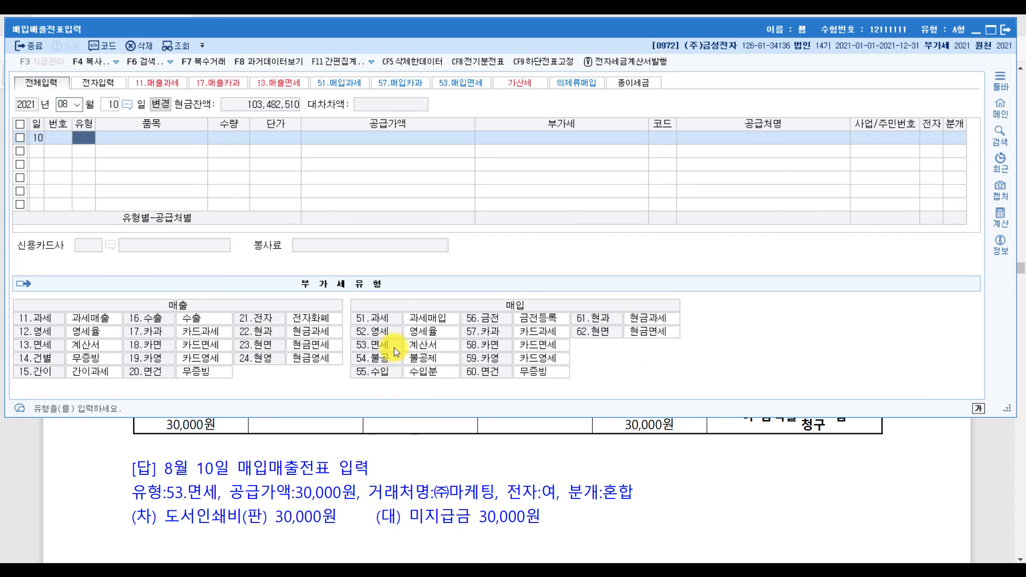
Enter a 53.면세 purchase line for item 잡지 with a 공급가액 of 30,000.
type("53")
key("Return")
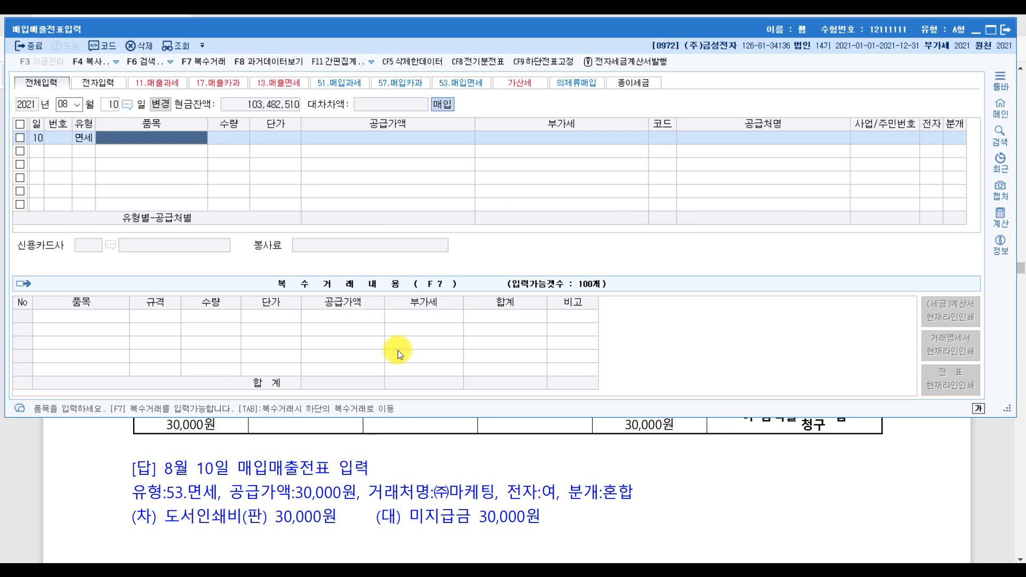
type("잡지")
key("Return")
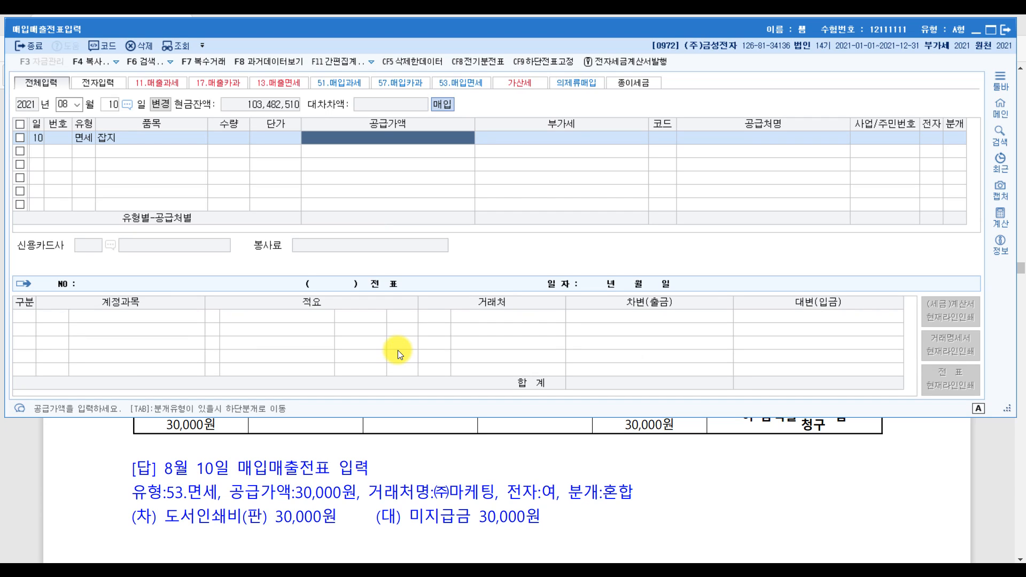
type("300000")
key("Return")
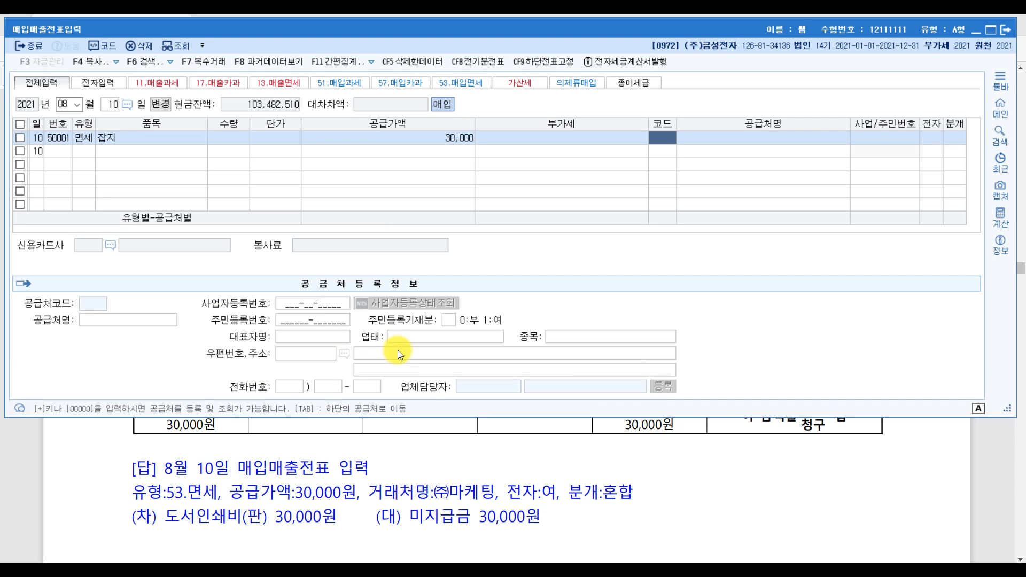
Assign (주)마케팅 as the 잡지 line's 공급처 and set the 전자 field to 여.
type("마케")
key("Return")
key("Return")
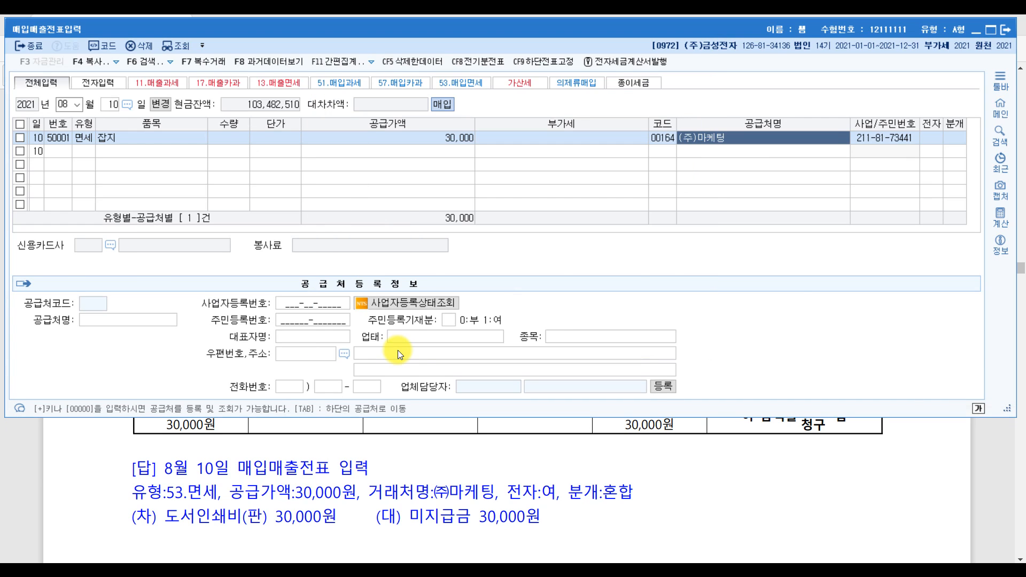
type("1")
key("Return")
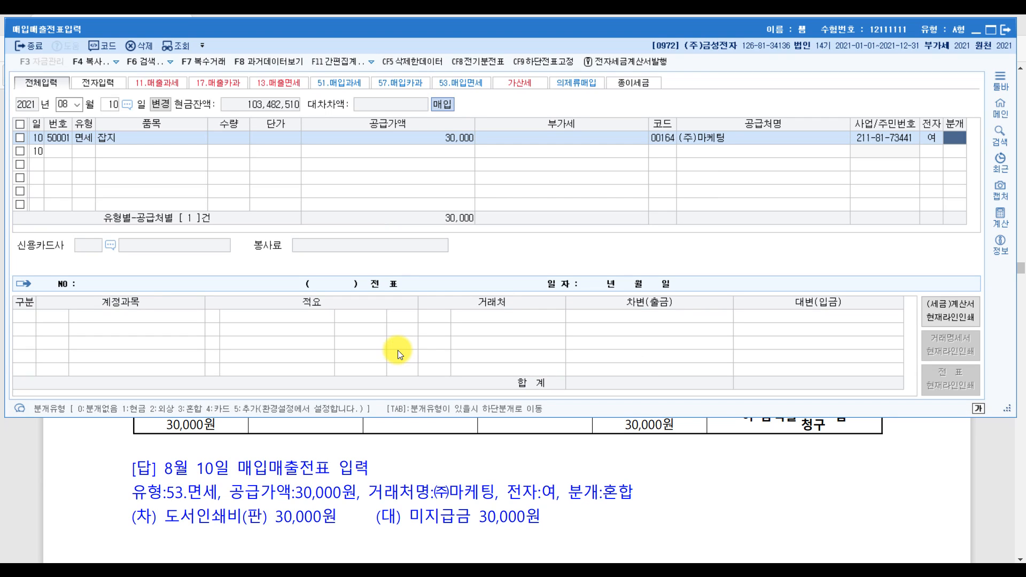
Circle the 25일 payment date in question [2] of the exam PDF and return to KcLep.
key("alt+Tab")
left_click_drag(441, 161, 452, 158)
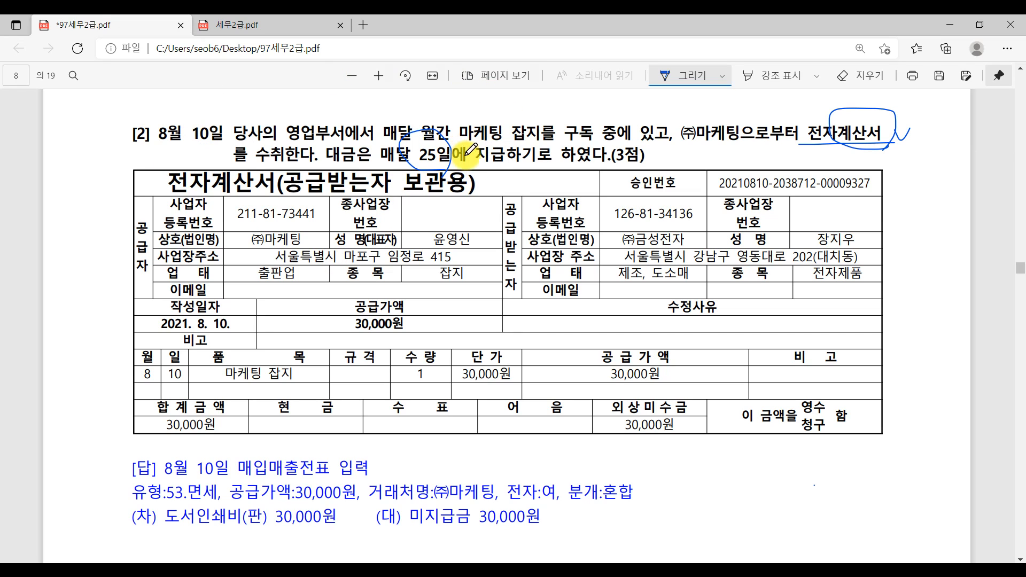
left_click(463, 572)
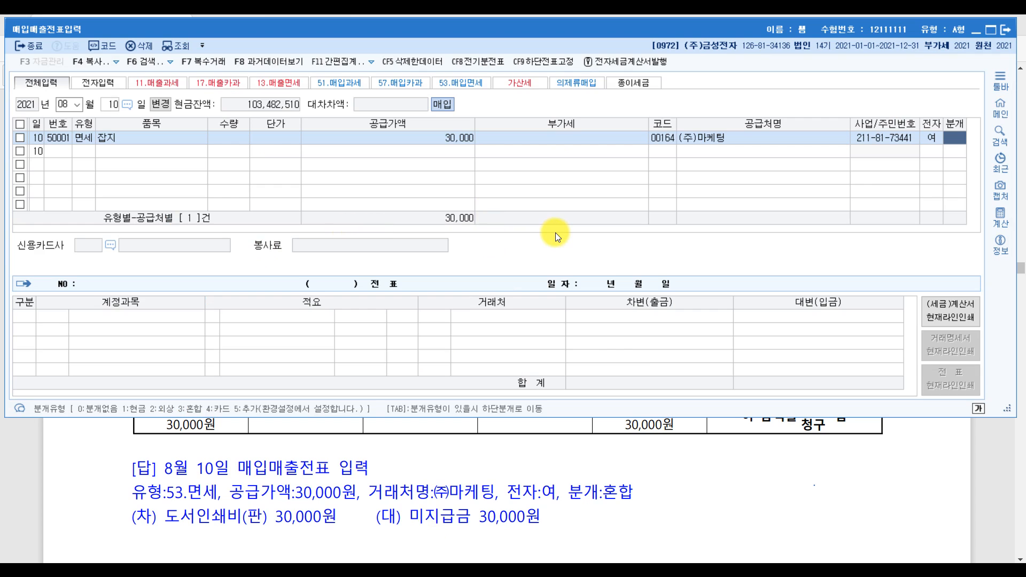
Set the 분개 type to 혼합 (3) and change the debit account to 0826 도서인쇄비 (판매관리비).
type("3")
key("Return")
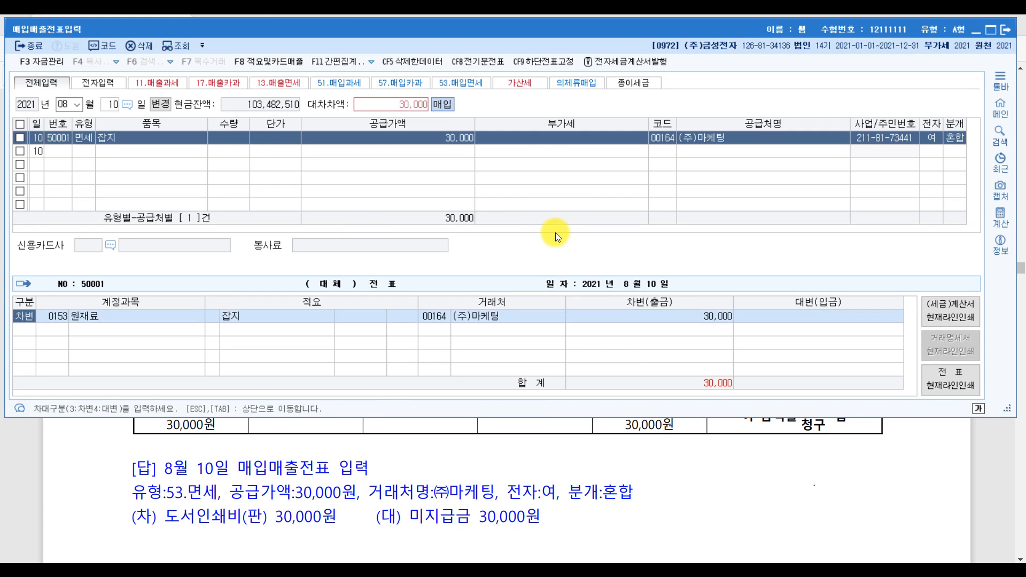
key("Return")
type("도서")
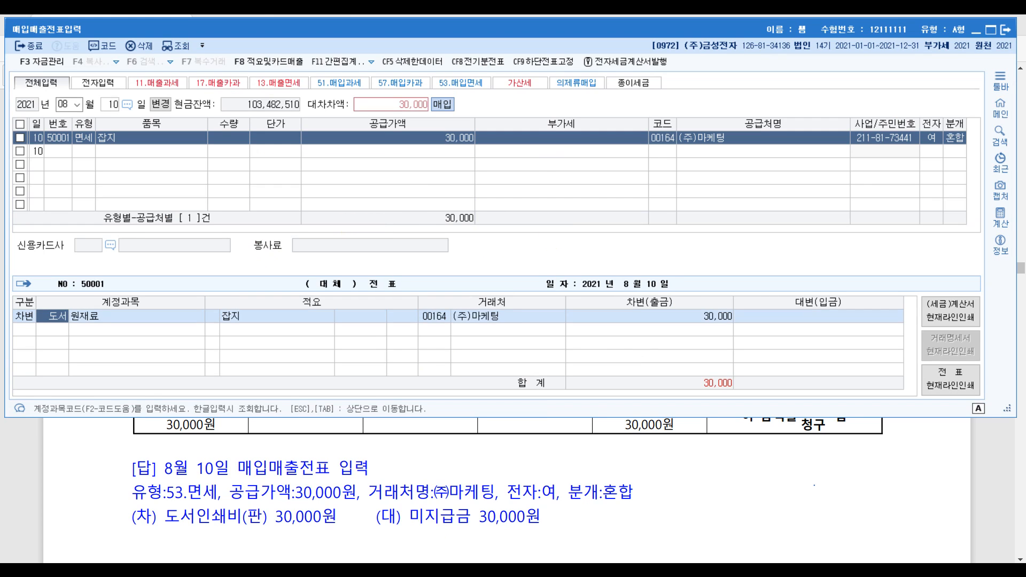
key("Return")
key("Down")
key("Down")
key("Down")
key("Down")
key("Down")
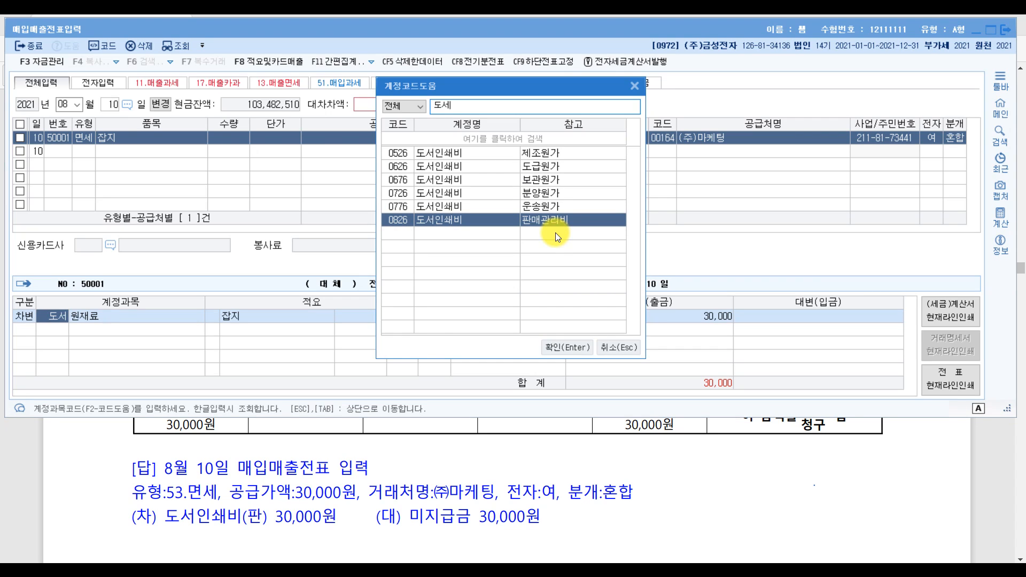
key("Return")
key("Return")
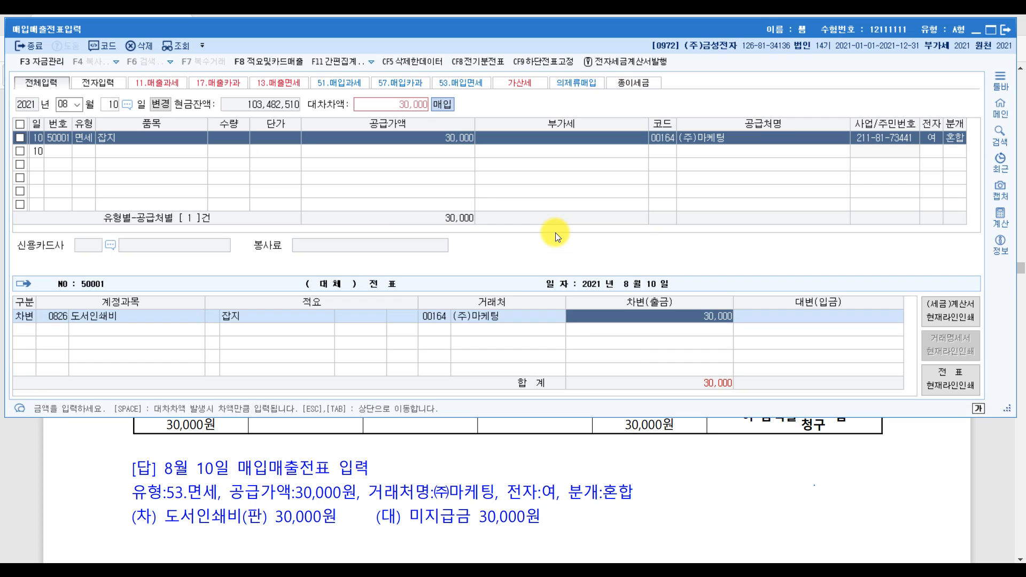
Add a credit line (대변) to 미지급금 for 30,000 in the August 10 voucher.
key("Return")
type("4미지")
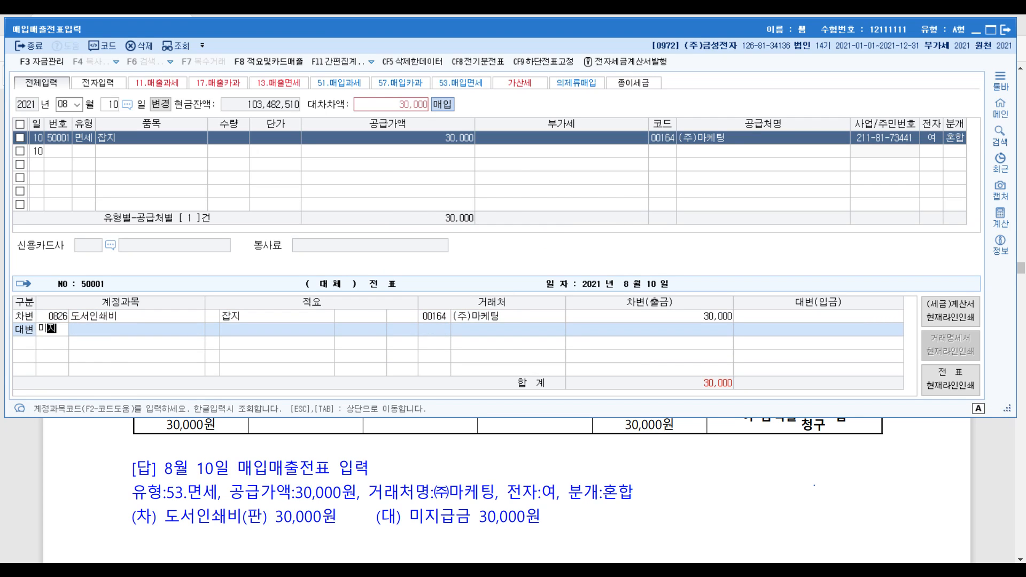
key("Return")
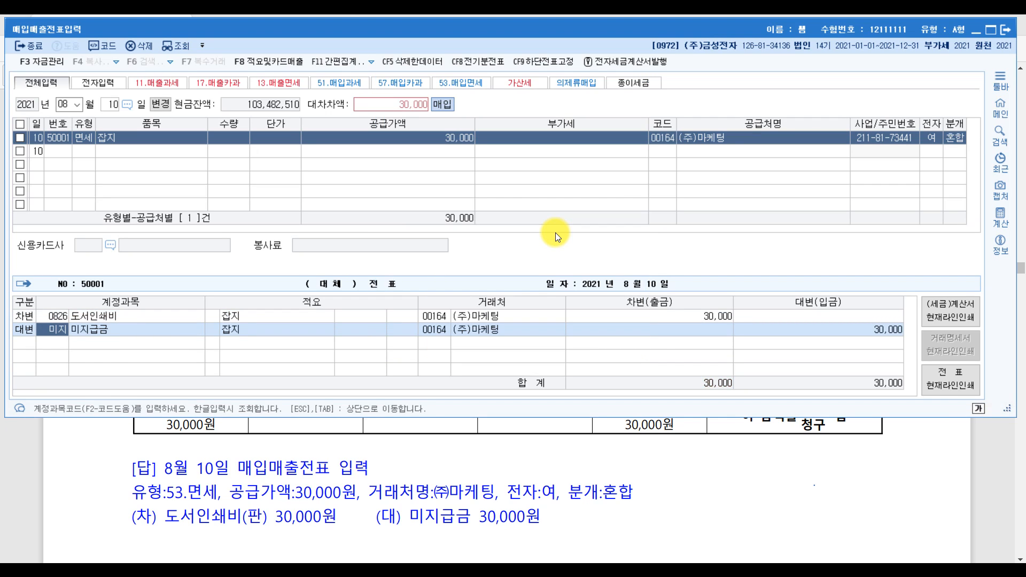
key("Return")
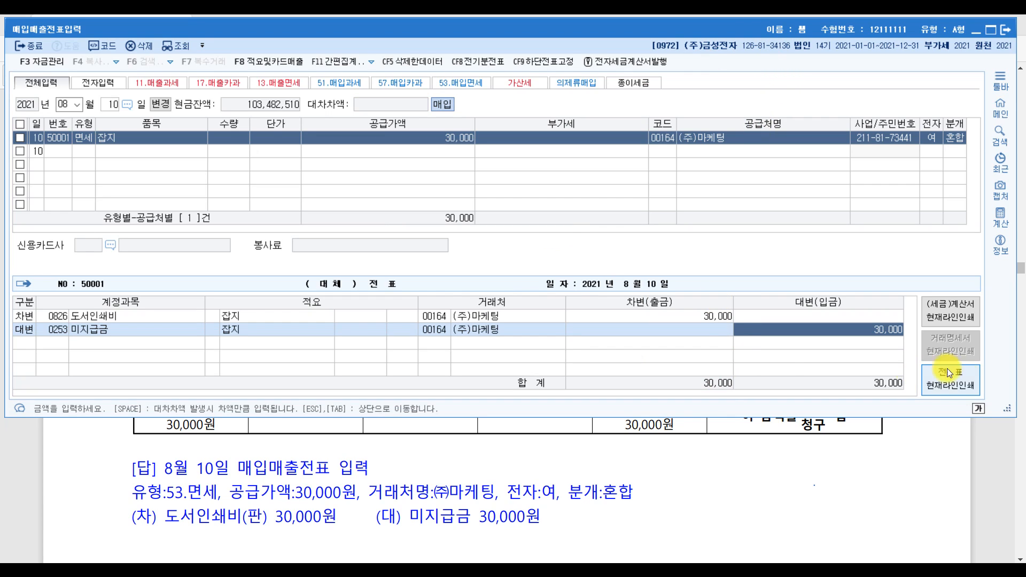
In the exam PDF's question [3], circle 생산부서 and 카드매출전표, underline and tick 카드결제 후, and underline 일반과세자이고.
left_click(989, 464)
scroll(302, 372, "down", 15)
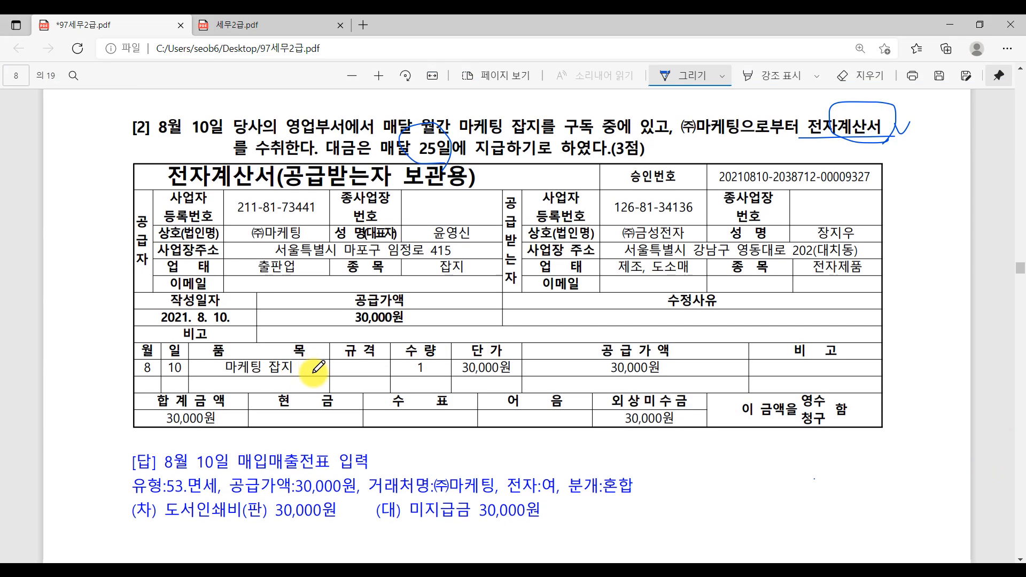
scroll(309, 368, "up", 5)
scroll(315, 363, "down", 1)
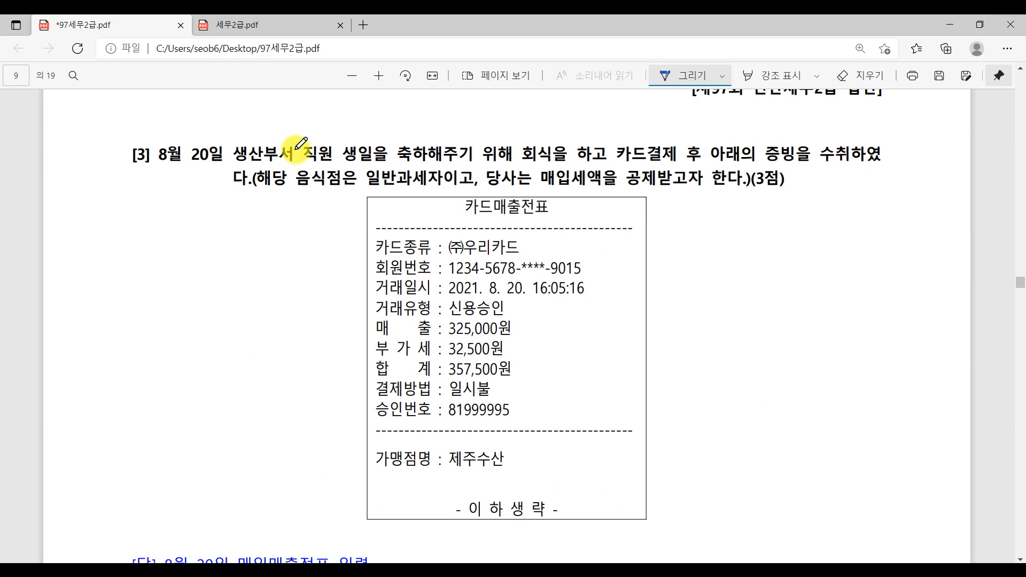
mouse_move(237, 160)
left_mouse_down()
mouse_move(268, 125)
mouse_move(246, 170)
left_mouse_up()
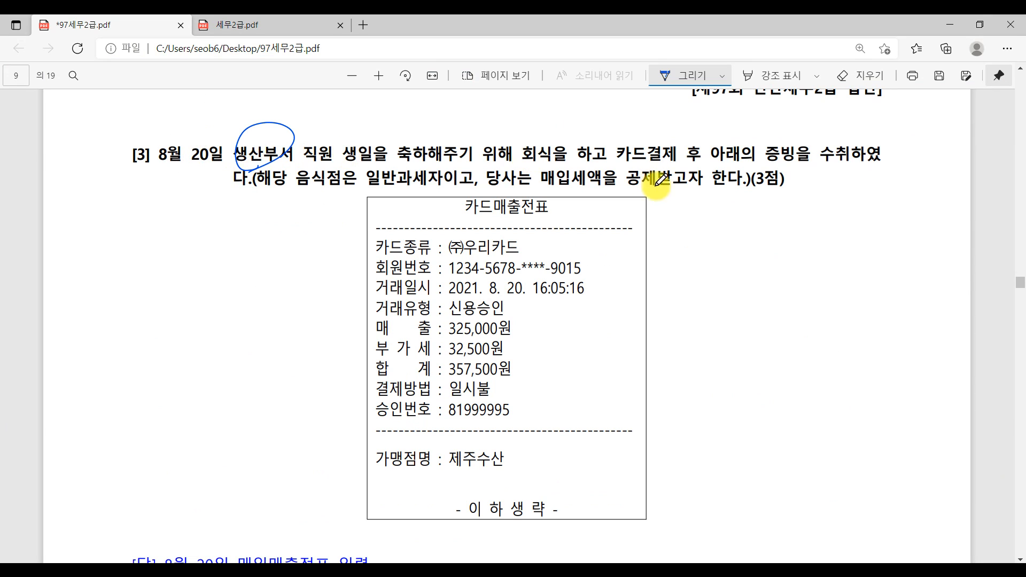
left_click_drag(612, 160, 719, 163)
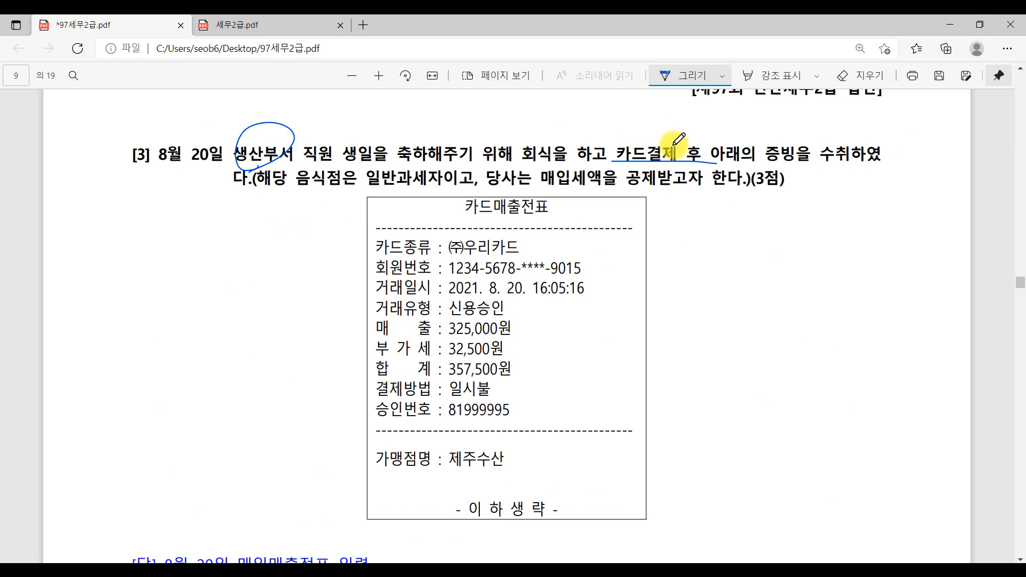
left_click_drag(639, 133, 665, 128)
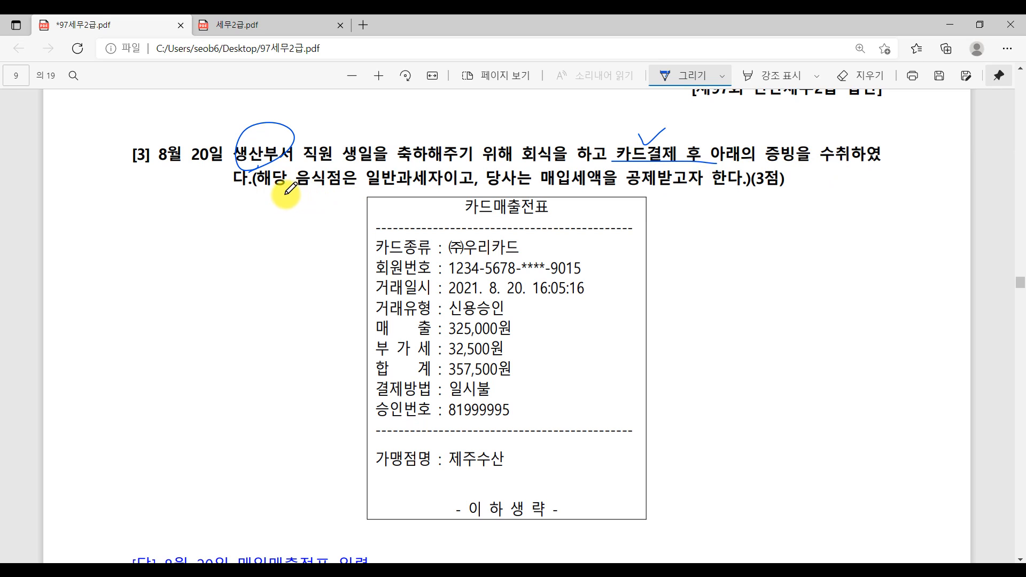
left_click_drag(367, 188, 466, 187)
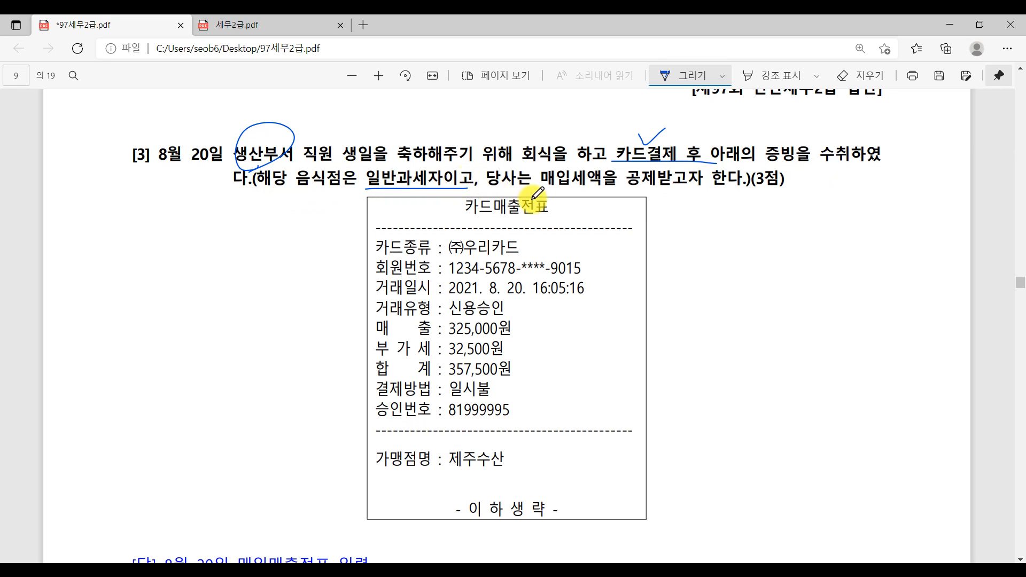
mouse_move(549, 221)
left_mouse_down()
mouse_move(563, 193)
mouse_move(480, 193)
left_mouse_up()
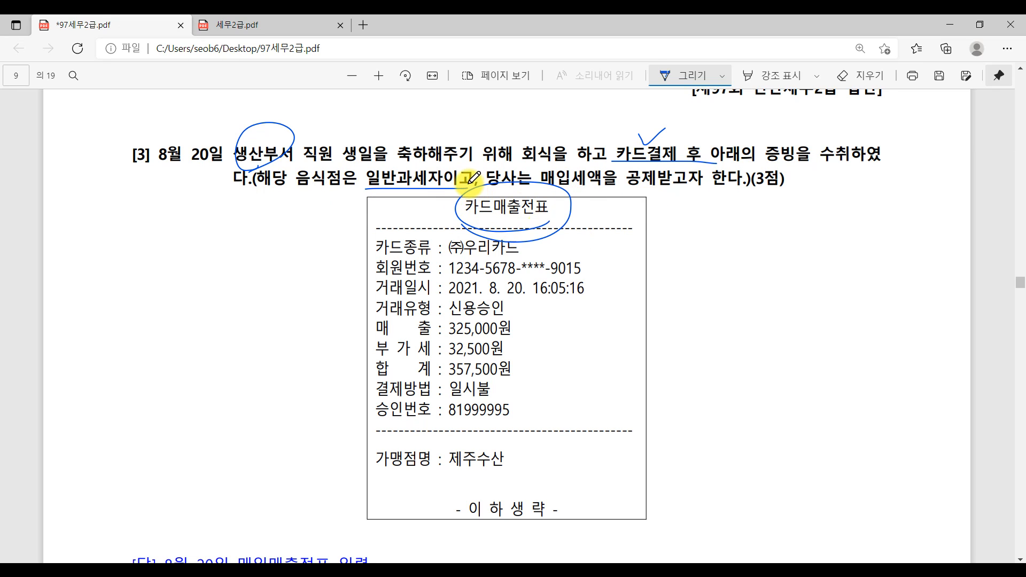
Switch to KcLep and set the voucher date to 8월 20일.
left_click(457, 574)
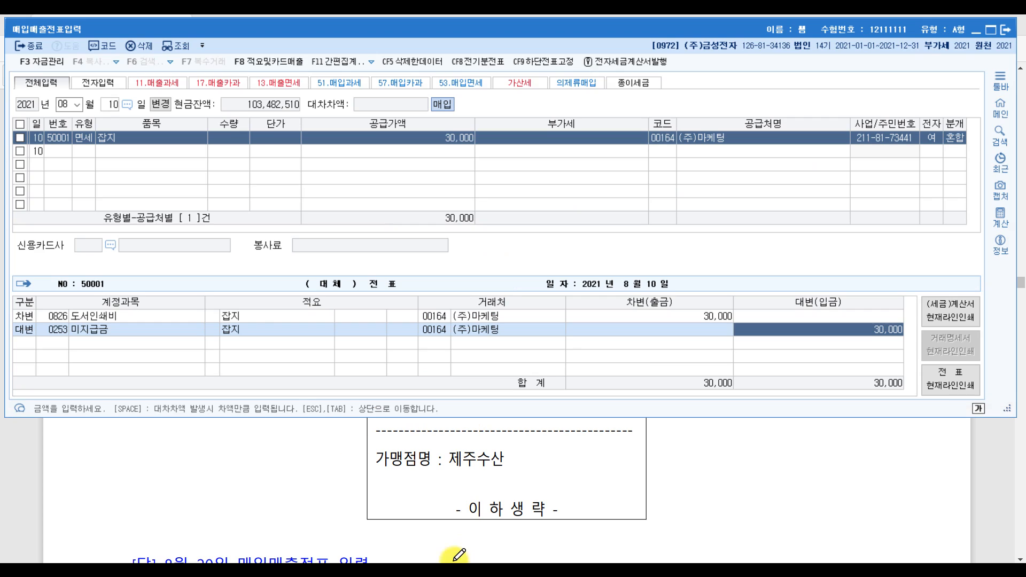
left_click(108, 104)
type("20")
key("Return")
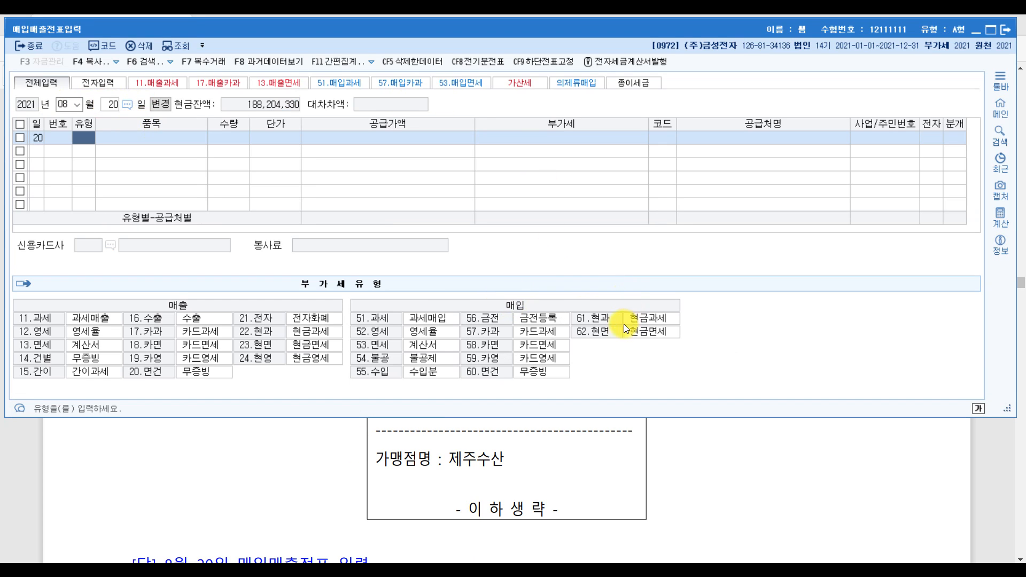
Start a 57.카과 purchase line for item 회식, leaving the quantity and unit price blank.
type("57")
key("Return")
type("회식")
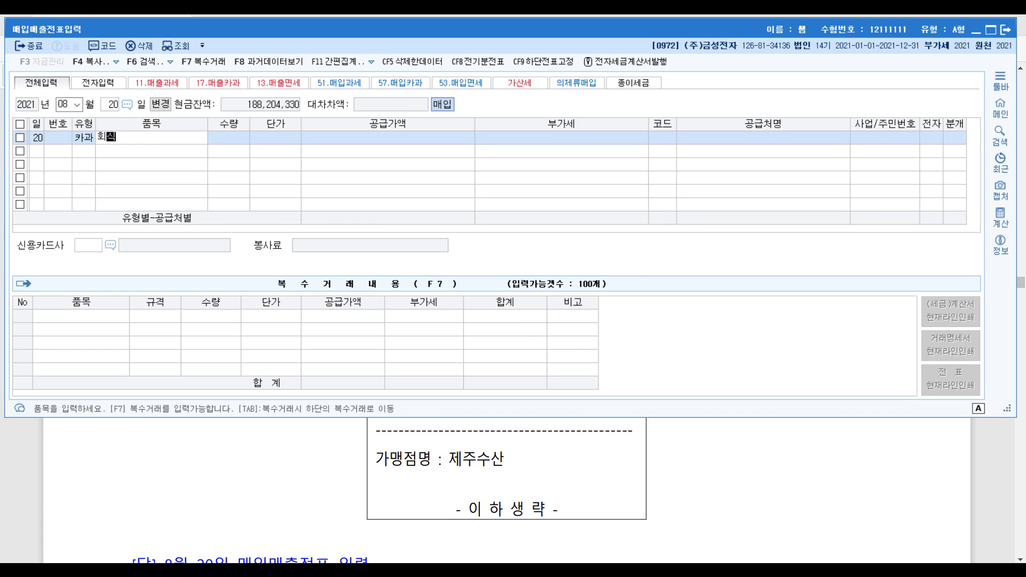
key("Return")
key("Return")
key("Return")
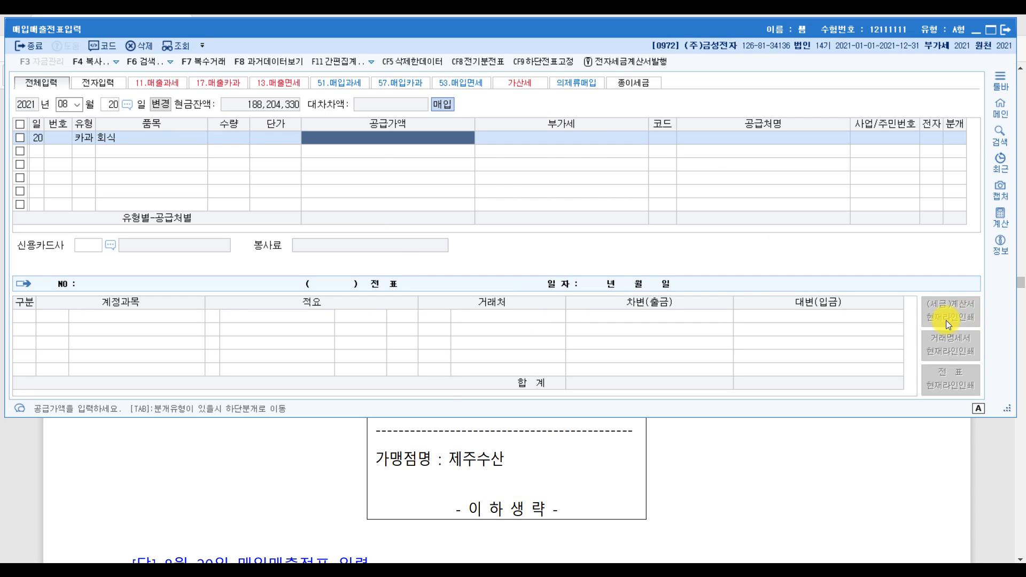
Mark the 합계 357,500원 line on question [3]'s card receipt in the exam PDF and return to KcLep.
left_click(990, 514)
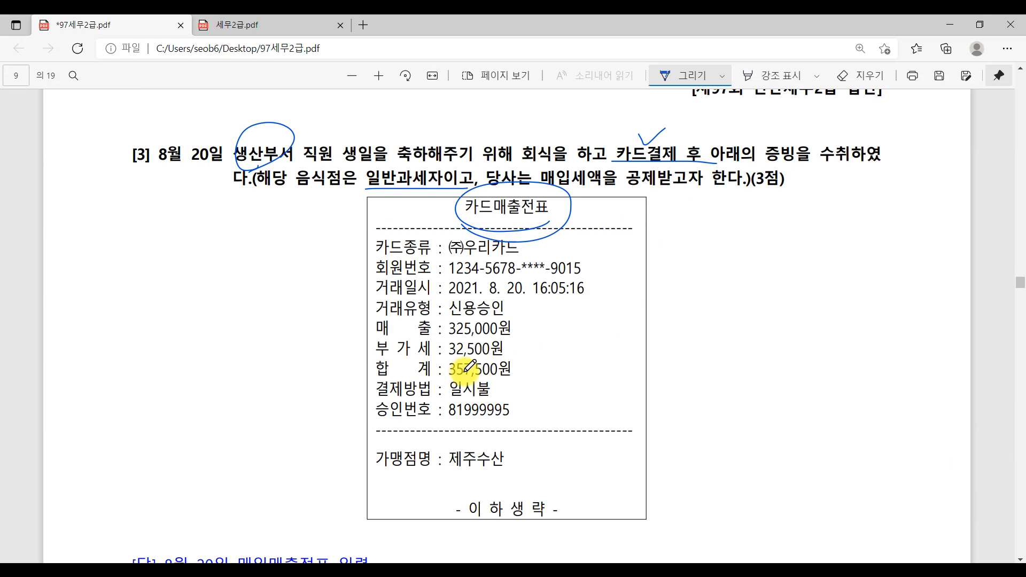
key("ctrl")
key("ctrl")
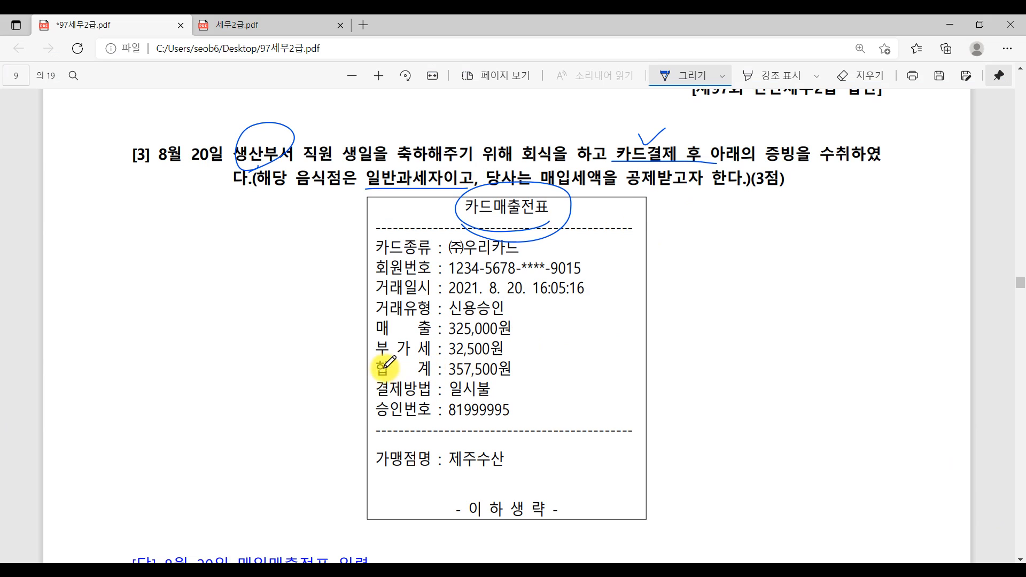
mouse_move(357, 381)
left_mouse_down()
mouse_move(584, 360)
mouse_move(355, 361)
mouse_move(562, 384)
left_mouse_up()
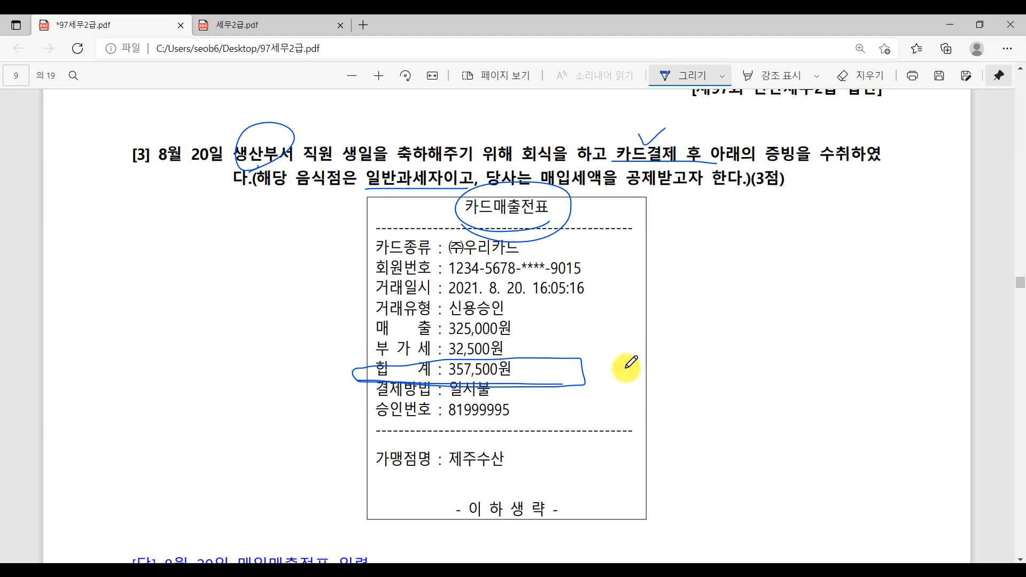
key("alt+Tab")
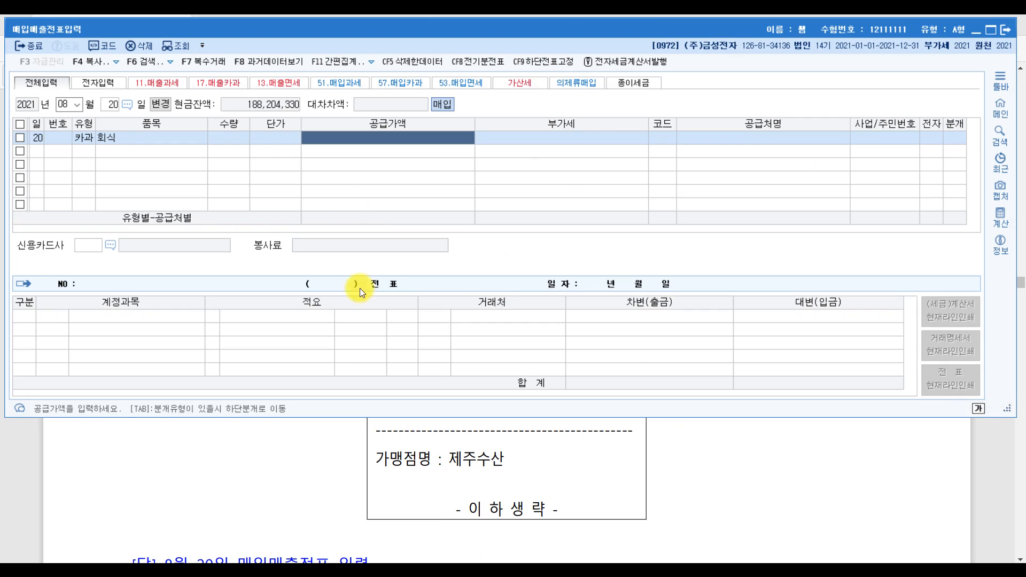
Enter 357,500 as the 공급가액 of the 회식 purchase line, letting the VAT be split off.
type("357,500")
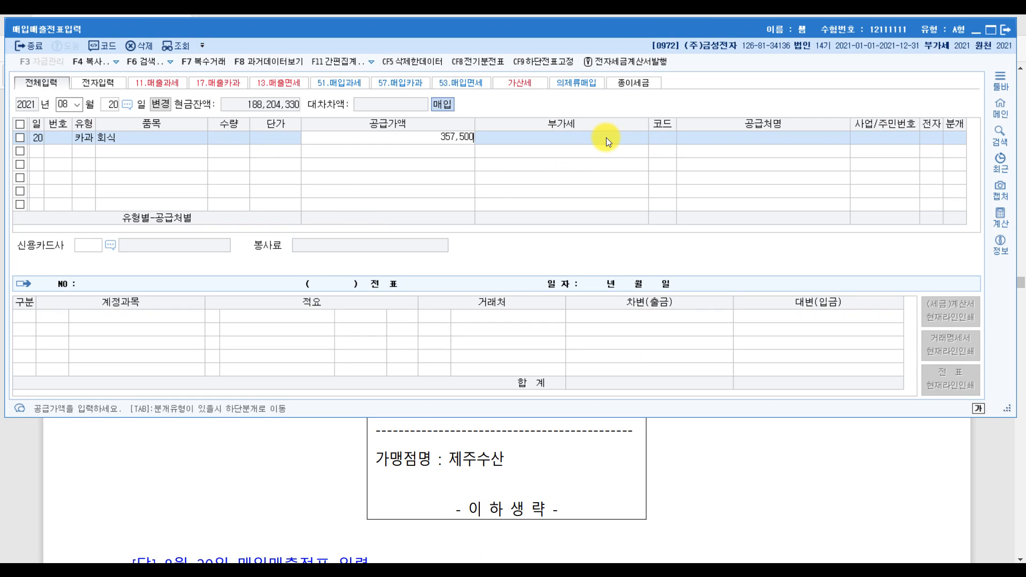
key("Return")
left_click(447, 140)
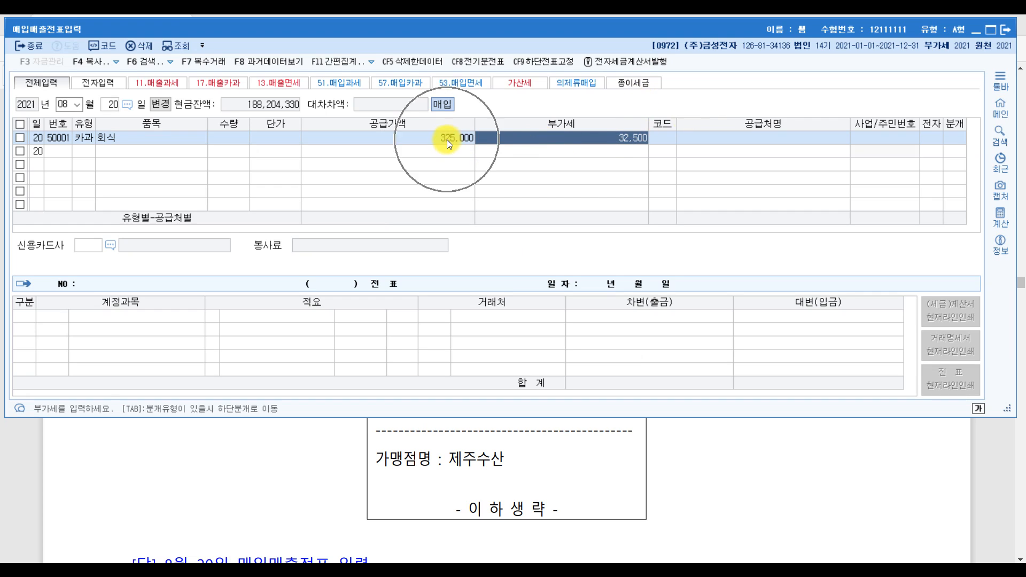
left_click(619, 143)
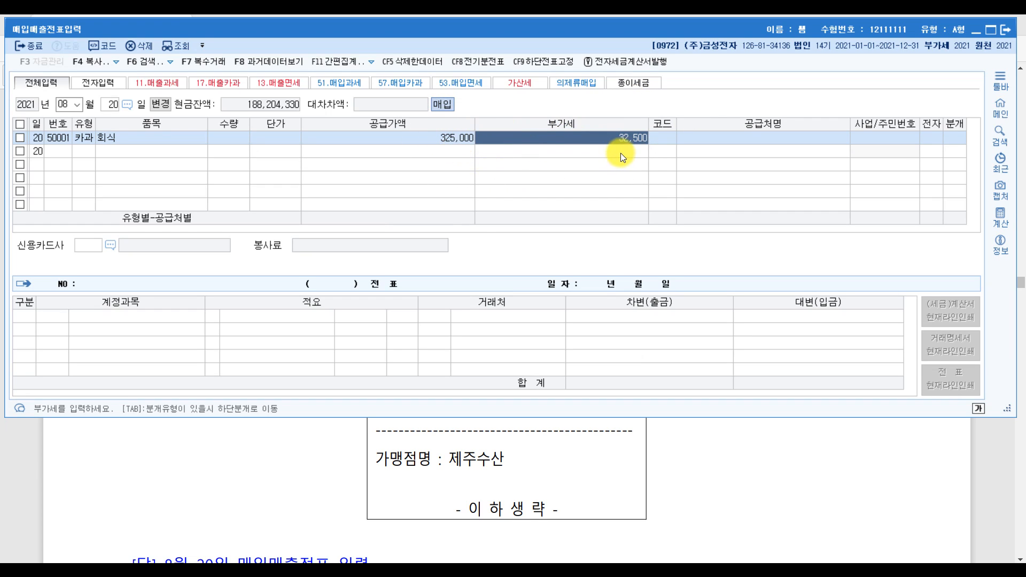
Tick the 매출 and 부가세 amounts on question [3]'s card receipt in the exam PDF and return to KcLep.
left_click(992, 468)
mouse_move(525, 319)
left_mouse_down()
mouse_move(537, 316)
mouse_move(531, 340)
left_mouse_up()
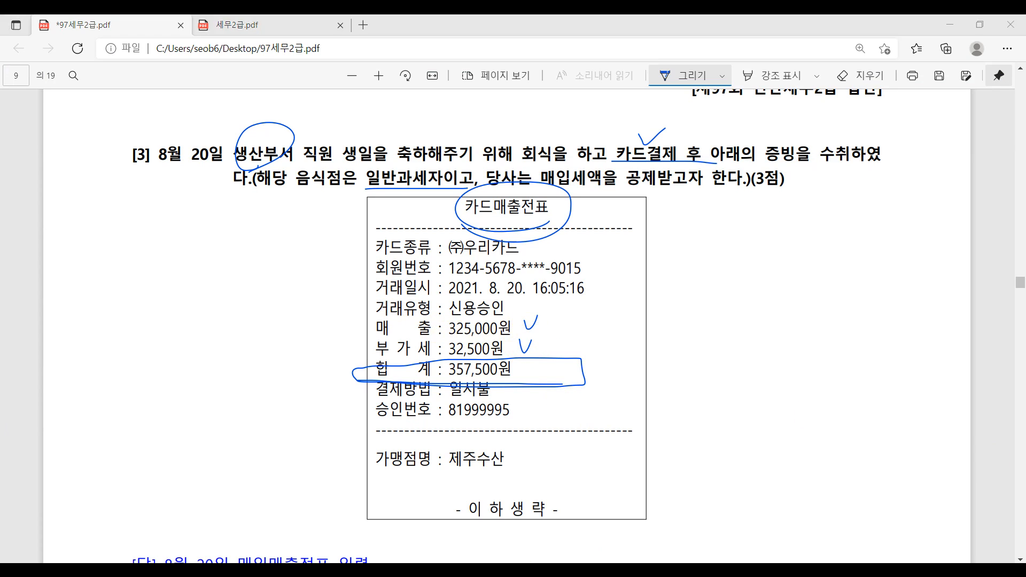
key("alt+Tab")
Accept the VAT amount and set the purchase line's supplier to 제주수산.
key("Return")
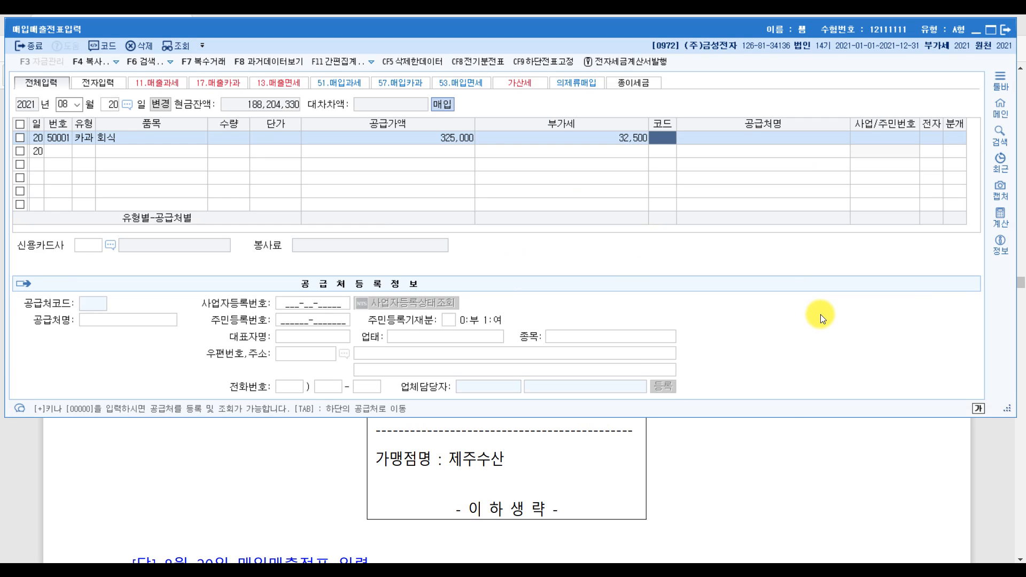
type("제주")
key("Return")
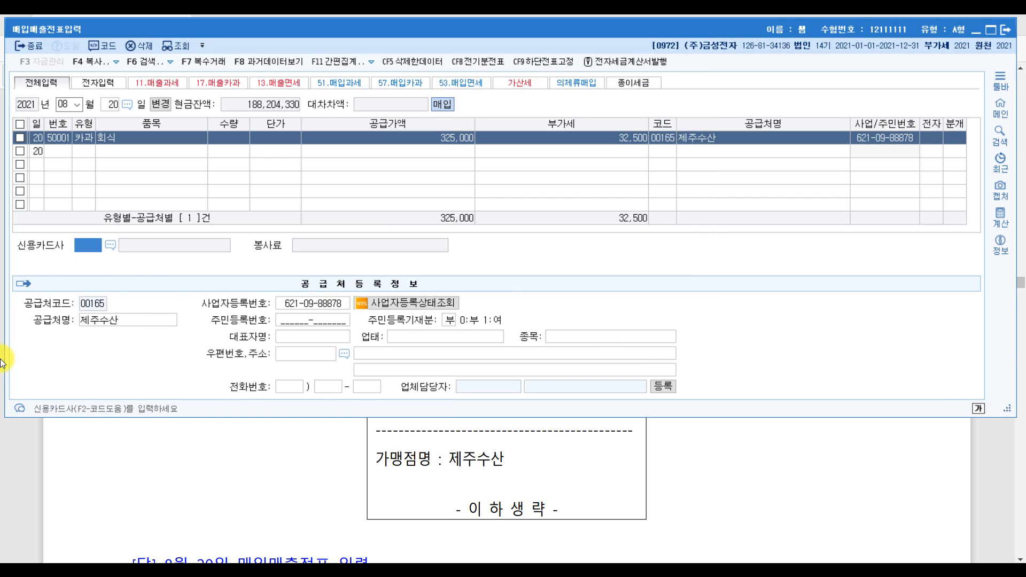
Underline ㈜우리카드 on the exam PDF's card receipt and select (주)우리카드 as the line's 신용카드사 in KcLep.
key("F2")
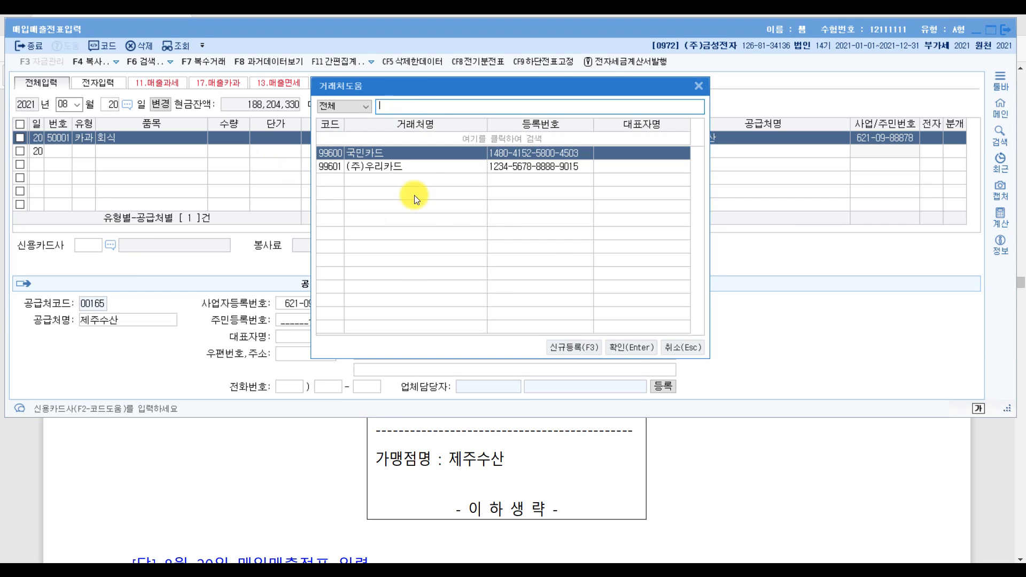
left_click(846, 453)
left_click_drag(448, 255, 553, 256)
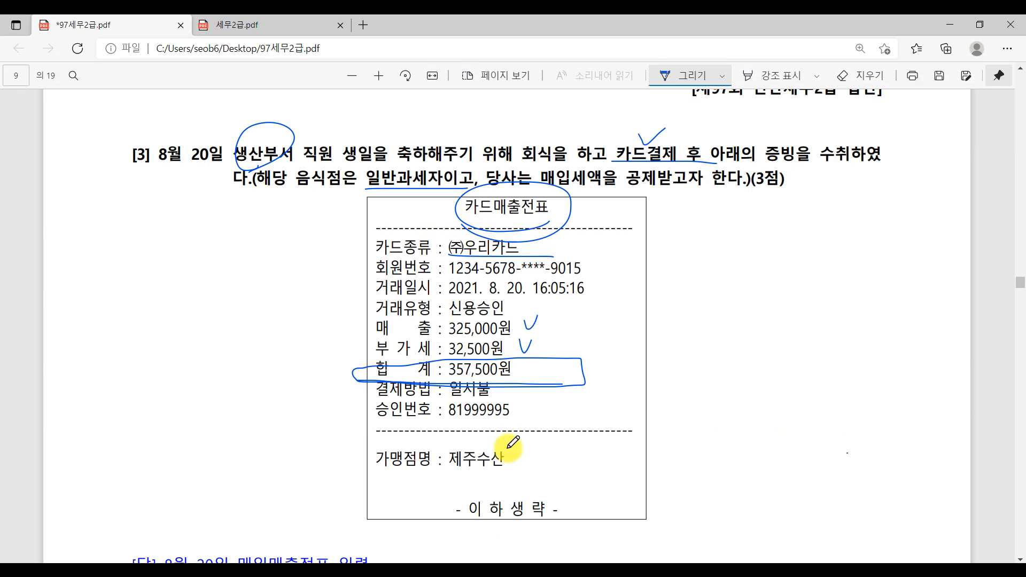
key("alt+Tab")
left_click(366, 169)
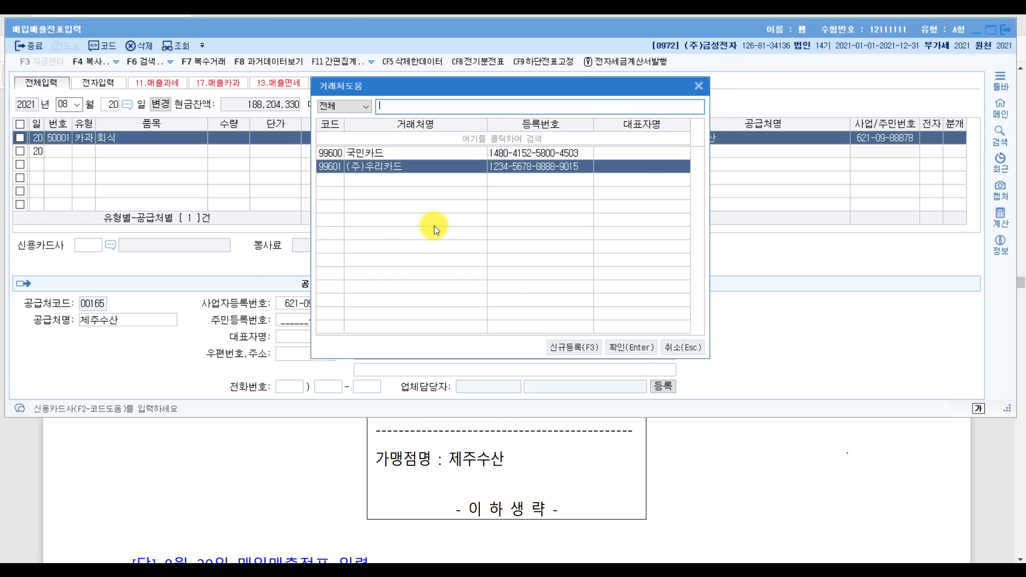
key("Return")
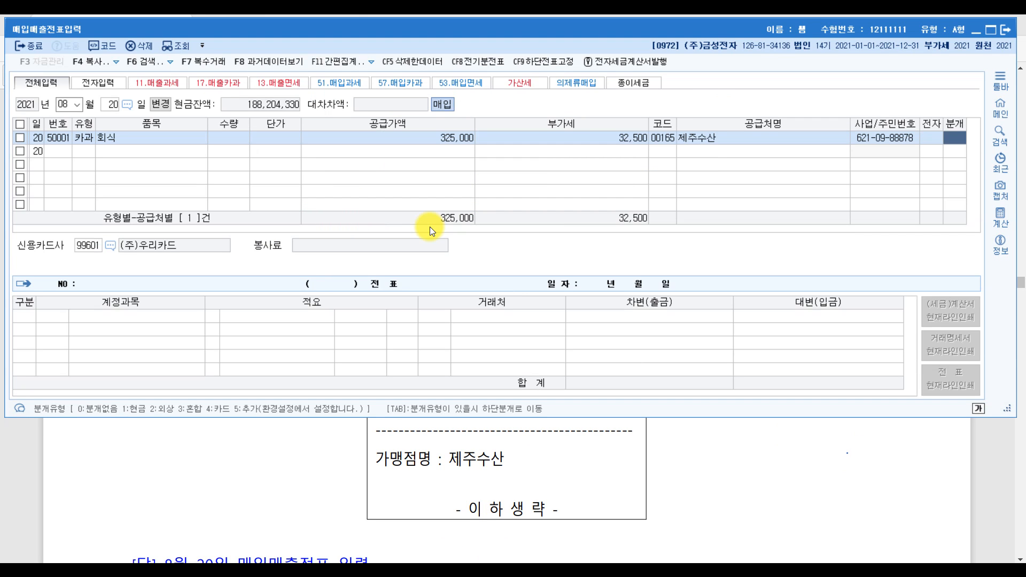
Set the 분개 type to 4 카드 and change the 원재료 debit account to 0511 복리후생비 (제조원가).
type("4")
key("Return")
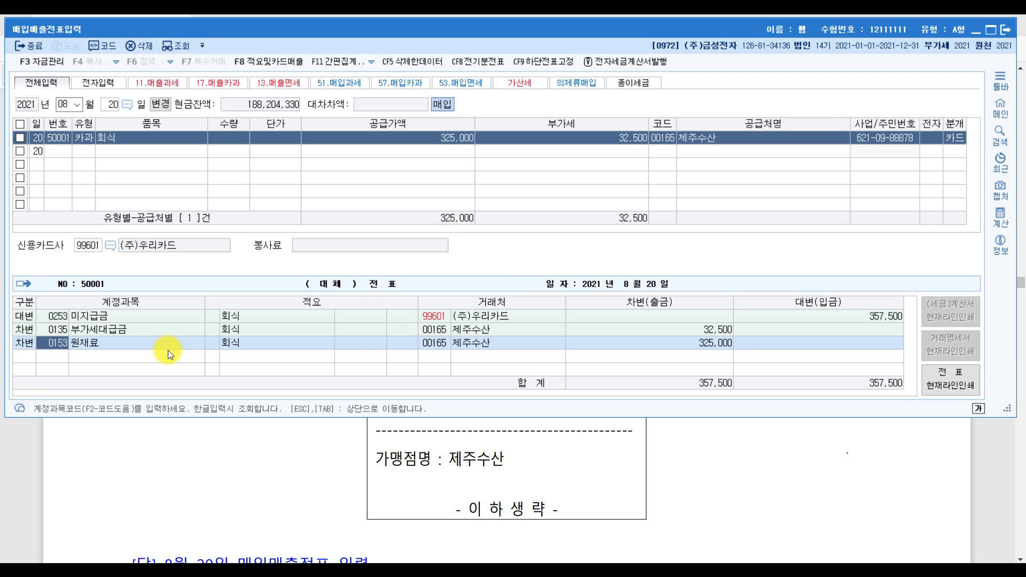
type("복리")
key("Return")
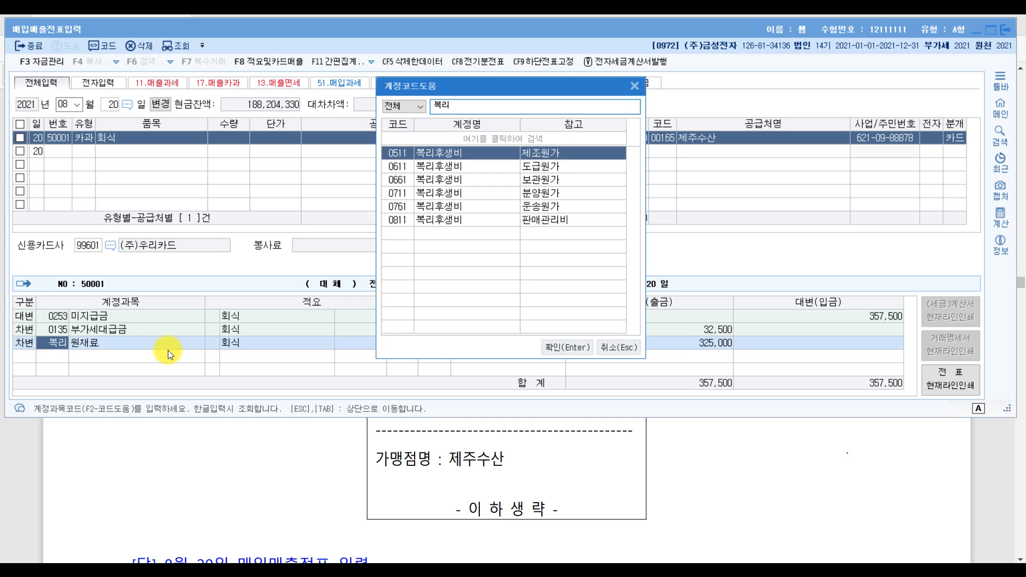
key("Return")
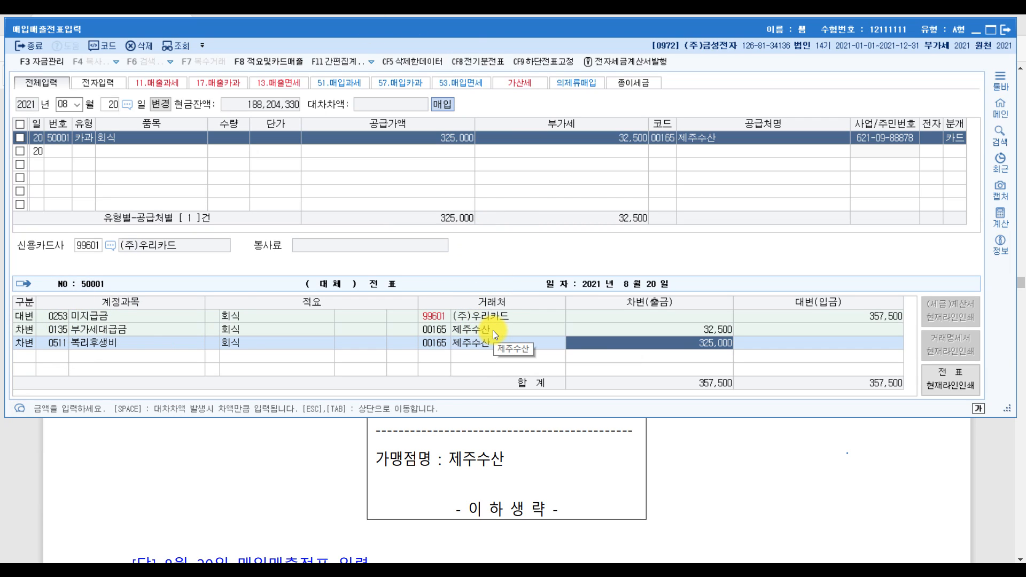
In the exam PDF's question [4], underline and tick the 주민등록번호 wording, circle 없는 and 포함, box 판매, and underline 현금영수증.
left_click(998, 497)
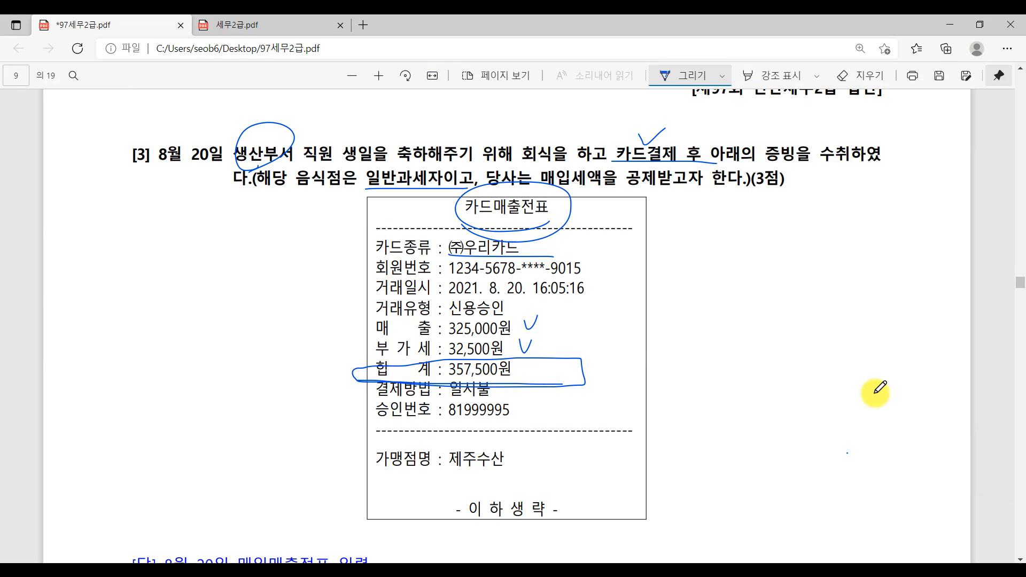
scroll(436, 363, "down", 5)
scroll(431, 369, "down", 5)
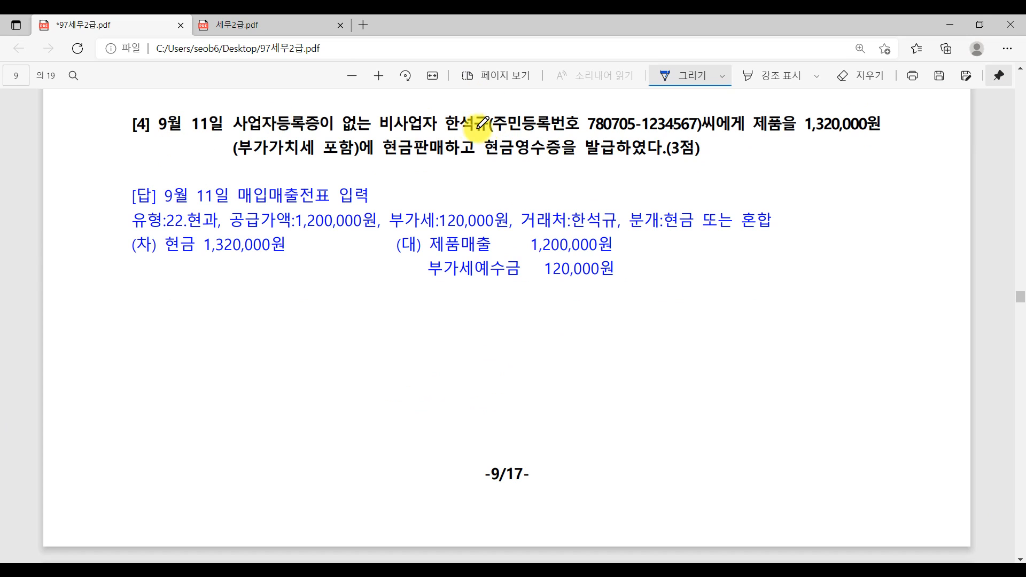
left_click_drag(545, 130, 750, 127)
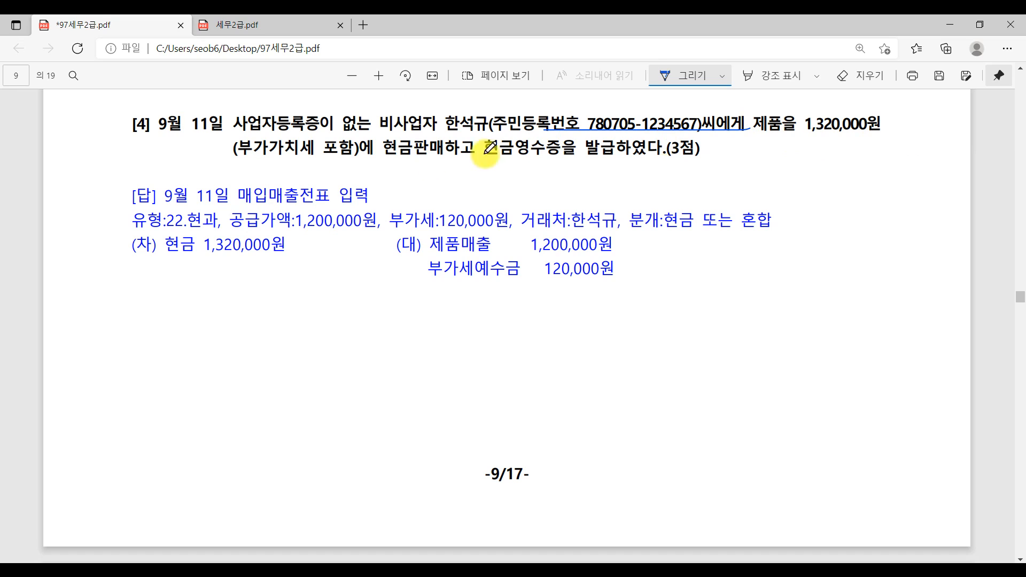
mouse_move(344, 153)
left_mouse_down()
mouse_move(344, 165)
mouse_move(371, 167)
left_mouse_up()
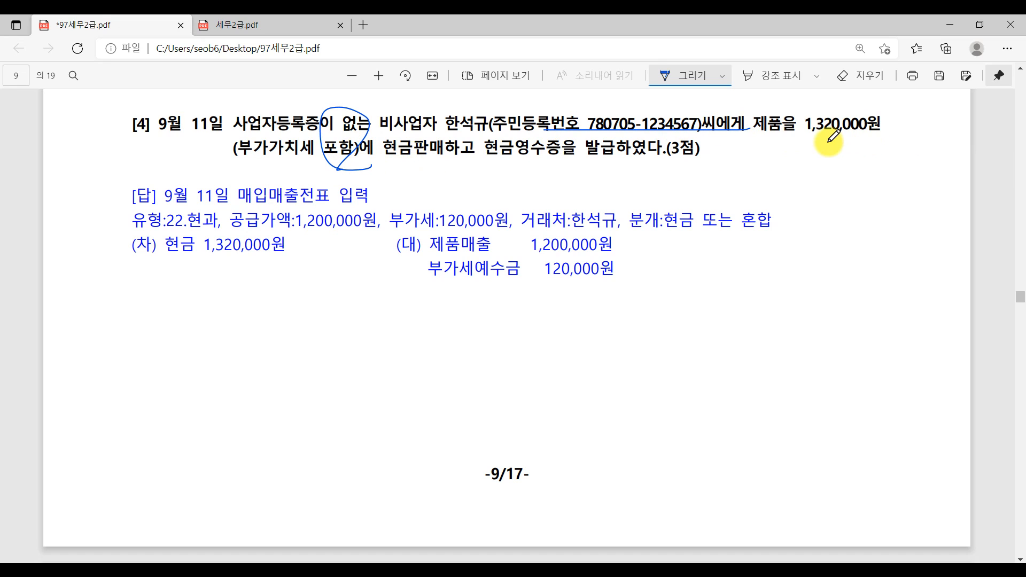
left_click_drag(427, 132, 457, 159)
left_click_drag(498, 160, 565, 161)
left_click_drag(536, 122, 558, 109)
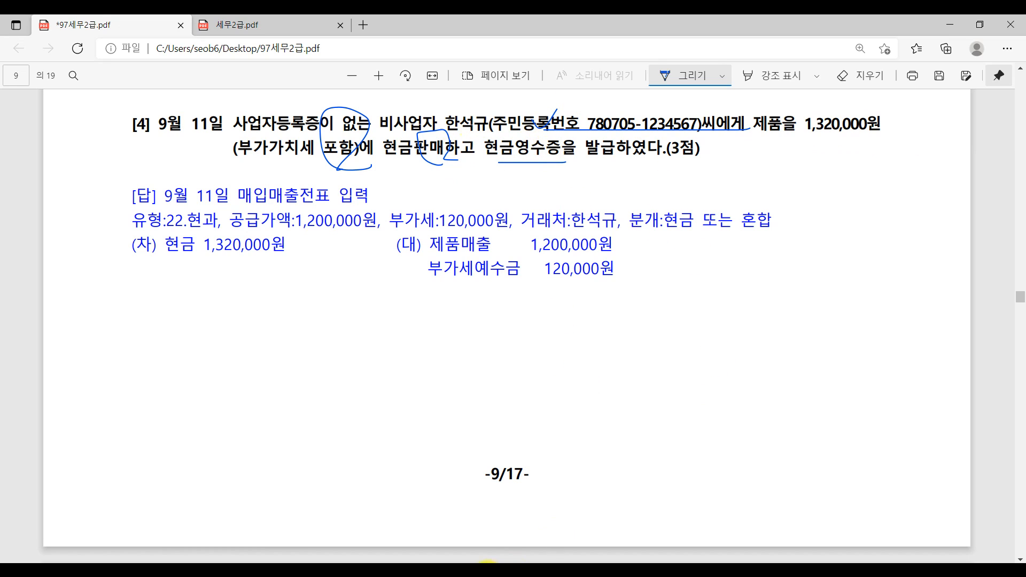
Switch to KcLep and set the voucher date to 9월 11일.
left_click(488, 570)
left_click(69, 102)
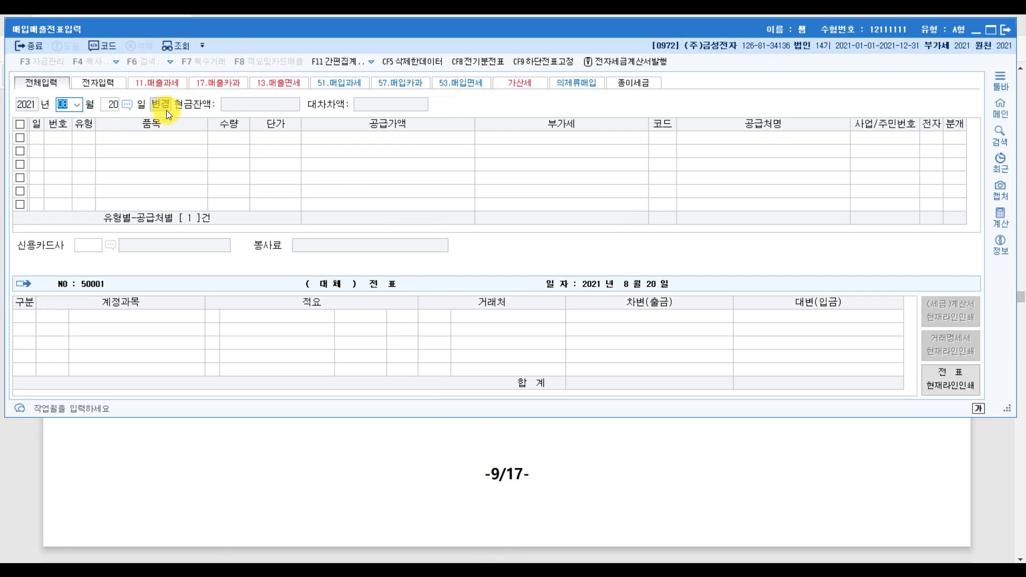
type("9")
key("Return")
type("11")
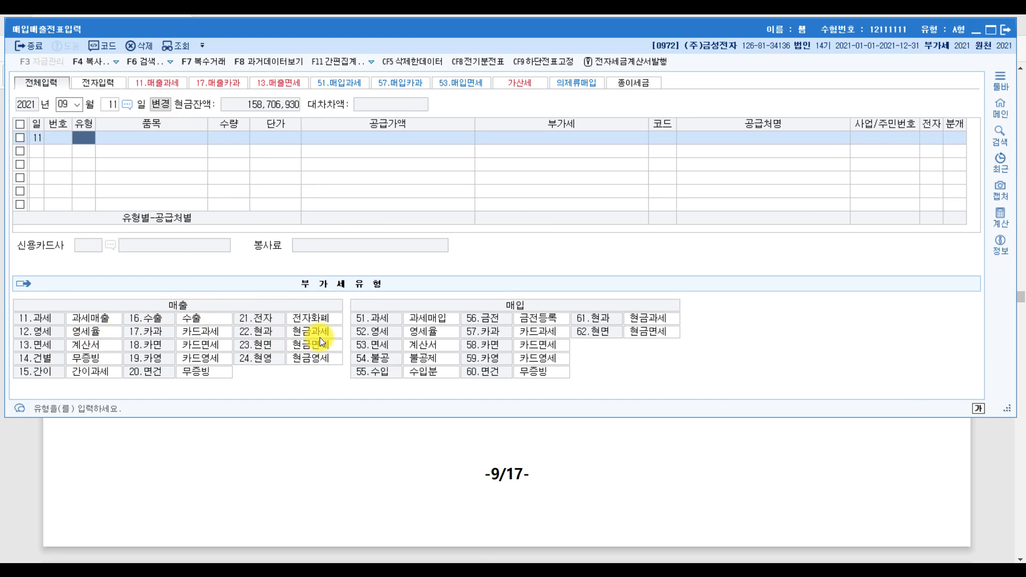
Start a 22.현과 sales line for item 제품 with 공급가액 1320000, leaving quantity and unit price blank and accepting the VAT.
type("22")
key("Return")
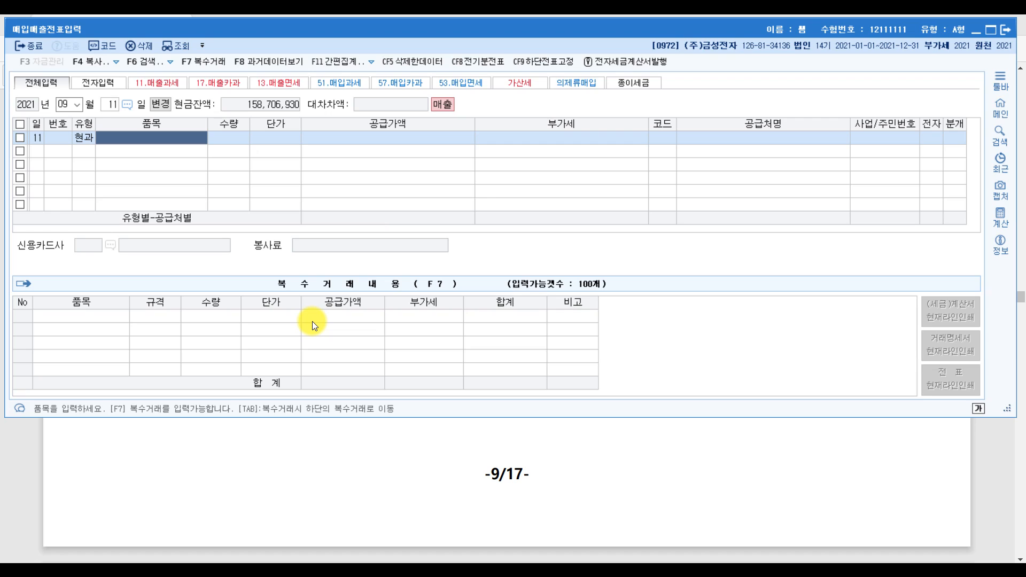
type("제품")
key("Return")
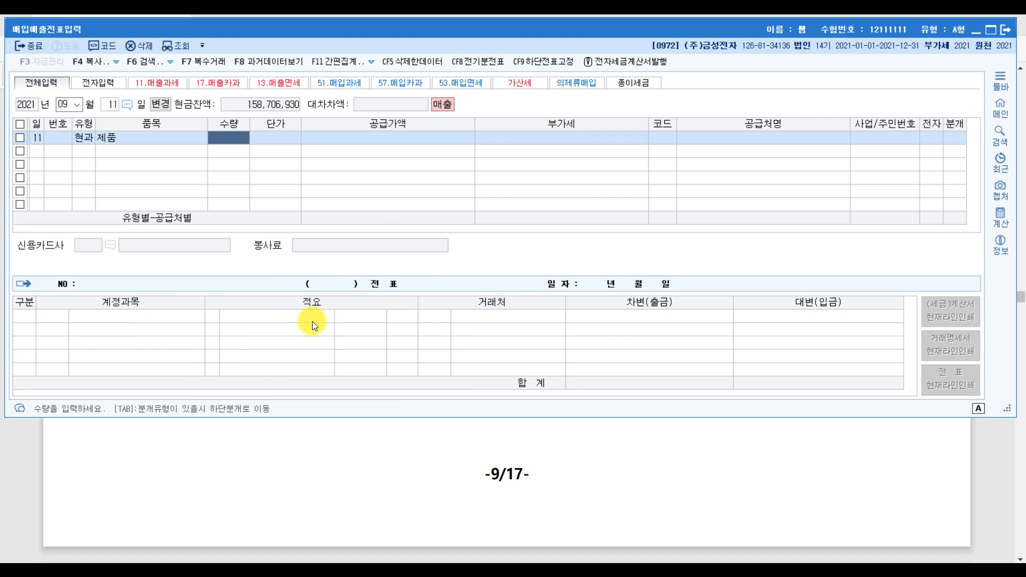
key("Return")
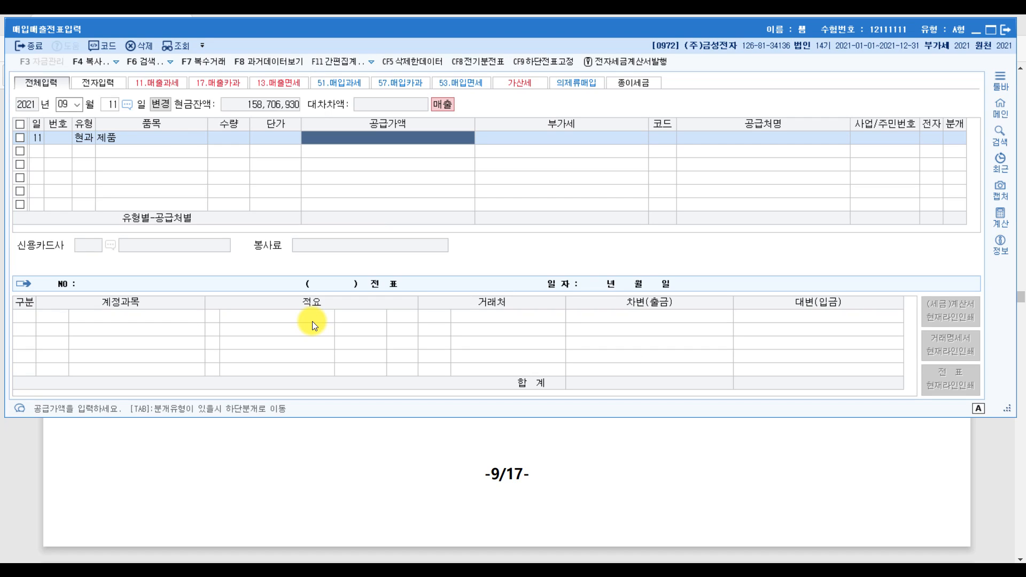
type("1320000")
key("Return")
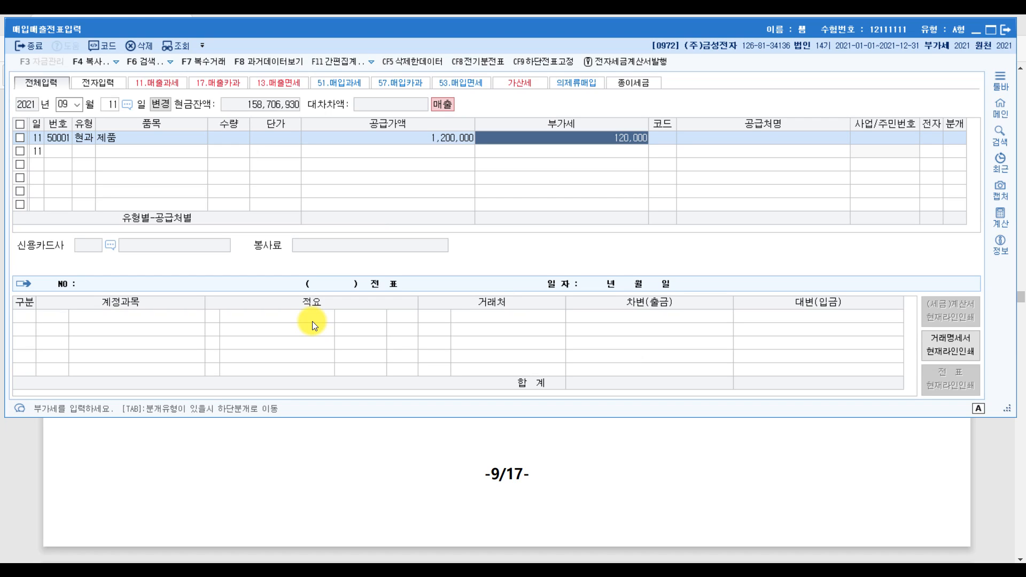
key("Return")
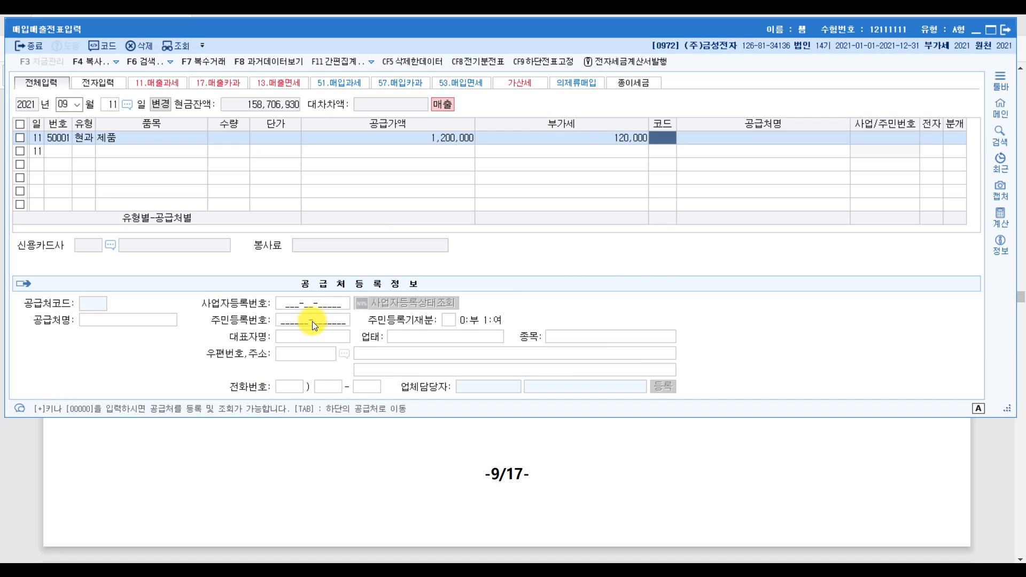
Set the sales line's customer to the individual named in question [4] and the 분개 type to 1 현금.
type("한석")
key("Return")
key("Return")
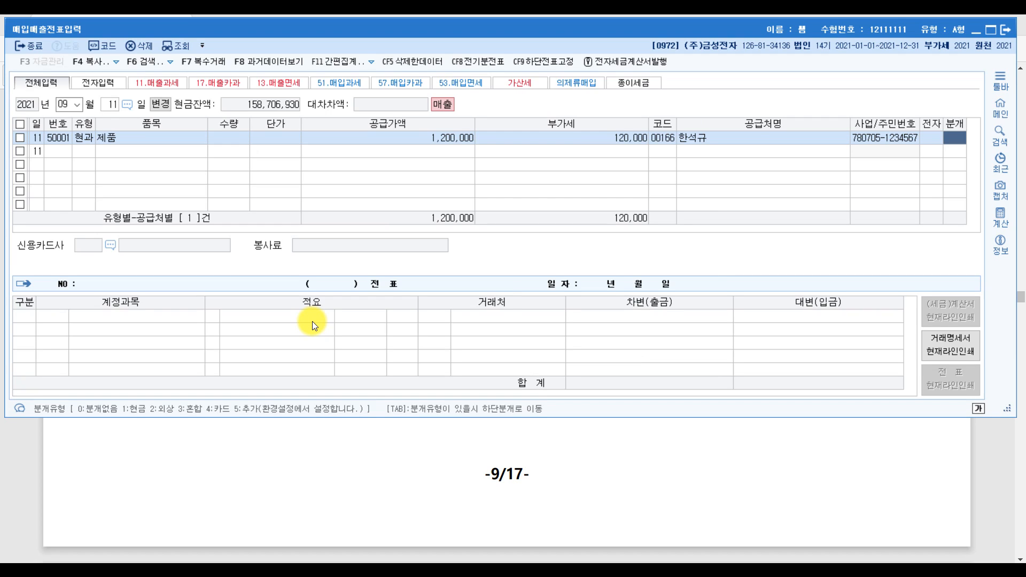
type("1")
key("Return")
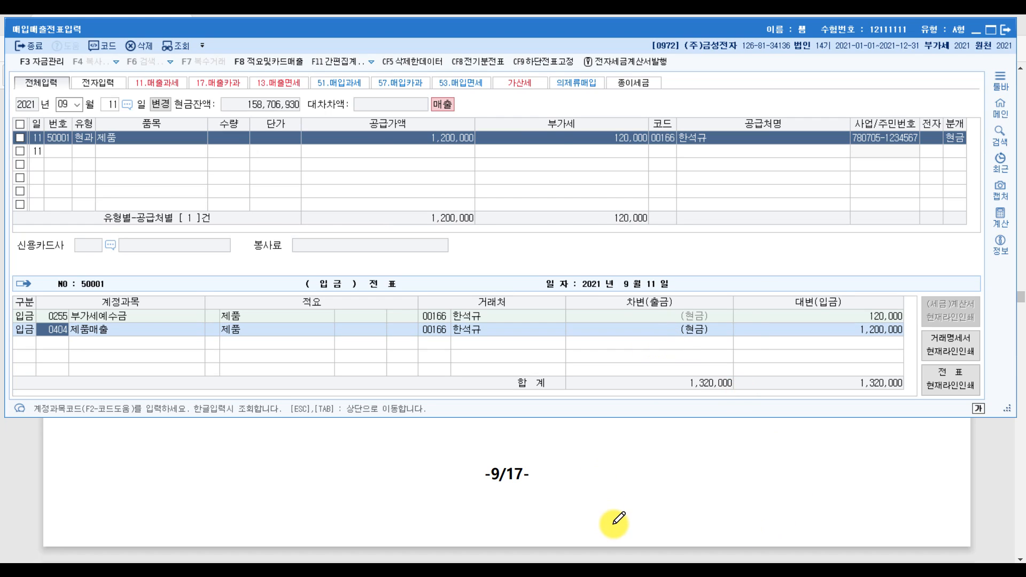
In the exam PDF's question [5], underline 9월 30일 and 보통예금으로 지급하였다, circle 포함, and underline and tick 전자세금계산서.
left_click(637, 512)
scroll(176, 298, "down", 10)
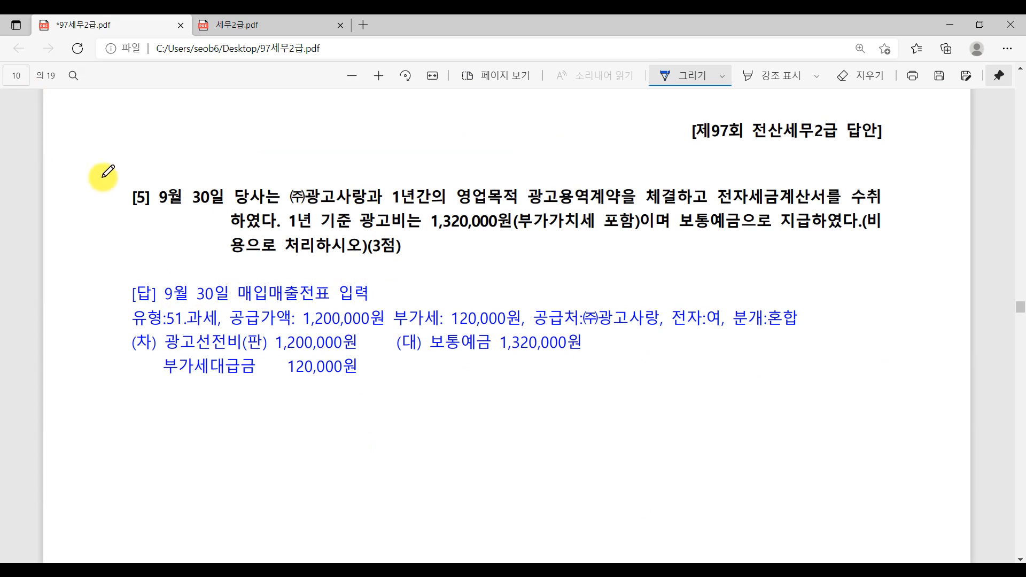
left_click_drag(162, 218, 228, 216)
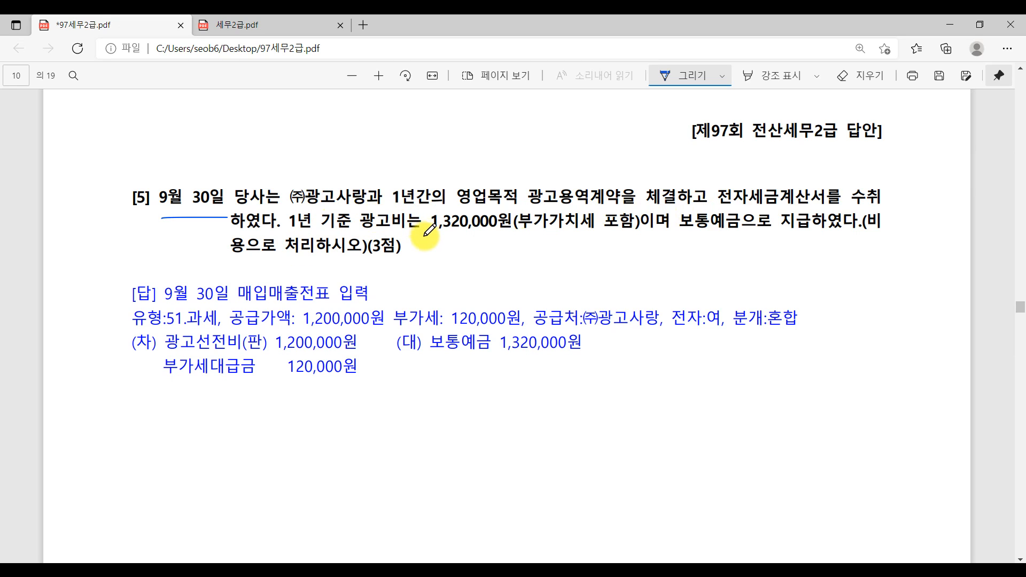
left_click_drag(615, 235, 616, 238)
left_click_drag(691, 235, 852, 234)
left_click_drag(731, 209, 834, 209)
mouse_move(788, 159)
left_mouse_down()
mouse_move(828, 141)
mouse_move(809, 190)
mouse_move(828, 142)
left_mouse_up()
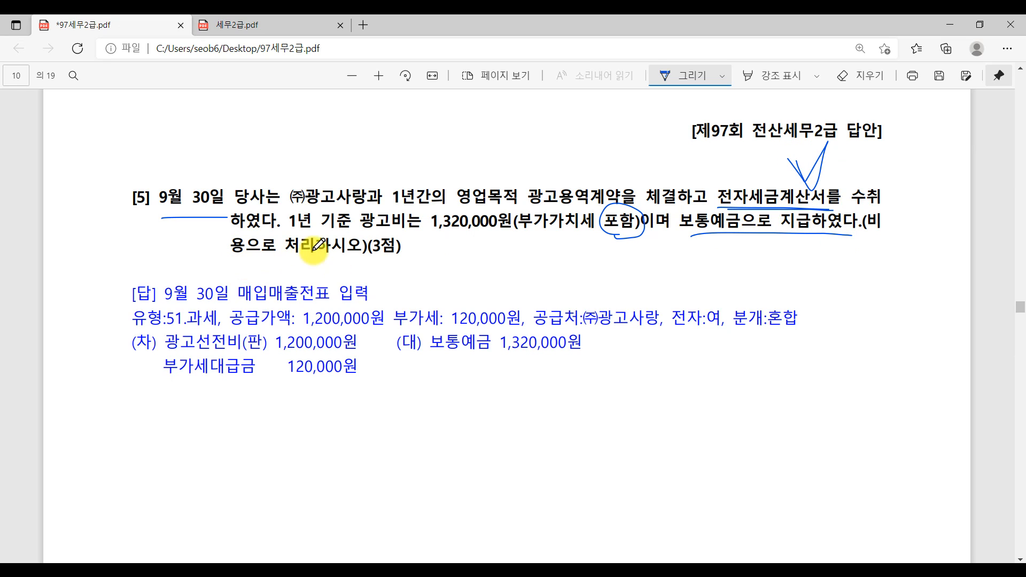
Underline 광고비 and circle the words 비용으로 across both lines of question [5].
left_click_drag(357, 231, 414, 231)
left_click_drag(873, 233, 831, 235)
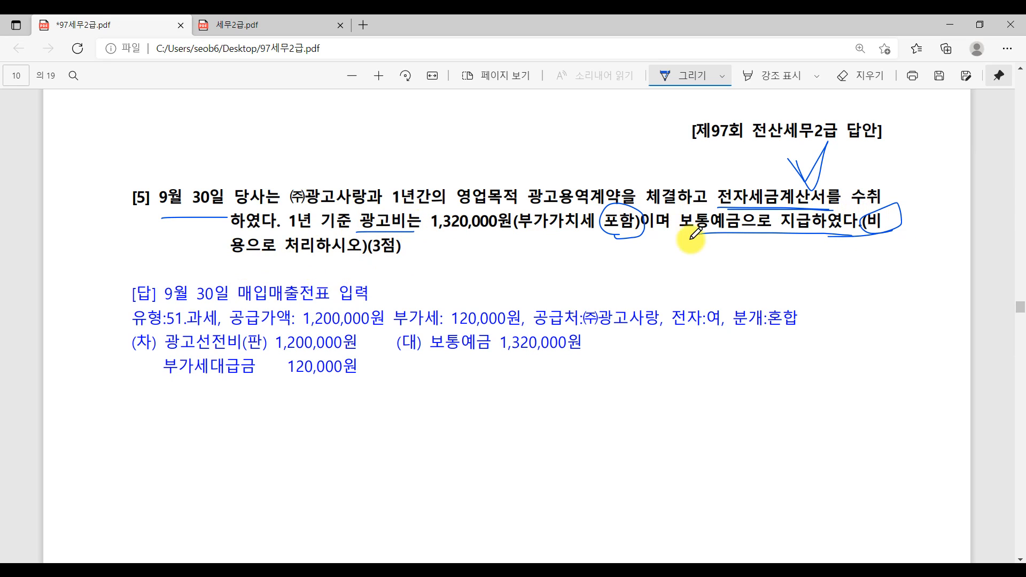
left_click_drag(275, 261, 297, 237)
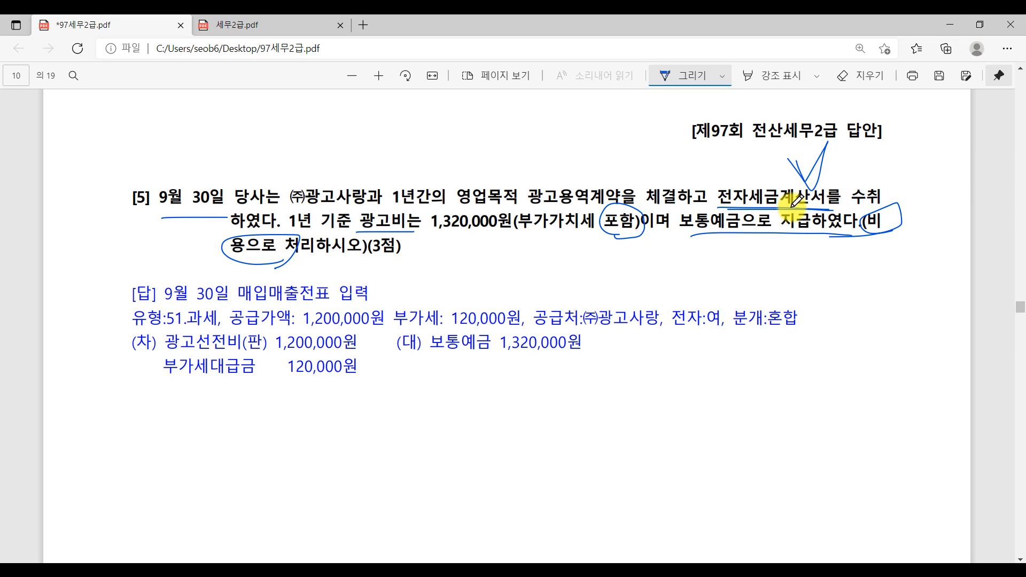
Draw an arrow from 비용 to a handwritten 선급비용 note, circle the note and cross it out, and return to KcLep.
mouse_move(877, 232)
left_mouse_down()
mouse_move(871, 305)
mouse_move(863, 297)
left_mouse_up()
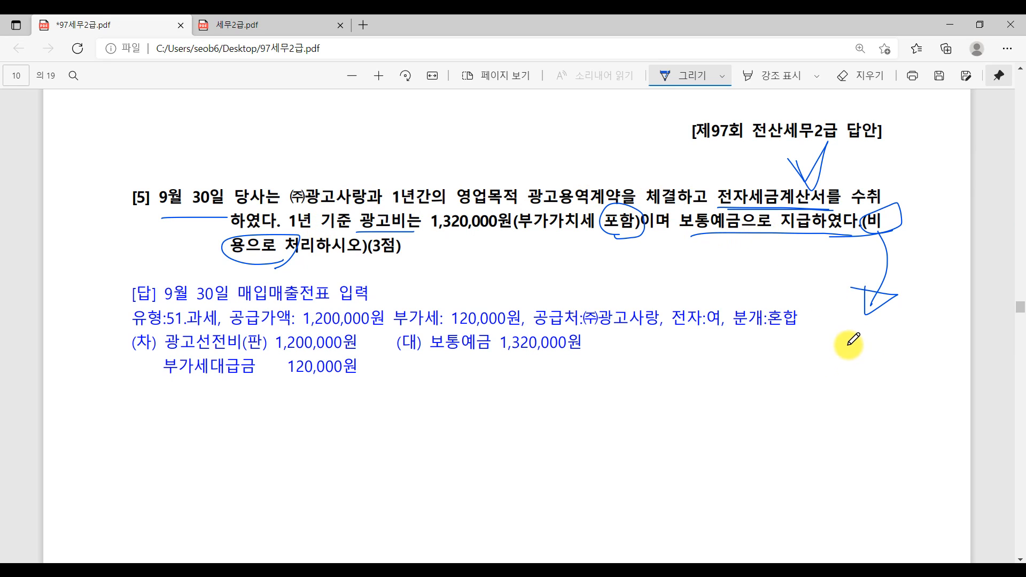
mouse_move(848, 326)
left_mouse_down()
mouse_move(835, 361)
mouse_move(859, 375)
mouse_move(877, 348)
left_mouse_up()
mouse_move(874, 333)
left_mouse_down()
mouse_move(871, 377)
mouse_move(885, 383)
mouse_move(882, 354)
mouse_move(893, 371)
mouse_move(916, 348)
mouse_move(924, 394)
mouse_move(940, 374)
mouse_move(956, 395)
mouse_move(924, 432)
mouse_move(831, 323)
mouse_move(946, 449)
mouse_move(897, 442)
mouse_move(847, 298)
mouse_move(1000, 335)
mouse_move(1022, 396)
left_mouse_up()
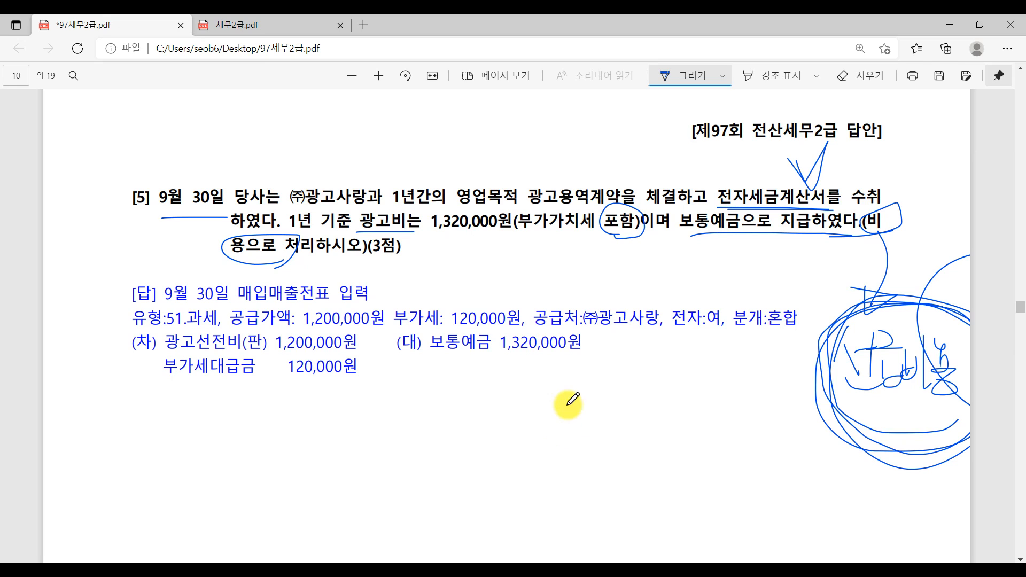
left_click(505, 574)
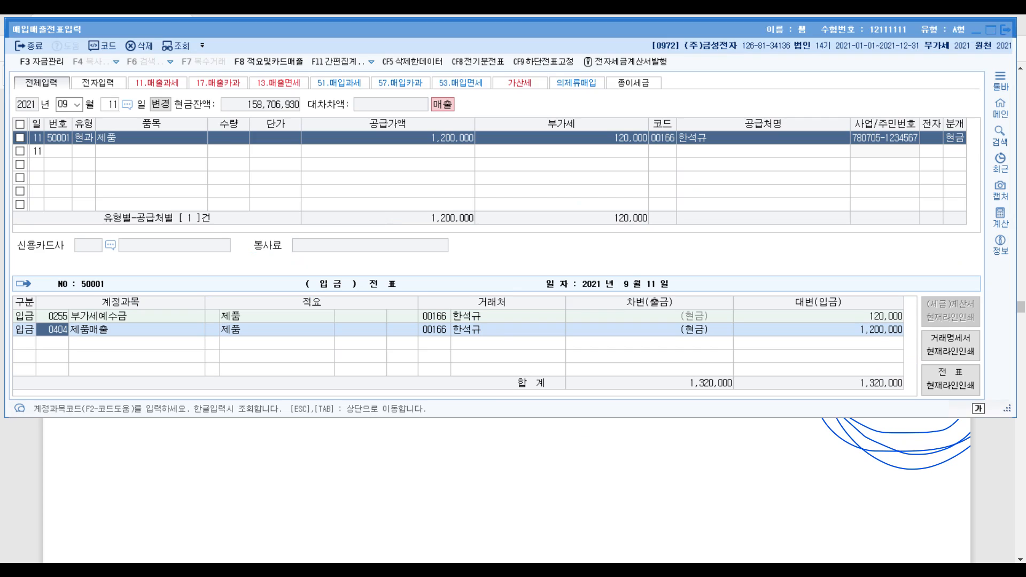
Start a new voucher line for September 30, 2021 with VAT type 51.과세.
left_click(104, 103)
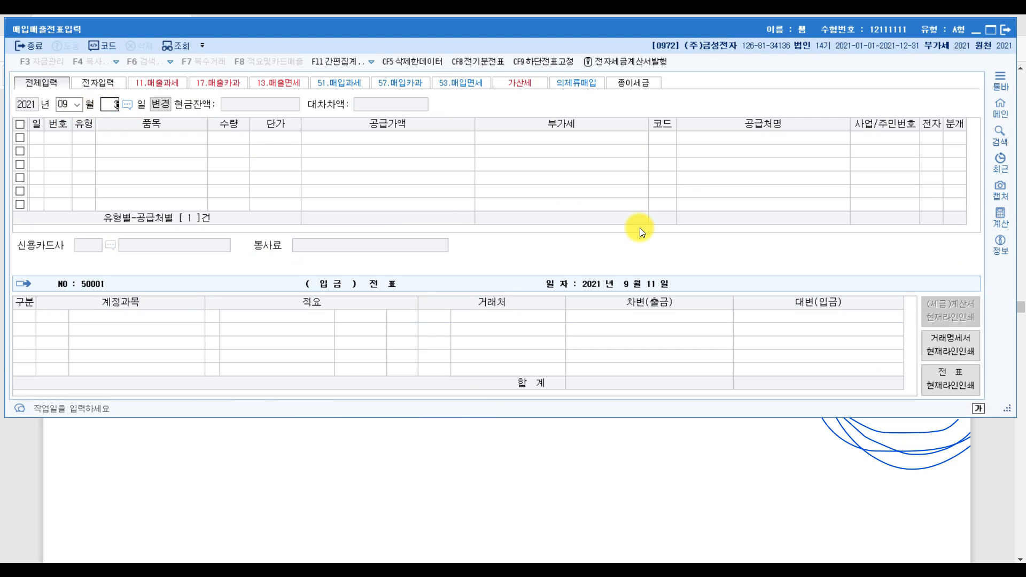
type("30")
key("Return")
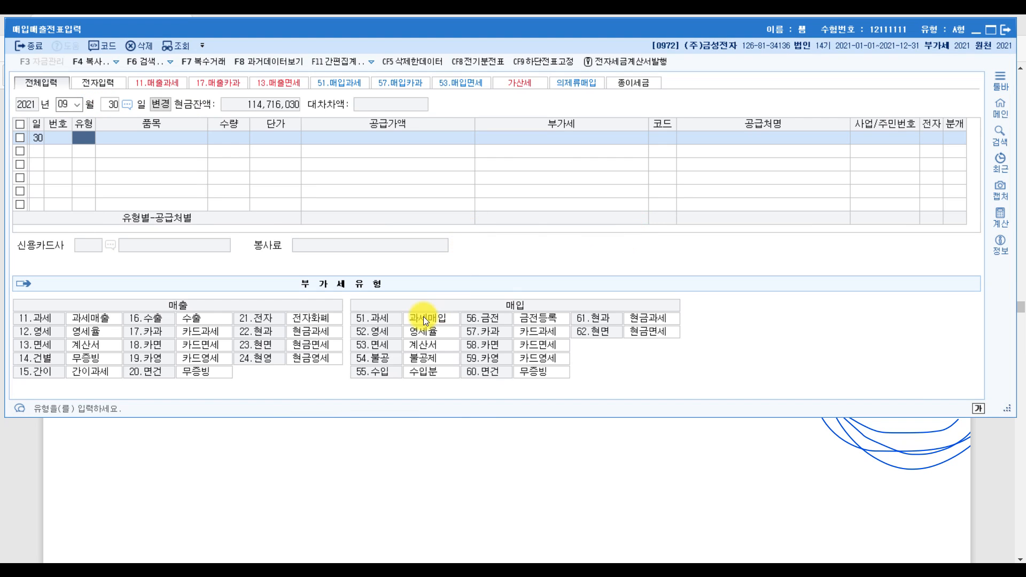
type("51")
key("Return")
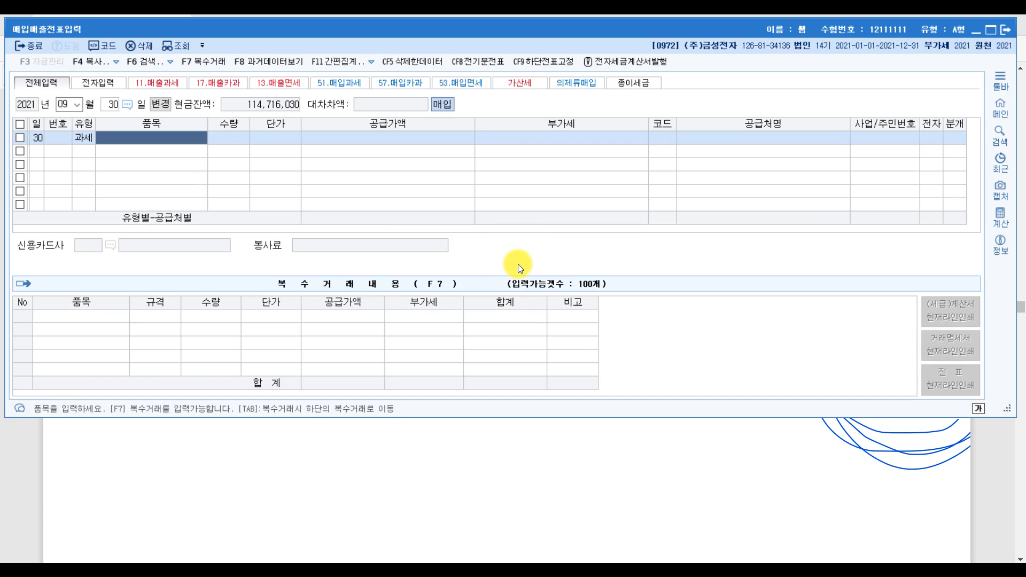
Enter 광고 as the purchase line's item, leaving the quantity and unit price blank.
type("광고")
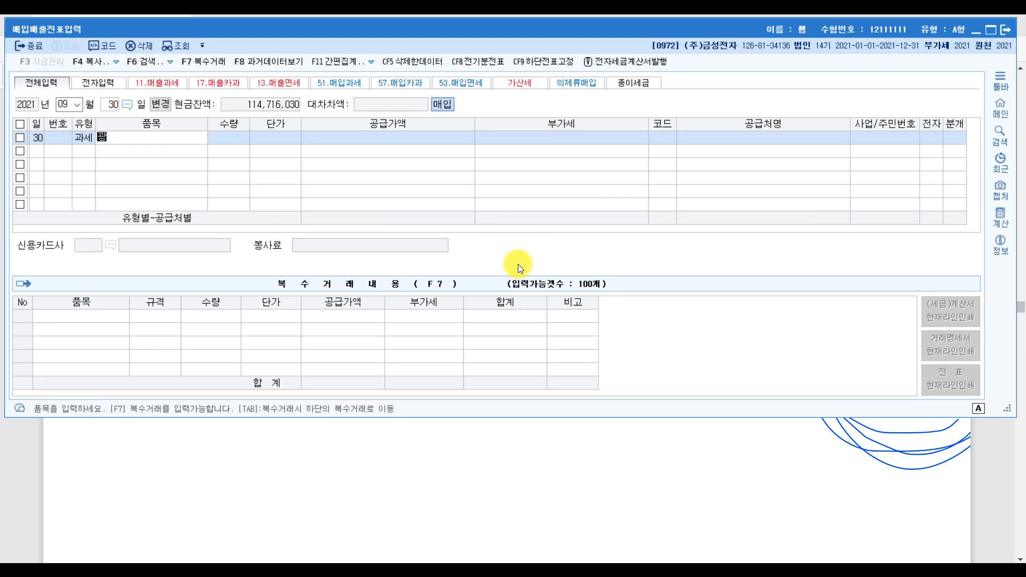
key("BackSpace")
key("BackSpace")
type("광고")
key("Return")
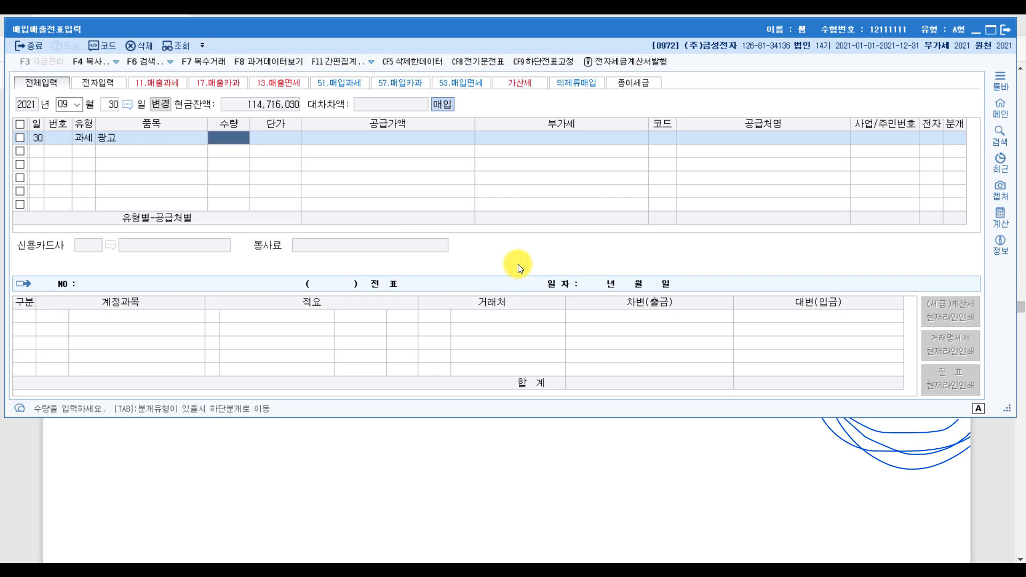
key("Return")
key("Return")
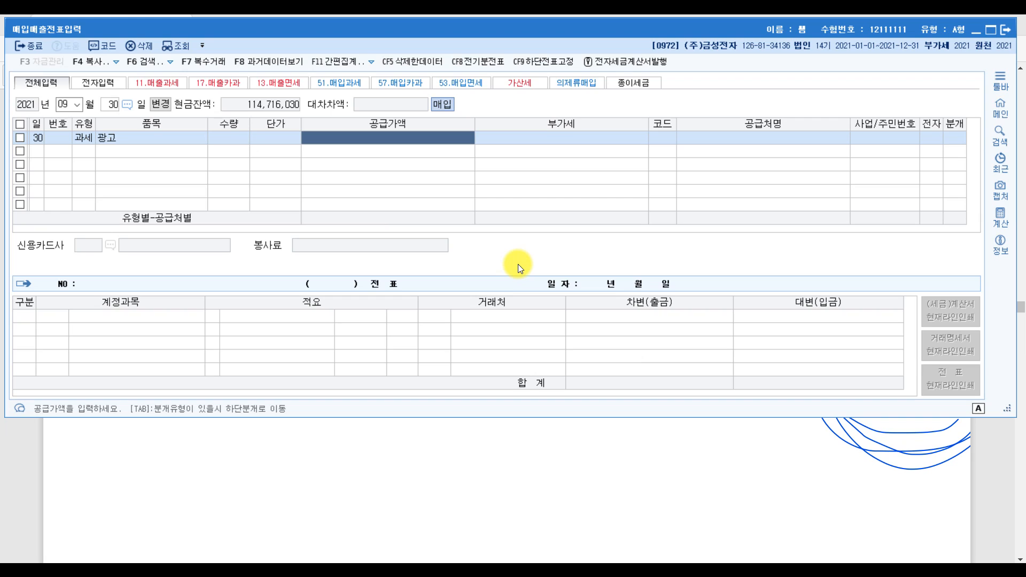
type("1320000")
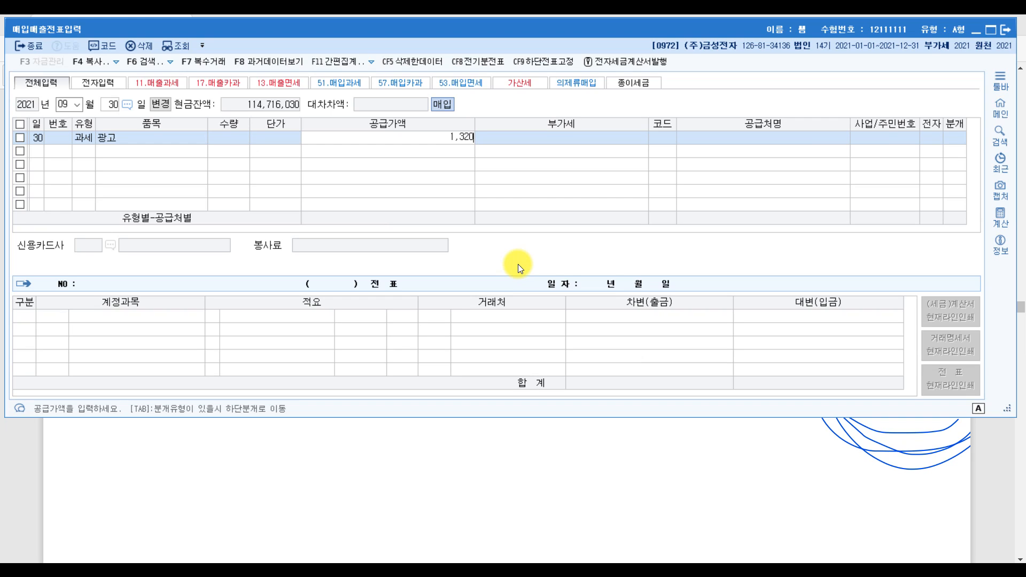
key("Return")
key("shift+Tab")
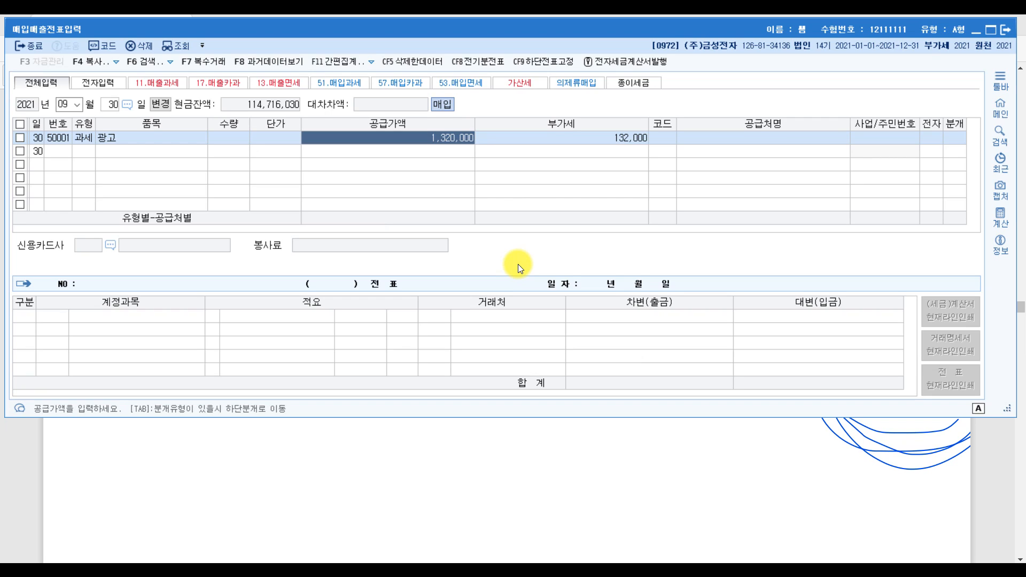
Set the purchase line's 공급가액 to 1,200,000 and its supplier to (주)광고사랑.
type("1200000")
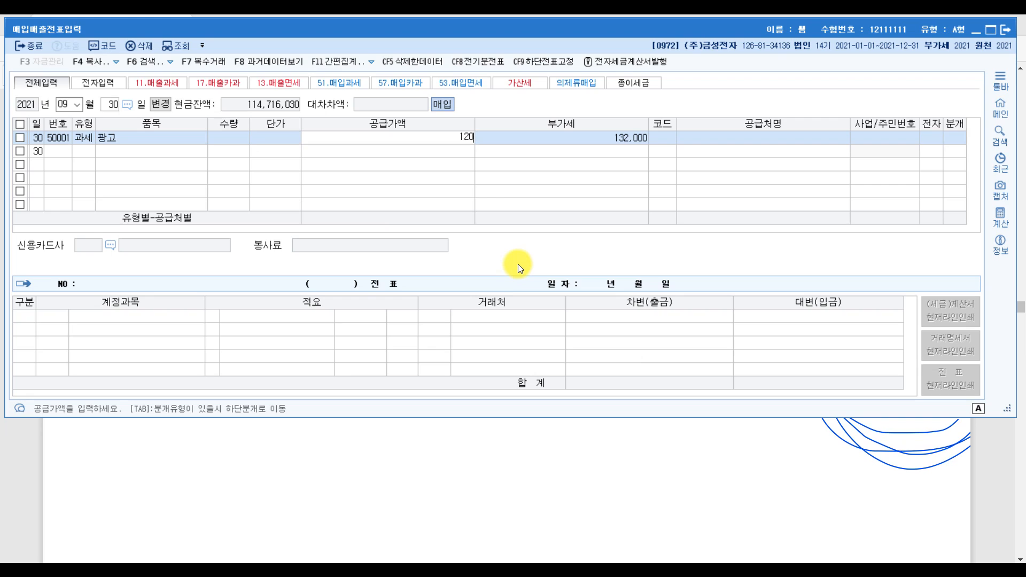
key("Return")
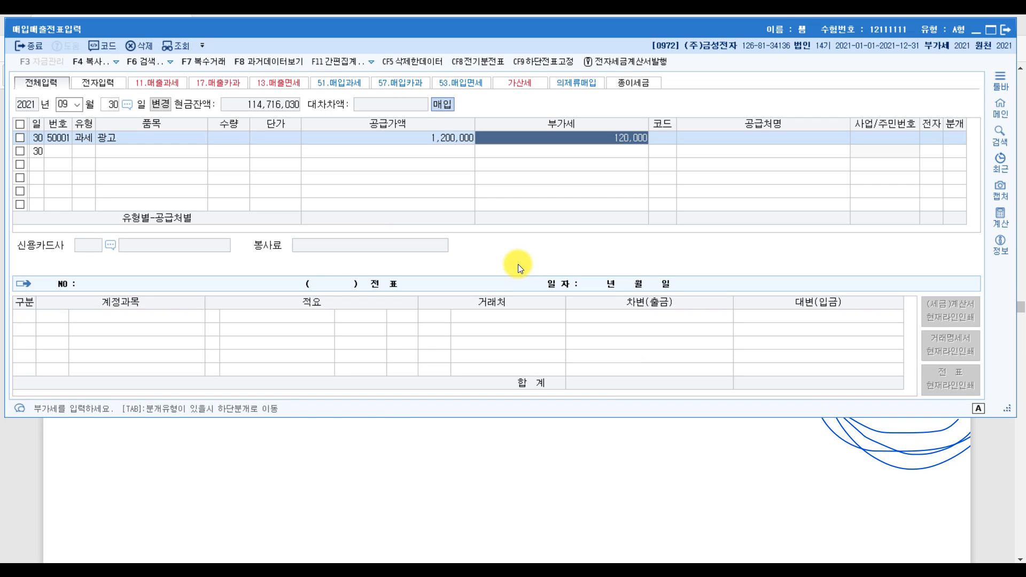
key("Return")
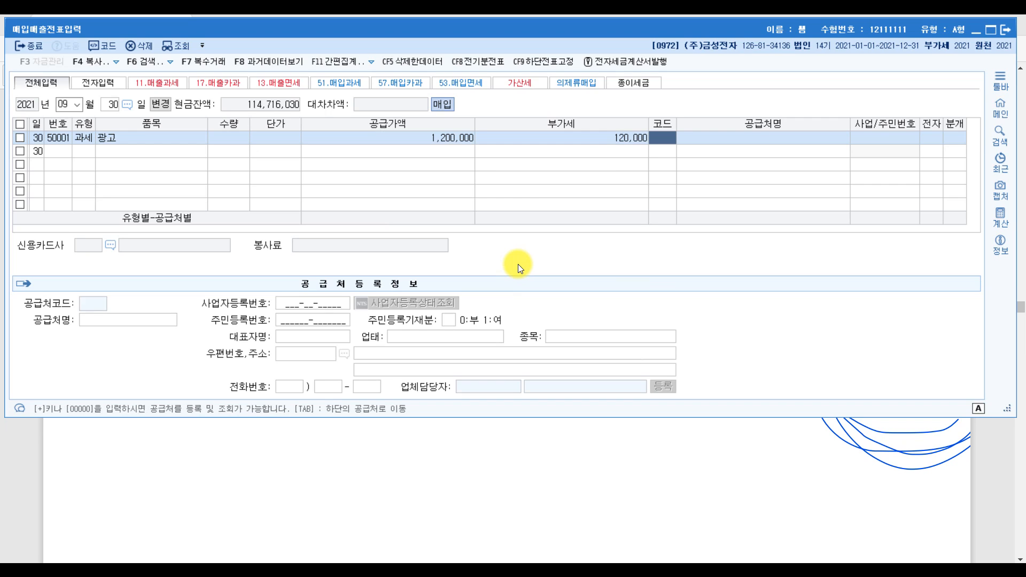
type("광고")
key("Return")
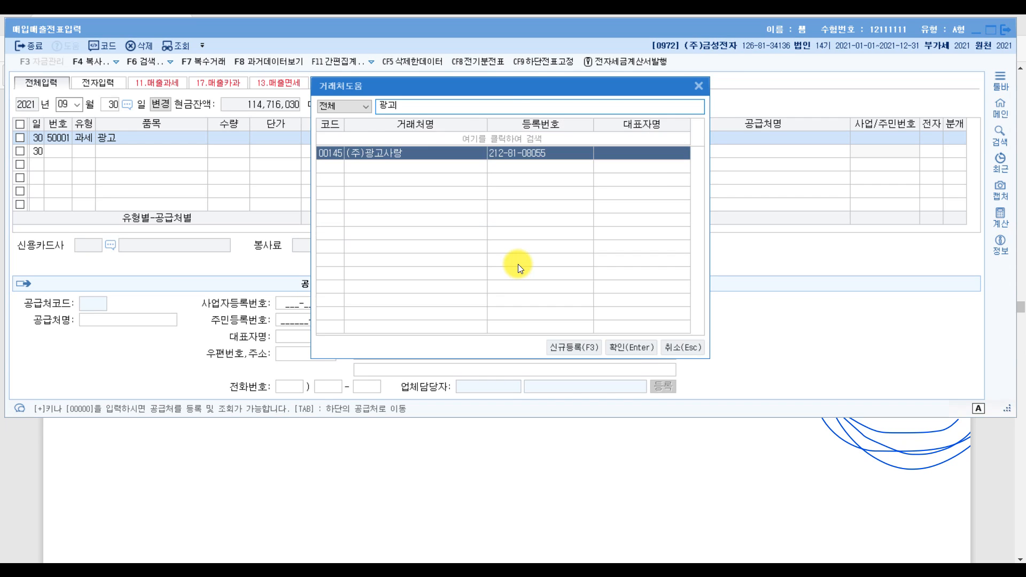
key("Return")
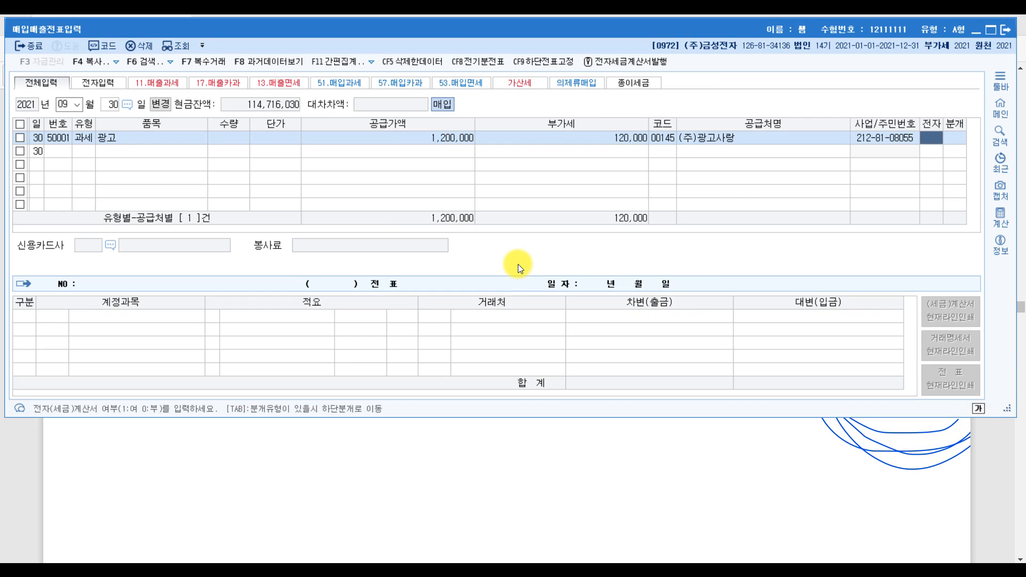
Mark the purchase line's 전자 field as 여 and set its 분개 type to 3 혼합.
type("1")
key("Return")
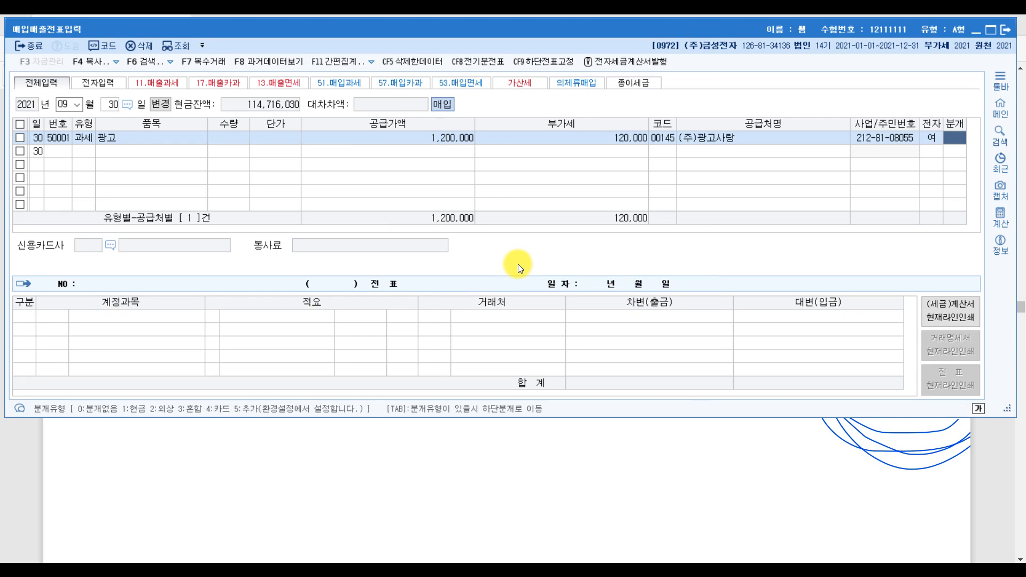
type("3")
key("Return")
key("Return")
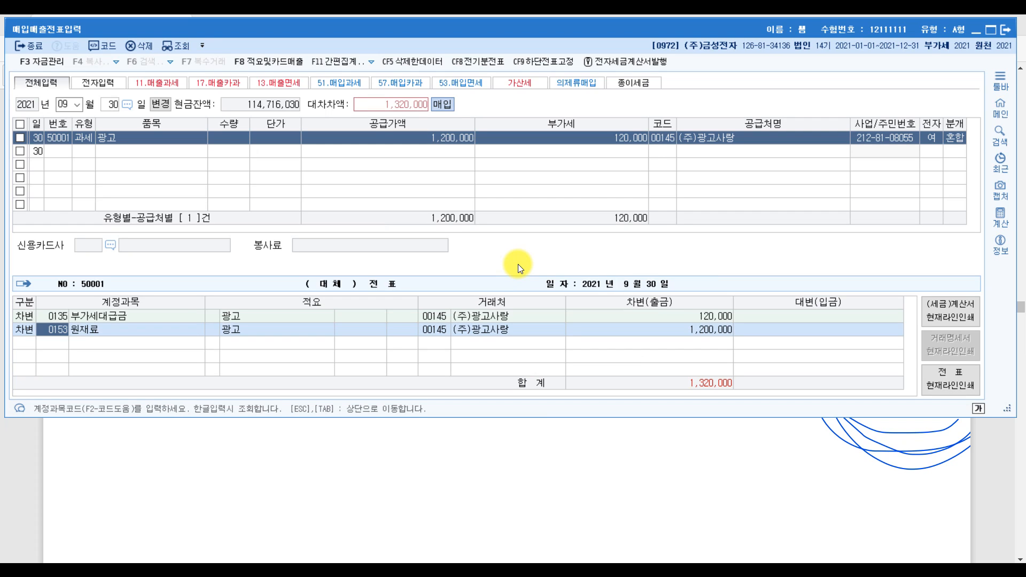
Replace the 원재료 debit account with 0833 광고선전비.
type("광고")
key("Return")
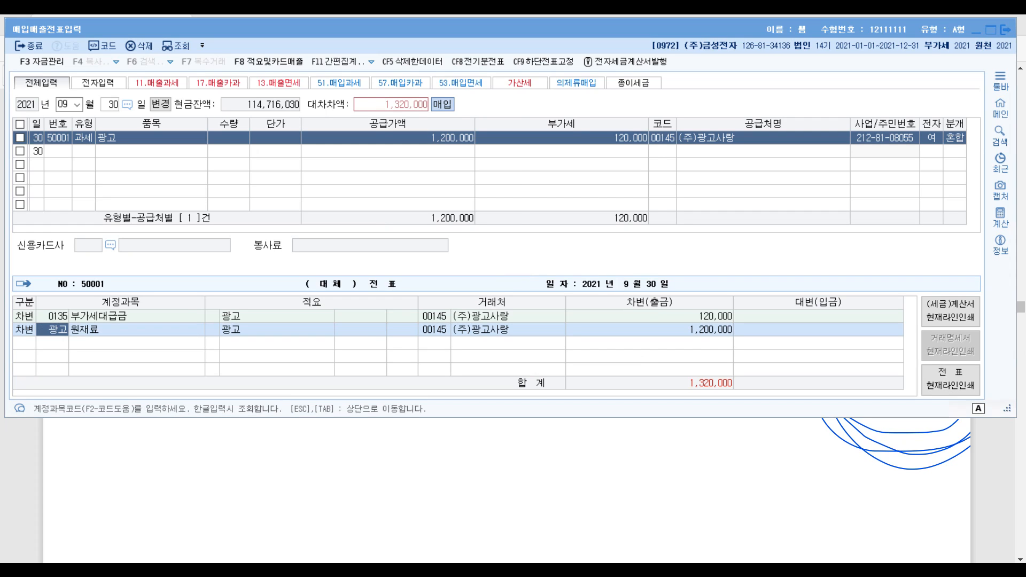
key("Down")
key("Return")
key("Return")
Add a credit line to 0103 보통예금 for 1,320,000 and check it against the 광고선전비 line.
type("4")
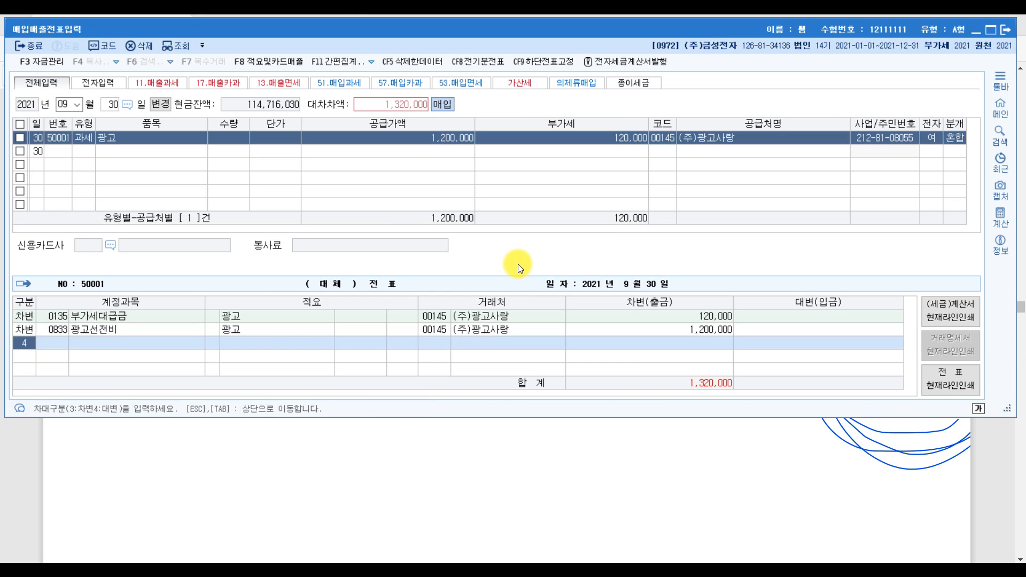
key("Return")
type("보통")
key("Return")
key("Return")
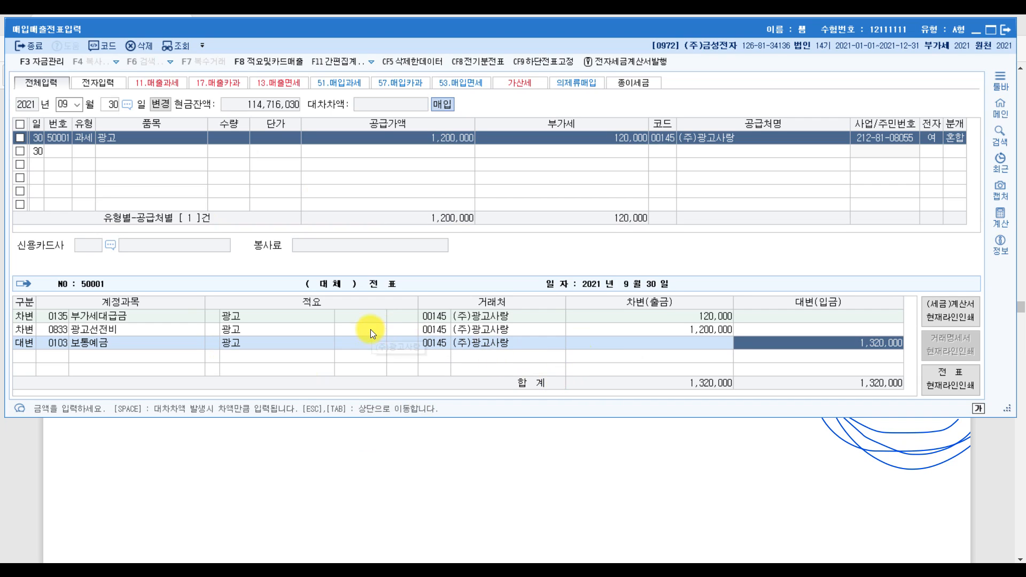
left_click(52, 327)
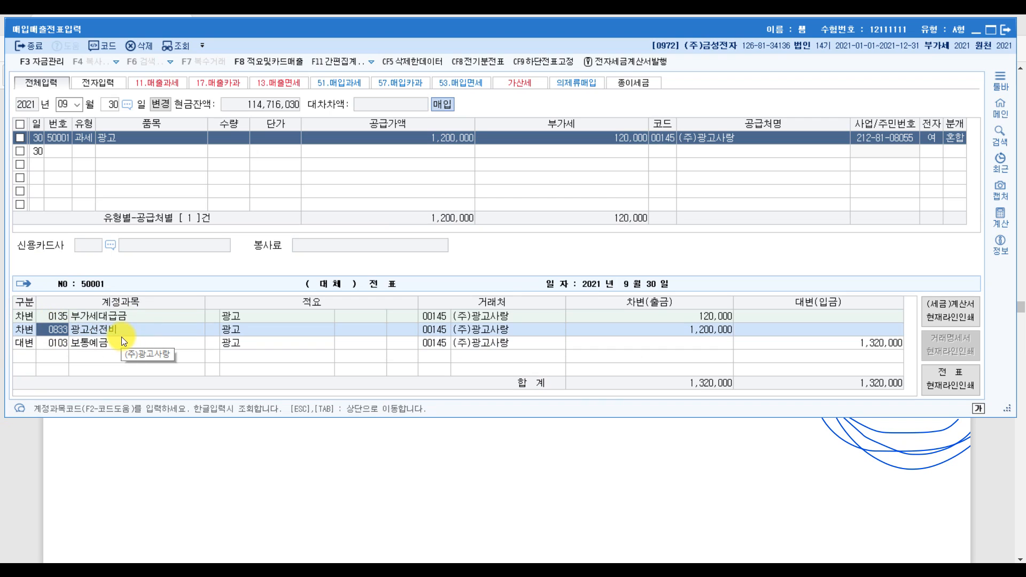
left_click(861, 344)
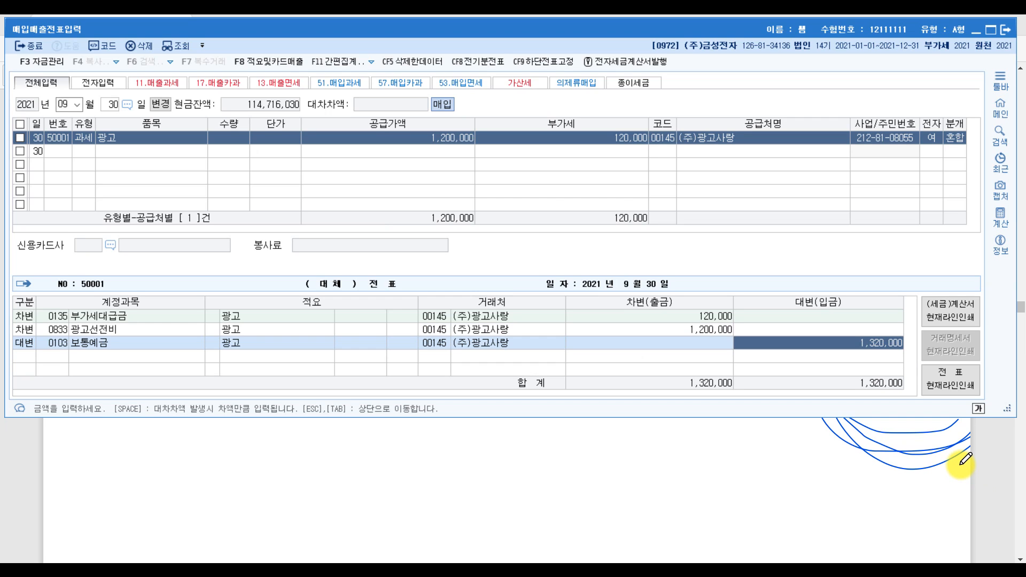
Return to the exam PDF and go to 문제4 on page 14.
left_click(1001, 474)
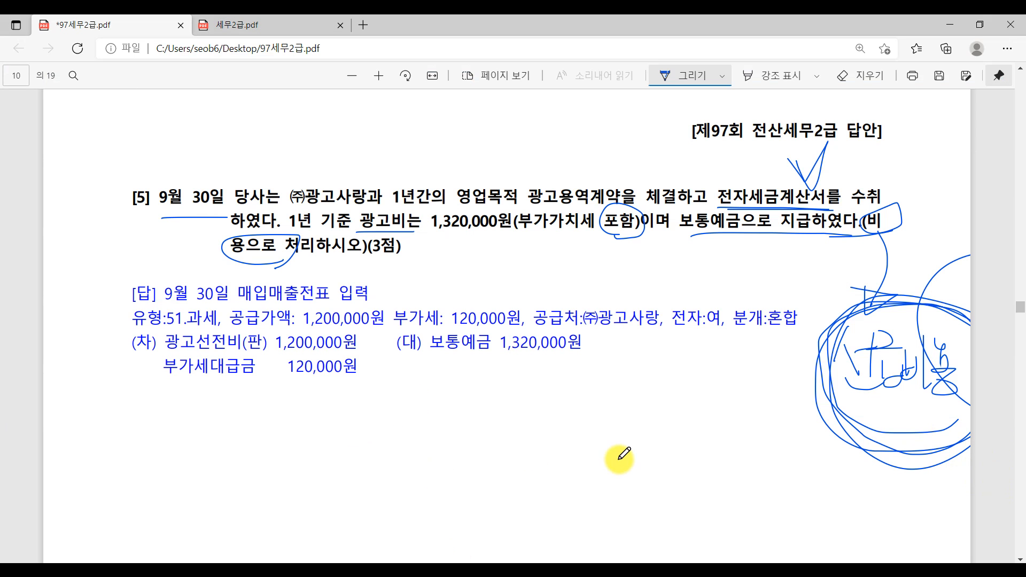
scroll(624, 454, "down", 10)
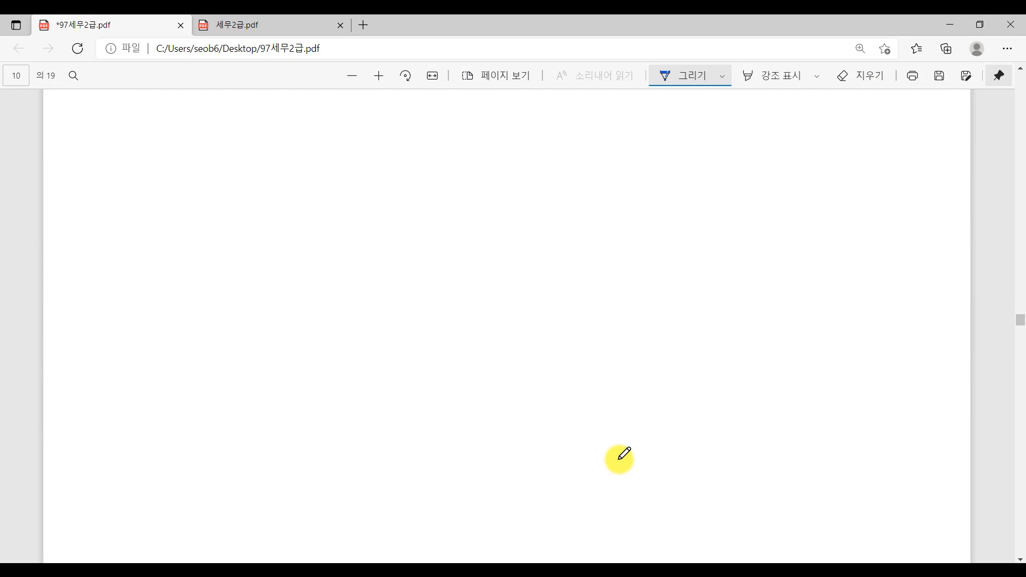
scroll(624, 454, "down", 5)
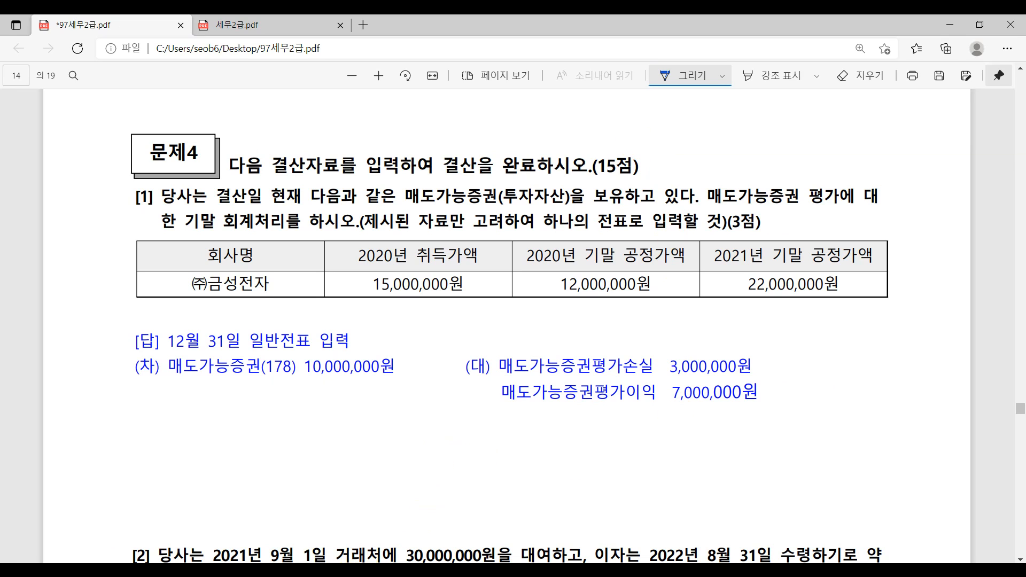
Switch to the 결산 picture in Paint, review the manual and automatic closing order, and return to the exam PDF.
mouse_move(346, 570)
left_click(500, 521)
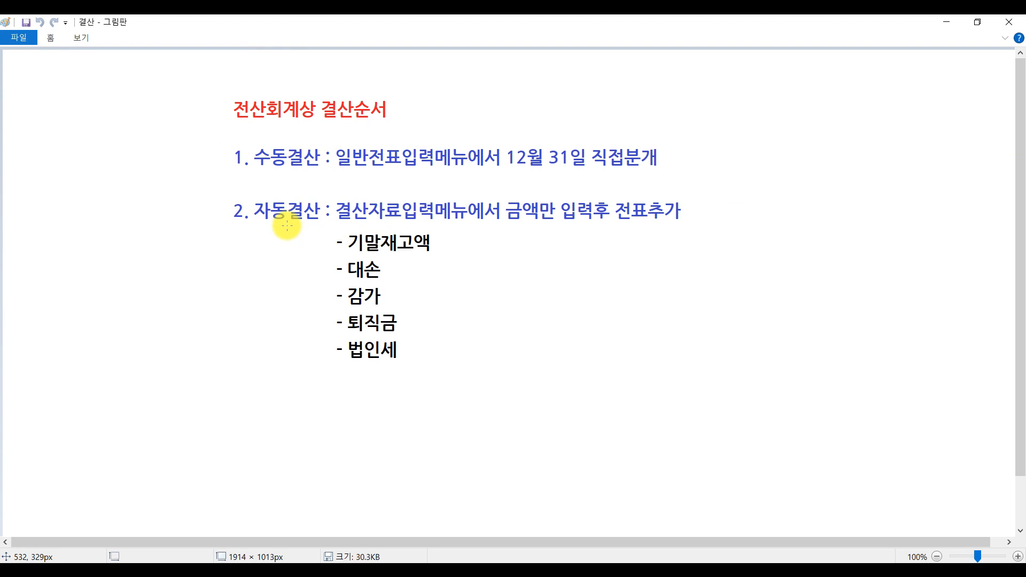
left_click(376, 242)
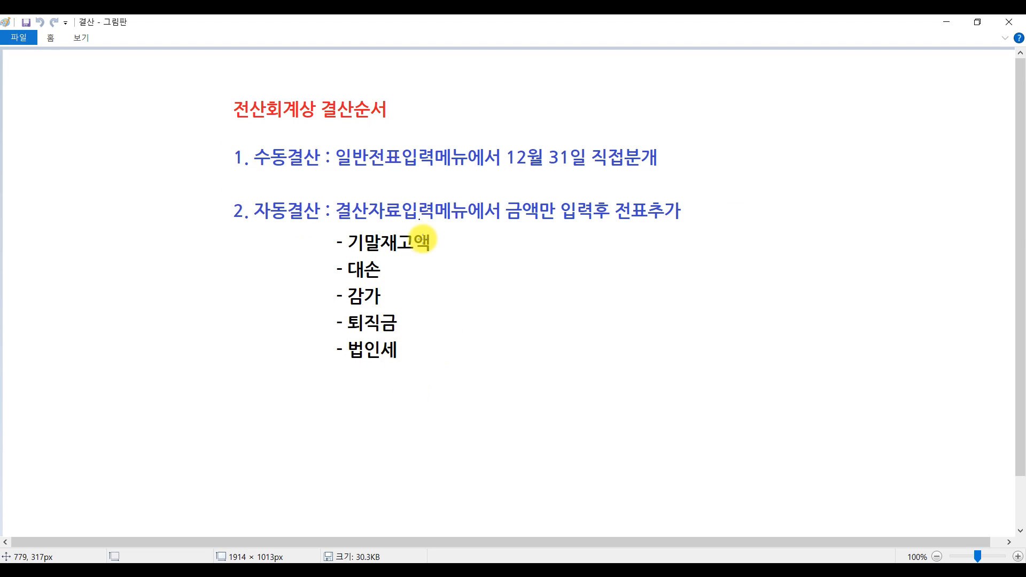
key("alt+Tab")
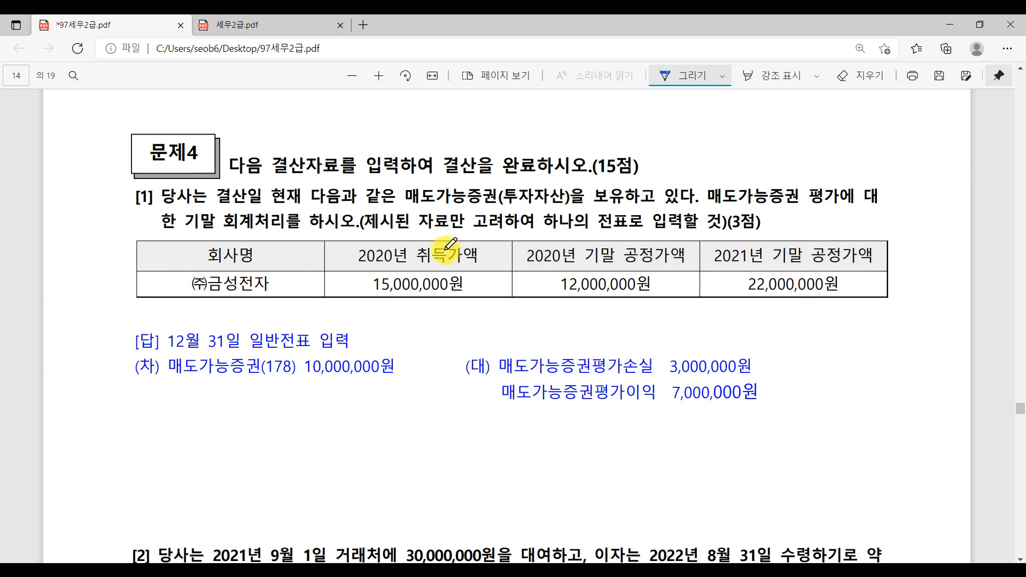
Handwrite 수 in the margin beside 문제4's questions [1], [2] and [3] to classify them as manual closing.
mouse_move(107, 194)
left_mouse_down()
mouse_move(95, 227)
mouse_move(126, 220)
mouse_move(113, 274)
left_mouse_up()
scroll(455, 243, "down", 5)
scroll(454, 243, "down", 1)
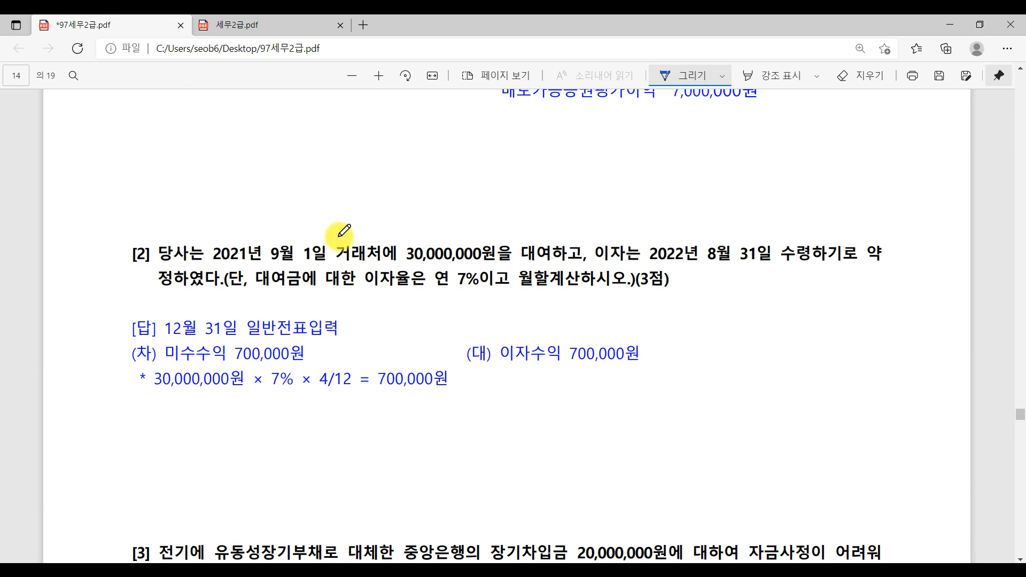
mouse_move(86, 222)
left_mouse_down()
mouse_move(83, 267)
mouse_move(101, 257)
mouse_move(119, 269)
mouse_move(100, 310)
mouse_move(106, 345)
left_mouse_up()
scroll(373, 253, "down", 4)
mouse_move(111, 322)
left_mouse_down()
mouse_move(141, 355)
mouse_move(109, 404)
left_mouse_up()
scroll(492, 337, "down", 10)
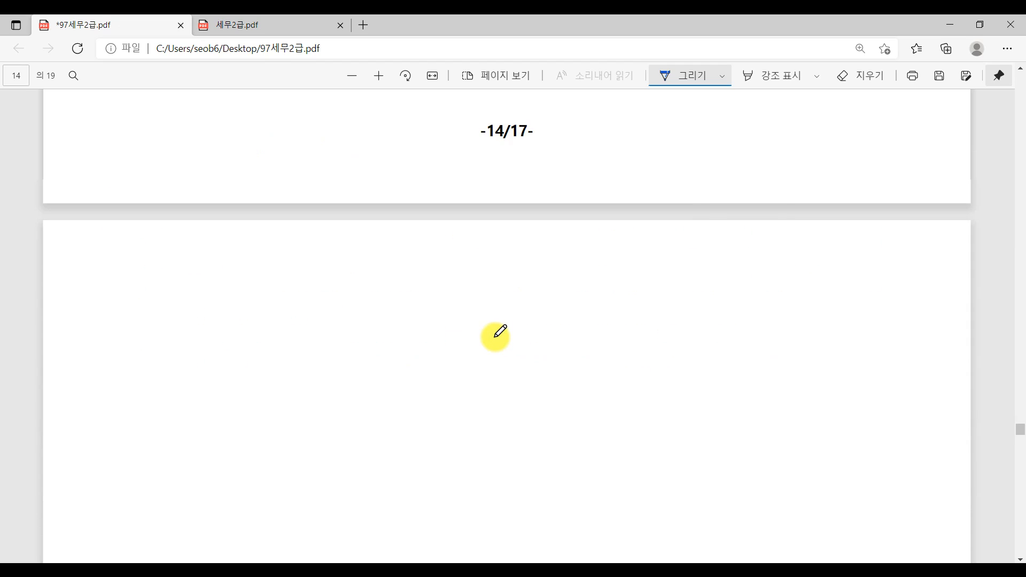
Handwrite 수 in the margin beside 문제4's question [4].
left_click_drag(99, 166, 92, 206)
left_click_drag(97, 181, 116, 204)
left_click_drag(67, 215, 128, 218)
left_click_drag(103, 218, 103, 275)
Handwrite 자 beside question [5] on page 15 and circle 법인세 in its text.
scroll(614, 260, "down", 1)
scroll(615, 257, "down", 5)
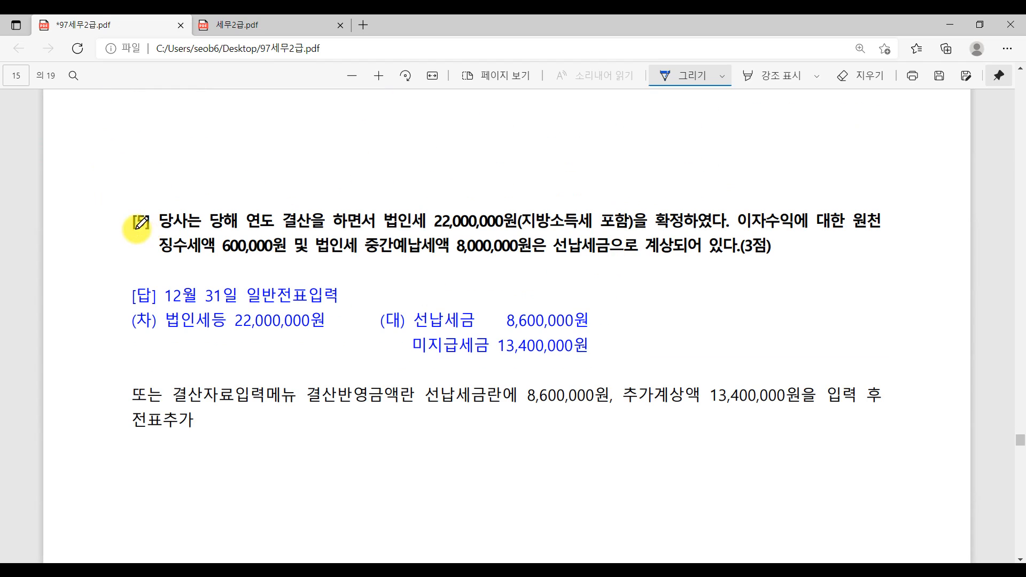
mouse_move(68, 184)
left_mouse_down()
mouse_move(78, 234)
mouse_move(92, 227)
left_mouse_up()
left_click_drag(99, 185, 99, 246)
left_click_drag(99, 220, 113, 217)
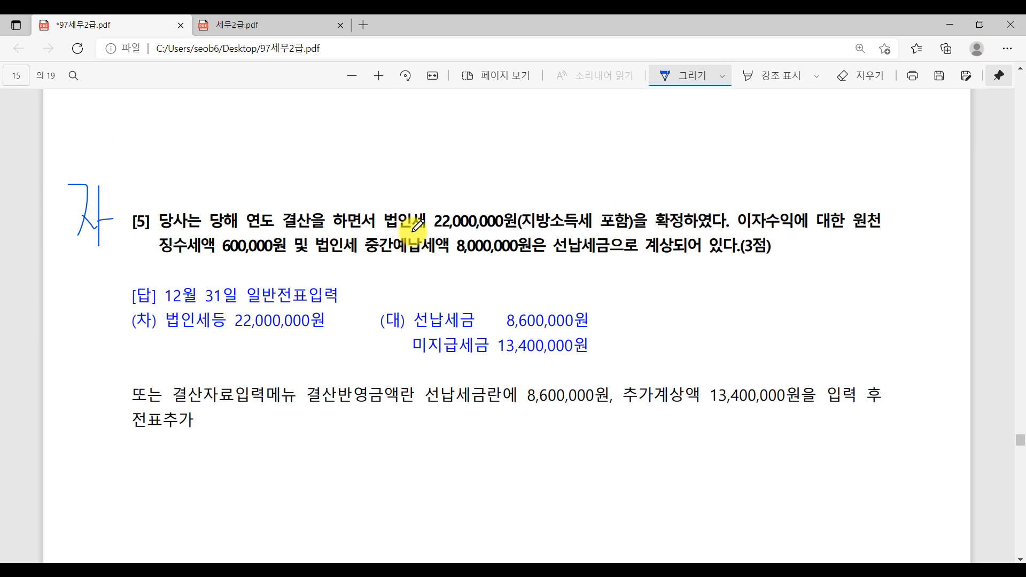
mouse_move(422, 227)
left_mouse_down()
mouse_move(409, 204)
mouse_move(413, 219)
left_mouse_up()
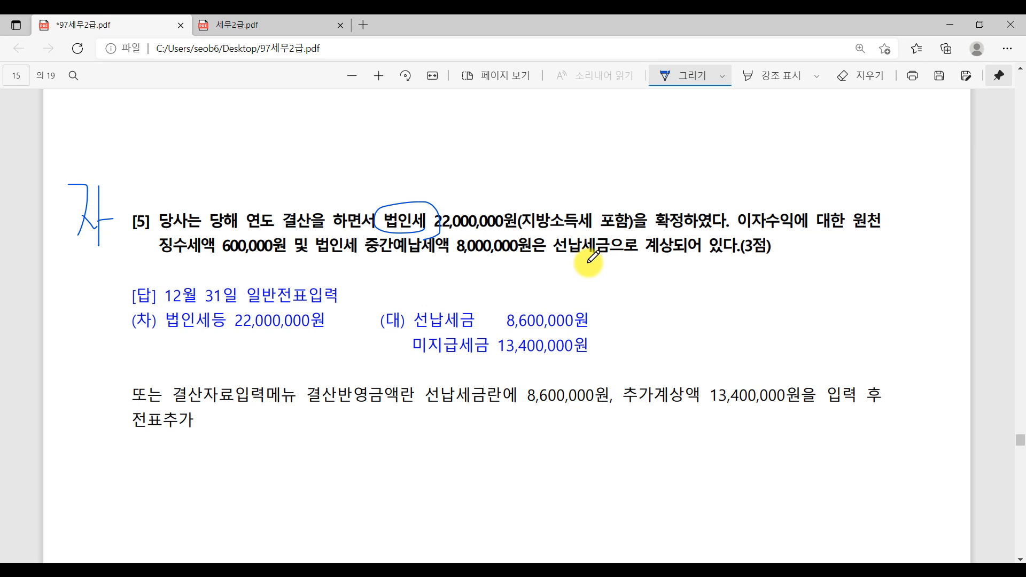
Go back to 문제4's question [1] and draw a star beside its number.
scroll(592, 258, "up", 15)
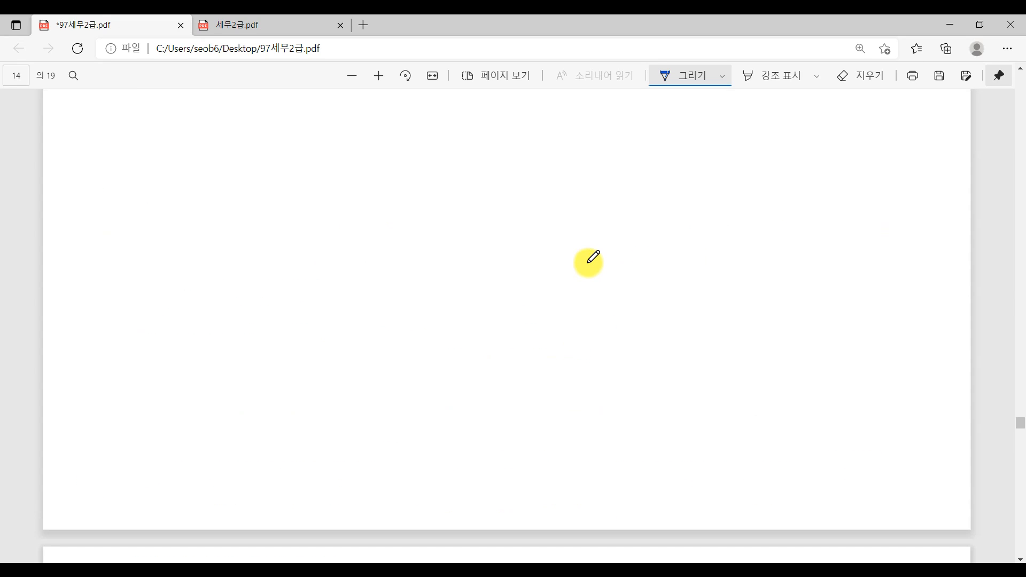
scroll(592, 258, "up", 5)
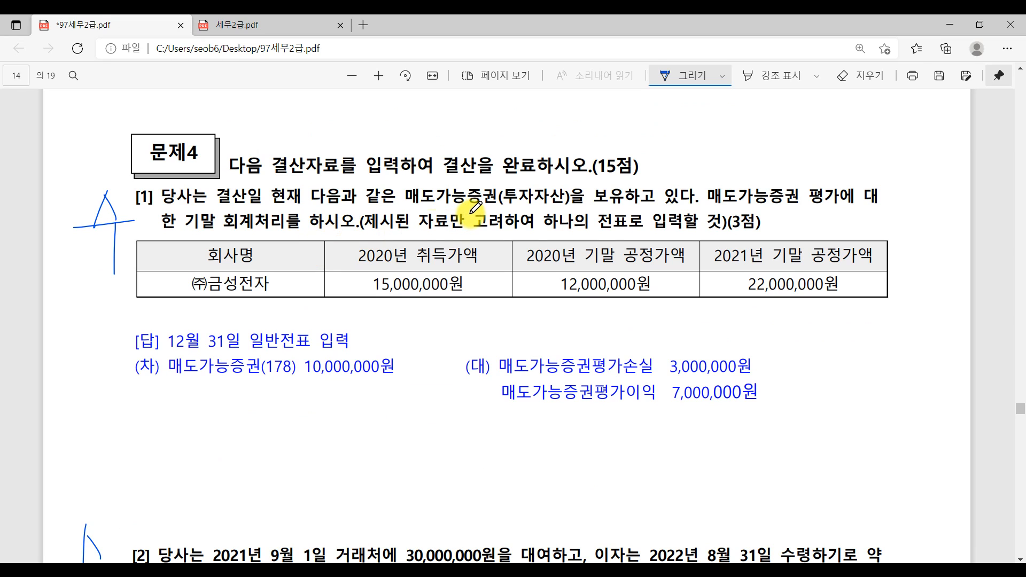
mouse_move(137, 169)
left_mouse_down()
mouse_move(118, 196)
mouse_move(138, 176)
left_mouse_up()
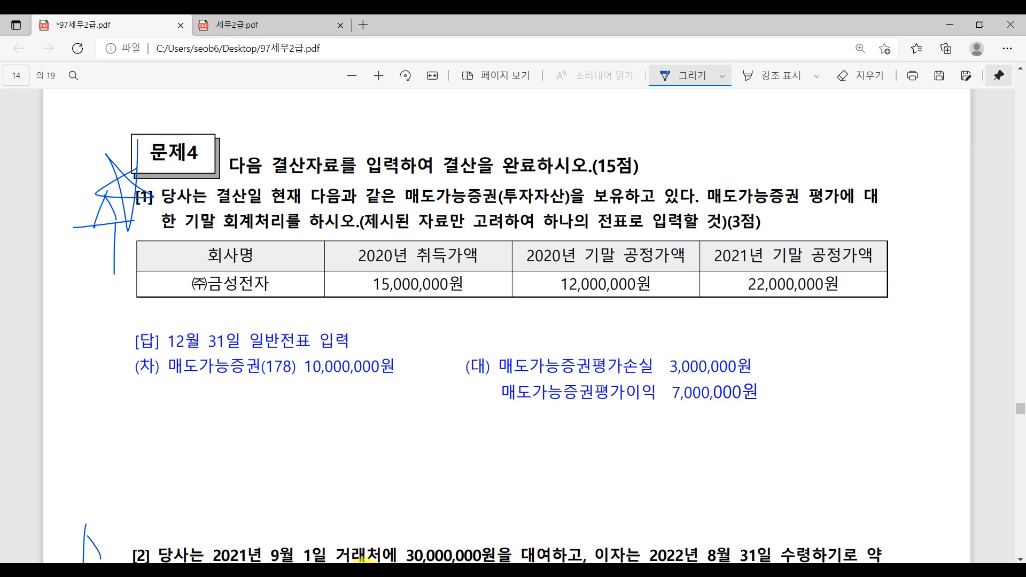
Switch to Paint's question [1] sheet and redo the 2020년 결산시 entry, 매도가능증권평가손실 3,000,000 / 매도가능증권 3,000,000.
left_click(363, 559)
left_click(328, 533)
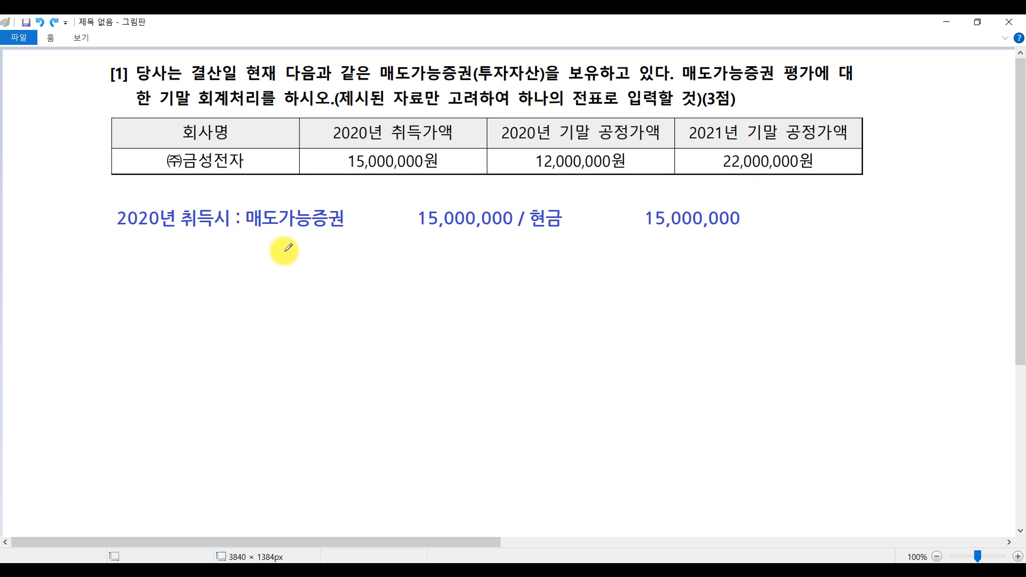
key("ctrl+y")
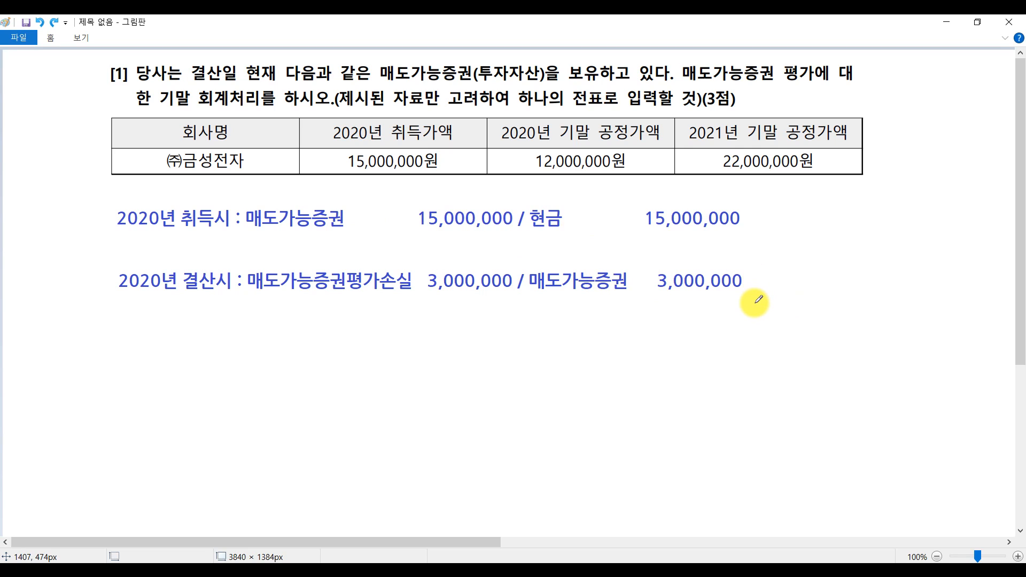
left_click(279, 282)
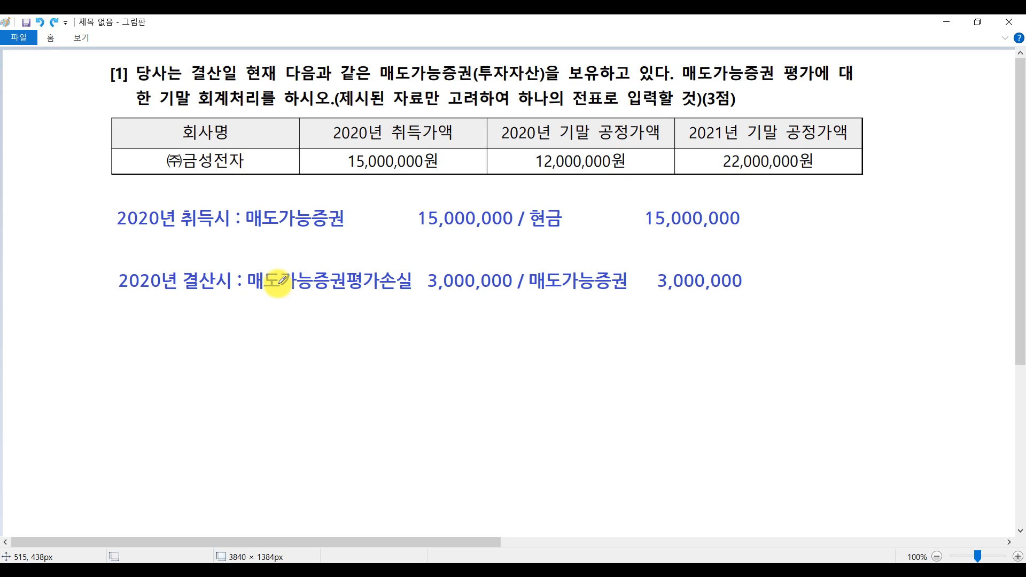
left_click(277, 284)
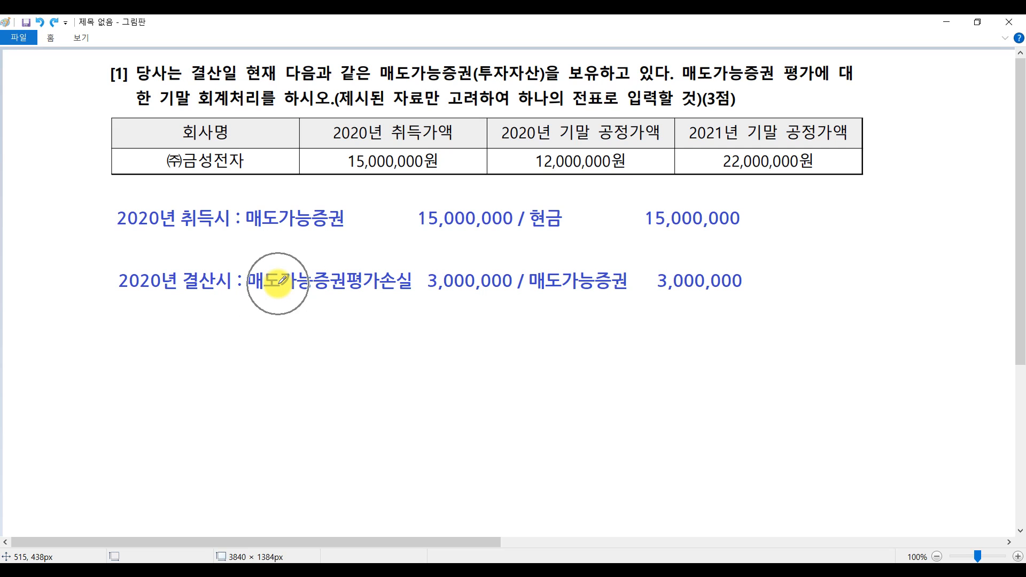
left_click(278, 284)
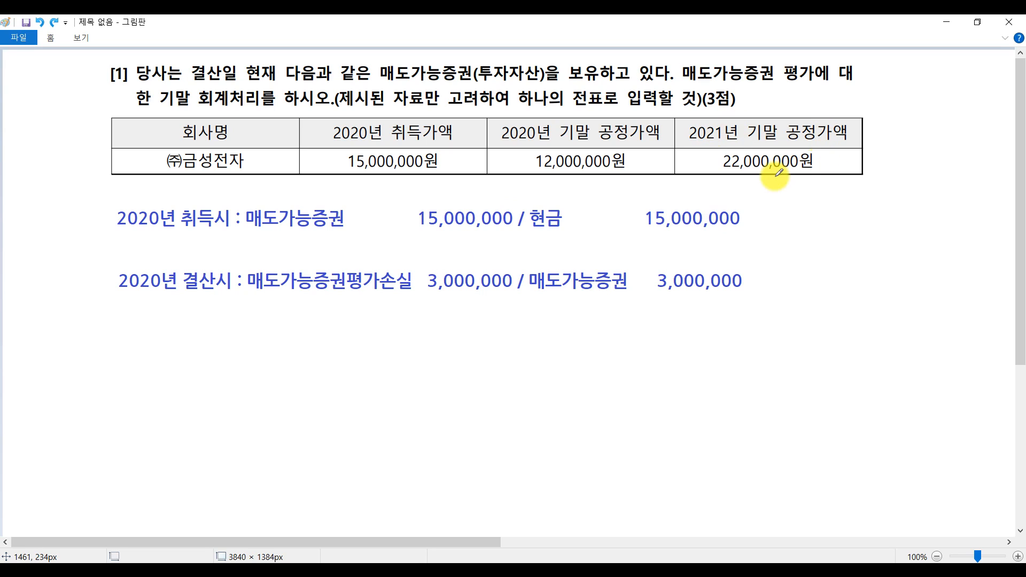
key("ctrl")
key("ctrl")
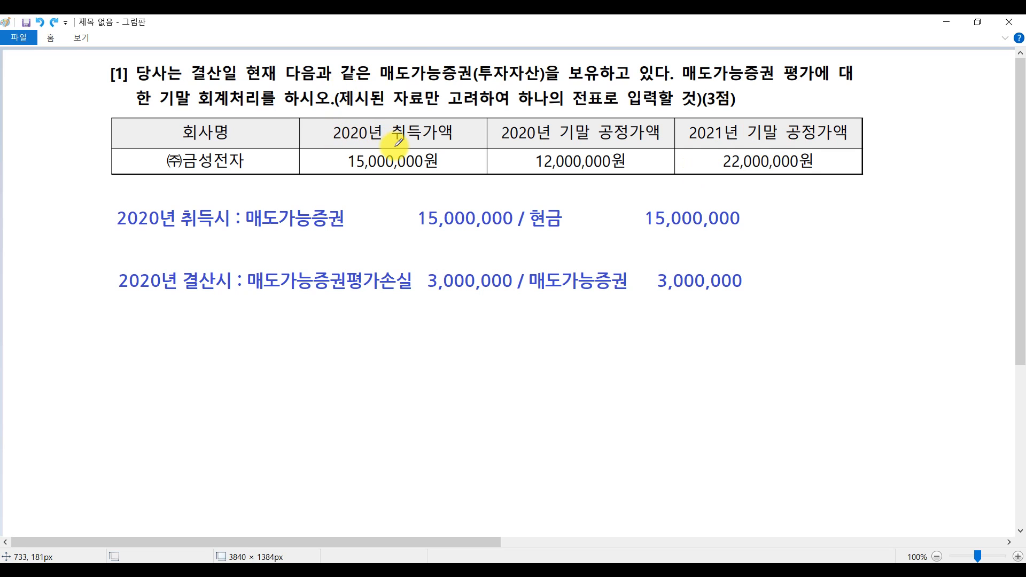
Sketch an arrow from the 2021년 기말 공정가액 column toward the 2020년 기말 공정가액 column and undo it.
mouse_move(756, 128)
left_mouse_down()
mouse_move(765, 138)
mouse_move(655, 139)
mouse_move(663, 117)
left_mouse_up()
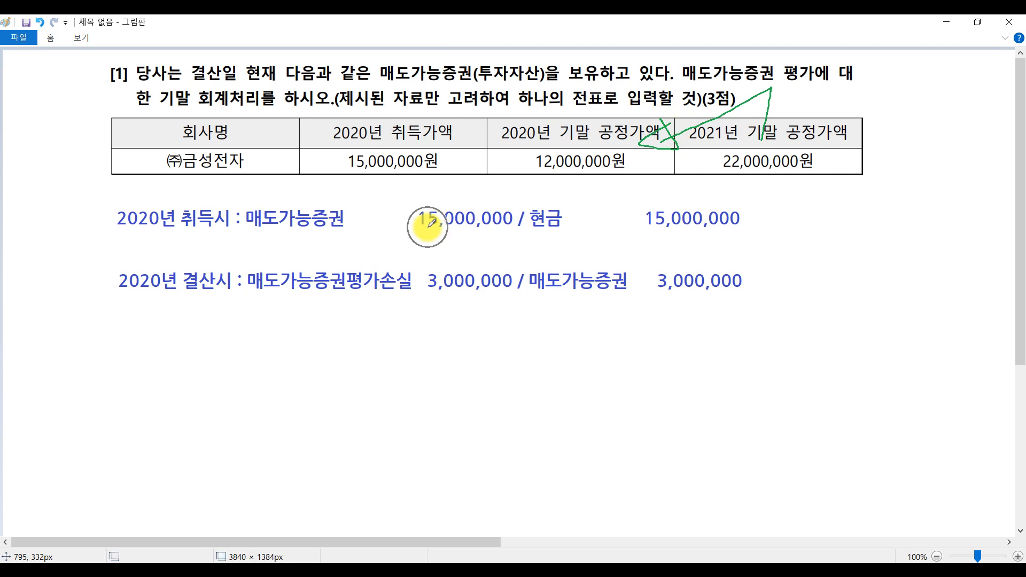
left_click(720, 281)
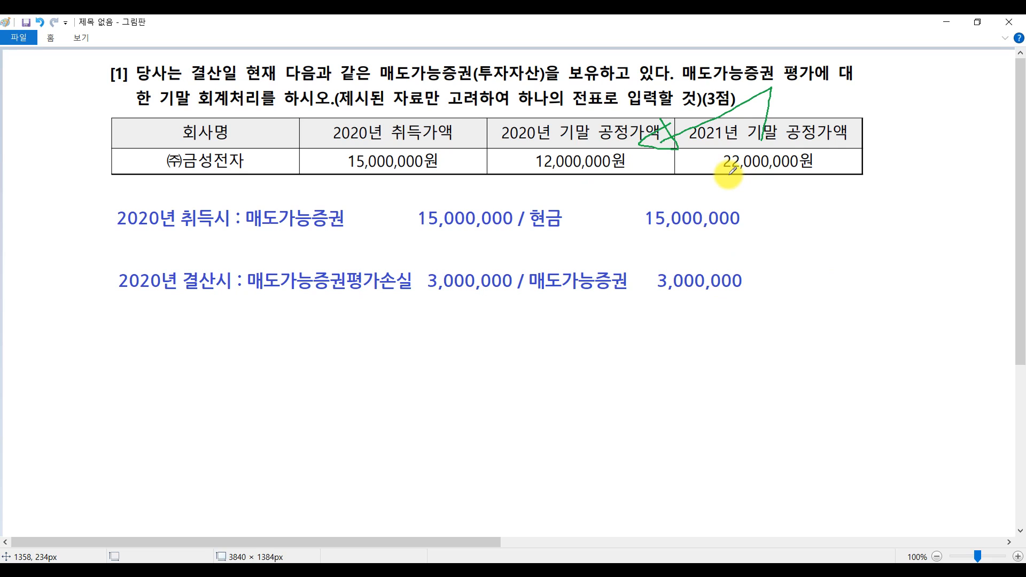
key("ctrl+z")
key("ctrl+z")
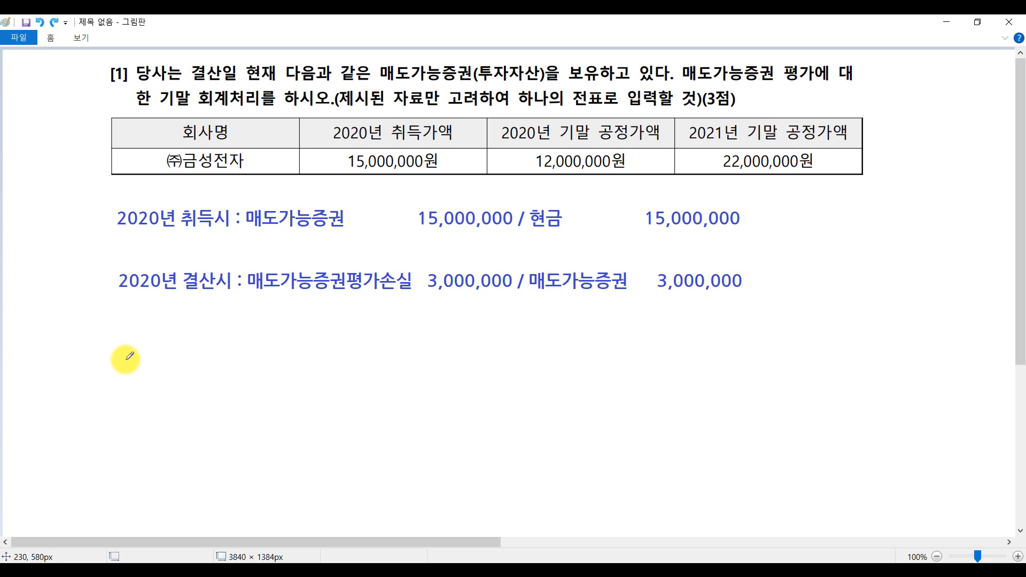
Redo the 2021년 결산시 entry, 매도가능증권 10,000,000 / 매도가능증권평가손실 3,000,000 and 매도가능증권평가이익 7,000,000.
key("ctrl+z")
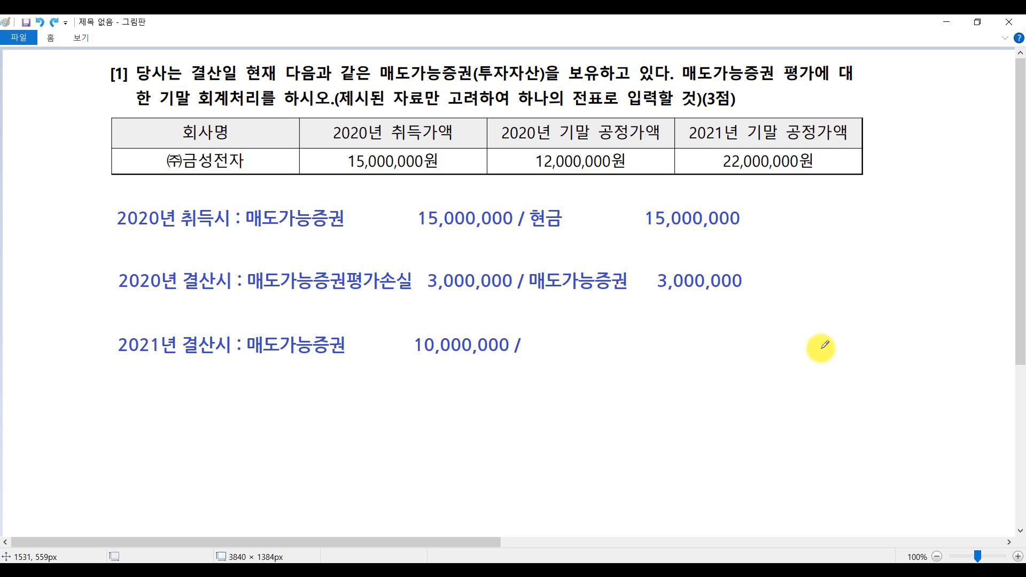
key("ctrl+y")
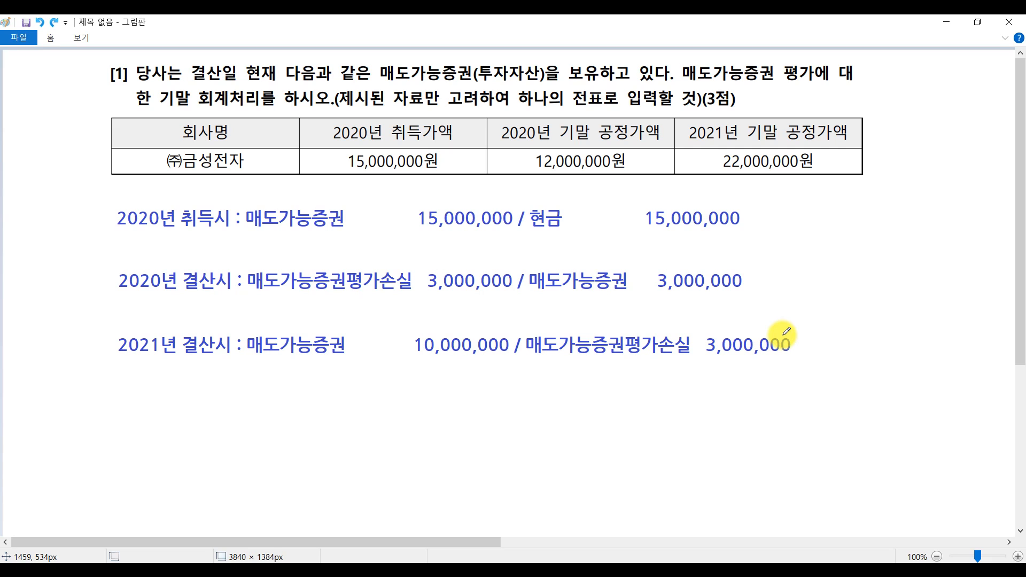
key("ctrl+y")
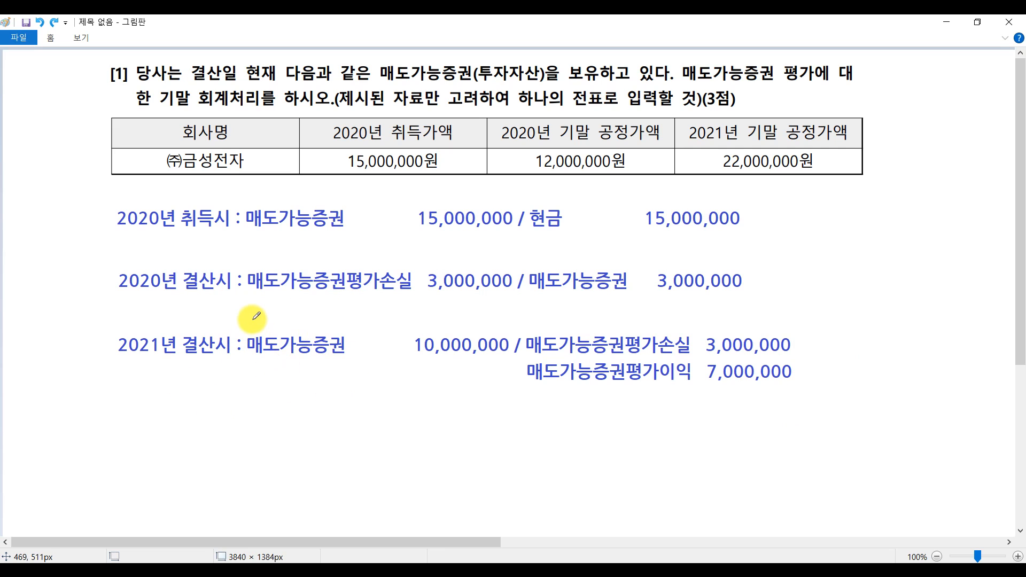
Number the 2021년 결산시 entry's three accounts with circled 1, 2 and 3, and frame the whole entry with a check mark.
left_click_drag(240, 309, 242, 312)
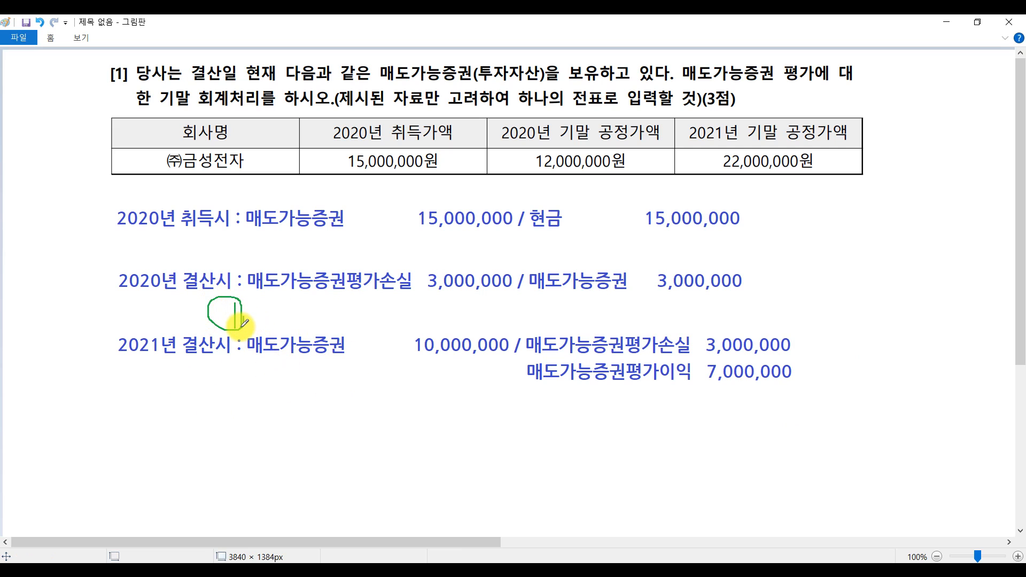
left_click_drag(815, 322, 850, 336)
mouse_move(825, 368)
left_mouse_down()
mouse_move(840, 391)
mouse_move(854, 392)
mouse_move(845, 359)
mouse_move(854, 398)
left_mouse_up()
mouse_move(81, 324)
left_mouse_down()
mouse_move(93, 369)
mouse_move(127, 316)
mouse_move(309, 299)
mouse_move(913, 301)
mouse_move(932, 447)
mouse_move(408, 456)
mouse_move(5, 418)
mouse_move(106, 303)
left_mouse_up()
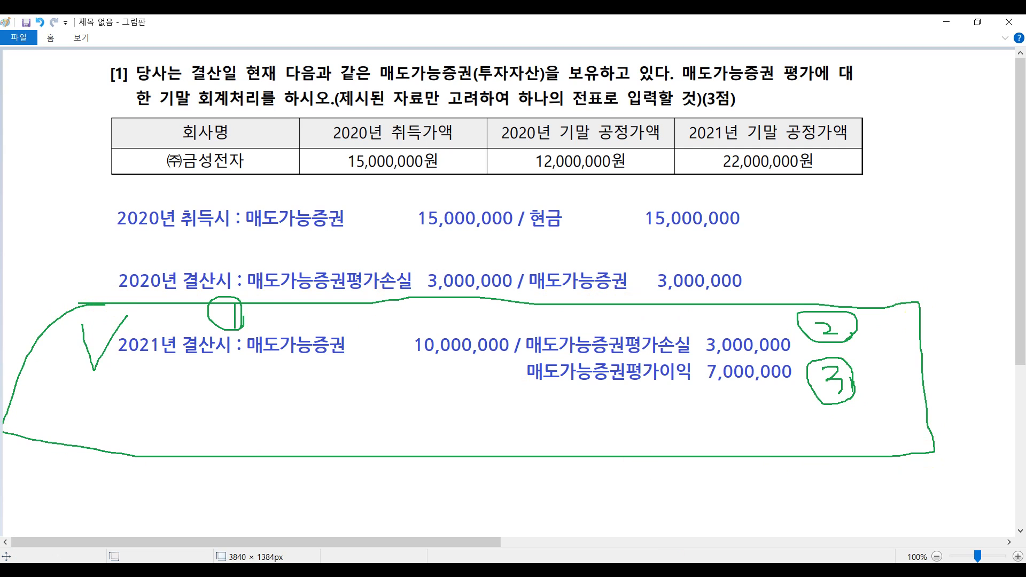
Draw an arrow from the 2020년 취득시 line down to the 2021년 결산시 line, and another from the 2021 to the 2020 공정가액.
mouse_move(446, 571)
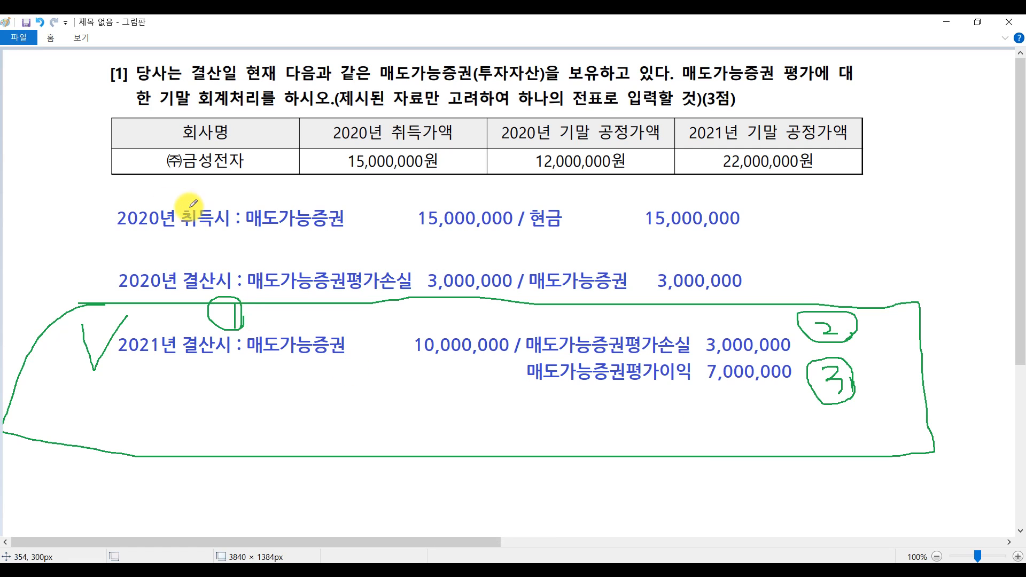
left_click_drag(102, 196, 85, 367)
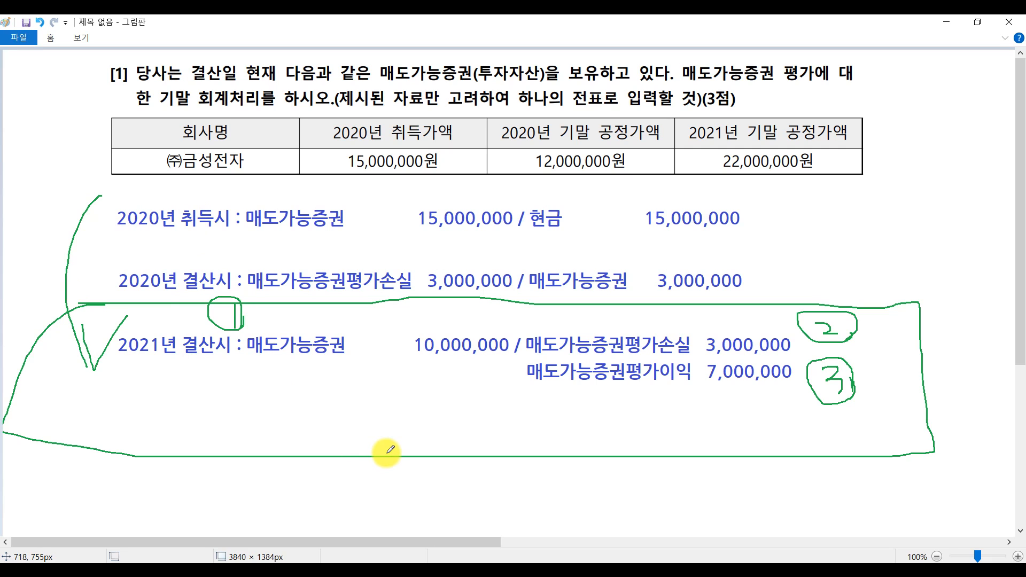
mouse_move(738, 146)
left_mouse_down()
mouse_move(622, 142)
mouse_move(649, 121)
left_mouse_up()
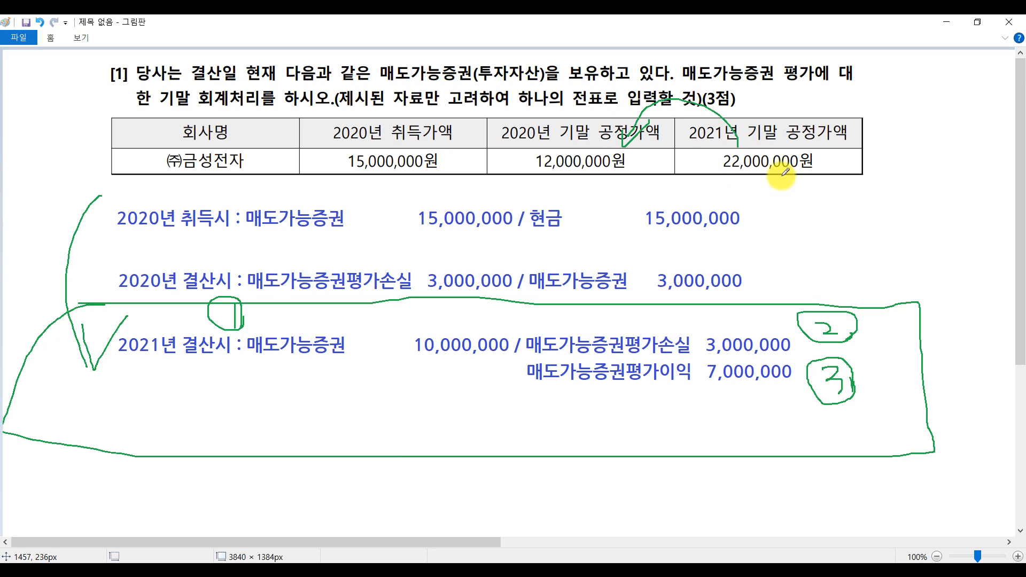
left_click(295, 371)
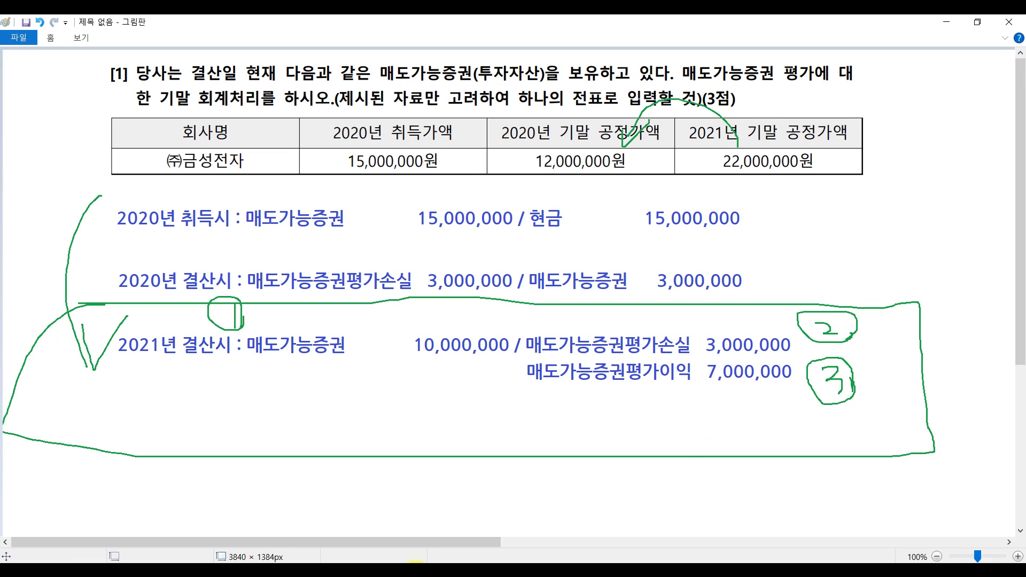
Switch to KcLep's 일반전표입력 and set the voucher date to December 31, 2021.
left_click(493, 570)
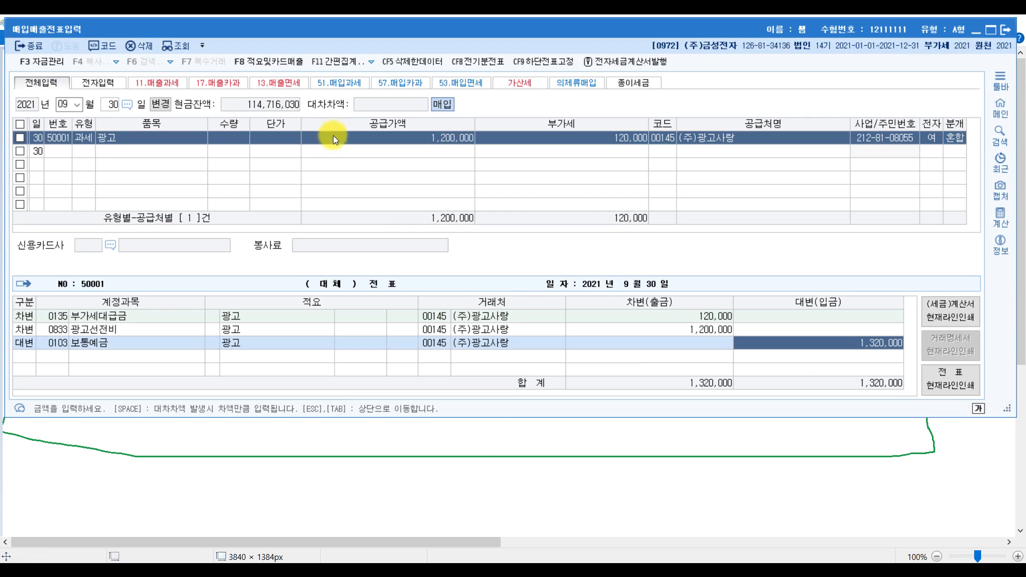
left_click(500, 570)
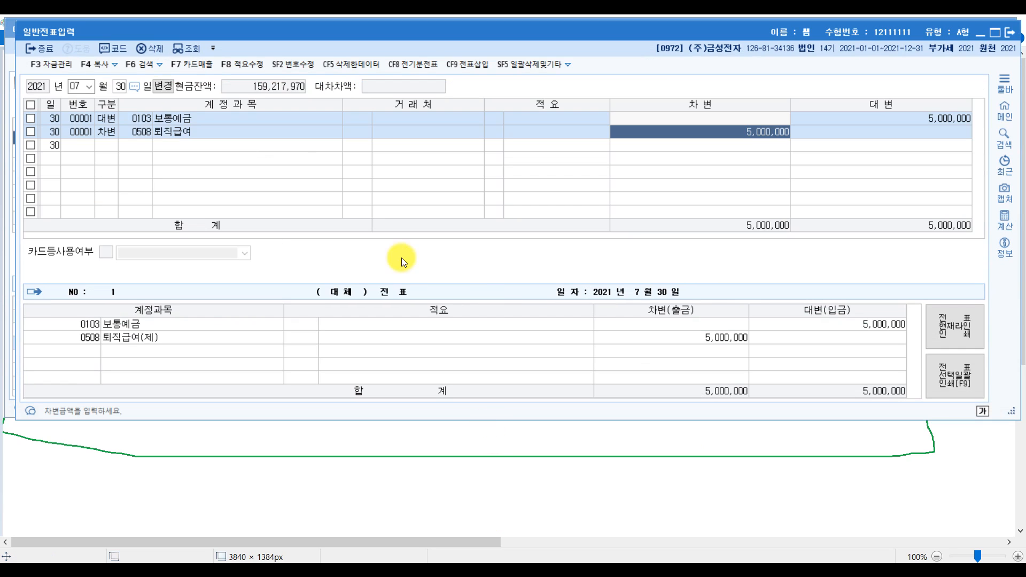
key("Escape")
key("Escape")
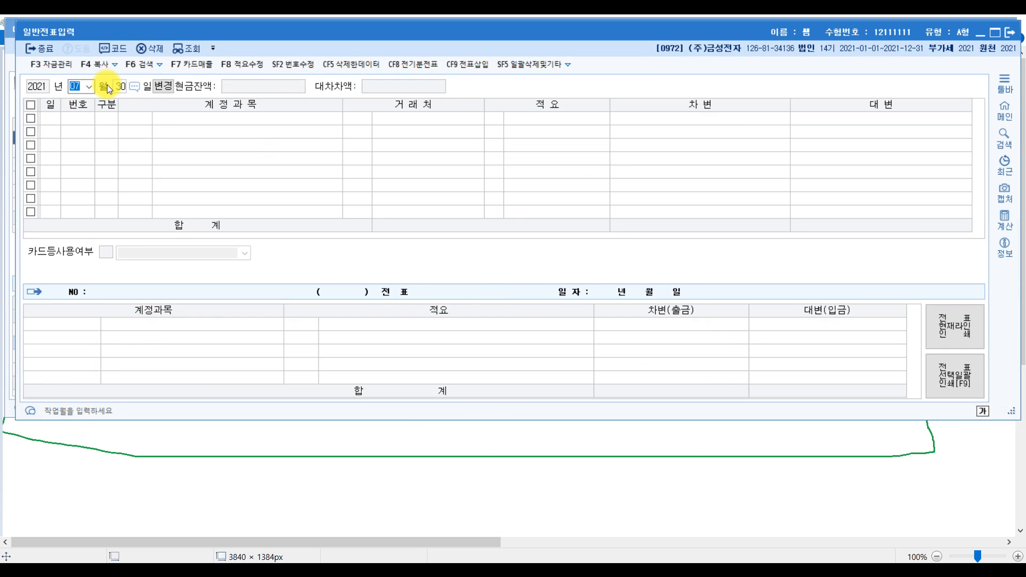
type("1231")
key("Return")
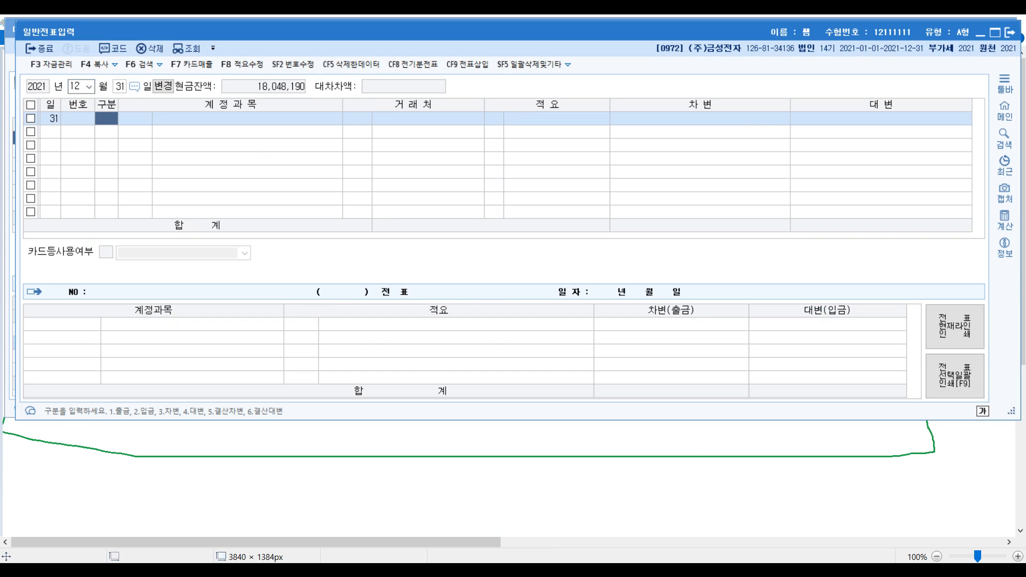
Enter a debit line for 0178 매도가능증권 with an amount of 10,000,000.
type("3")
key("Return")
type("매도")
key("Return")
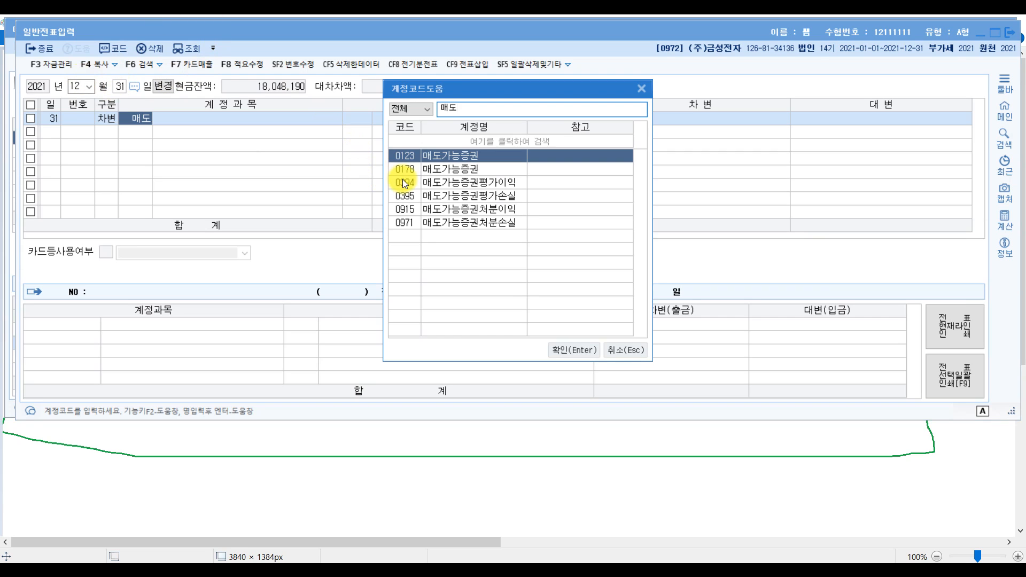
left_click(422, 170)
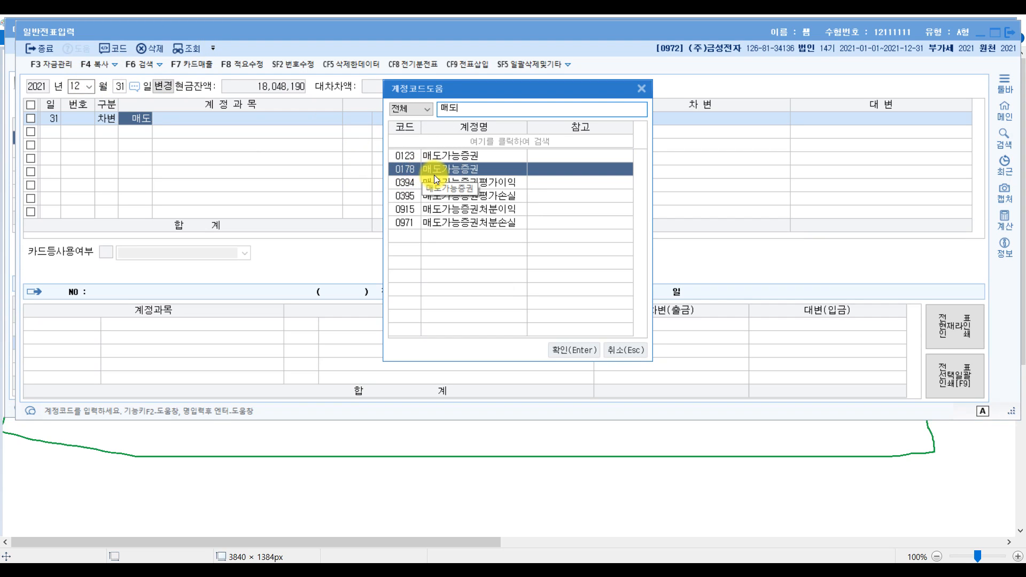
key("Return")
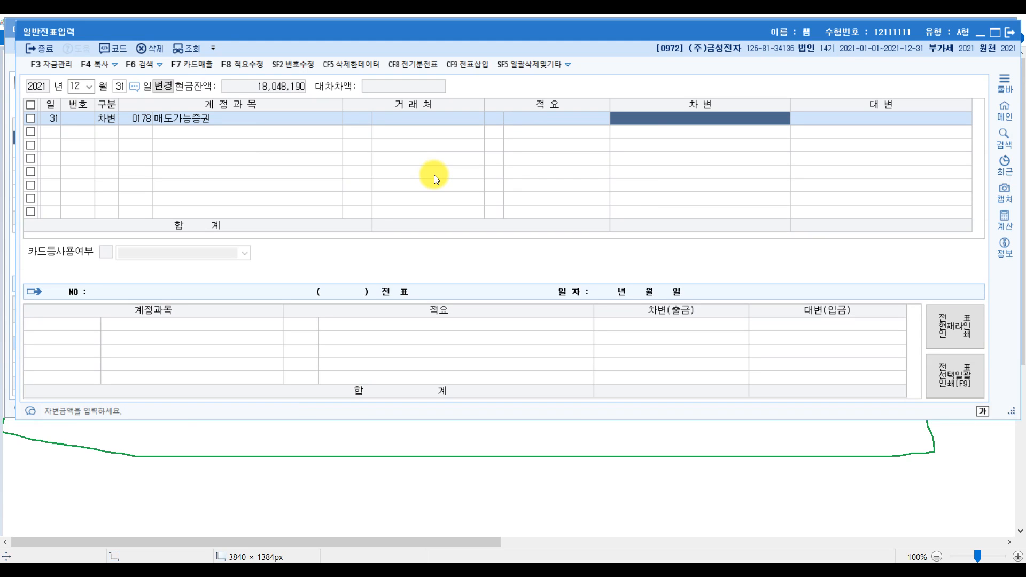
type("10000000")
key("Return")
Enter a credit line for 0395 매도가능증권평가손실 with an amount of 3,000,000.
type("매도")
key("Return")
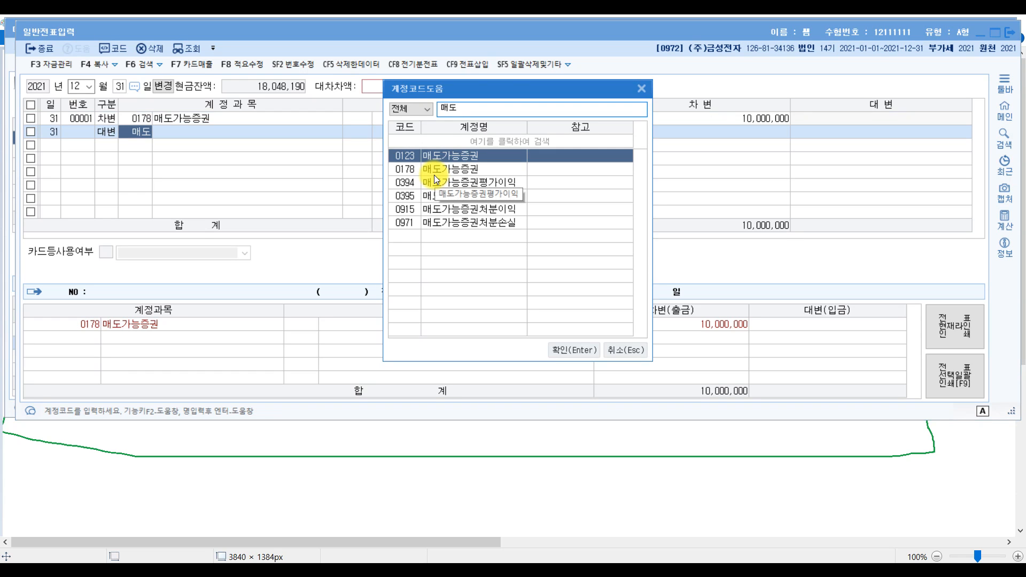
key("Down")
key("Down")
key("Down")
key("Return")
key("Return")
key("Return")
type("3000000000")
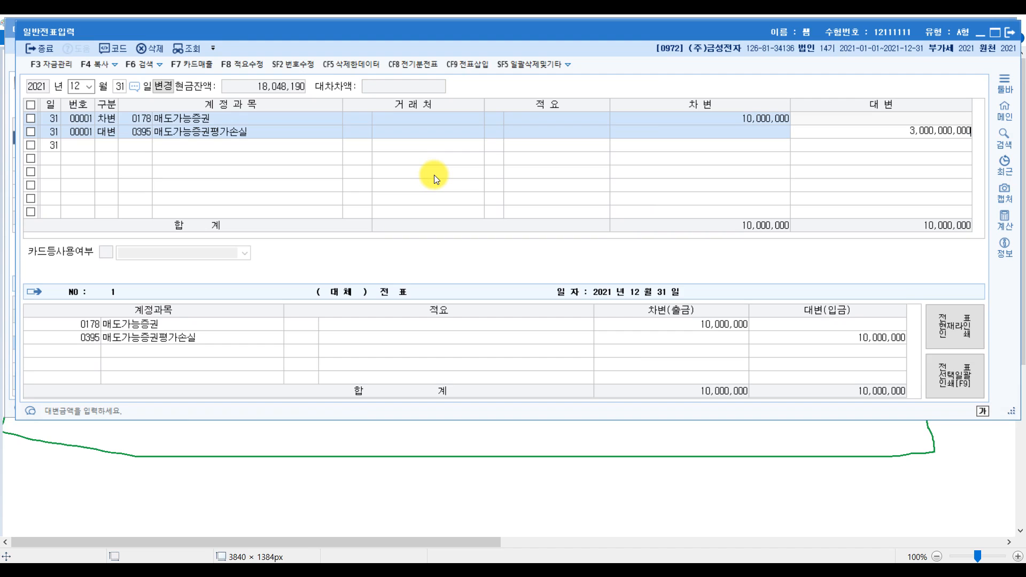
key("BackSpace")
key("BackSpace")
key("BackSpace")
key("Return")
Enter a credit line for 0394 매도가능증권평가이익 with an amount of 7,000,000.
key("Return")
key("4")
key("Return")
type("매도")
key("Return")
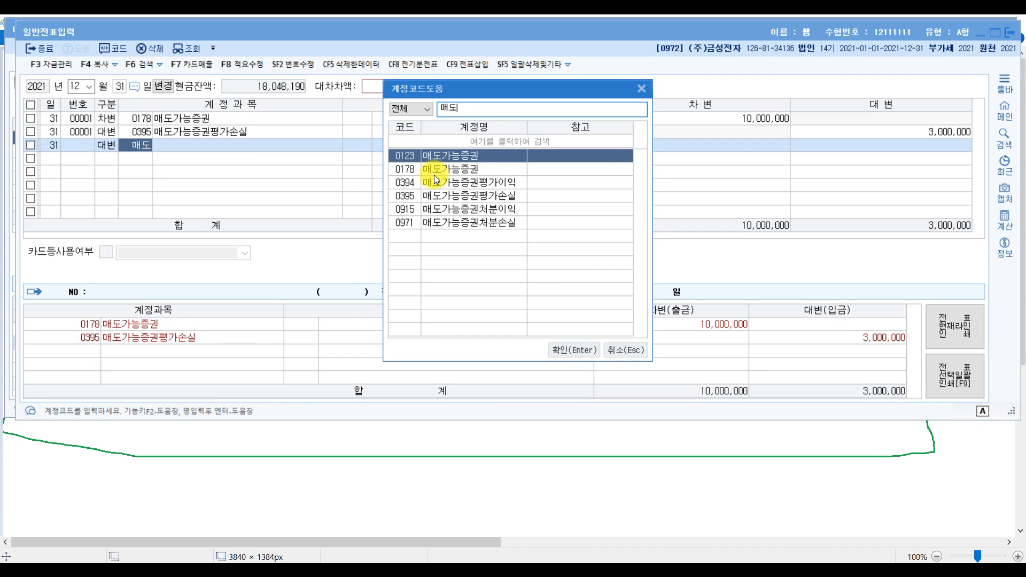
key("Down")
key("Down")
key("Return")
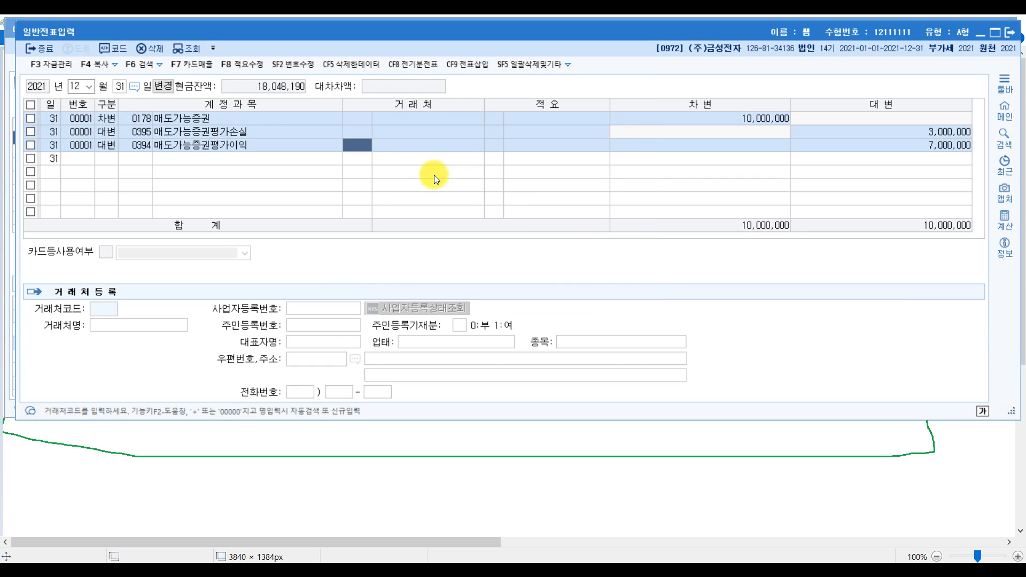
key("Return")
key("Return")
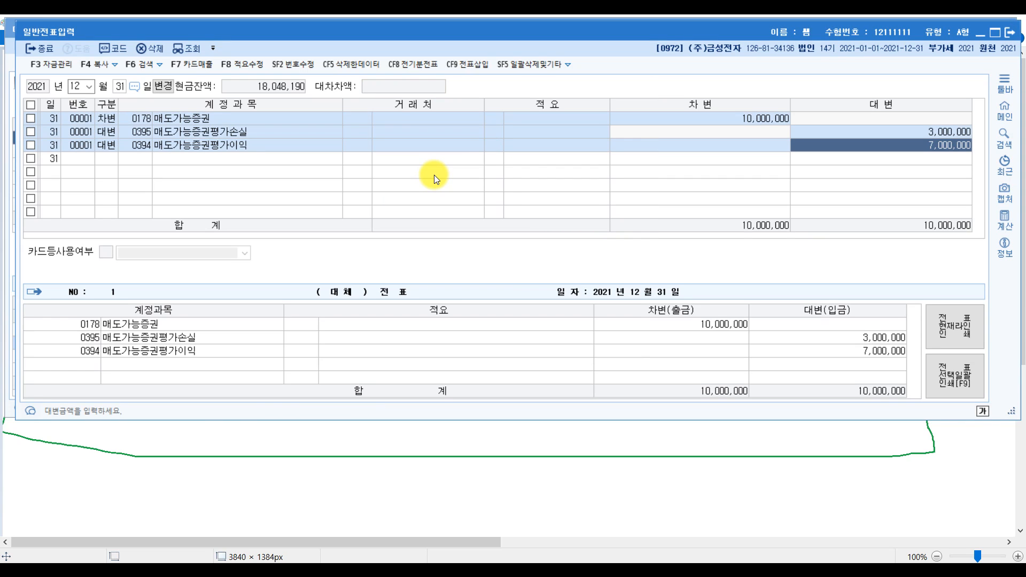
Return to the exam PDF at 문제4's question [2] and bring up its 조회문제 sheet in Paint.
left_click(951, 508)
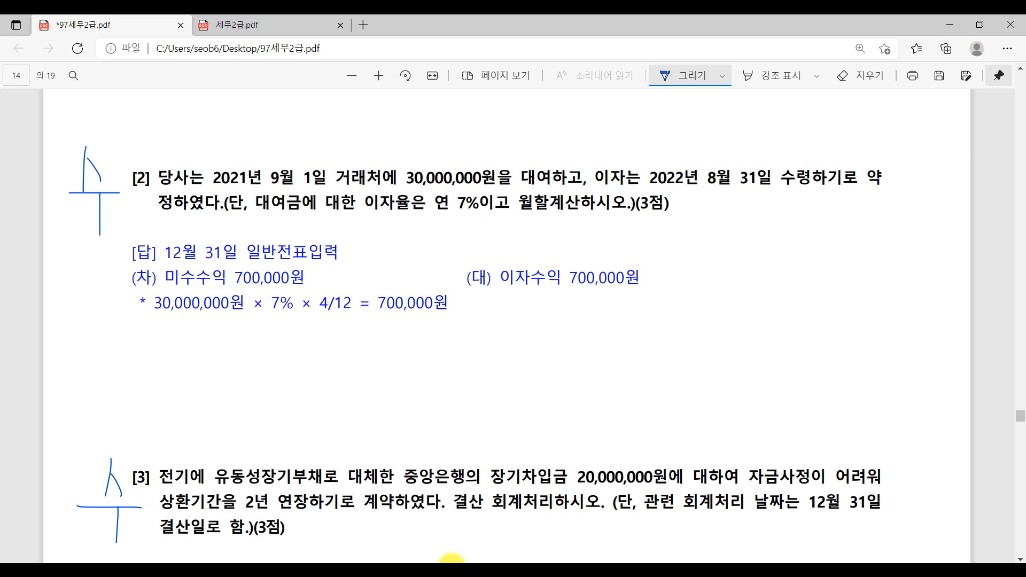
left_click(236, 537)
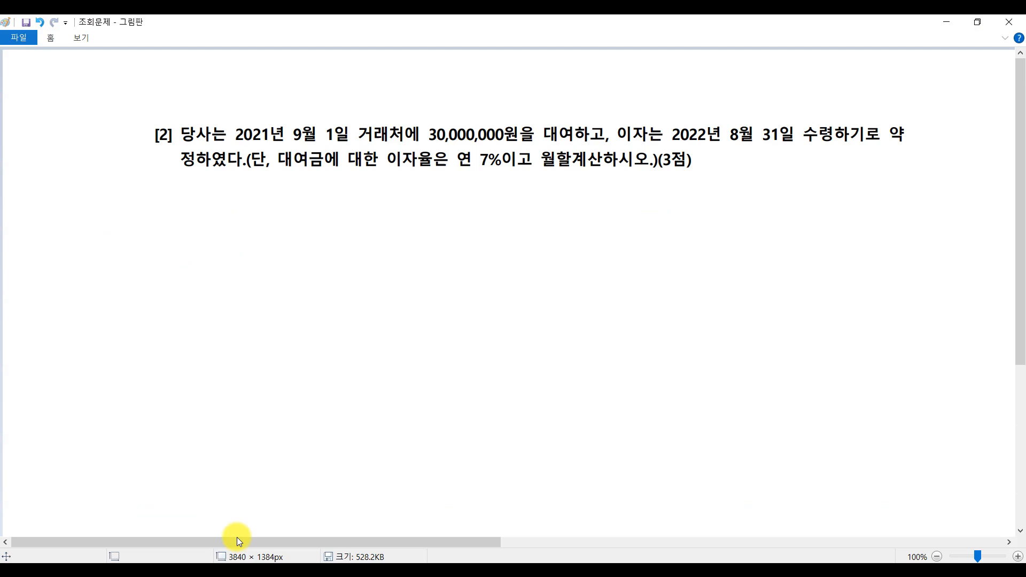
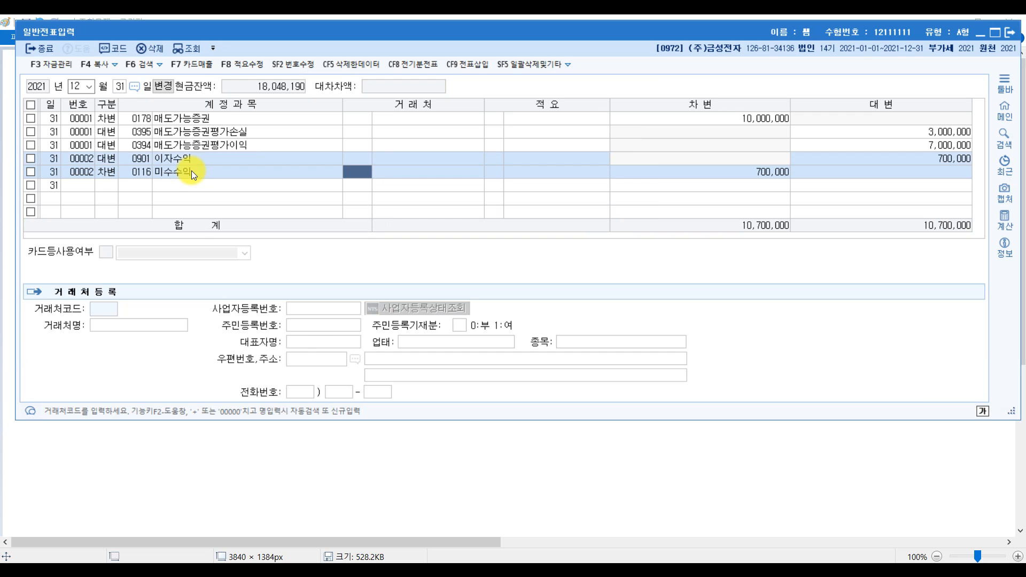
Complete the 0116 미수수익 debit line of 700,000 in the December 31 voucher and return to Paint's question [2] sheet.
key("Return")
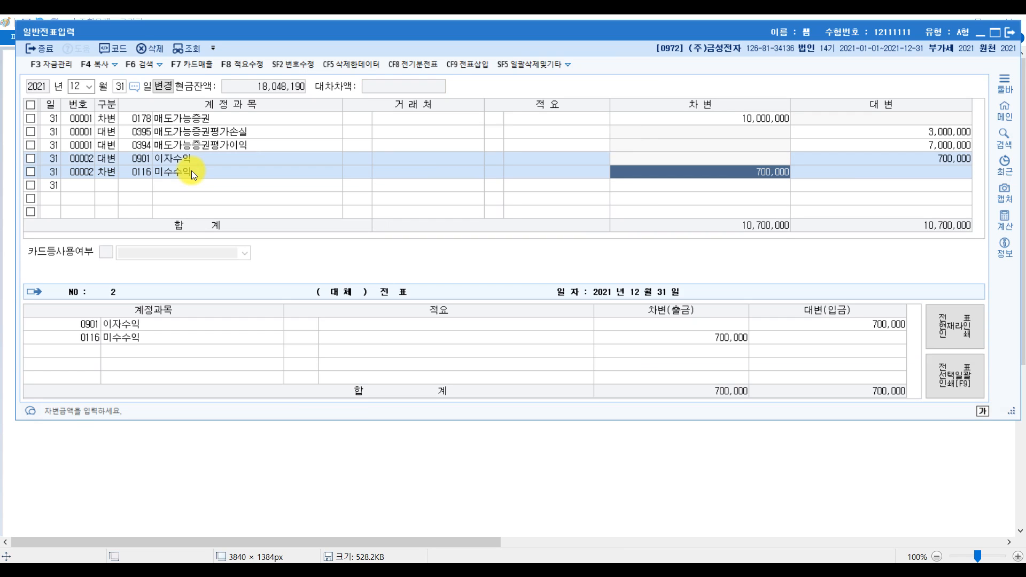
left_click(935, 495)
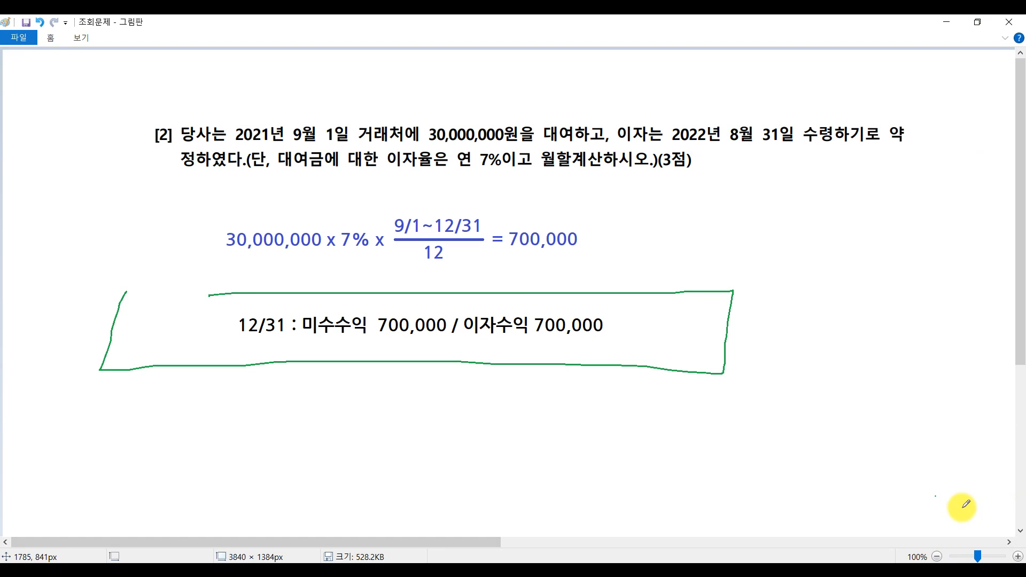
Return to the exam PDF at question [3], draw a mark beside its number, and circle 전기 with an arrow leading from it.
key("alt+Tab")
scroll(737, 417, "down", 1)
scroll(737, 416, "down", 4)
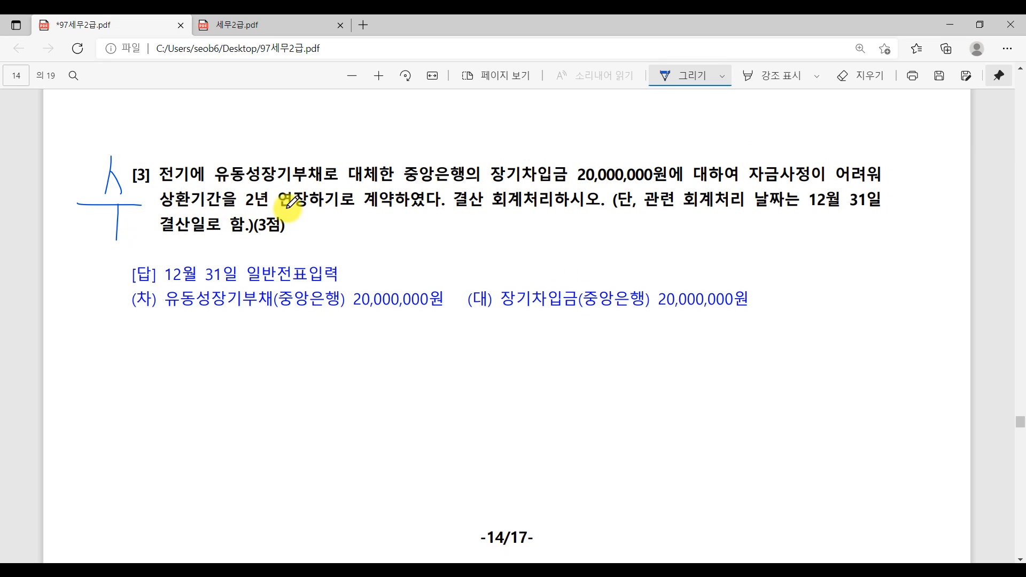
mouse_move(152, 146)
left_mouse_down()
mouse_move(155, 156)
mouse_move(160, 133)
left_mouse_up()
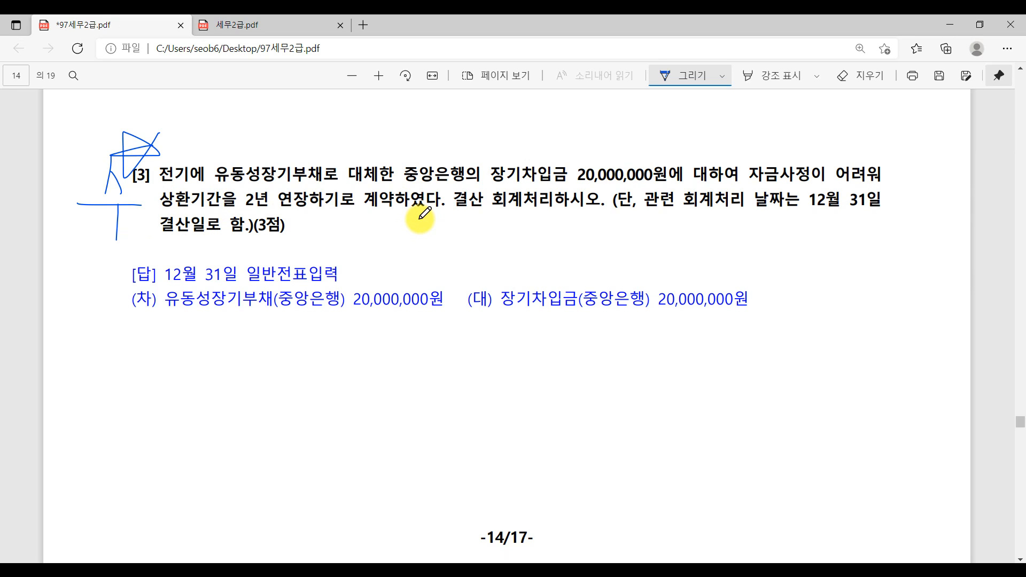
mouse_move(174, 185)
left_mouse_down()
mouse_move(155, 165)
mouse_move(261, 140)
mouse_move(247, 134)
mouse_move(271, 142)
left_mouse_up()
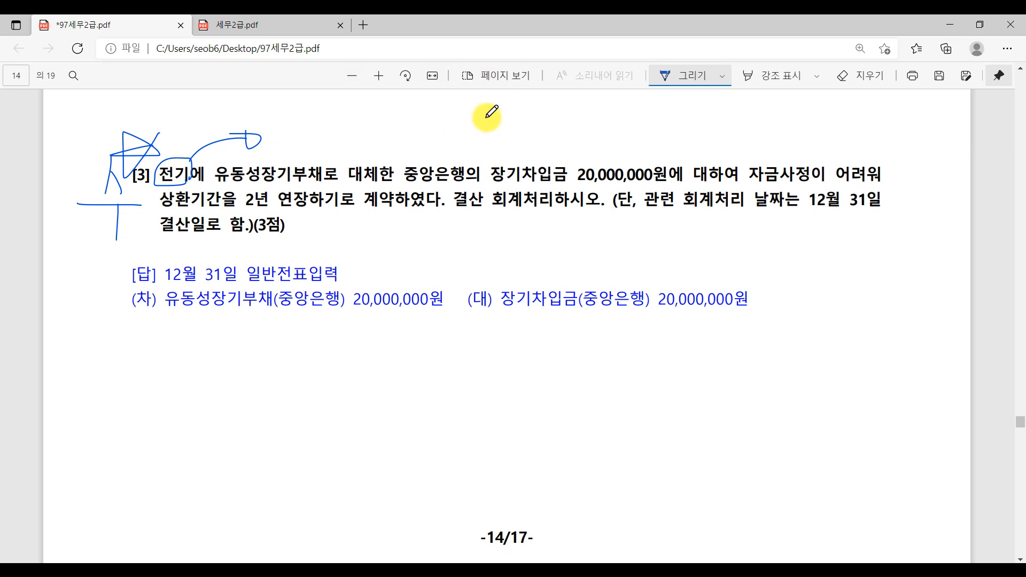
Handwrite the prior-period entry above question [3] as 장.차 and 유.장, separated by a vertical line.
left_click_drag(433, 109, 436, 146)
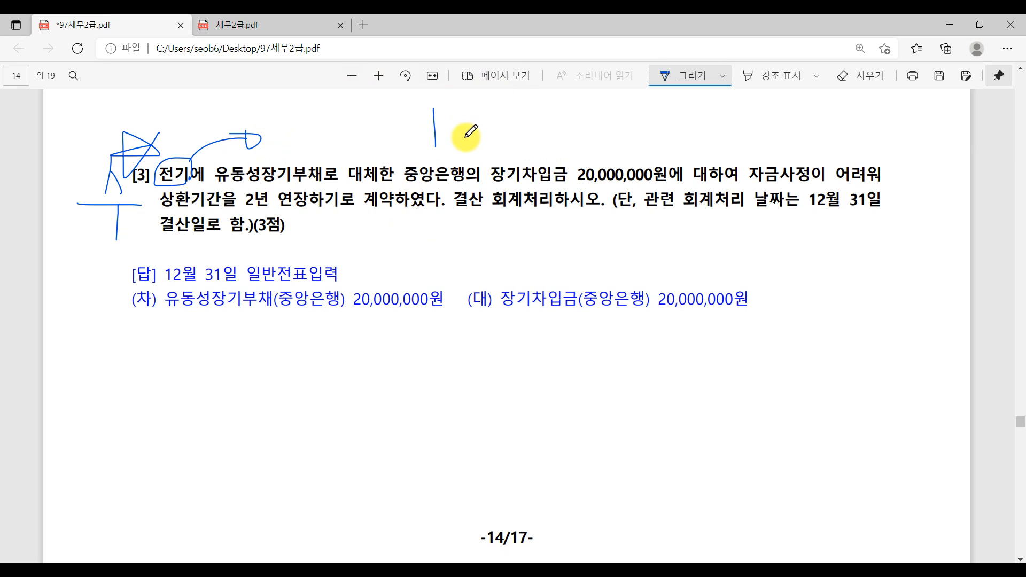
mouse_move(295, 116)
left_mouse_down()
mouse_move(319, 122)
mouse_move(328, 142)
mouse_move(367, 122)
left_mouse_up()
left_click(350, 132)
mouse_move(362, 126)
left_mouse_down()
mouse_move(373, 123)
mouse_move(366, 138)
left_mouse_up()
mouse_move(371, 130)
left_mouse_down()
mouse_move(383, 152)
mouse_move(395, 137)
left_mouse_up()
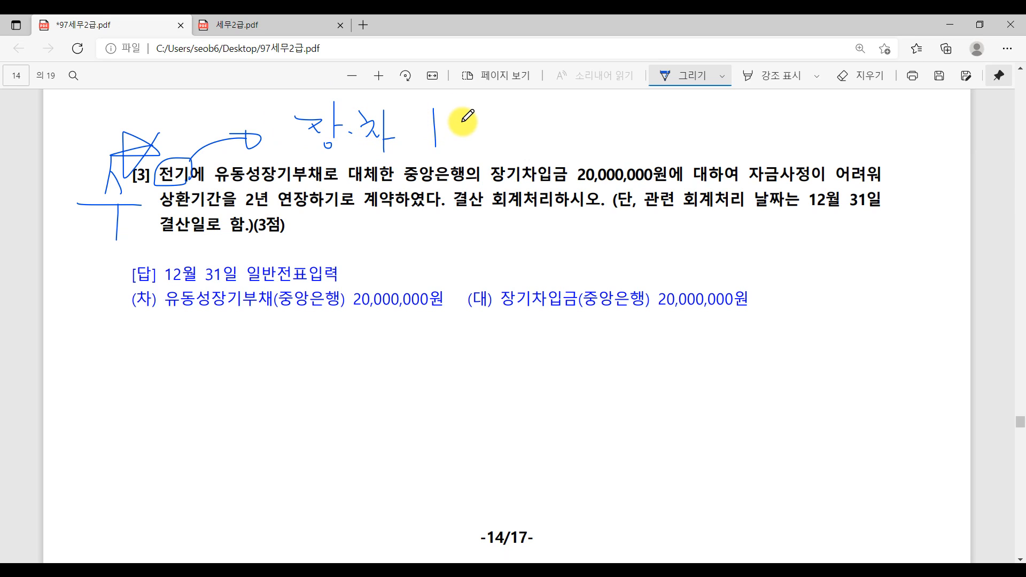
mouse_move(459, 115)
left_mouse_down()
mouse_move(456, 129)
mouse_move(488, 129)
mouse_move(469, 146)
left_mouse_up()
mouse_move(477, 137)
left_mouse_down()
mouse_move(480, 149)
mouse_move(498, 135)
mouse_move(539, 133)
left_mouse_up()
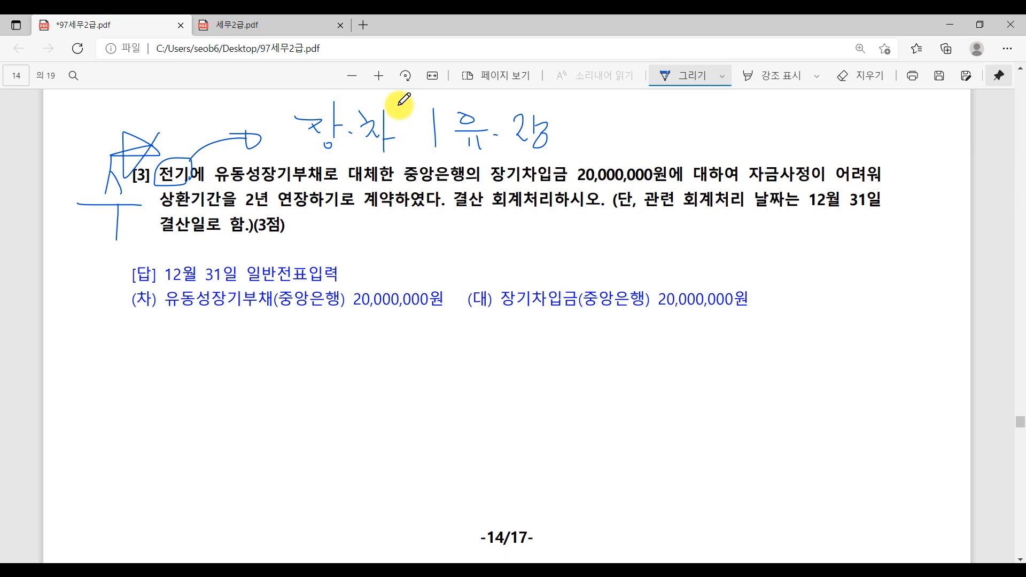
Underline 자금사정이 어려워 in question [3] and draw crossing arrows from the handwritten accounts to the opposite sides of the answer entry.
left_click_drag(918, 184, 773, 184)
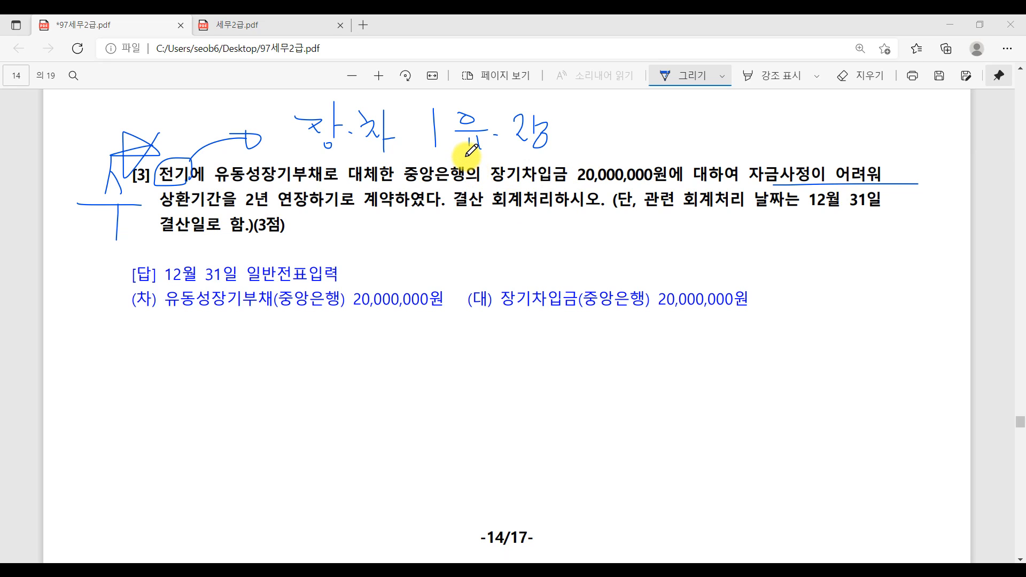
mouse_move(466, 158)
left_mouse_down()
mouse_move(350, 269)
mouse_move(368, 275)
left_mouse_up()
mouse_move(394, 152)
left_mouse_down()
mouse_move(537, 249)
mouse_move(544, 239)
left_mouse_up()
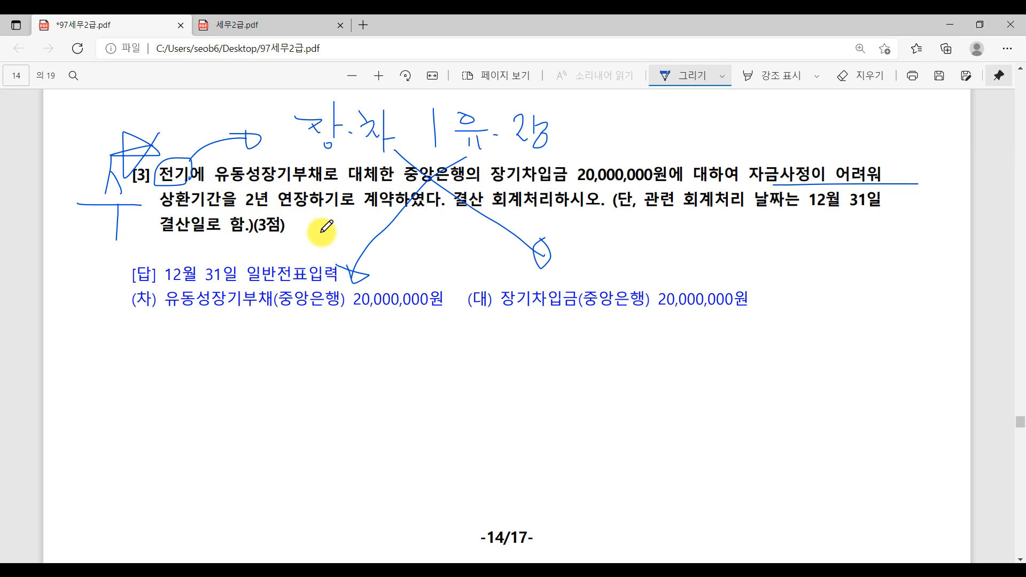
Handwrite 부 + beneath the 장기차입금 credit and 부 − beneath the 유동성장기부채 debit in the answer to question [3].
key("ctrl")
mouse_move(553, 322)
left_mouse_down()
mouse_move(553, 335)
mouse_move(576, 343)
mouse_move(569, 357)
mouse_move(571, 332)
mouse_move(626, 337)
mouse_move(616, 363)
left_mouse_up()
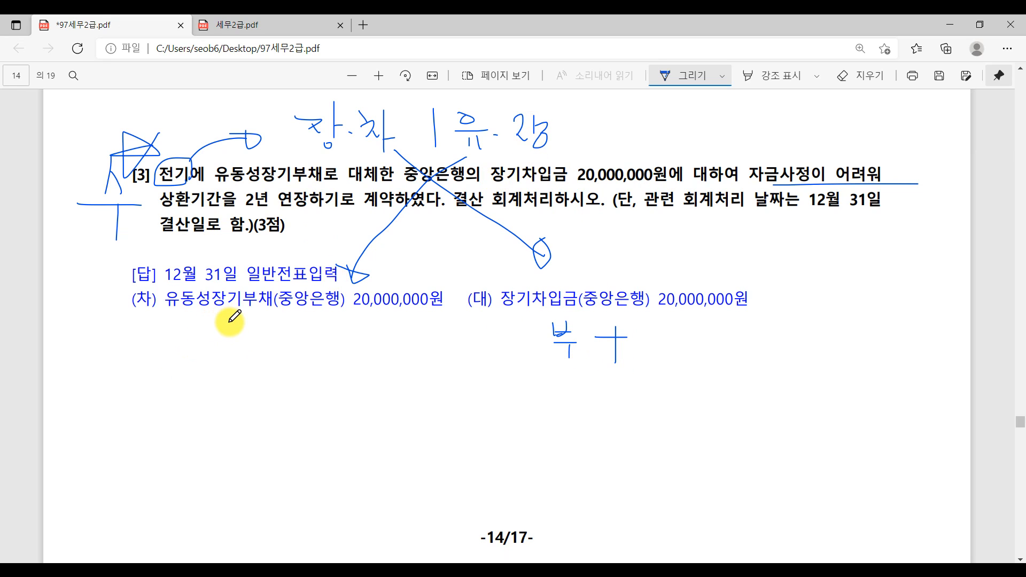
left_click_drag(225, 318, 254, 339)
mouse_move(243, 344)
left_mouse_down()
mouse_move(243, 357)
mouse_move(295, 341)
left_mouse_up()
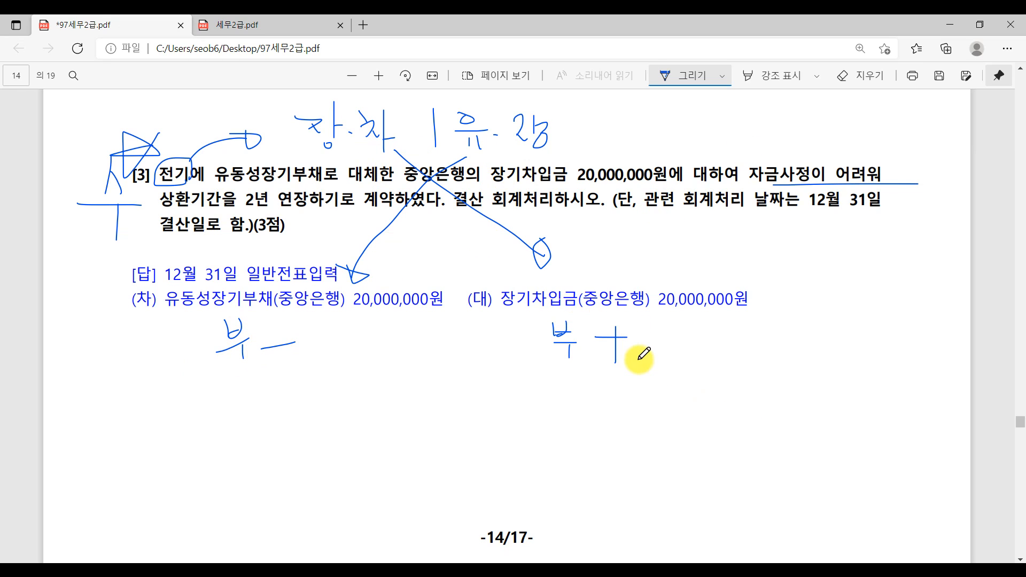
Switch to KcLep's 일반전표입력 and start a December 31 credit line with account 0293 장기차입금.
key("alt+Tab")
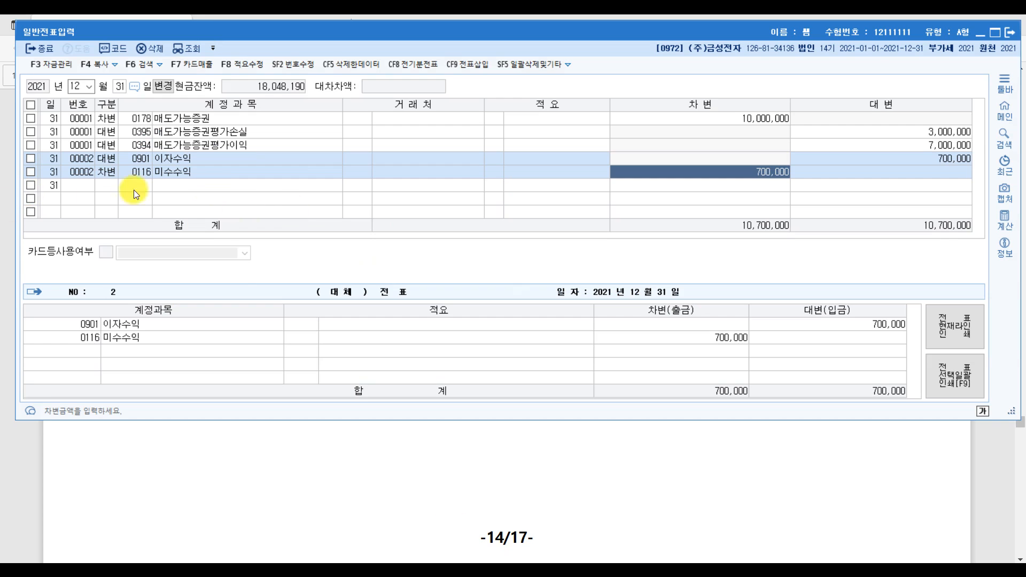
left_click(102, 187)
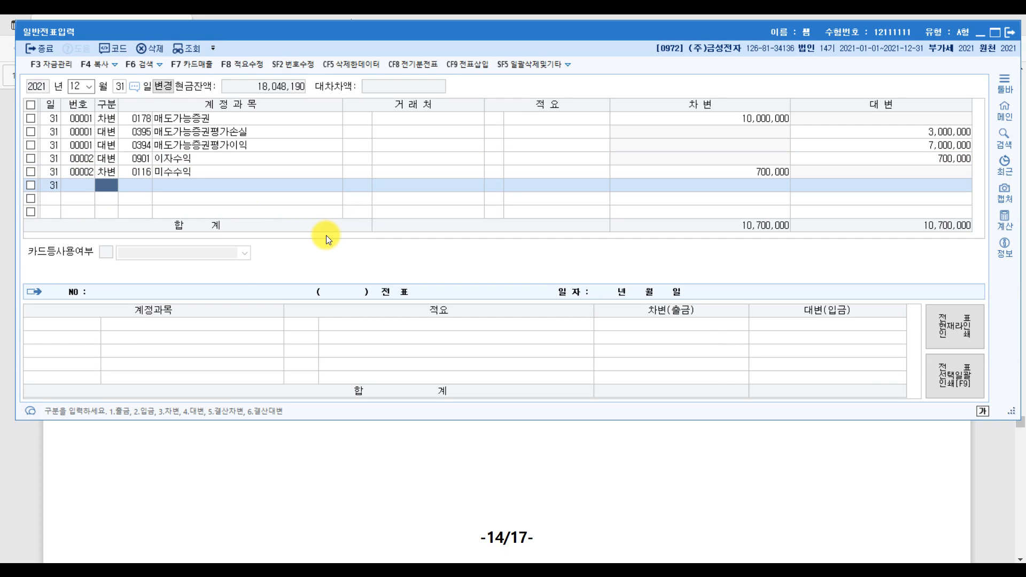
type("4장기")
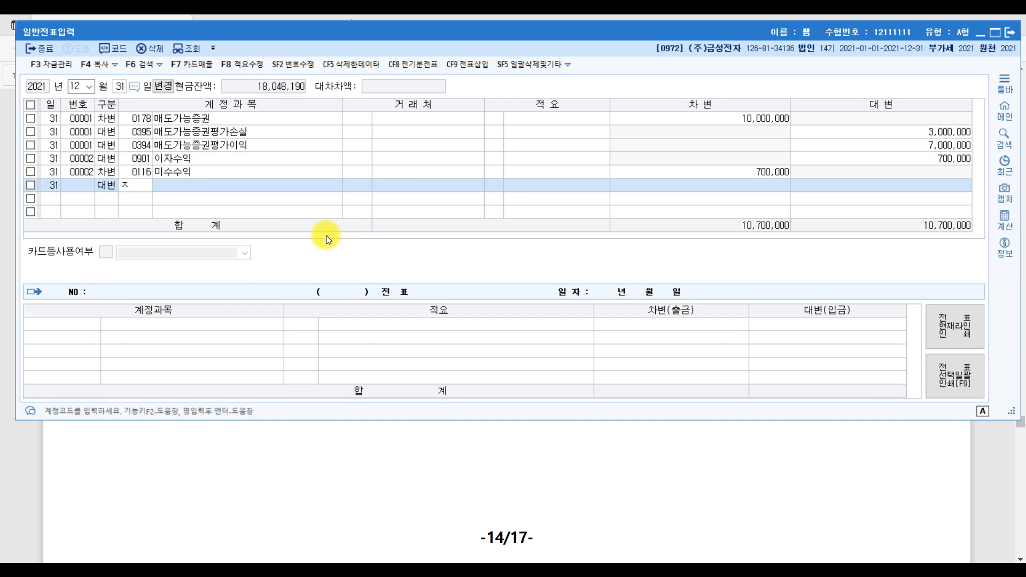
key("Return")
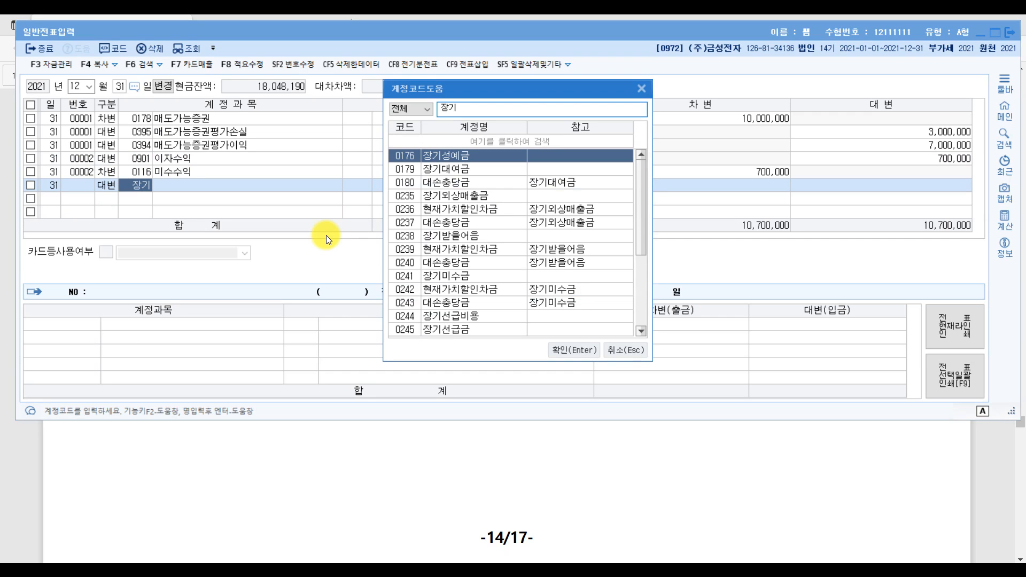
key("Down")
key("Down")
key("Down")
key("Down")
key("Down")
type("차")
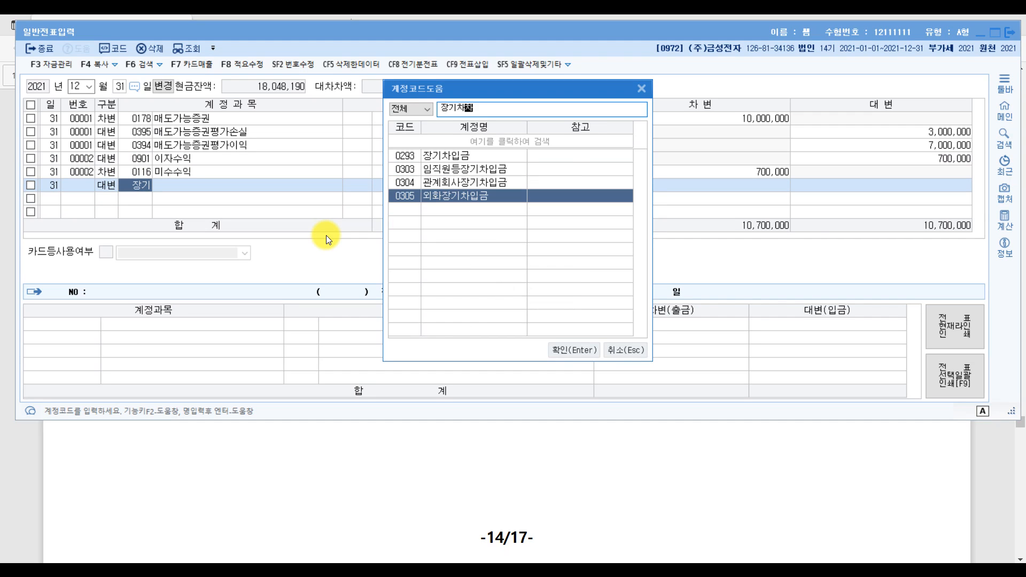
key("Up")
key("Up")
key("Return")
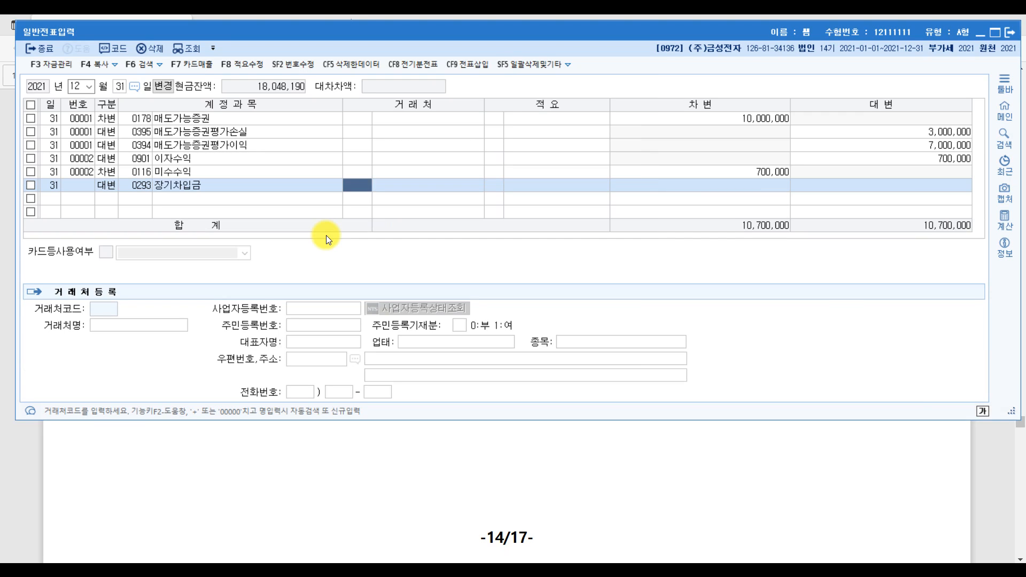
Complete the 장기차입금 credit line with 98002 중앙은행 as the 거래처 and an amount of 20,000,000.
type("중앙")
key("Return")
key("Return")
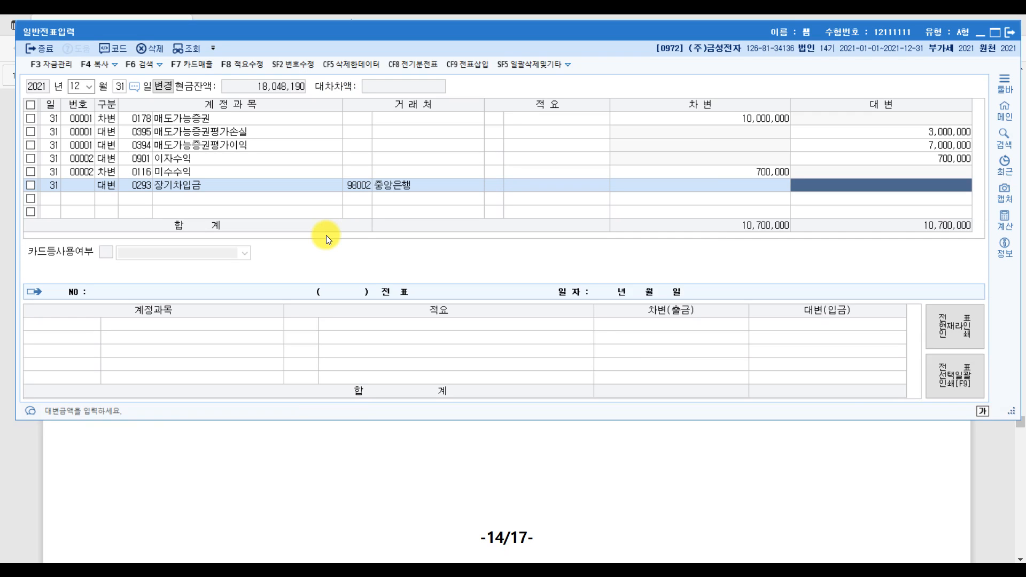
type("20,000,000")
key("Return")
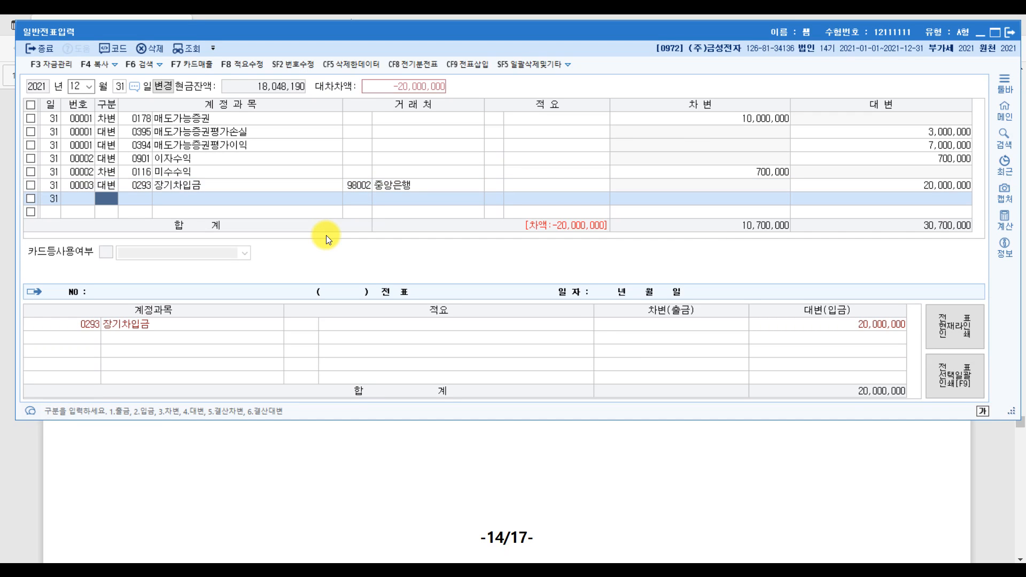
Enter the matching debit line for 0264 유동성장기부채 with 98002 중앙은행 as the 거래처 and an amount of 20,000,000.
type("3")
key("Return")
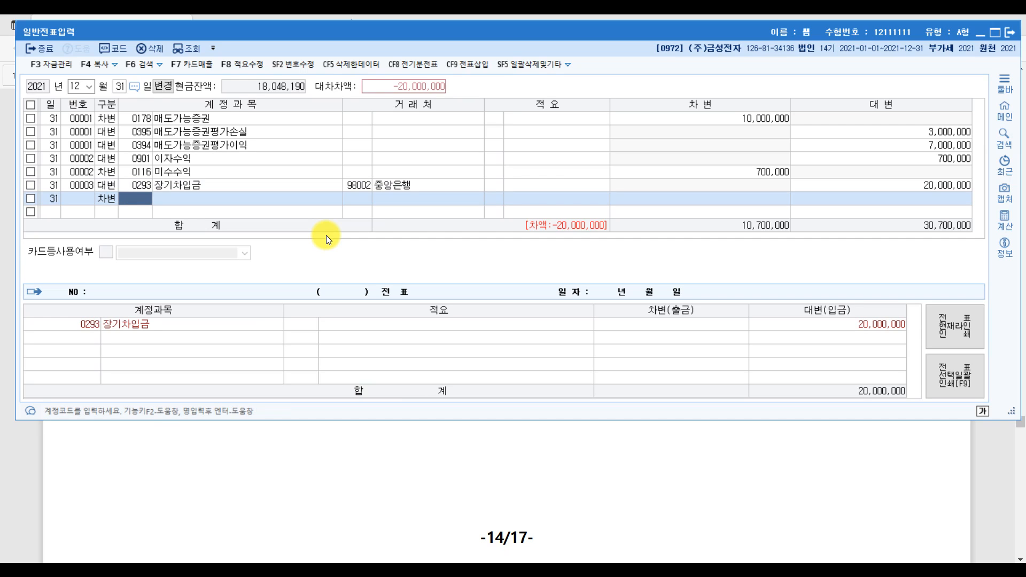
type("유동")
key("Return")
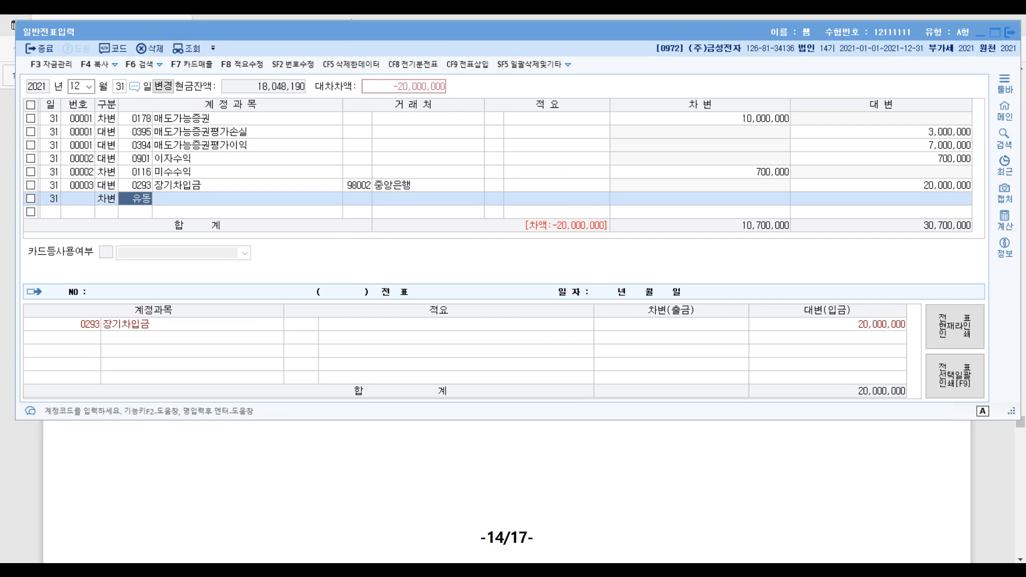
key("Return")
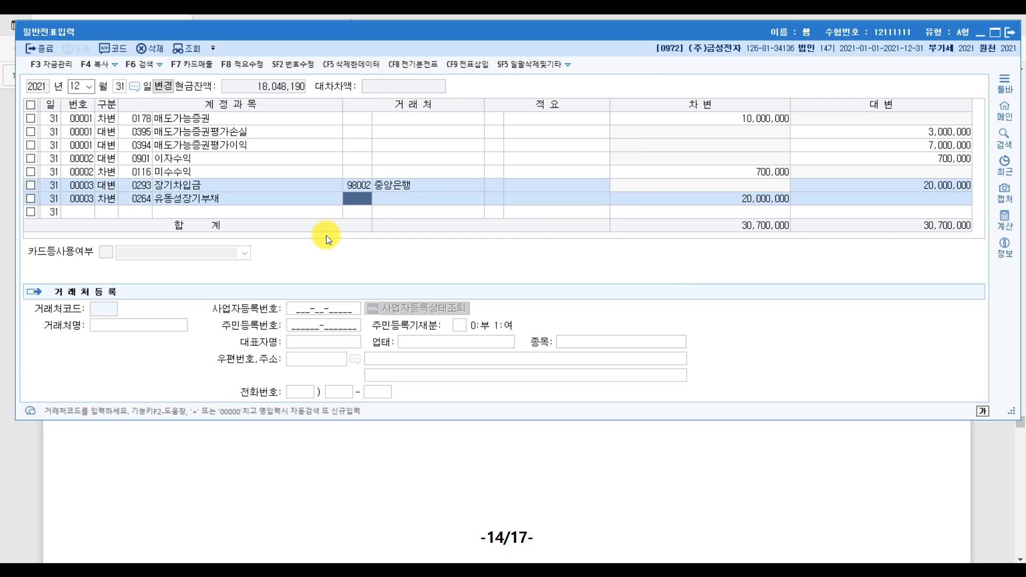
type("+")
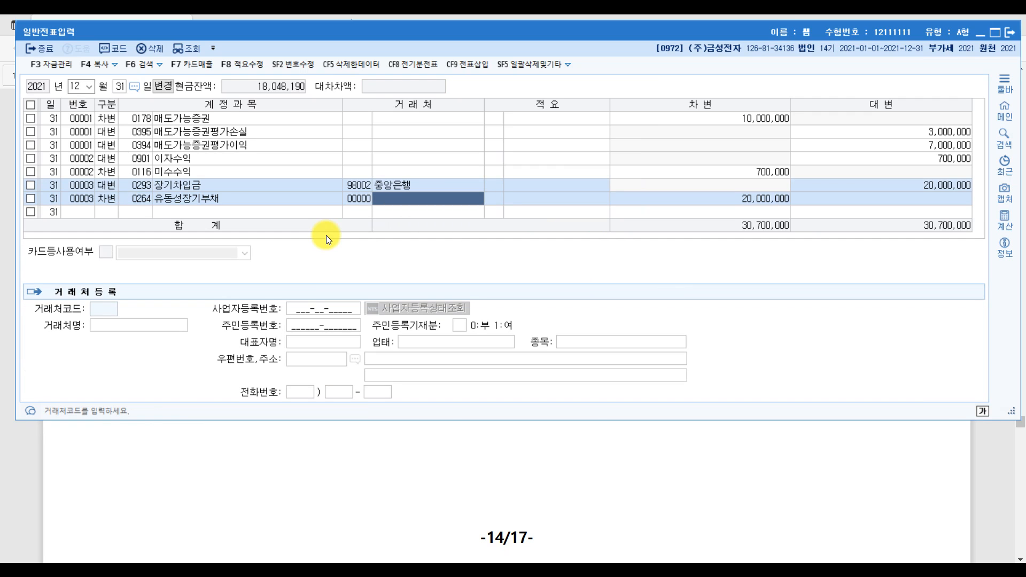
key("Return")
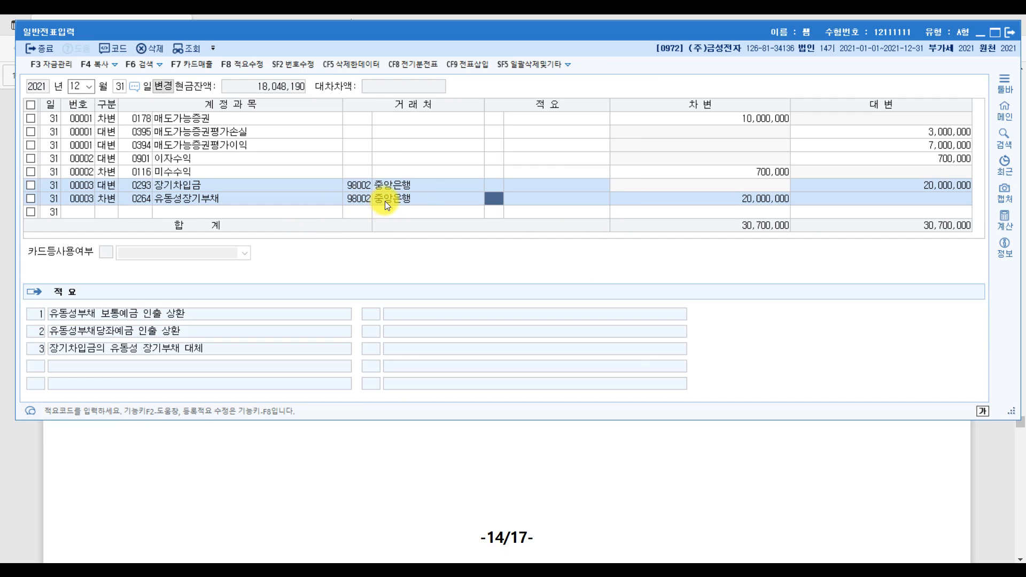
key("Return")
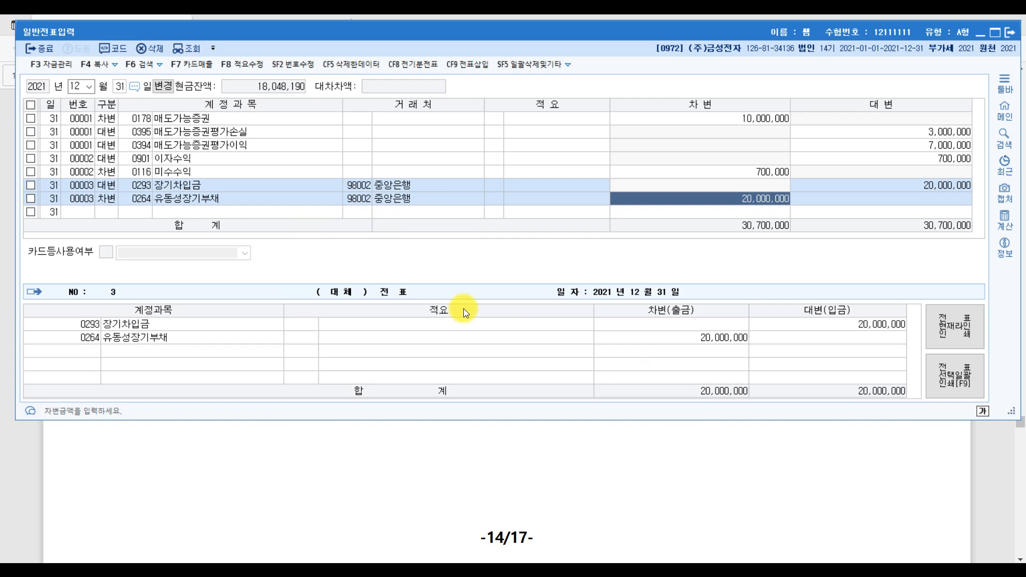
Go to question [4] in the exam PDF and handwrite an abbreviation of 사채할인발행차금 beside the bond issue line.
left_click(1002, 505)
scroll(584, 458, "down", 10)
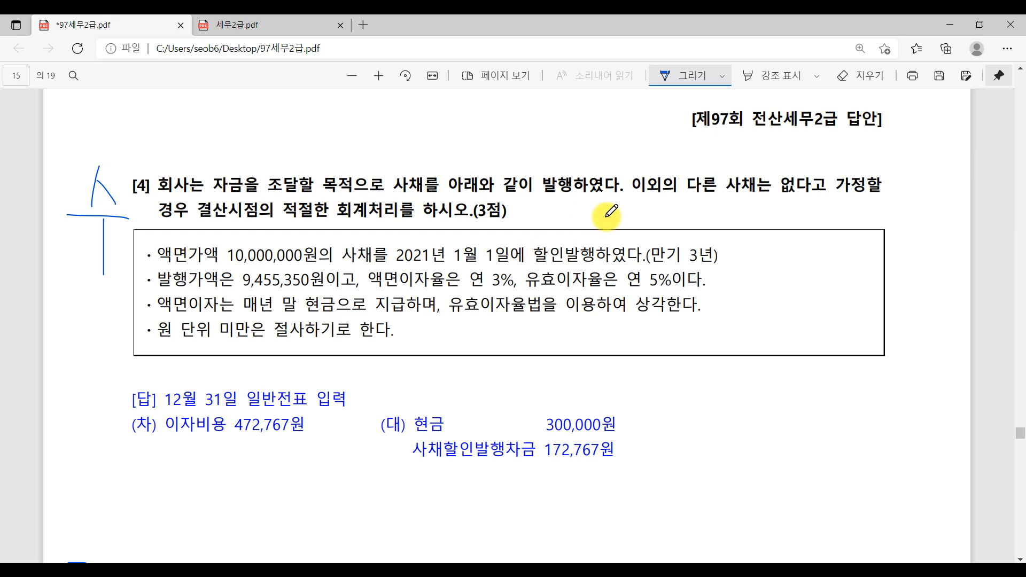
left_click(203, 246)
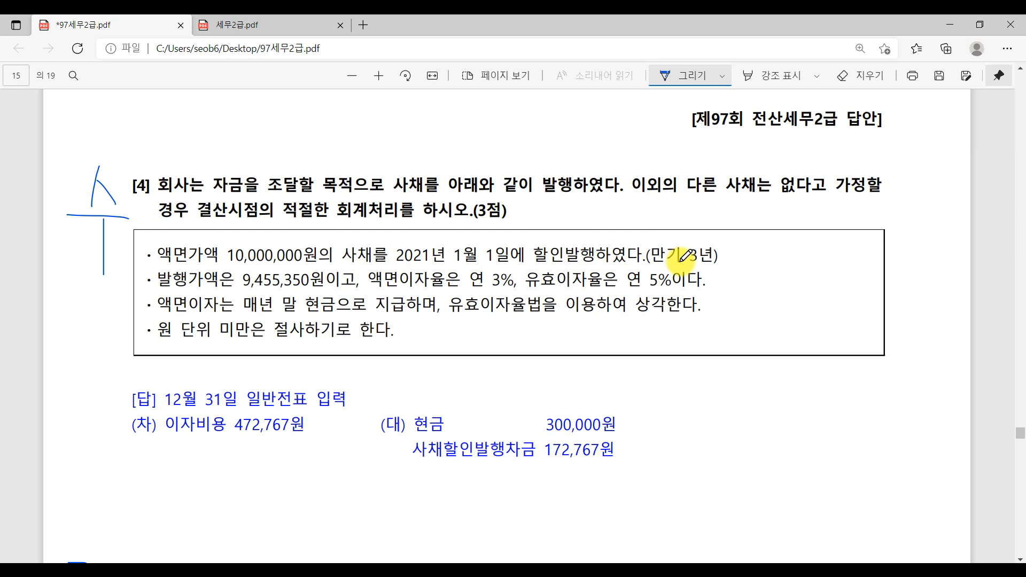
mouse_move(757, 234)
left_mouse_down()
mouse_move(755, 258)
mouse_move(767, 252)
mouse_move(776, 265)
mouse_move(818, 238)
mouse_move(824, 252)
left_mouse_up()
left_click(799, 255)
mouse_move(818, 252)
left_mouse_down()
mouse_move(829, 259)
mouse_move(844, 235)
mouse_move(859, 275)
mouse_move(867, 246)
left_mouse_up()
left_click(833, 245)
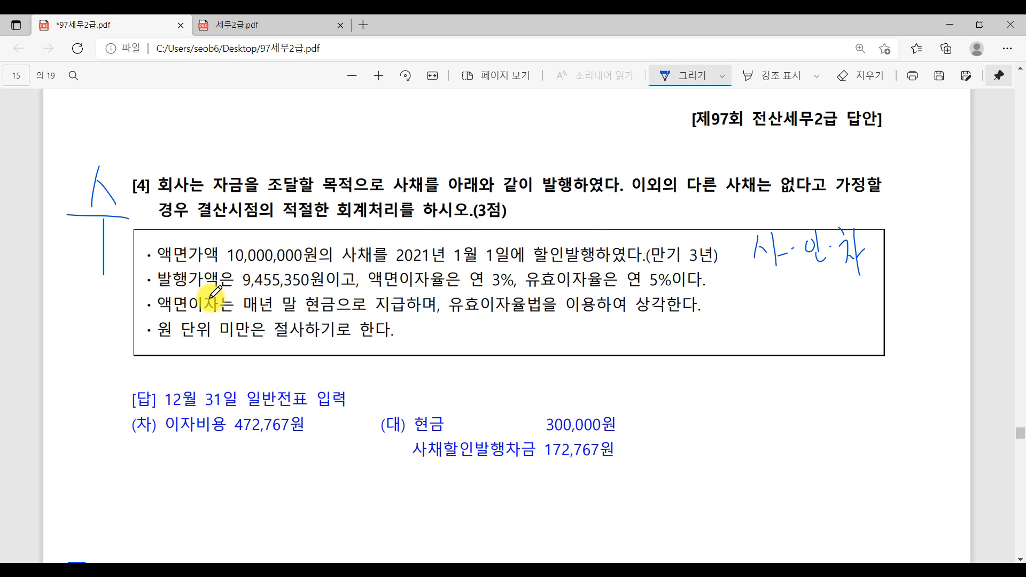
Underline 액면이자율은 연 3%, draw an arrow from it to a handwritten 300,000, and underline 연 5%이다 in question [4].
key("ctrl")
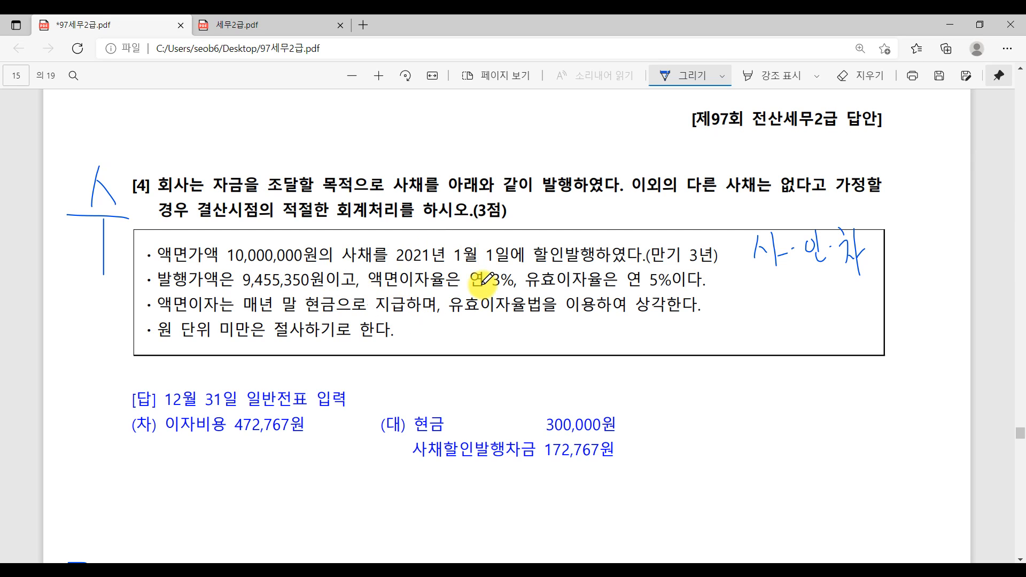
left_click_drag(380, 287, 505, 289)
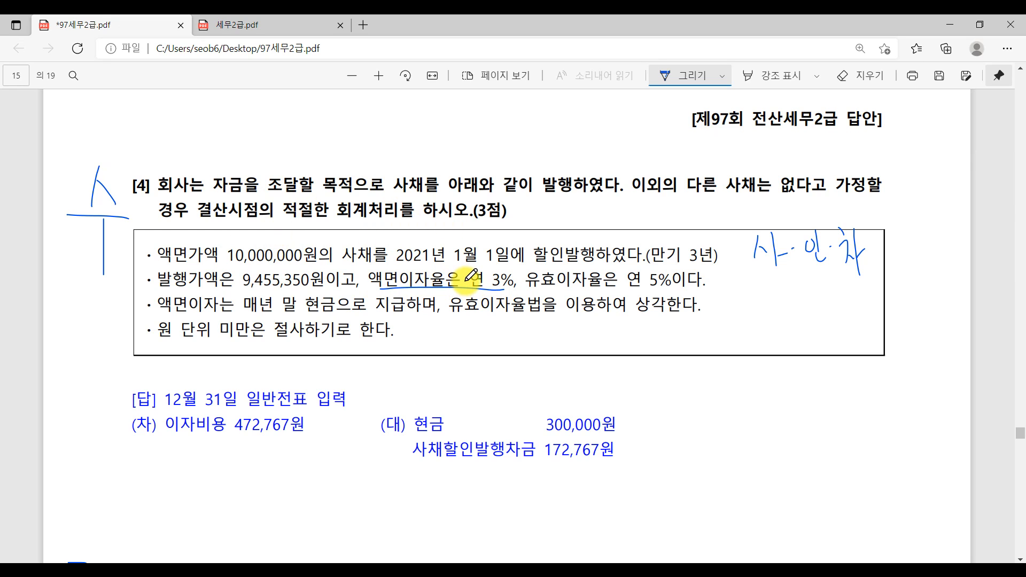
mouse_move(470, 278)
left_mouse_down()
mouse_move(511, 159)
mouse_move(569, 138)
mouse_move(660, 133)
mouse_move(718, 143)
left_mouse_up()
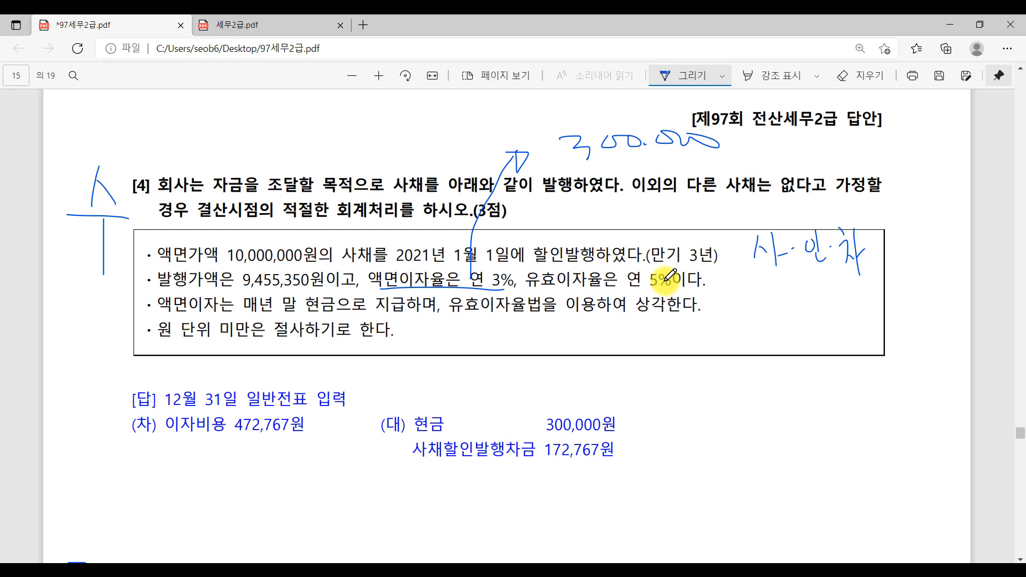
left_click_drag(631, 291, 699, 283)
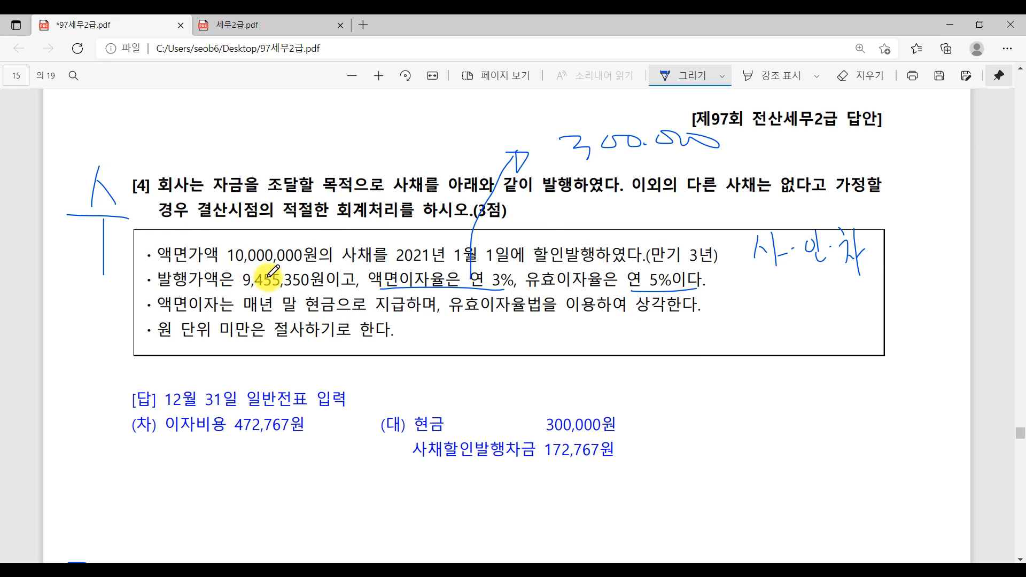
Underline 472,767원 in the answer to question [4] and number the 이자비용 debit 1 and the 현금 credit 2 with circled digits.
key("ctrl")
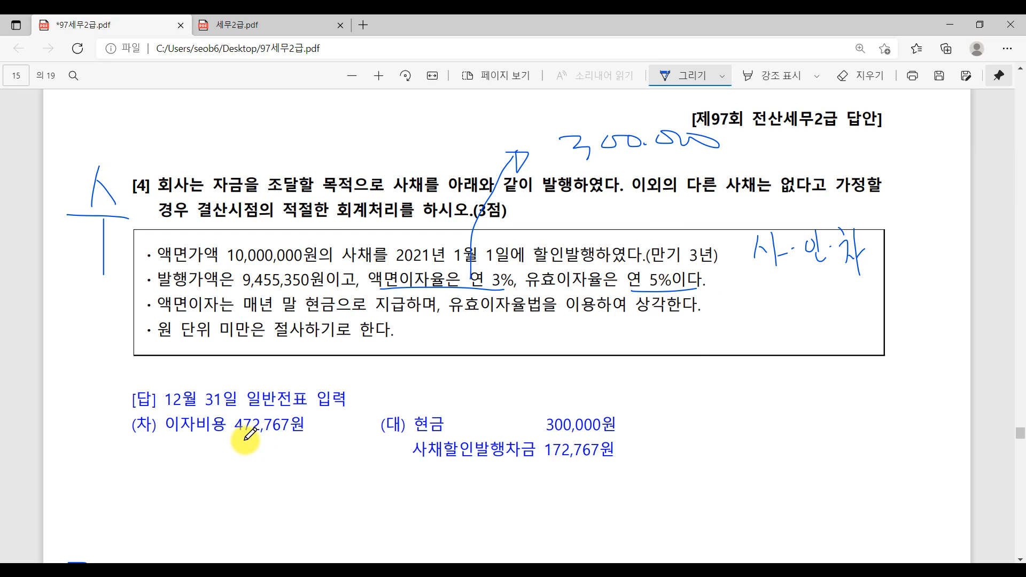
left_click_drag(237, 441, 294, 439)
key("ctrl")
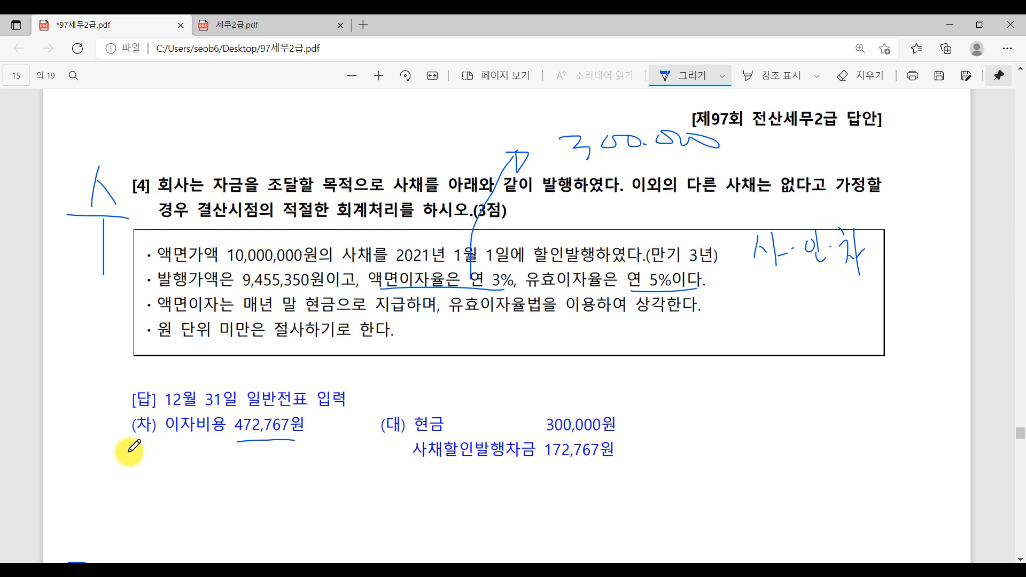
mouse_move(105, 412)
left_mouse_down()
mouse_move(106, 440)
mouse_move(93, 409)
mouse_move(119, 425)
left_mouse_up()
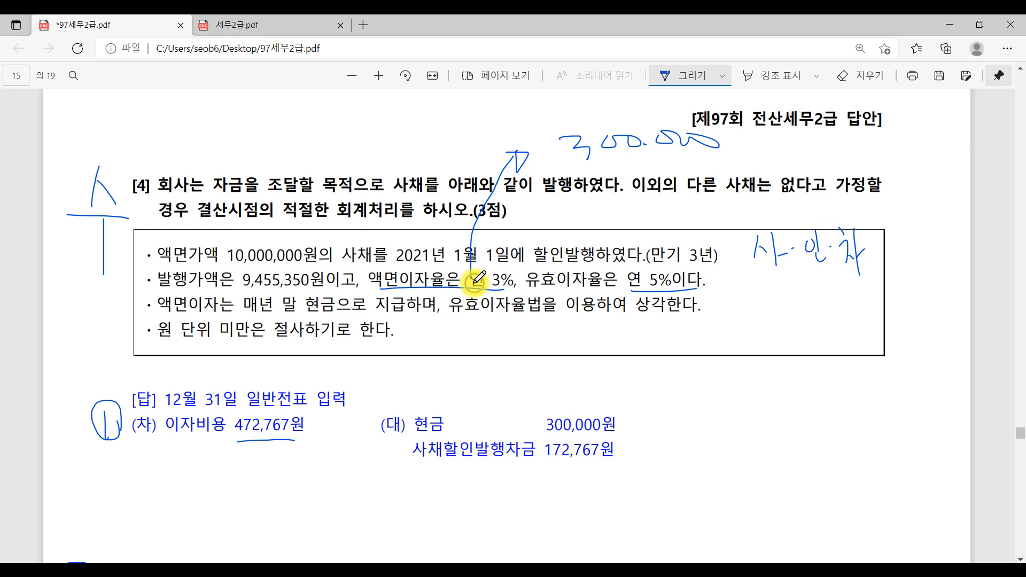
left_click_drag(635, 408, 664, 430)
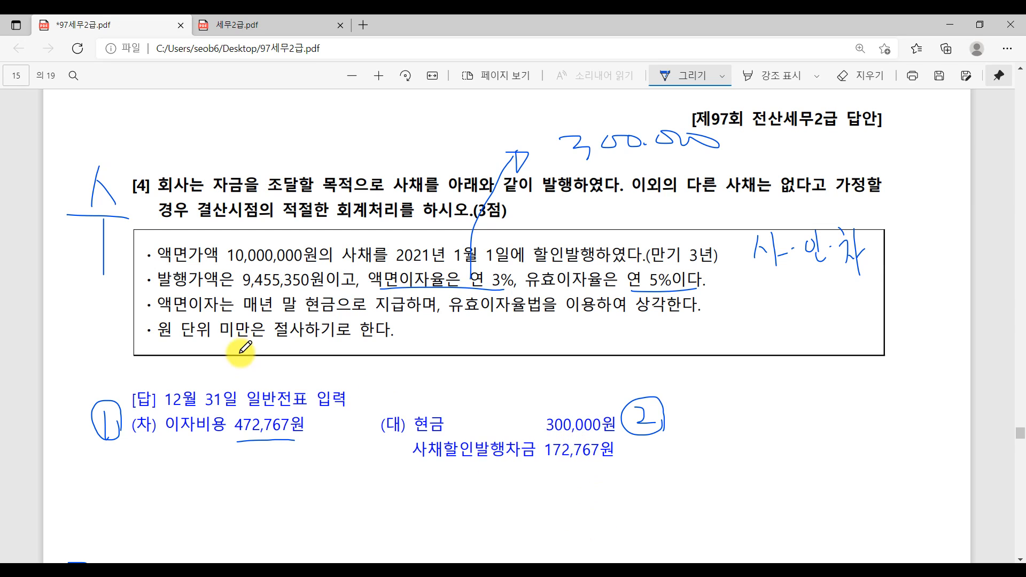
Number the 사채할인발행차금 credit in the question [4] answer with a circled 3, and underline 액면가액 and 발행가액 with a bracket beside them.
mouse_move(640, 450)
left_mouse_down()
mouse_move(659, 477)
mouse_move(658, 466)
left_mouse_up()
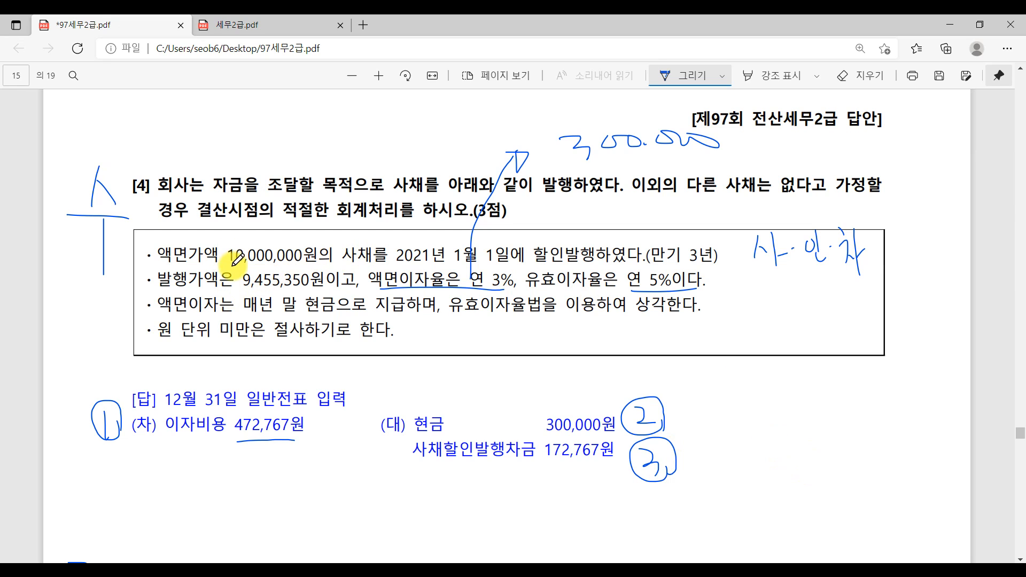
left_click_drag(225, 256, 230, 289)
left_click_drag(161, 288, 221, 289)
left_click_drag(156, 265, 219, 265)
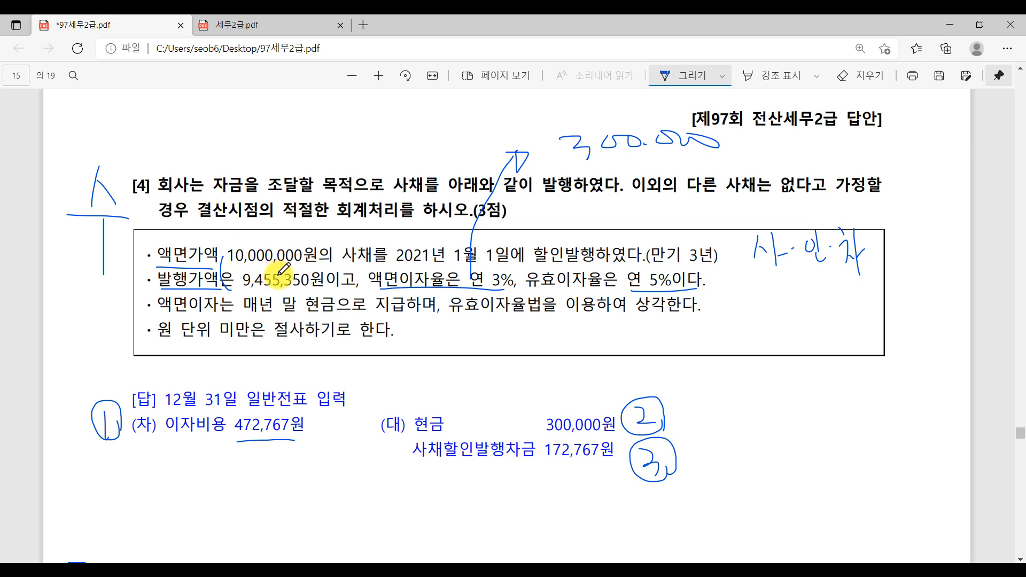
Draw lines fanning out from 9,455,350원 and a curved arrow from 172,767원 to 472,767원 in question [4].
mouse_move(301, 269)
left_mouse_down()
mouse_move(437, 317)
mouse_move(353, 298)
mouse_move(427, 339)
mouse_move(392, 357)
left_mouse_up()
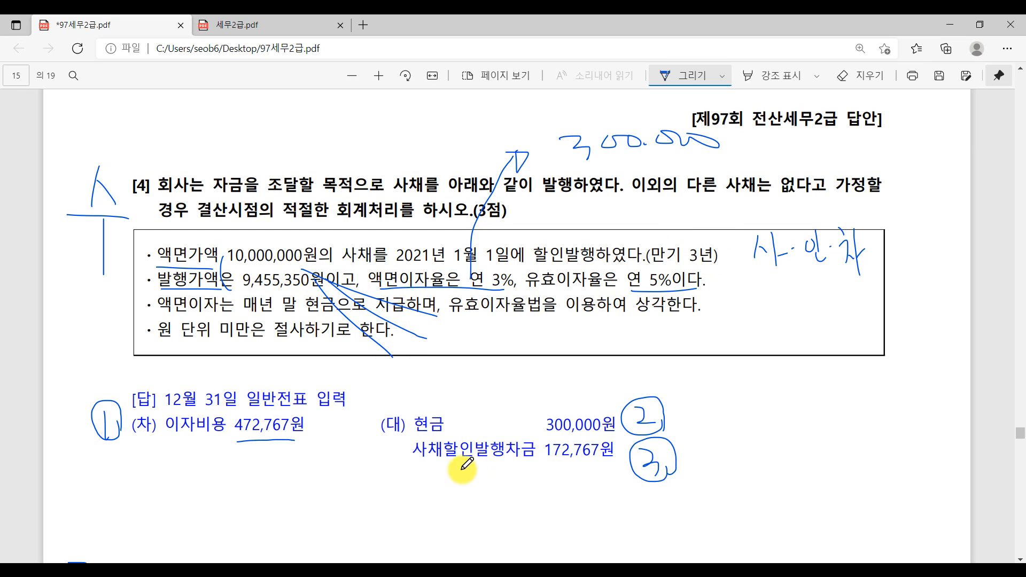
mouse_move(569, 464)
left_mouse_down()
mouse_move(320, 513)
mouse_move(268, 476)
mouse_move(276, 435)
left_mouse_up()
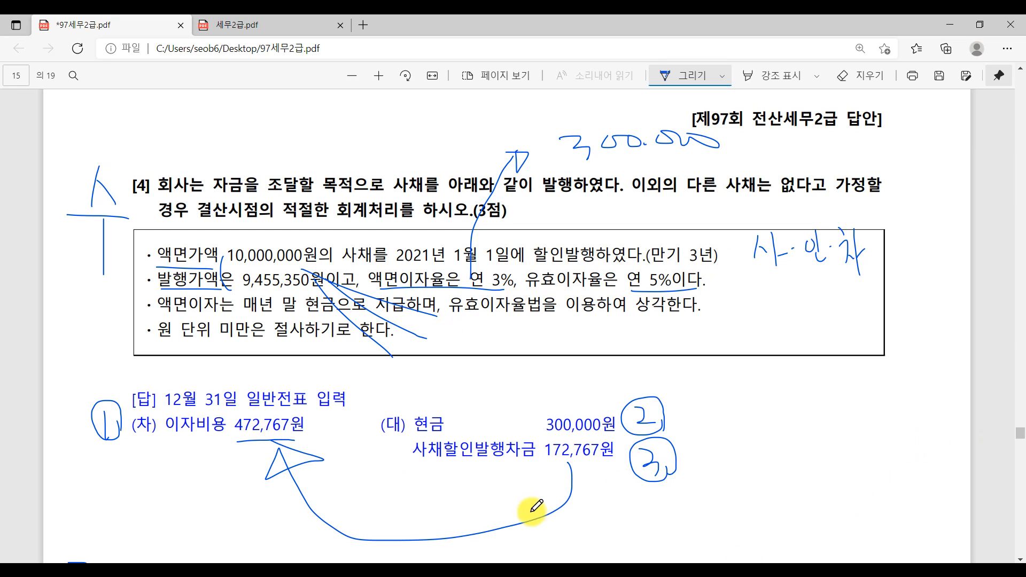
Switch to 일반전표입력 in KcLep and start a December 31 debit line with account 0951 이자비용.
left_click(448, 573)
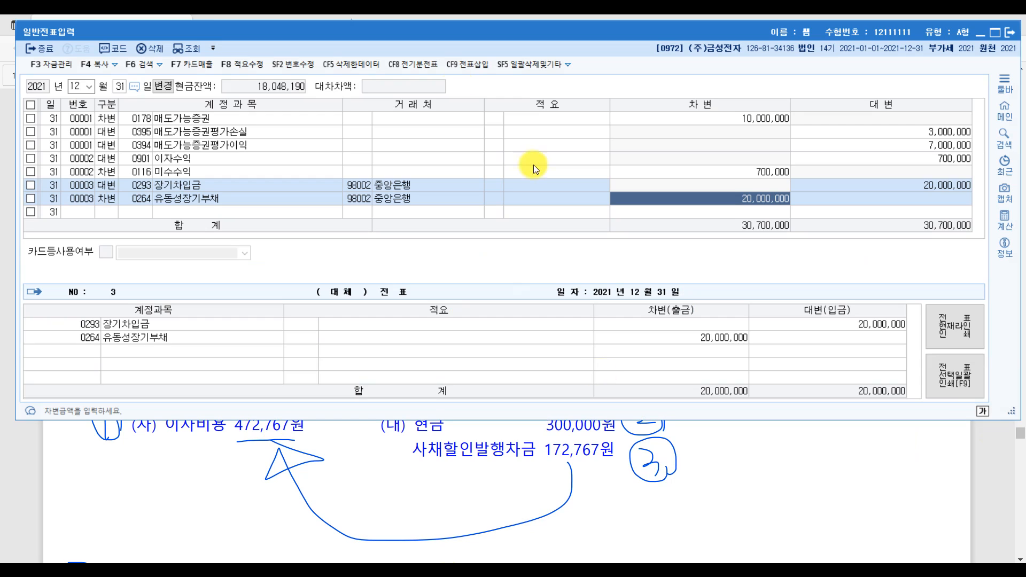
left_click(114, 213)
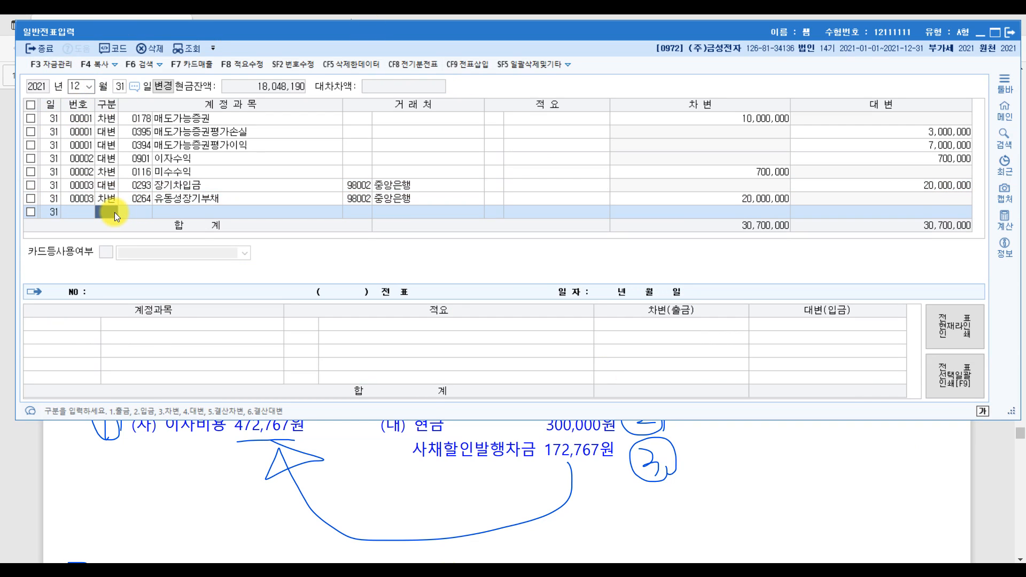
type("3")
type("이자")
key("Return")
key("Down")
key("Down")
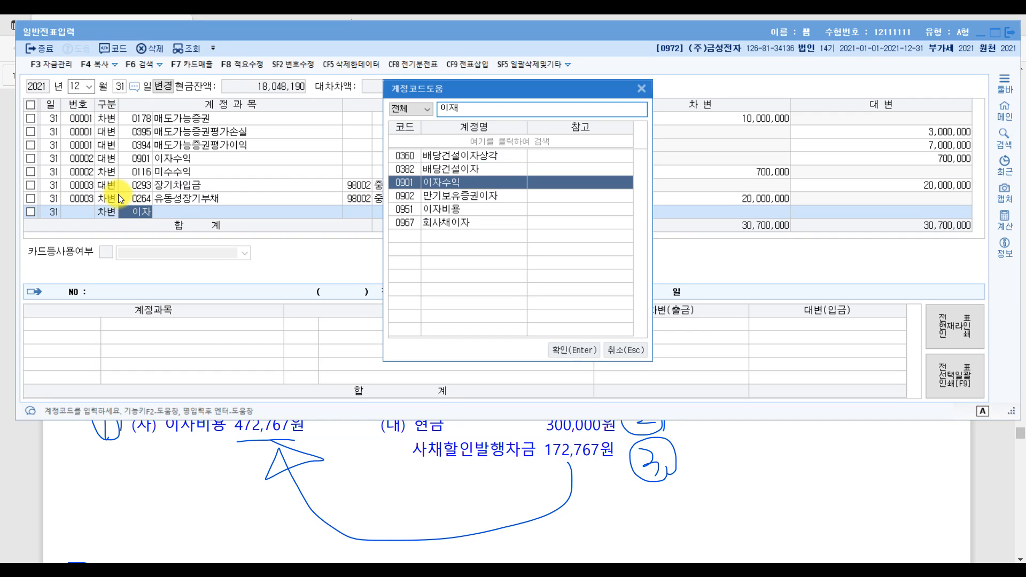
key("Down")
key("Down")
key("Return")
Leave 거래처 blank on the 이자비용 line and set its debit amount to 472,767.
key("Return")
key("Return")
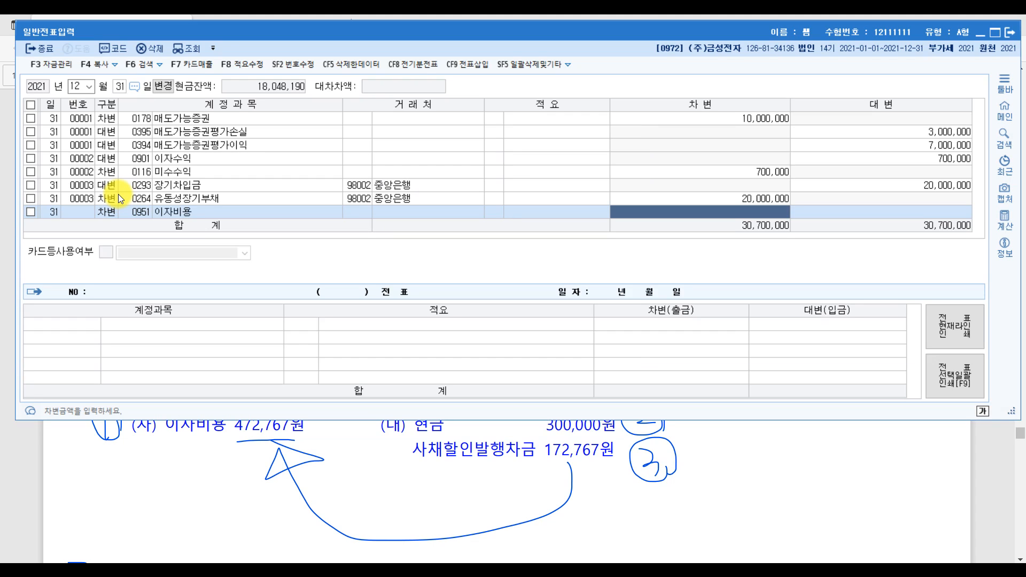
type("47")
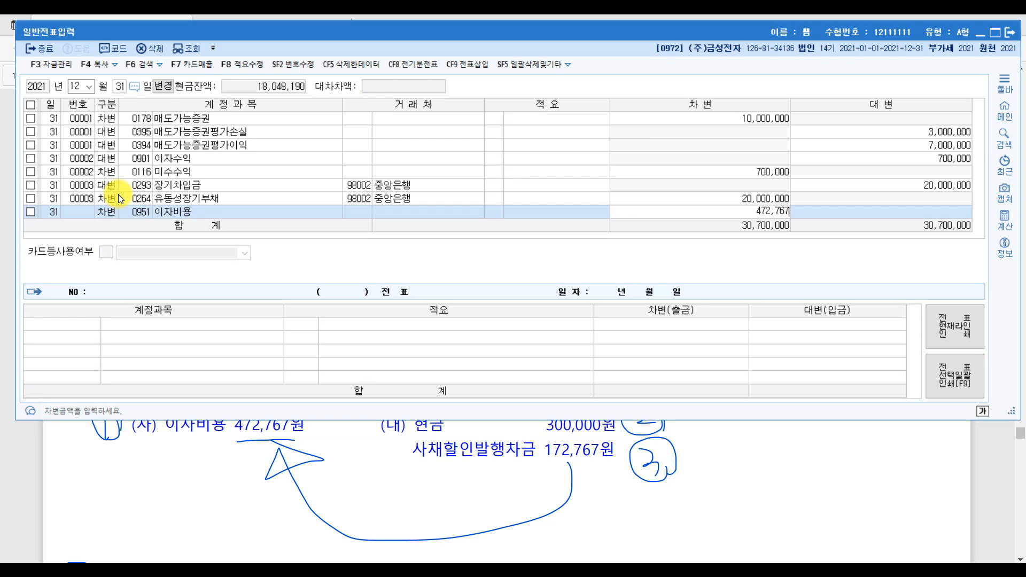
type("2,767")
key("Return")
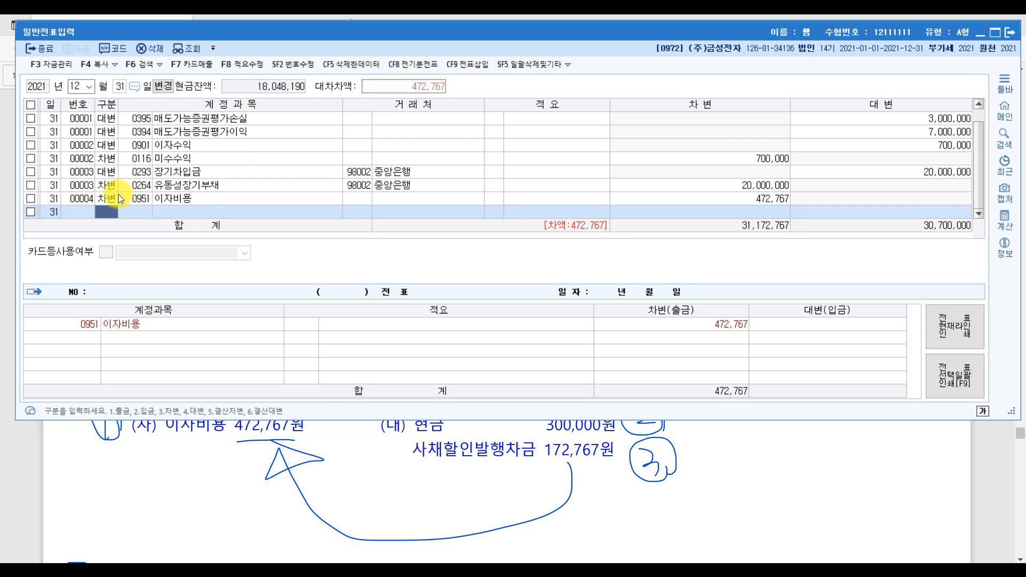
Enter a credit line for 0101 현금 with an amount of 300,000.
type("4")
key("Return")
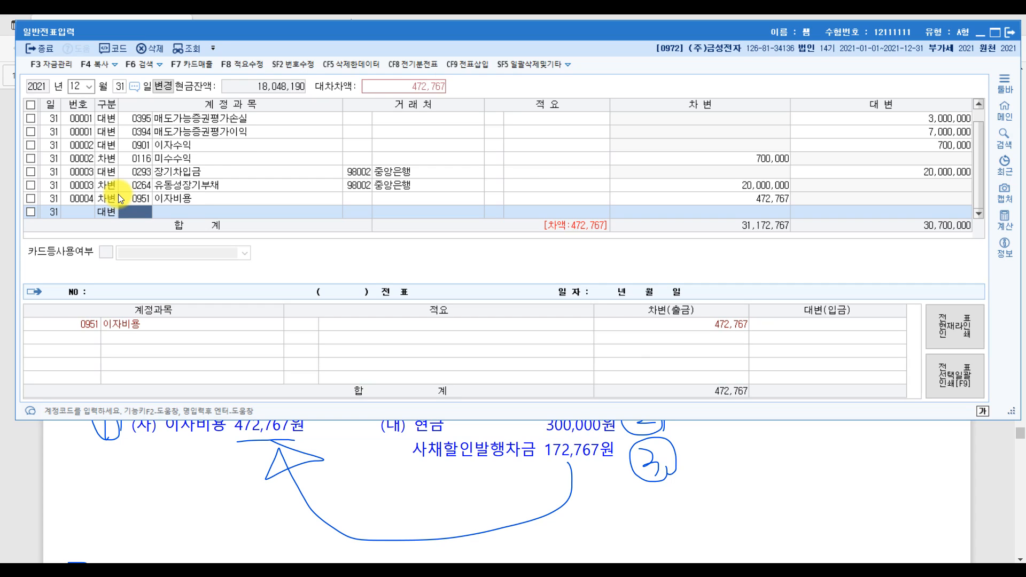
type("101")
key("Return")
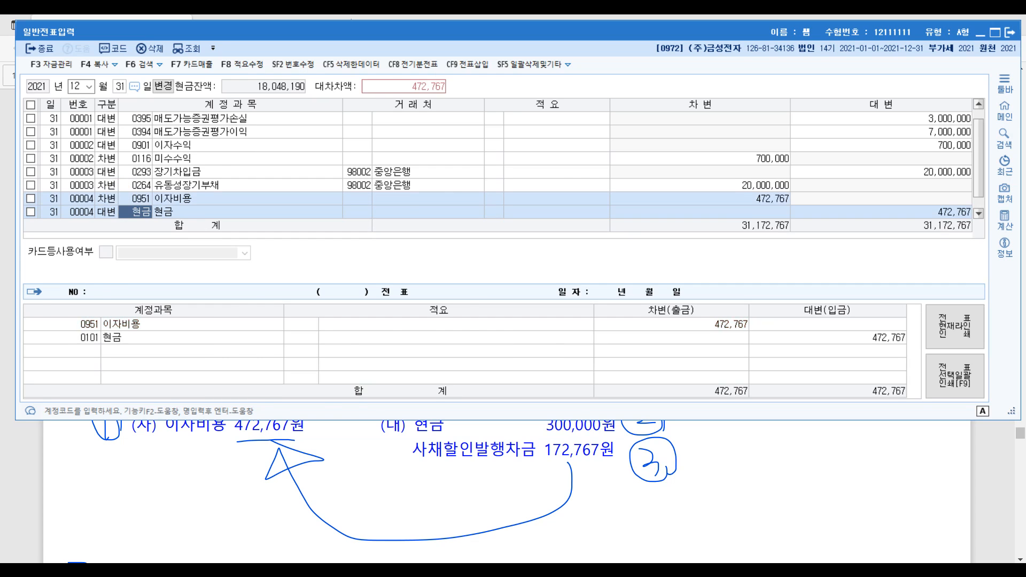
key("Return")
key("Return")
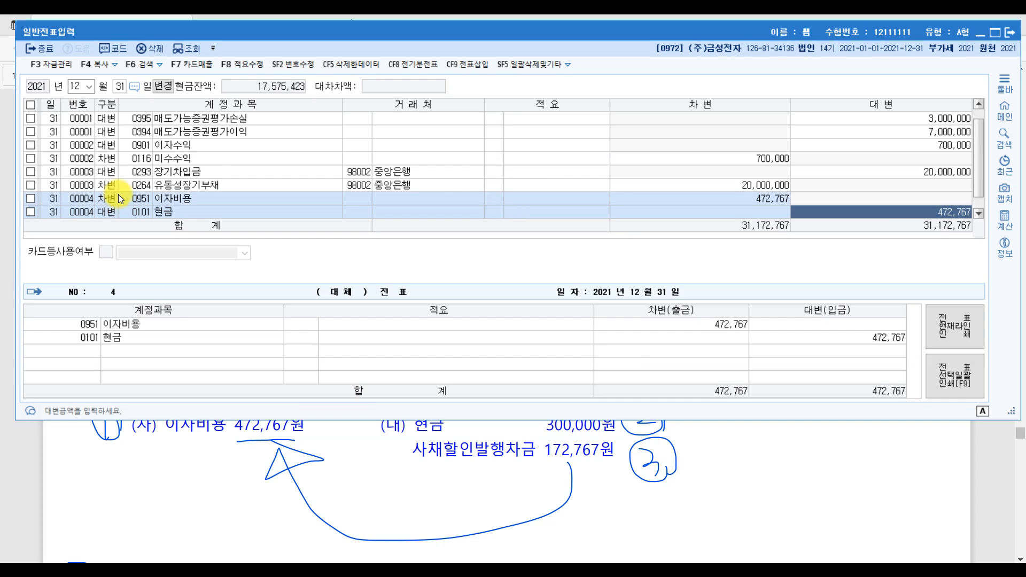
type("300,000")
key("Return")
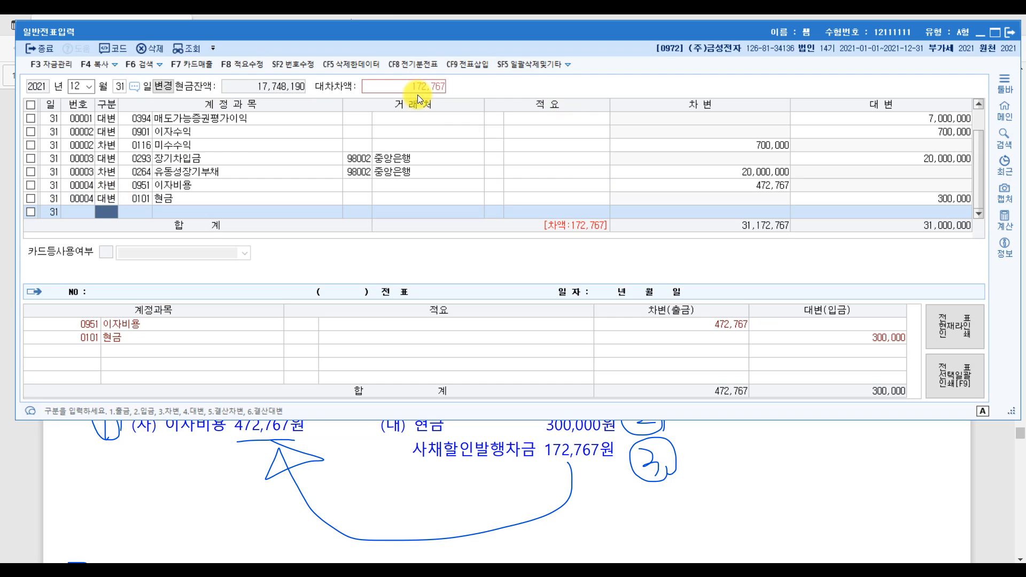
Add another credit line to the voucher with account 0291 사채.
type("4")
key("Return")
type("0291")
key("Return")
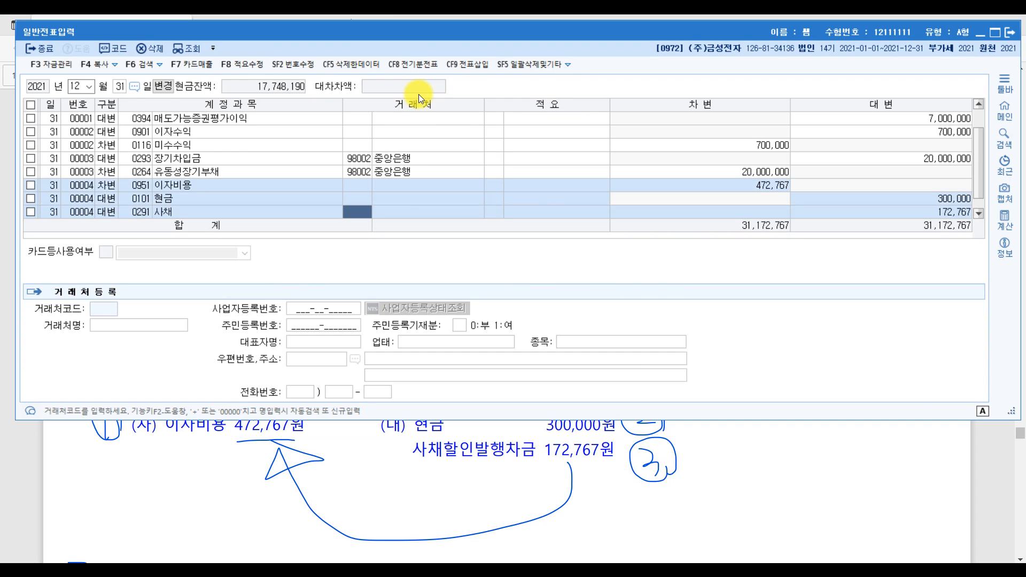
Change the 사채 credit line's account to 0292 사채할인발행차금 and complete the line with the amount 172,767.
key("Left")
key("Left")
key("Right")
type("사")
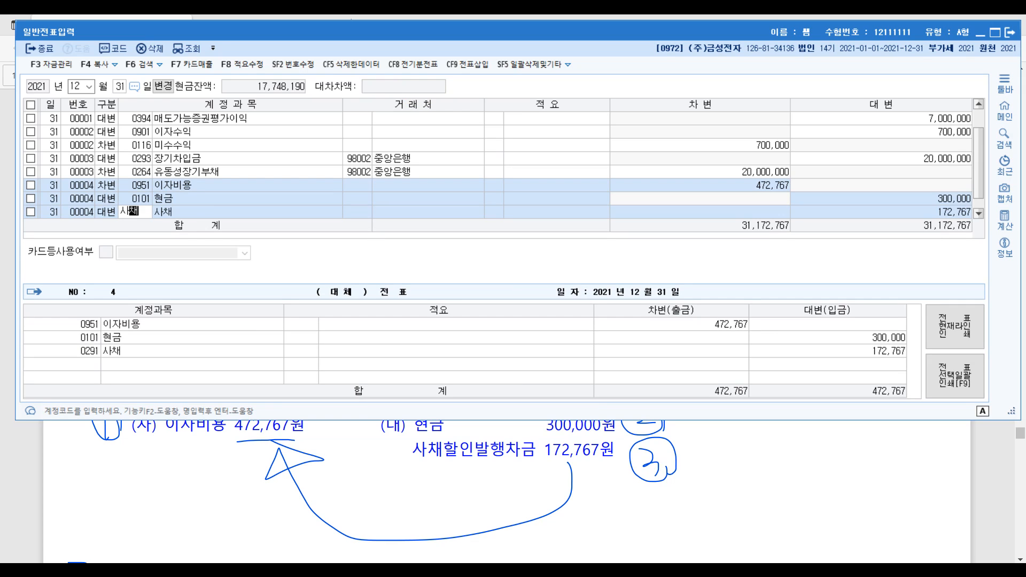
type("채")
key("Return")
key("Left")
type("사채할")
key("Return")
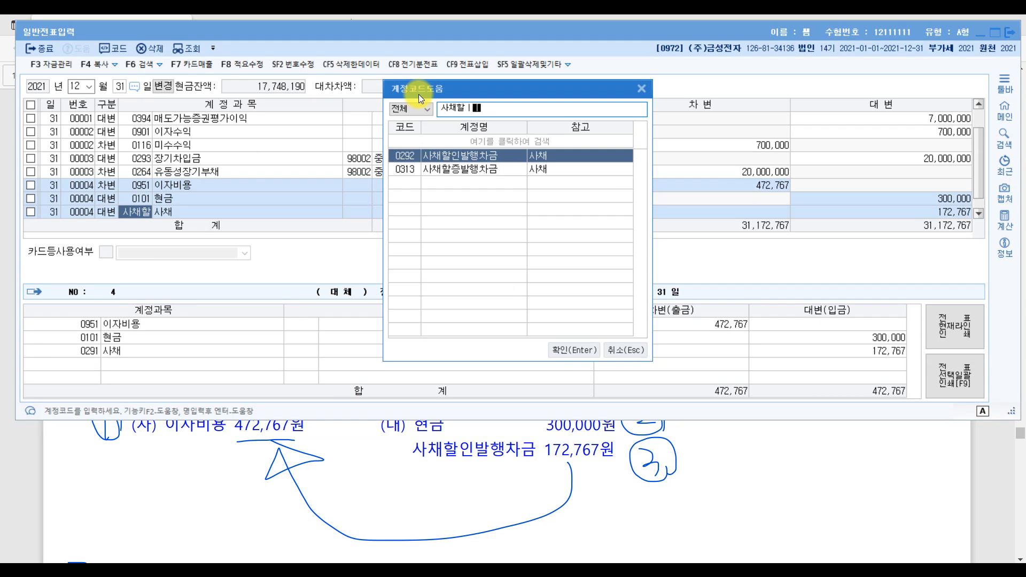
double_click(476, 158)
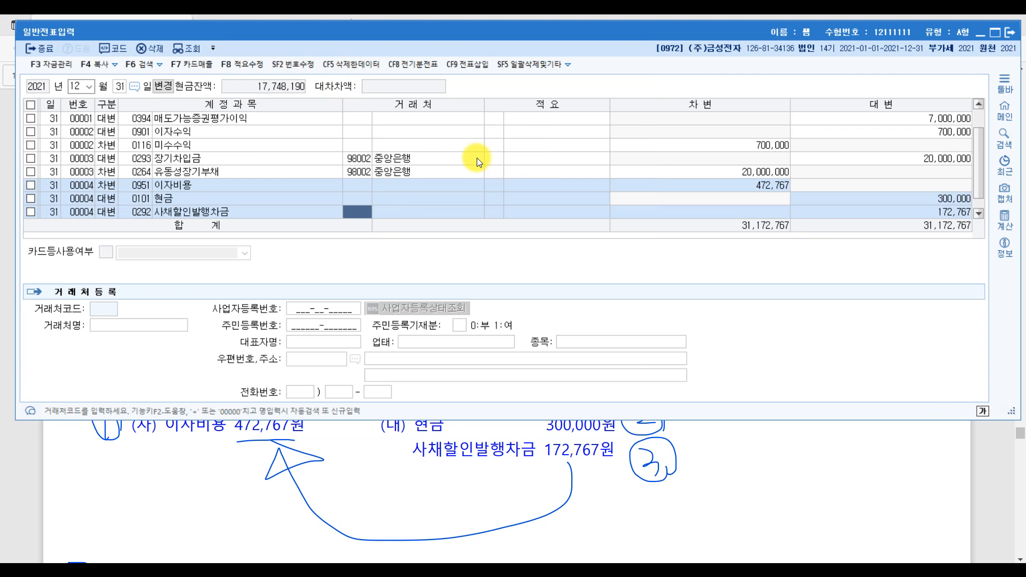
key("Return")
key("Return")
key("Return")
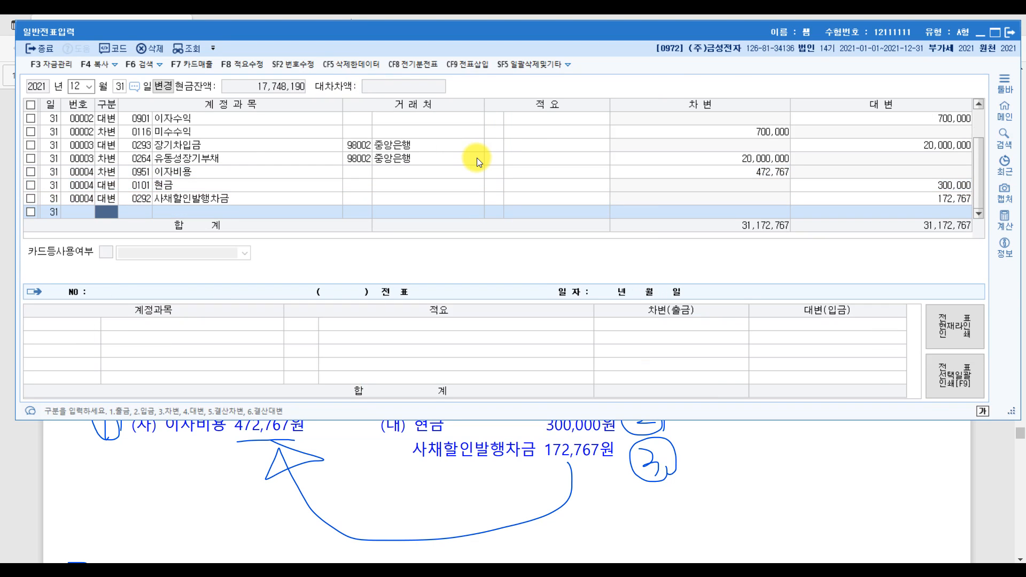
key("Up")
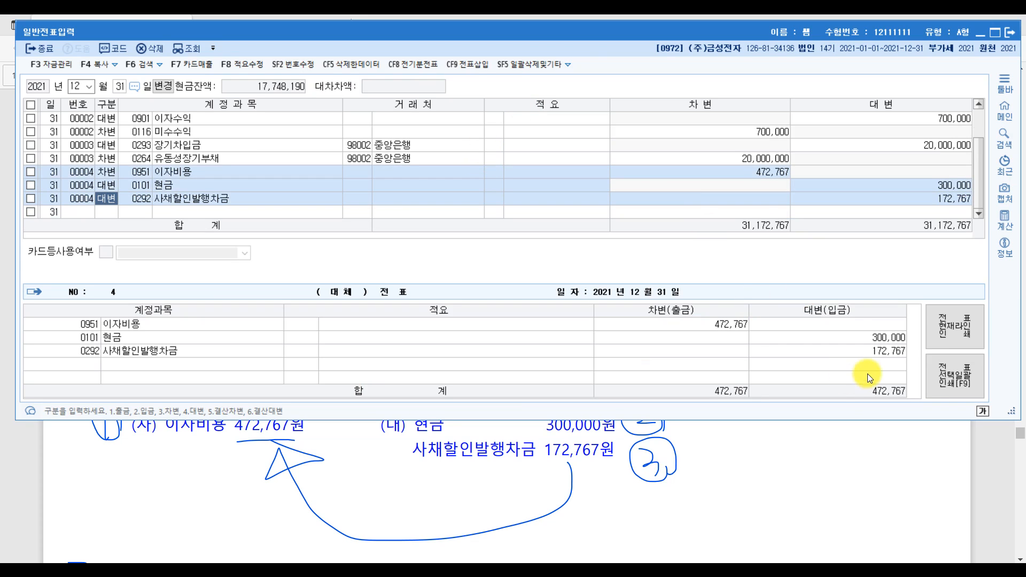
Go to question [5] in the exam PDF, and open 결산자료입력 in KcLep for January to December 2021.
left_click(980, 464)
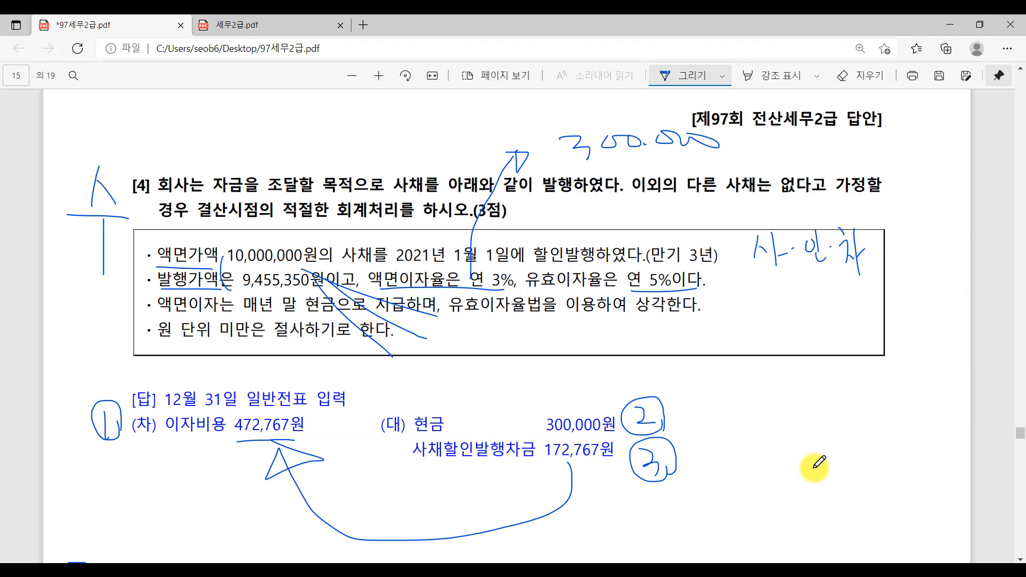
scroll(813, 465, "down", 6)
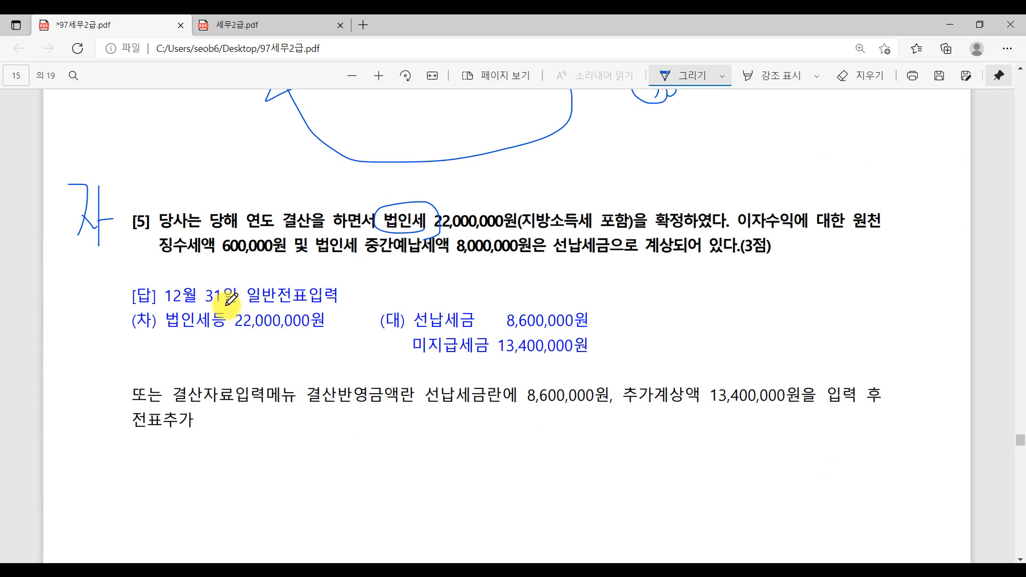
left_click(400, 569)
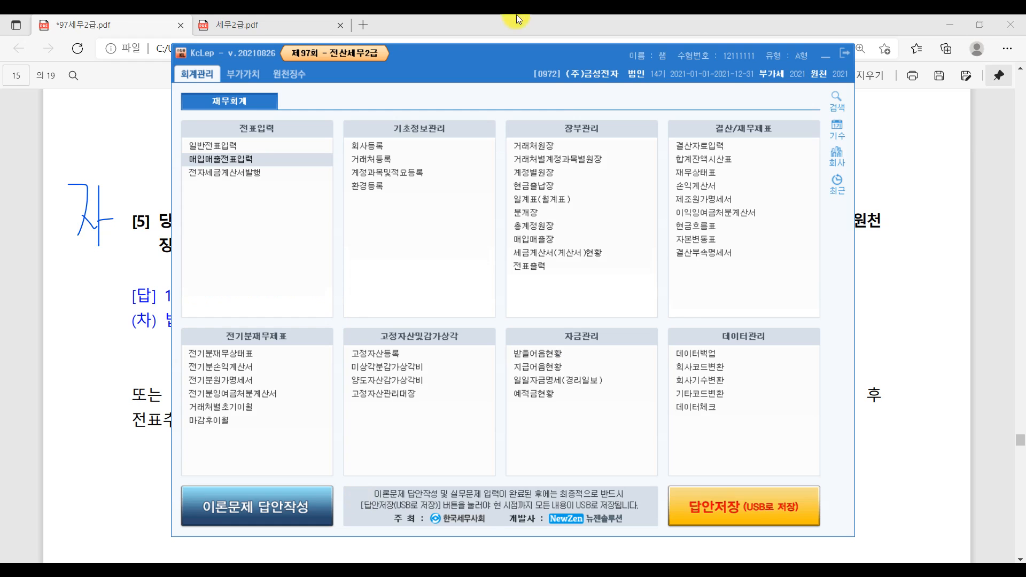
left_click(732, 150)
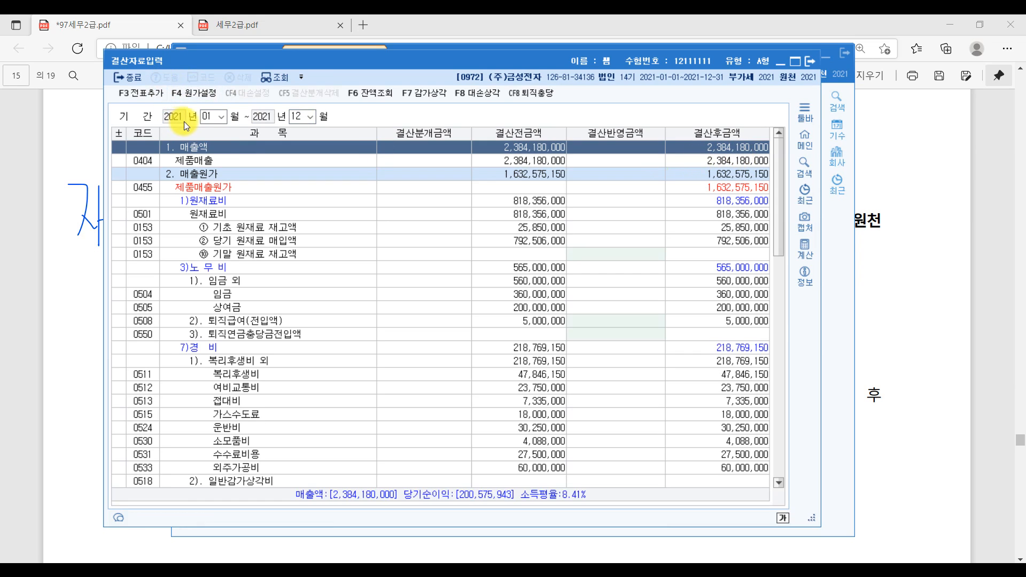
Return to question [5] in the PDF, underline 600,000원, 8,000,000원 and 계상되어 있다, and circle and underline 선납세금.
left_click(982, 408)
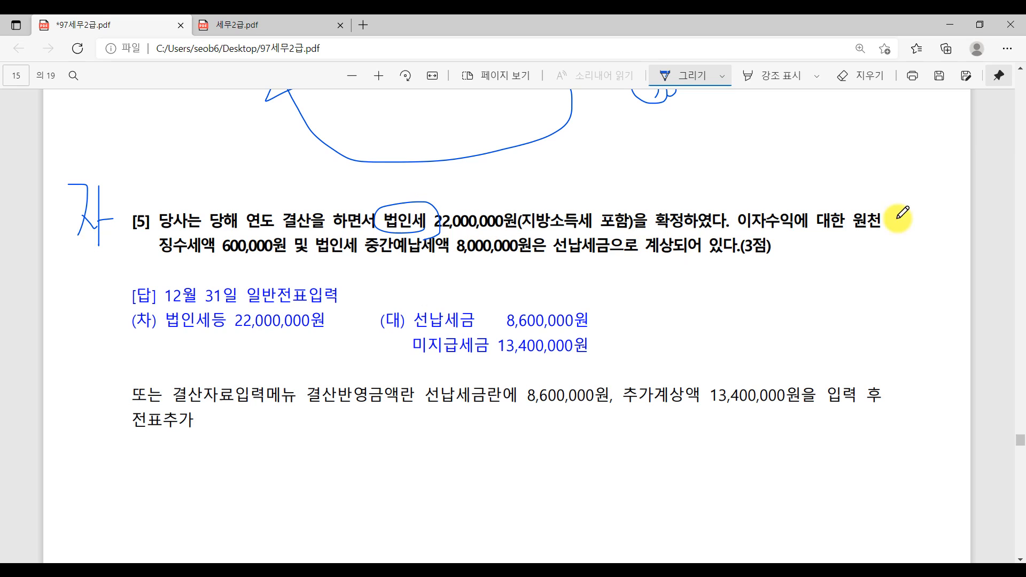
left_click_drag(217, 257, 282, 257)
left_click_drag(450, 260, 559, 260)
left_click(475, 253)
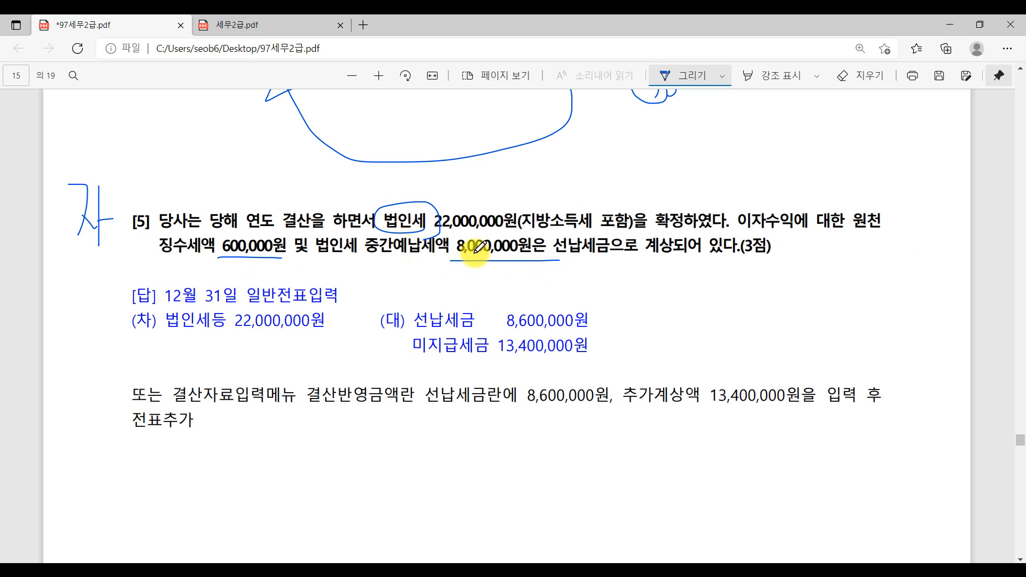
left_click_drag(561, 259, 809, 262)
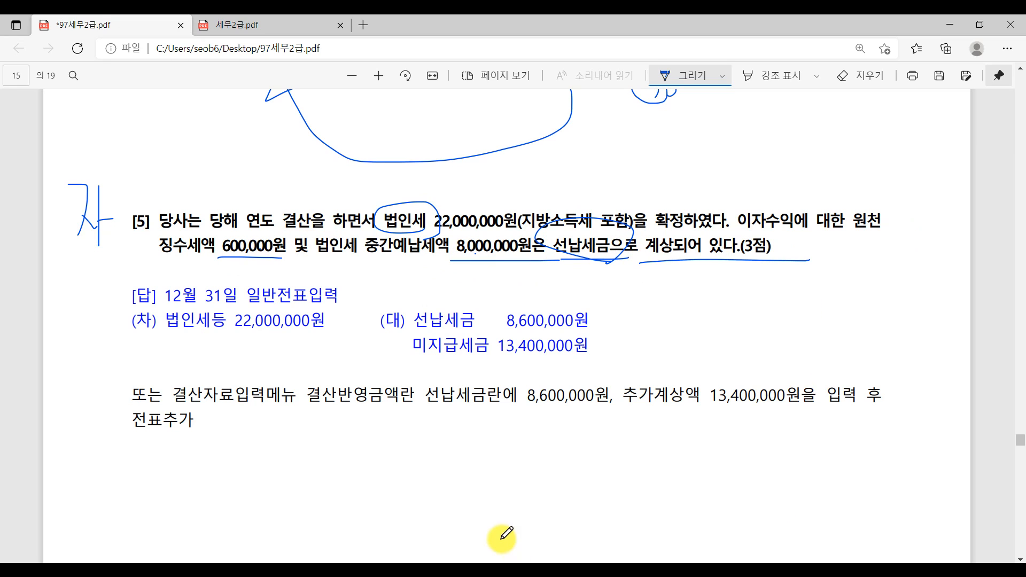
Switch to 결산자료입력 in KcLep and set the 결산반영금액 for 0136 선납세금 under 법인세등 to 8,600,000.
left_click(472, 571)
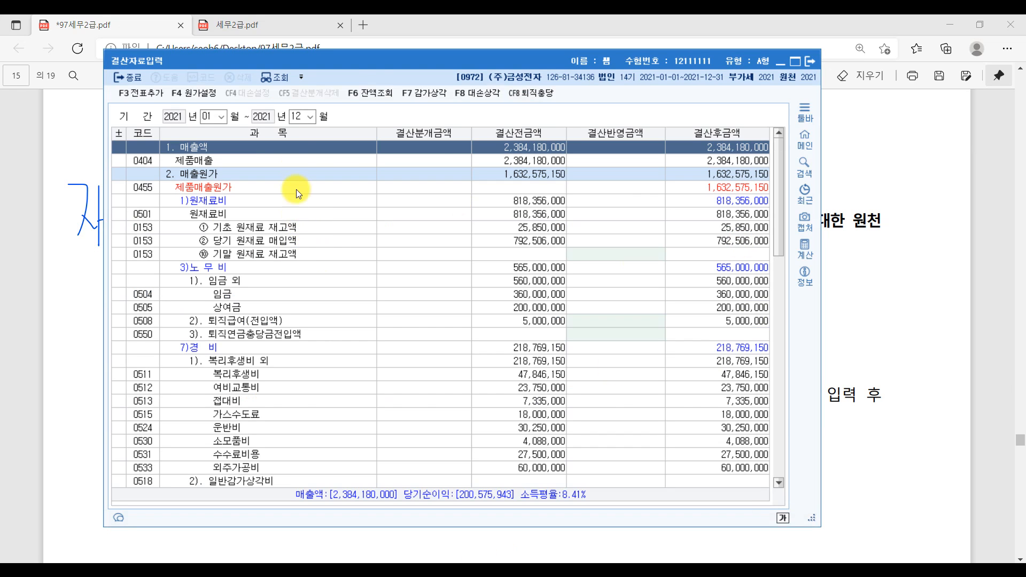
scroll(517, 261, "down", 20)
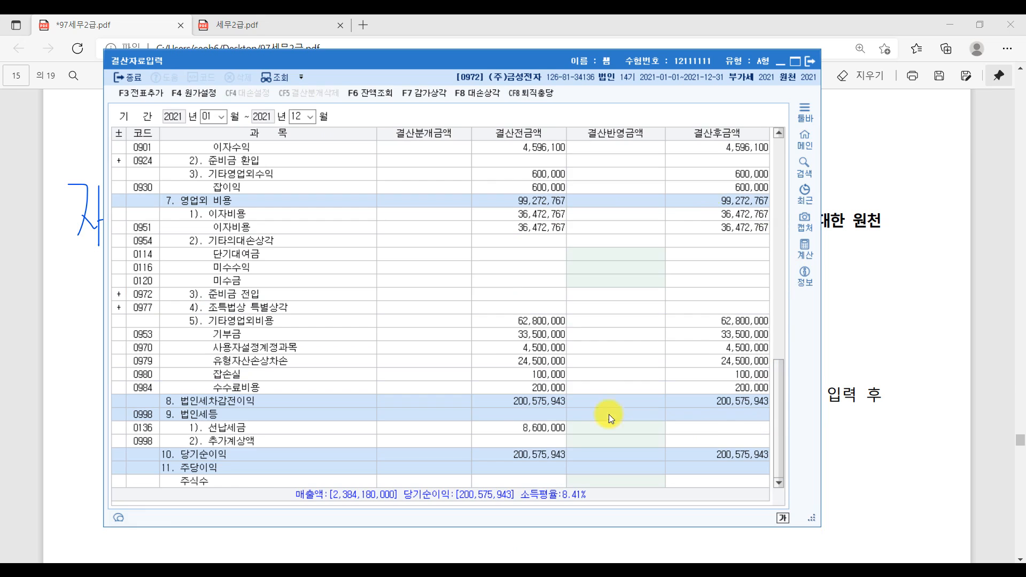
left_click(527, 439)
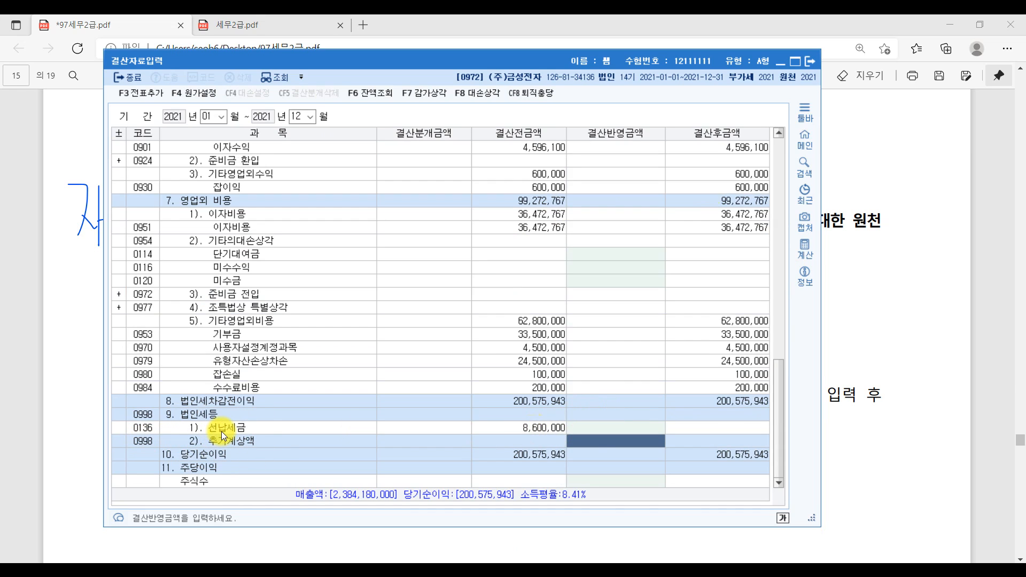
left_click(496, 425)
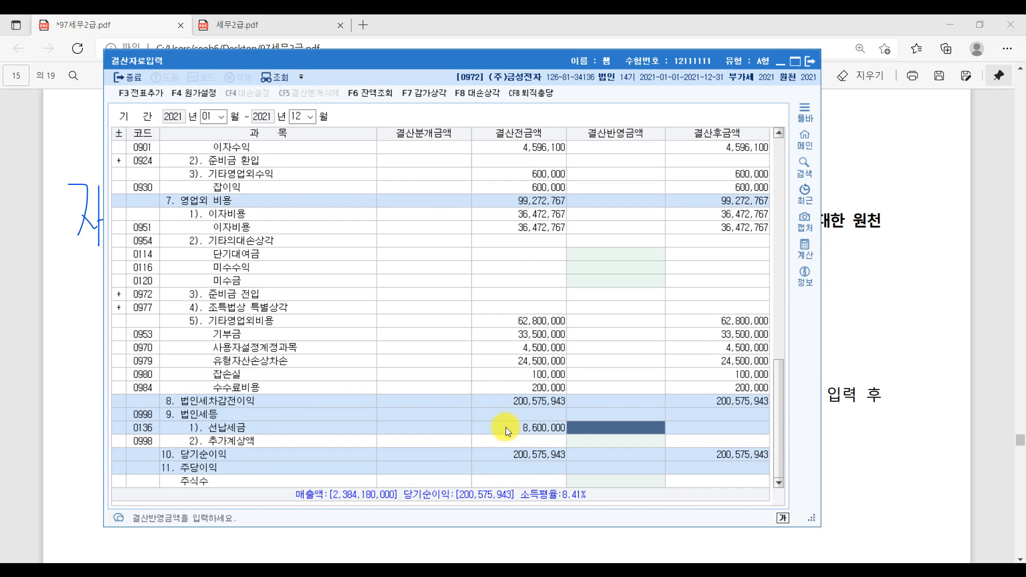
left_click(992, 365)
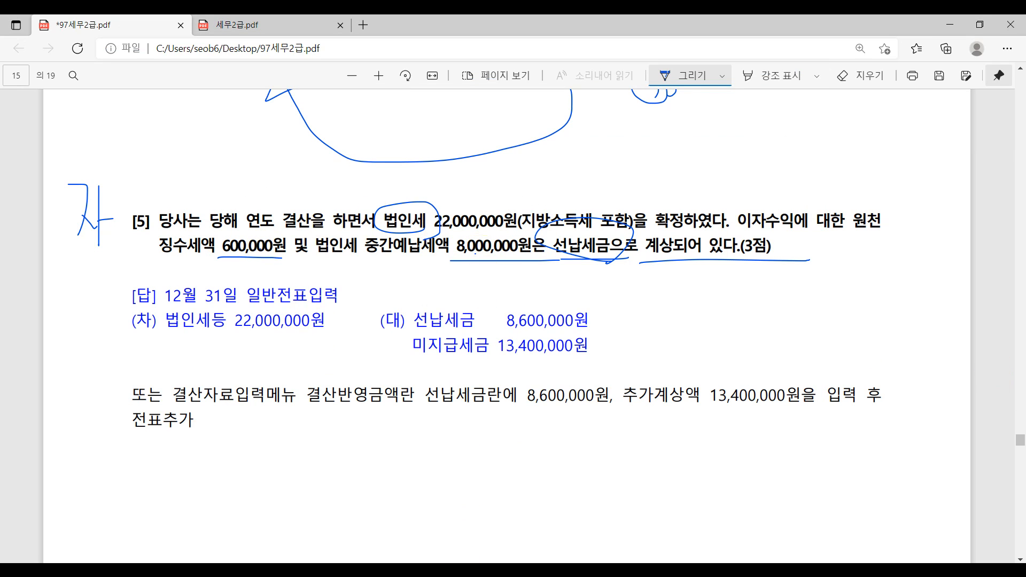
left_click(460, 570)
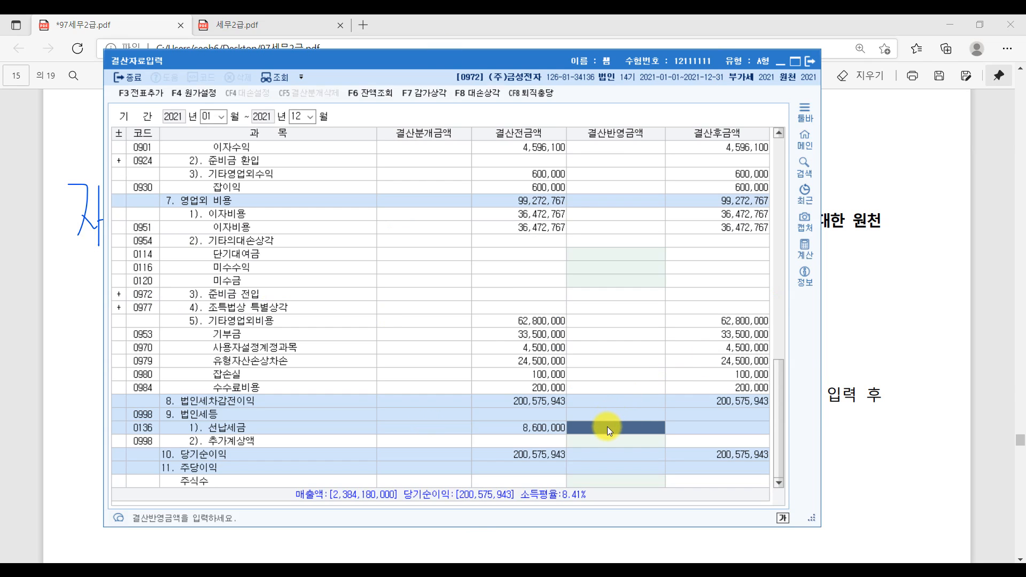
type("8600000")
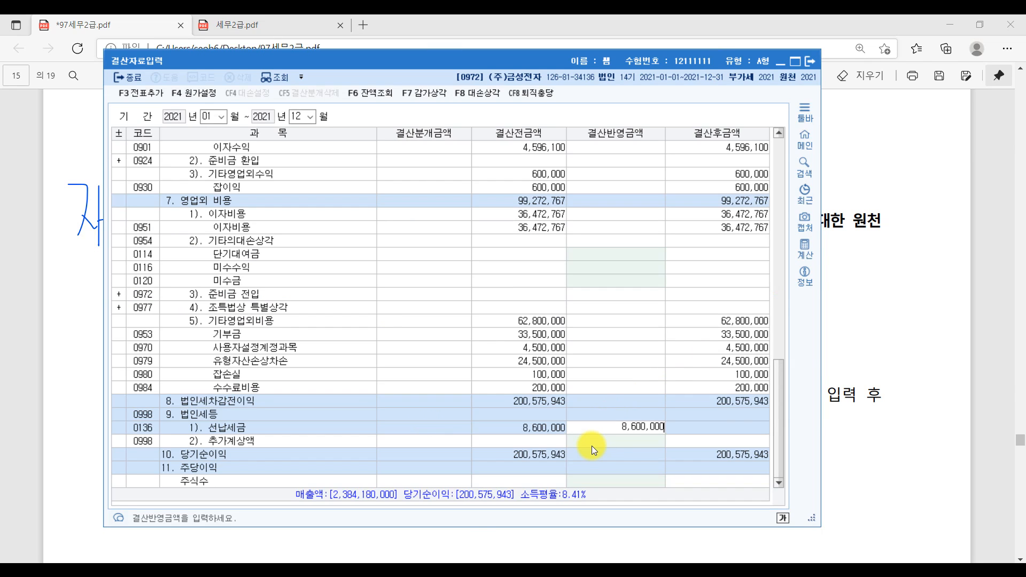
key("Return")
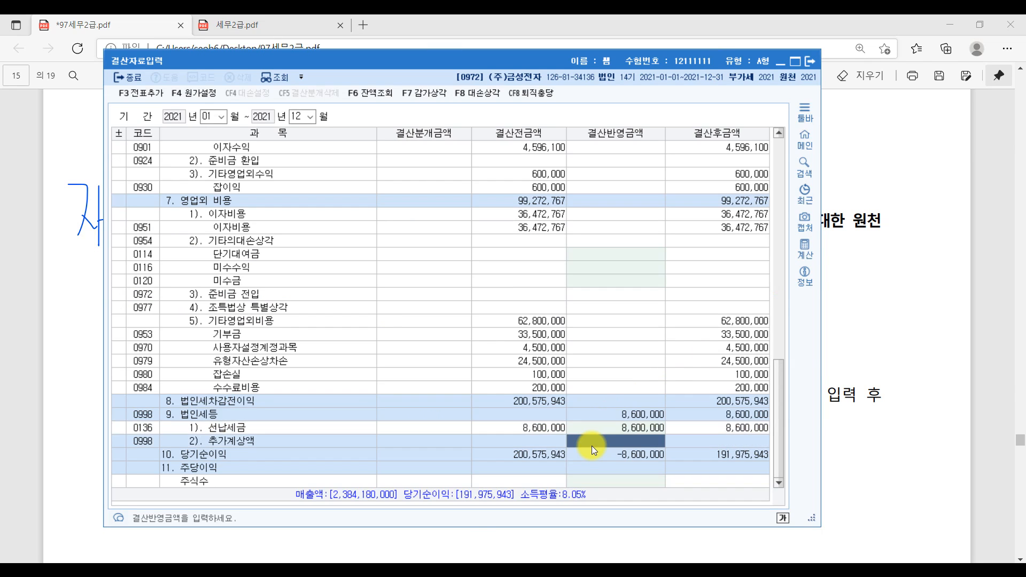
Underline 미지급세금 in the PDF's answer to question [5], and set the 결산반영금액 for 0998 추가계상액 in KcLep to 13,400,000.
left_click(997, 442)
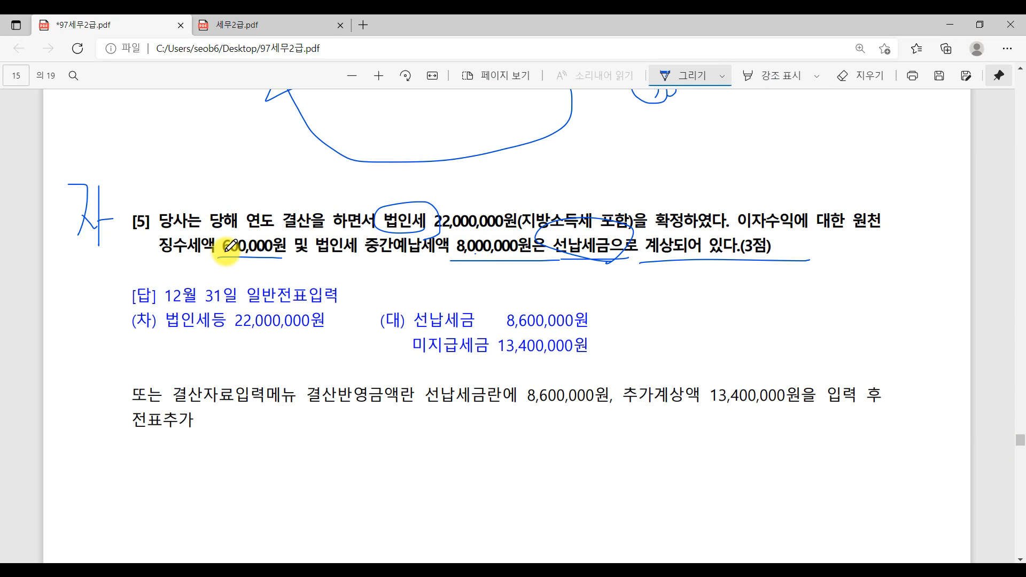
left_click_drag(429, 353, 500, 356)
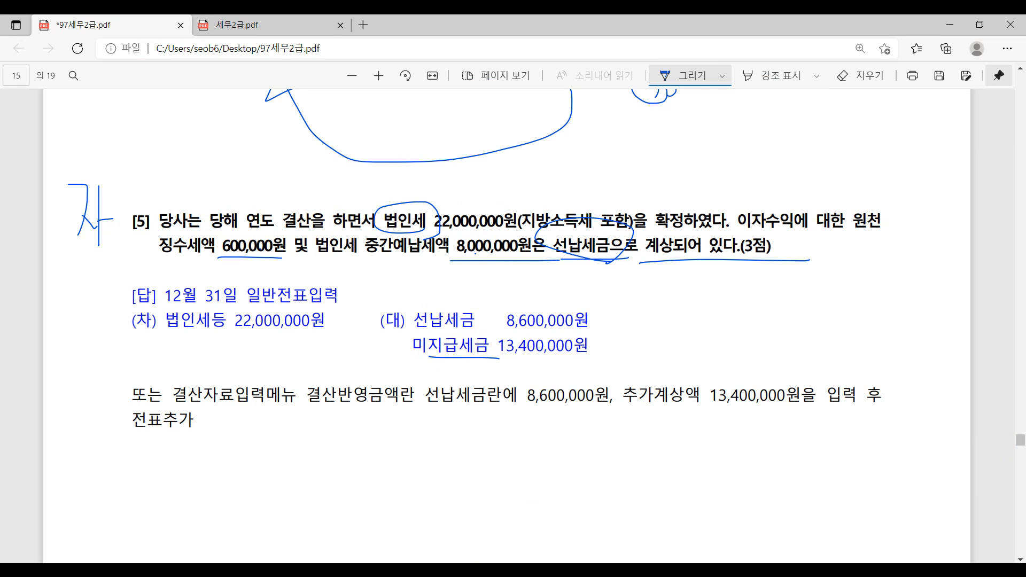
left_click(477, 567)
left_click(645, 444)
type("13400000")
key("Return")
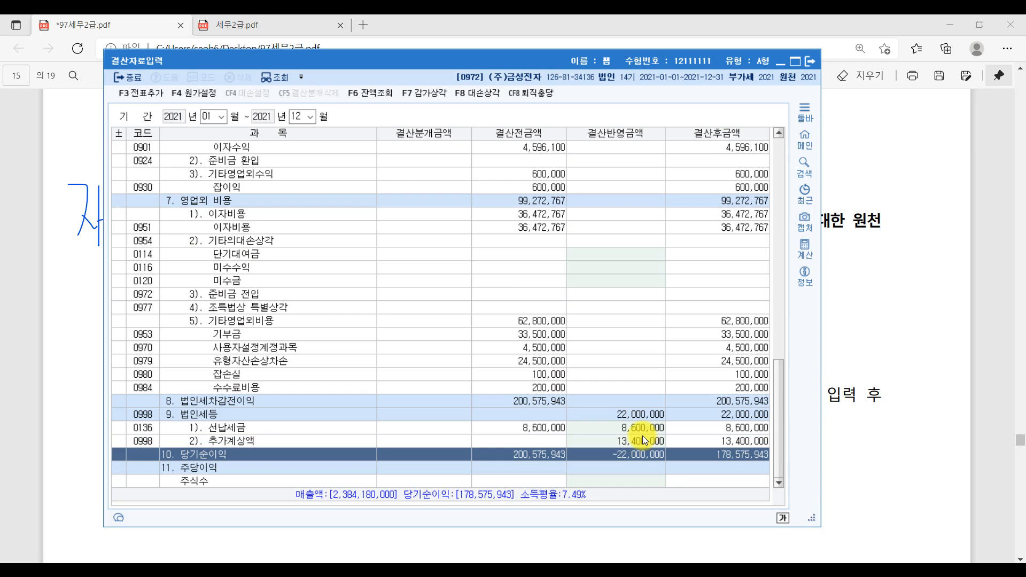
Check the 선납세금 and 추가계상액 amounts, and add the closing entries to 일반전표 with 전표추가, accepting the confirmation.
left_click(636, 427)
left_click(637, 440)
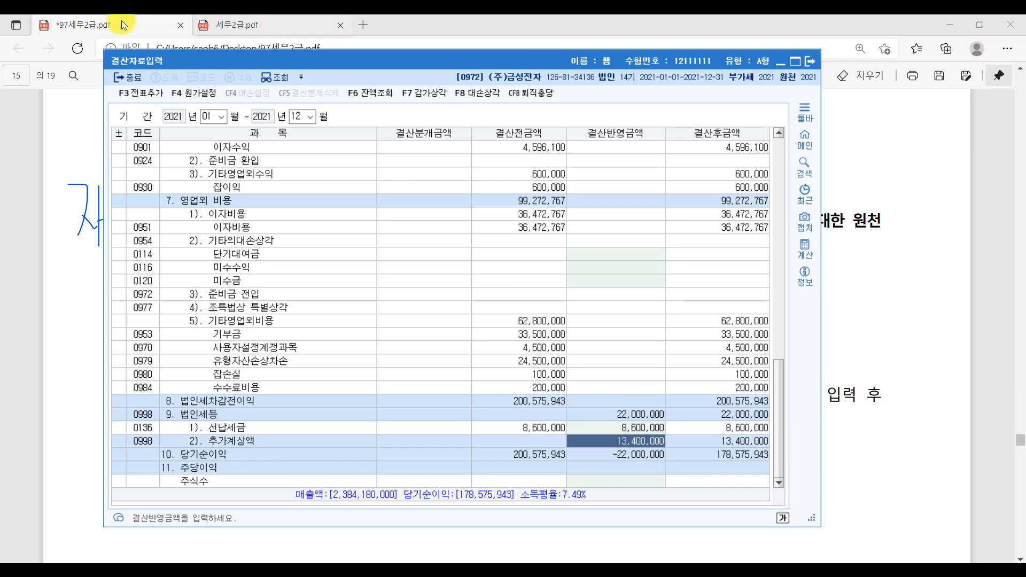
left_click(147, 95)
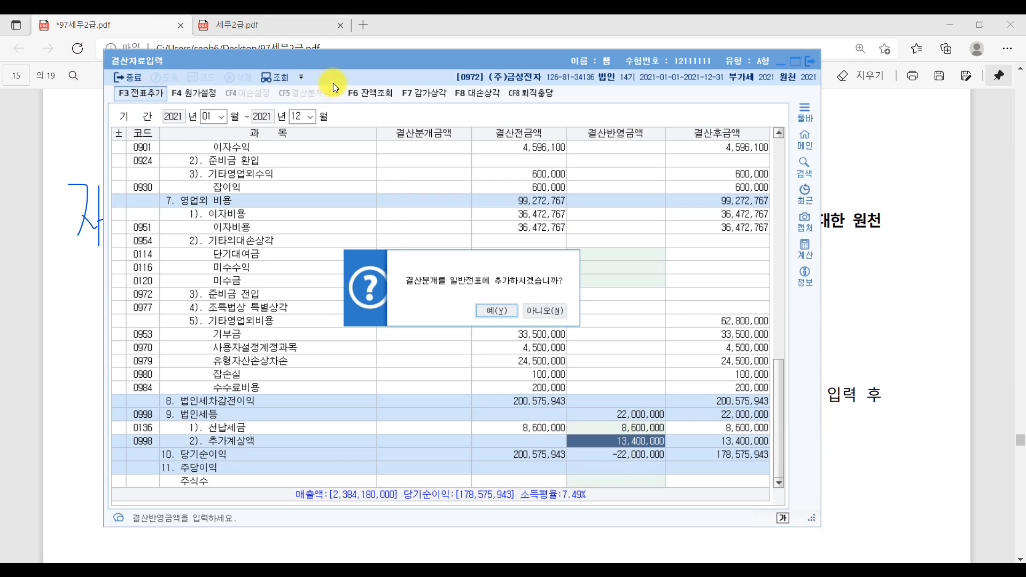
left_click(505, 312)
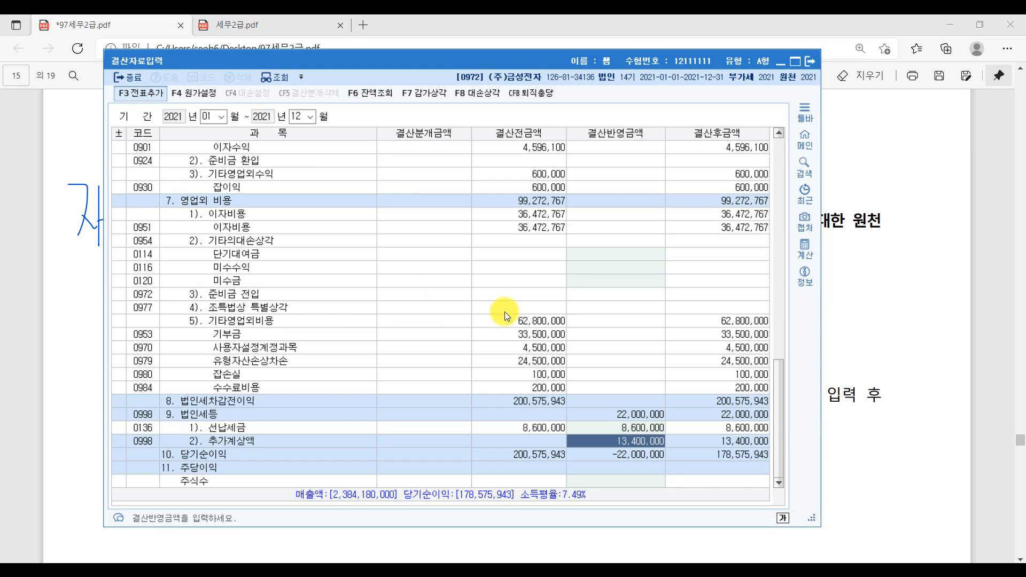
Switch to the PDF, circle the December 31 일반전표입력 answer of question [5] freehand, and mark an X beside it.
left_click(995, 398)
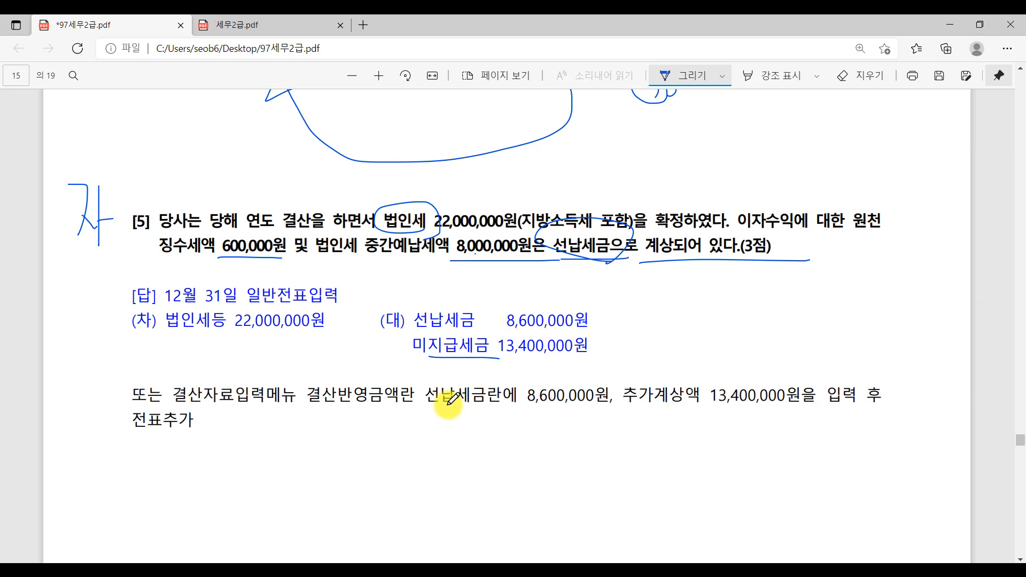
mouse_move(152, 351)
left_mouse_down()
mouse_move(577, 415)
mouse_move(187, 234)
left_mouse_up()
mouse_move(99, 259)
left_mouse_down()
mouse_move(154, 359)
mouse_move(368, 381)
left_mouse_up()
mouse_move(653, 309)
left_mouse_down()
mouse_move(621, 347)
mouse_move(677, 363)
left_mouse_up()
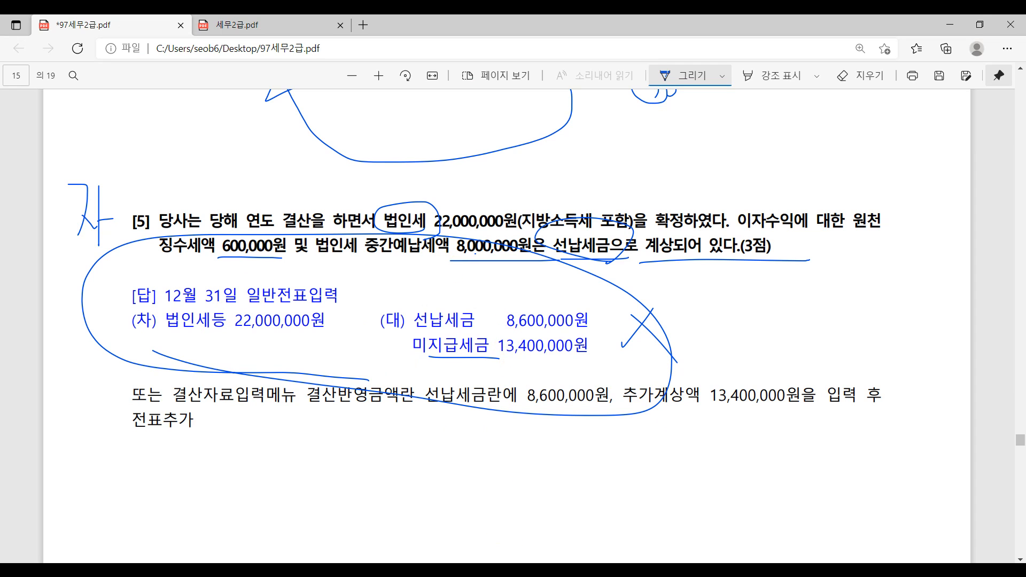
Switch to KcLep and close 결산자료입력, and look ahead to 문제5 in the PDF before returning to question [5].
left_click(477, 513)
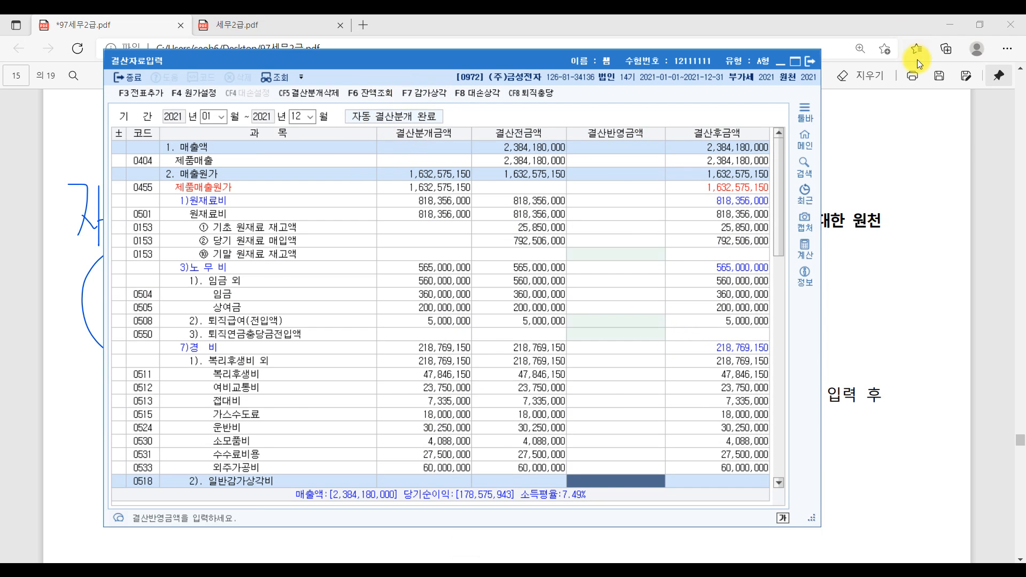
left_click(808, 59)
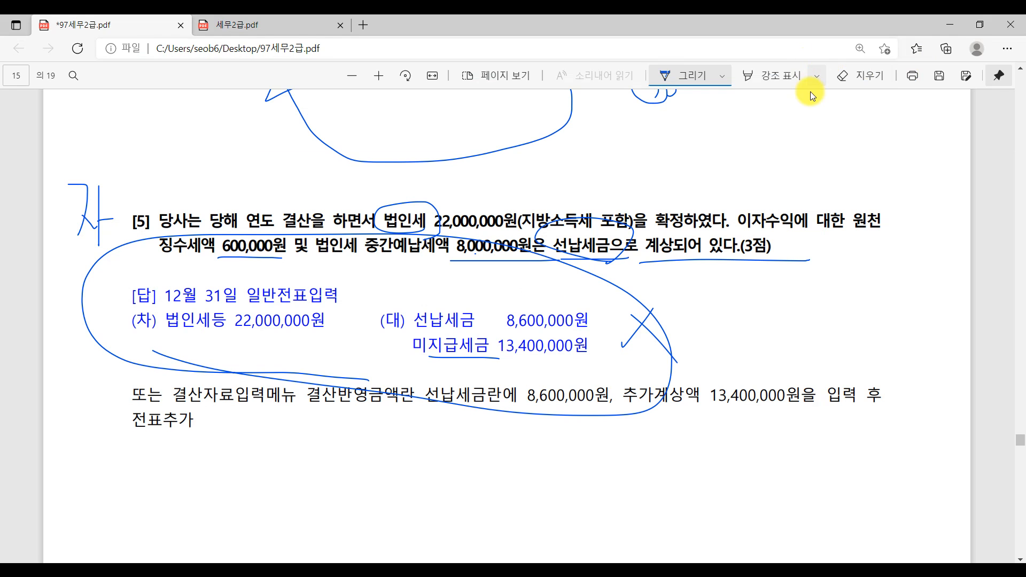
scroll(798, 359, "down", 15)
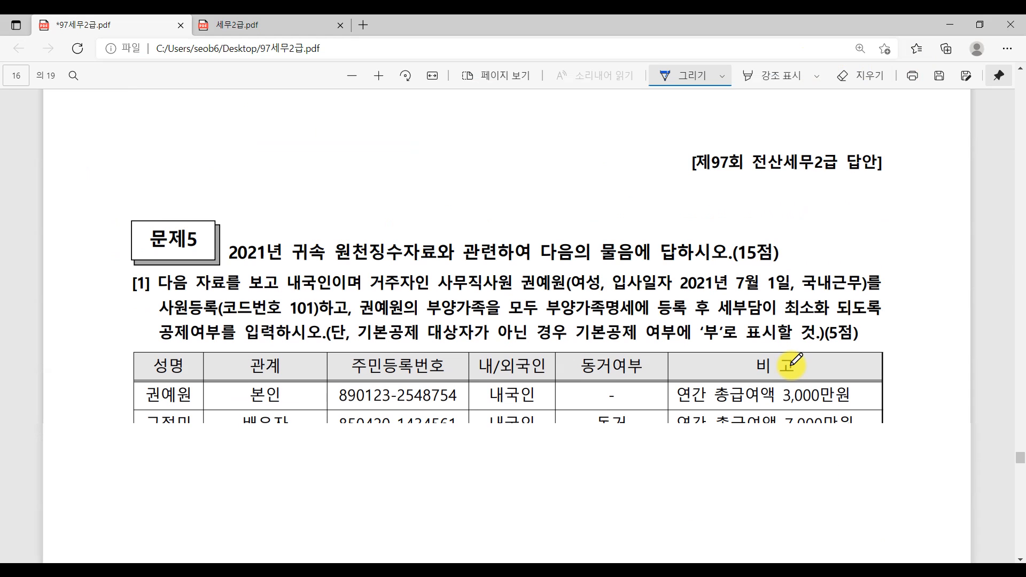
scroll(794, 364, "up", 10)
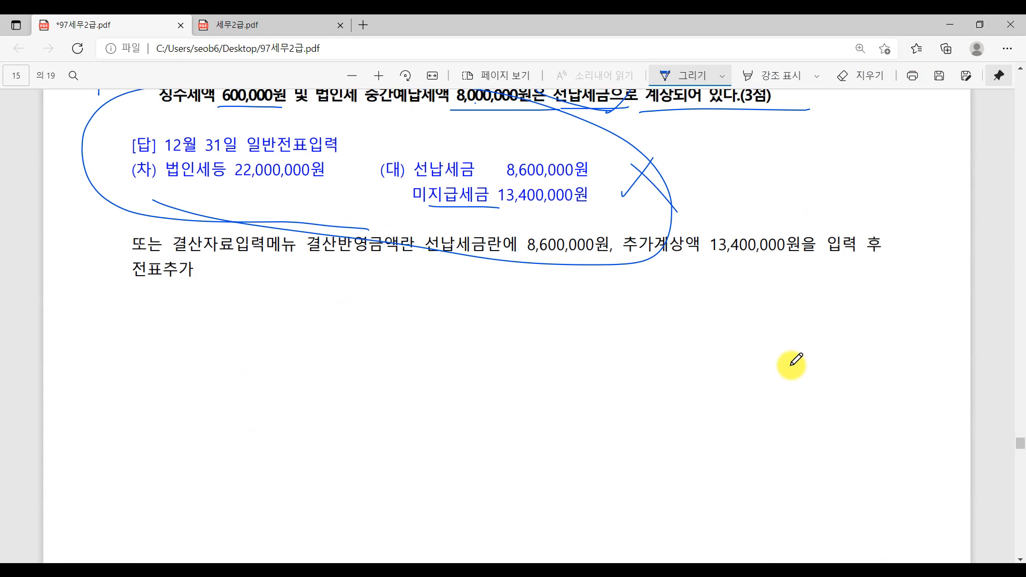
scroll(791, 365, "up", 3)
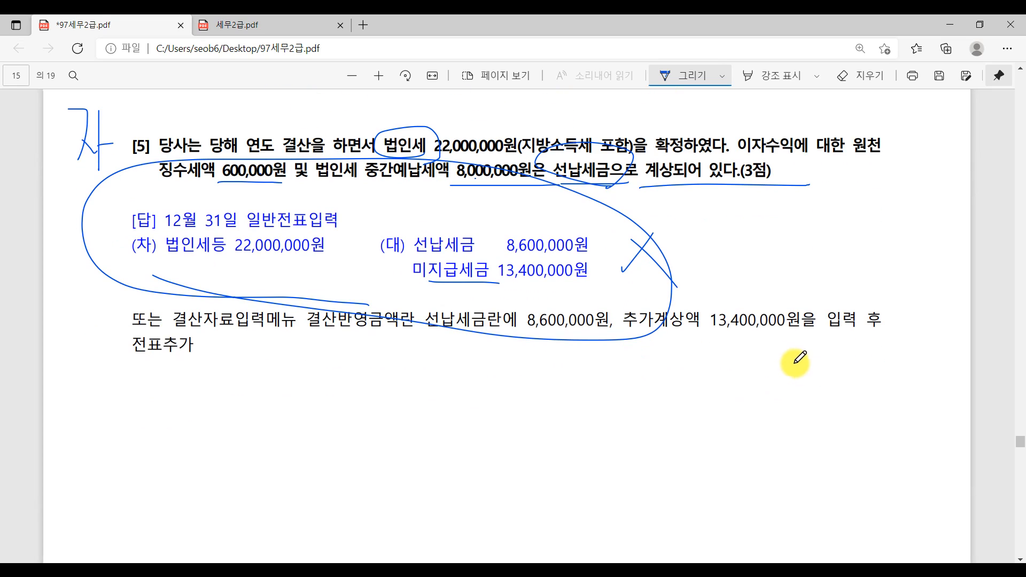